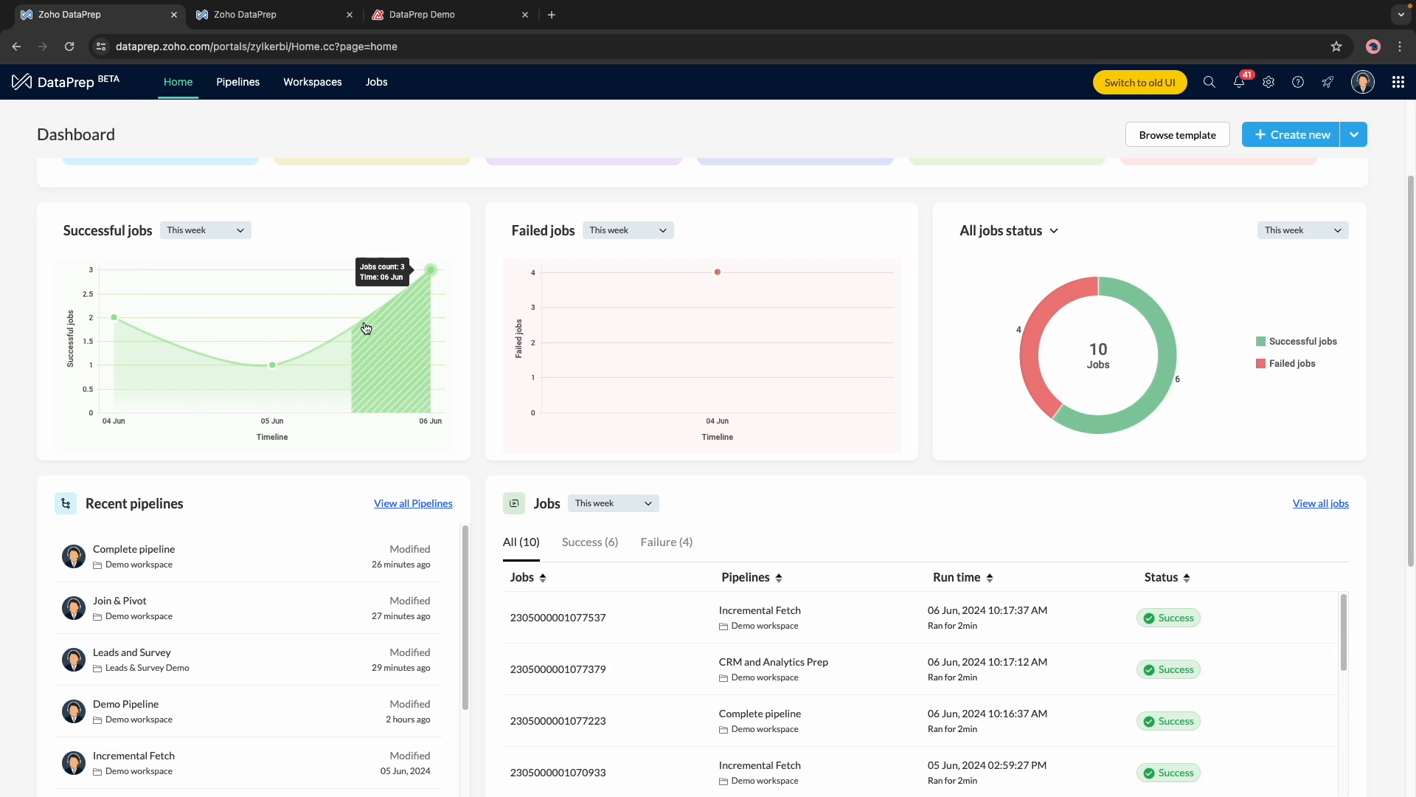
- Examine the Successful jobs, Failed jobs and All jobs status charts on the dashboard, including the period options for successful jobs
left_click(238, 233)
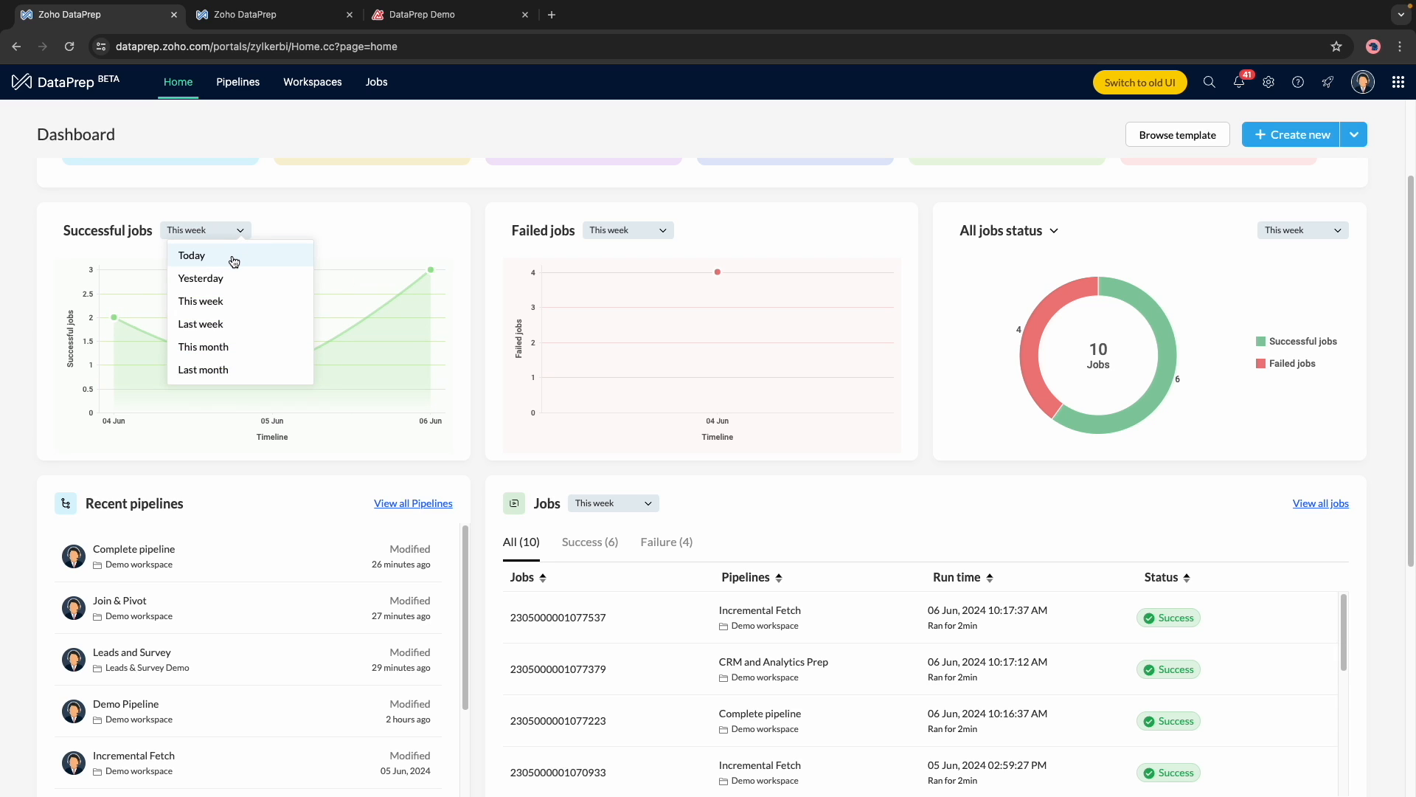
left_click(346, 216)
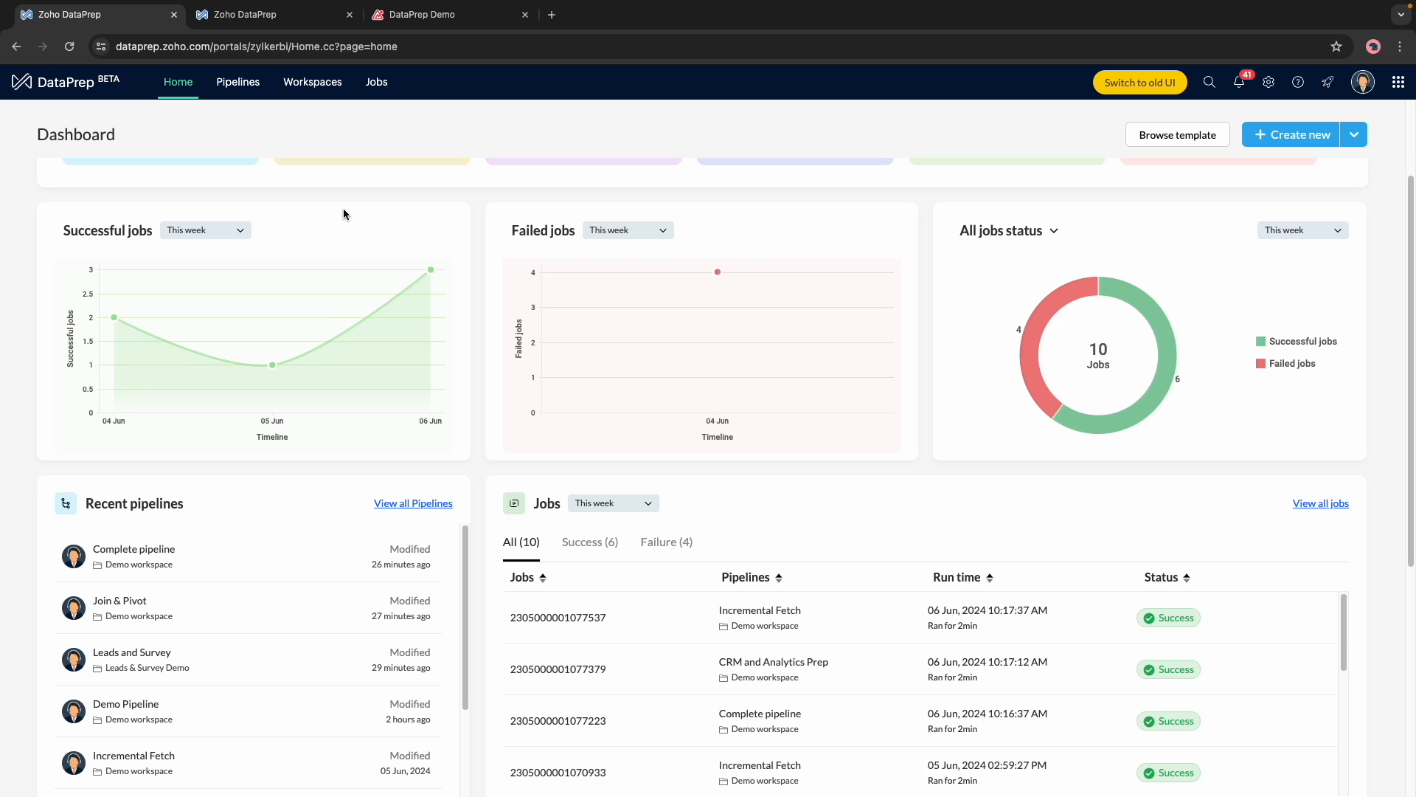
left_click(241, 231)
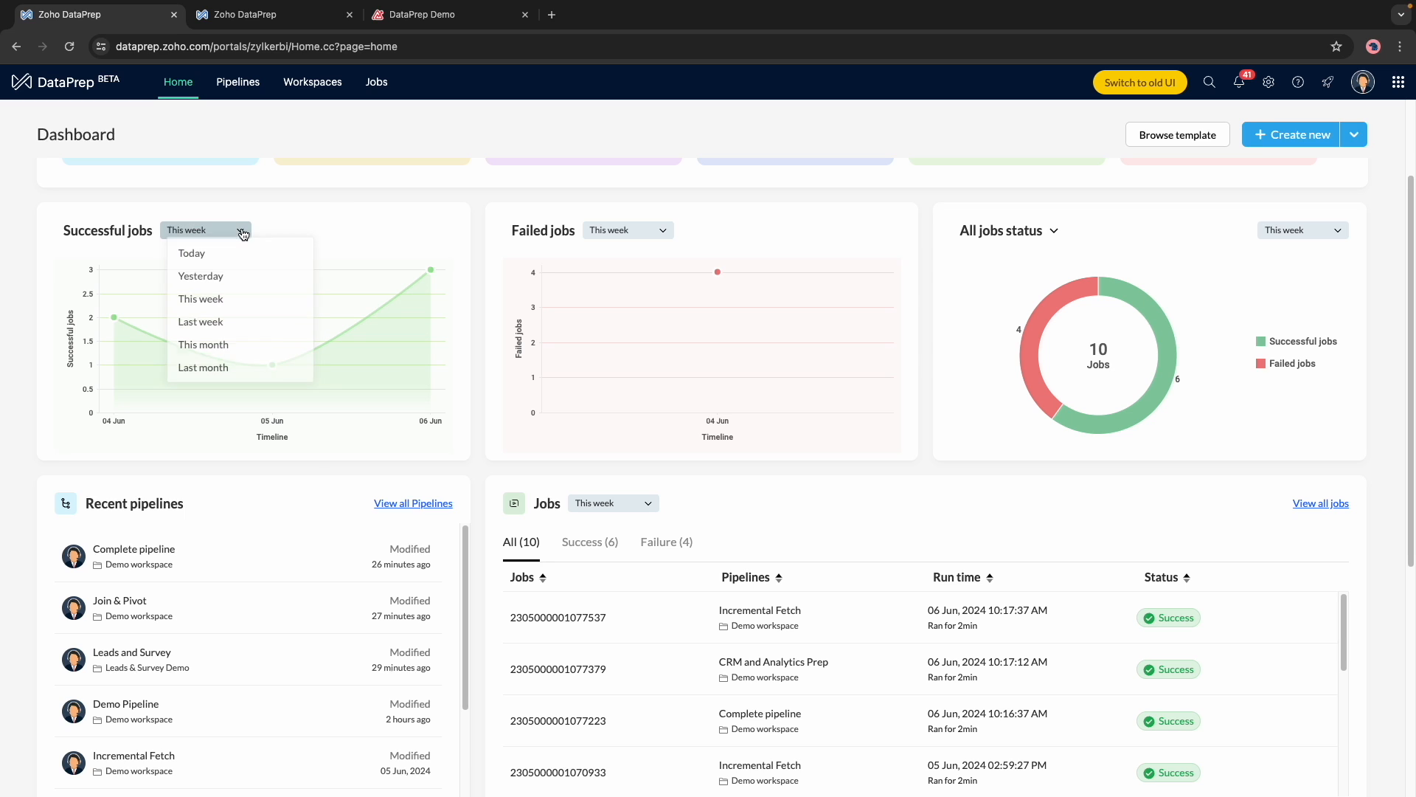
left_click(327, 195)
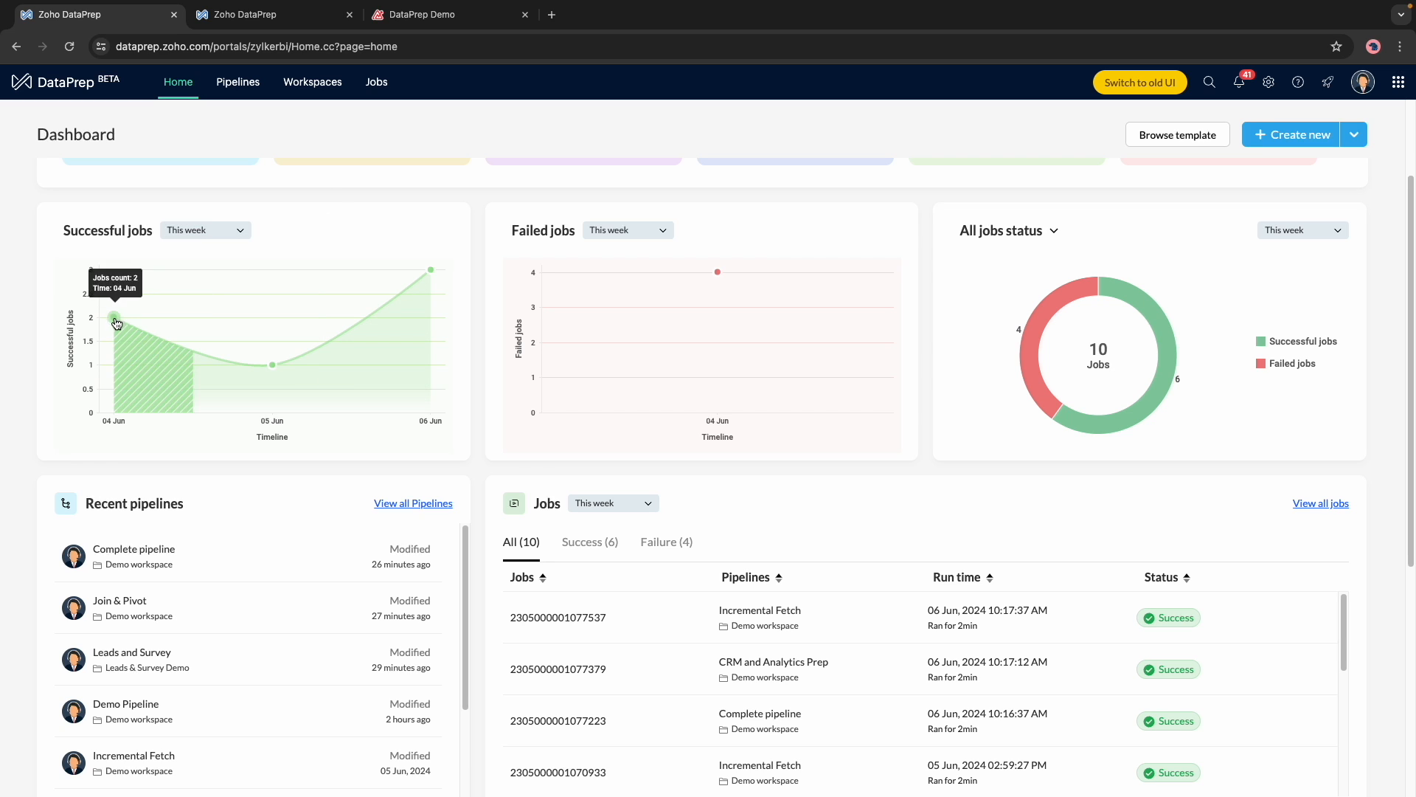
mouse_move(720, 280)
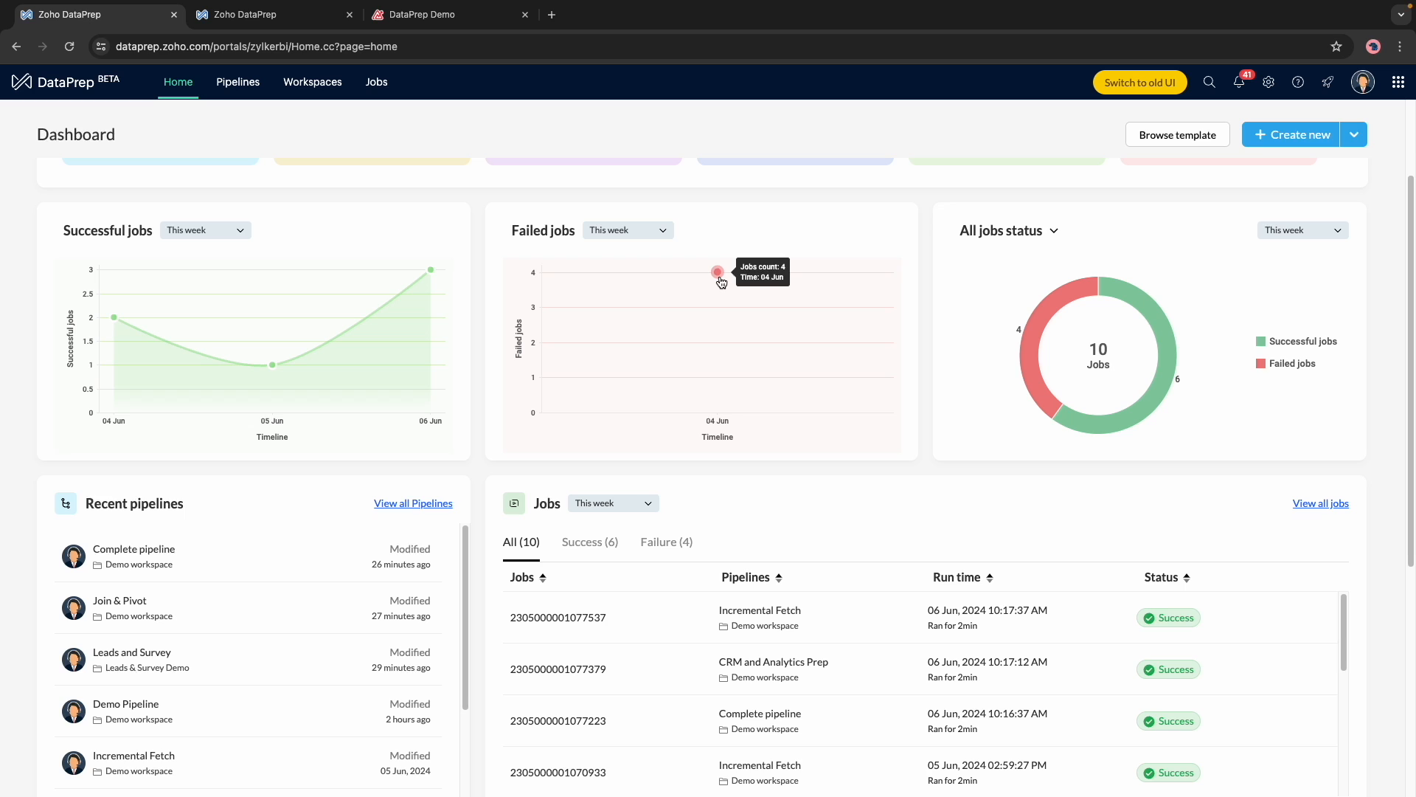
mouse_move(1174, 333)
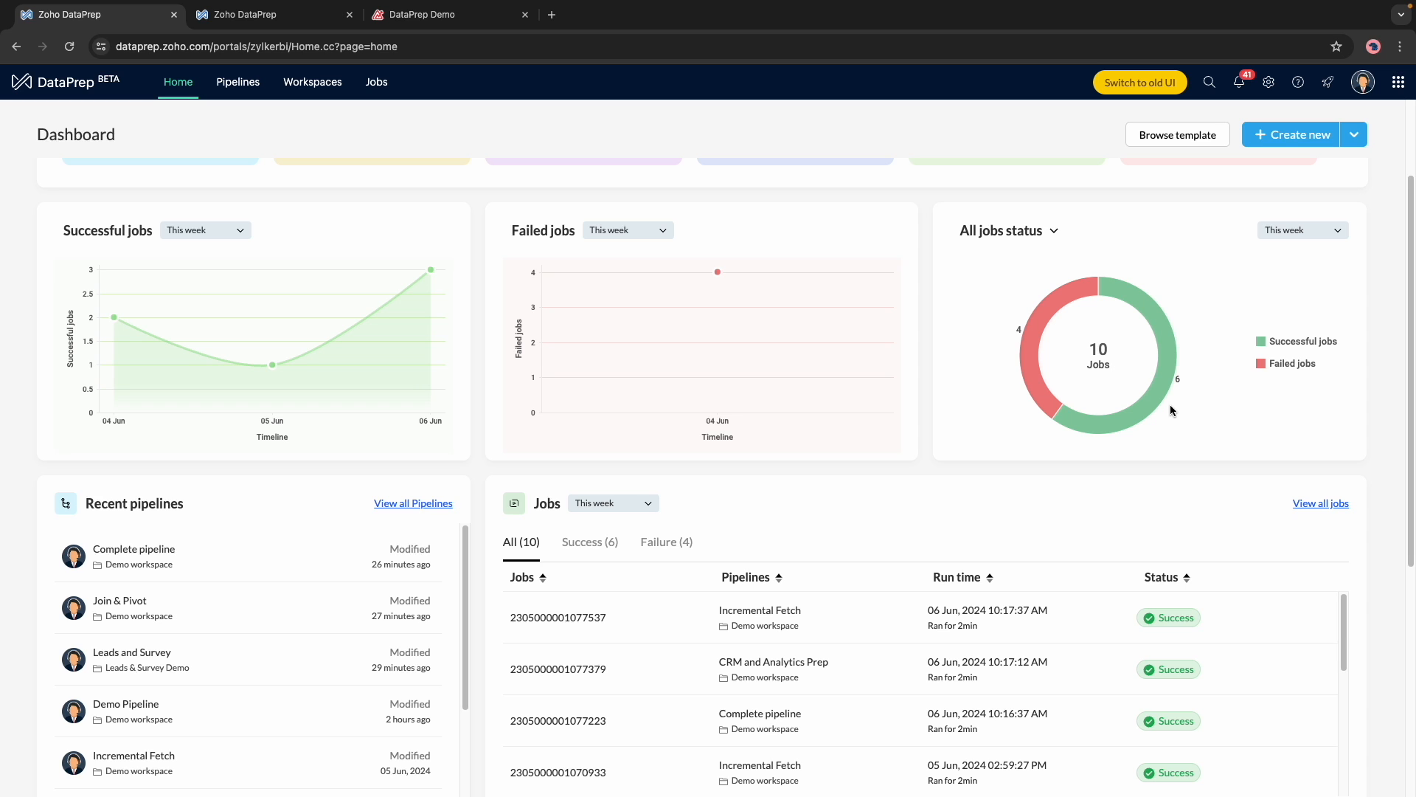
- Review the dashboard's recent pipelines, jobs list, recent workspaces and scheduled pipelines, and return to the overview
scroll(1170, 404, "down", 5)
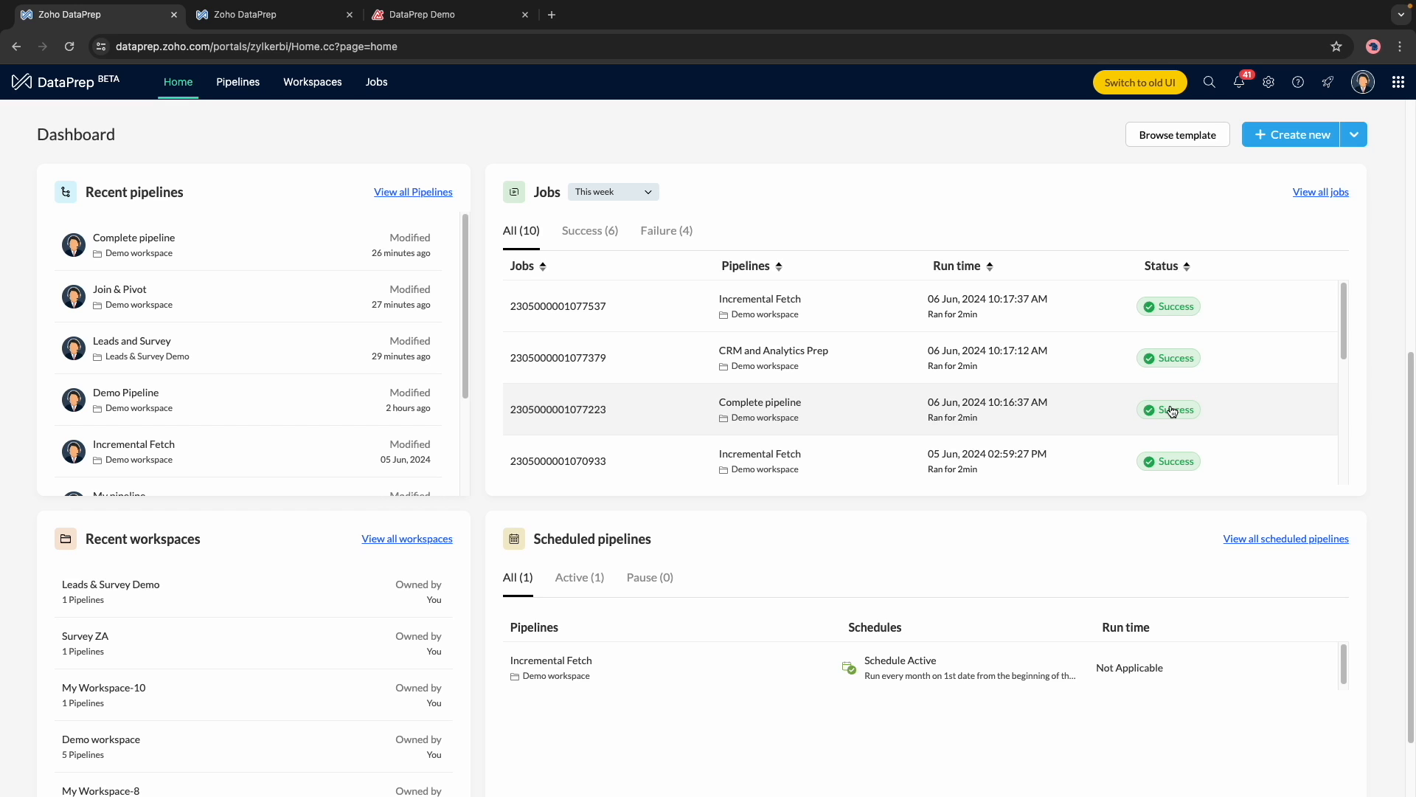
scroll(1173, 410, "down", 3)
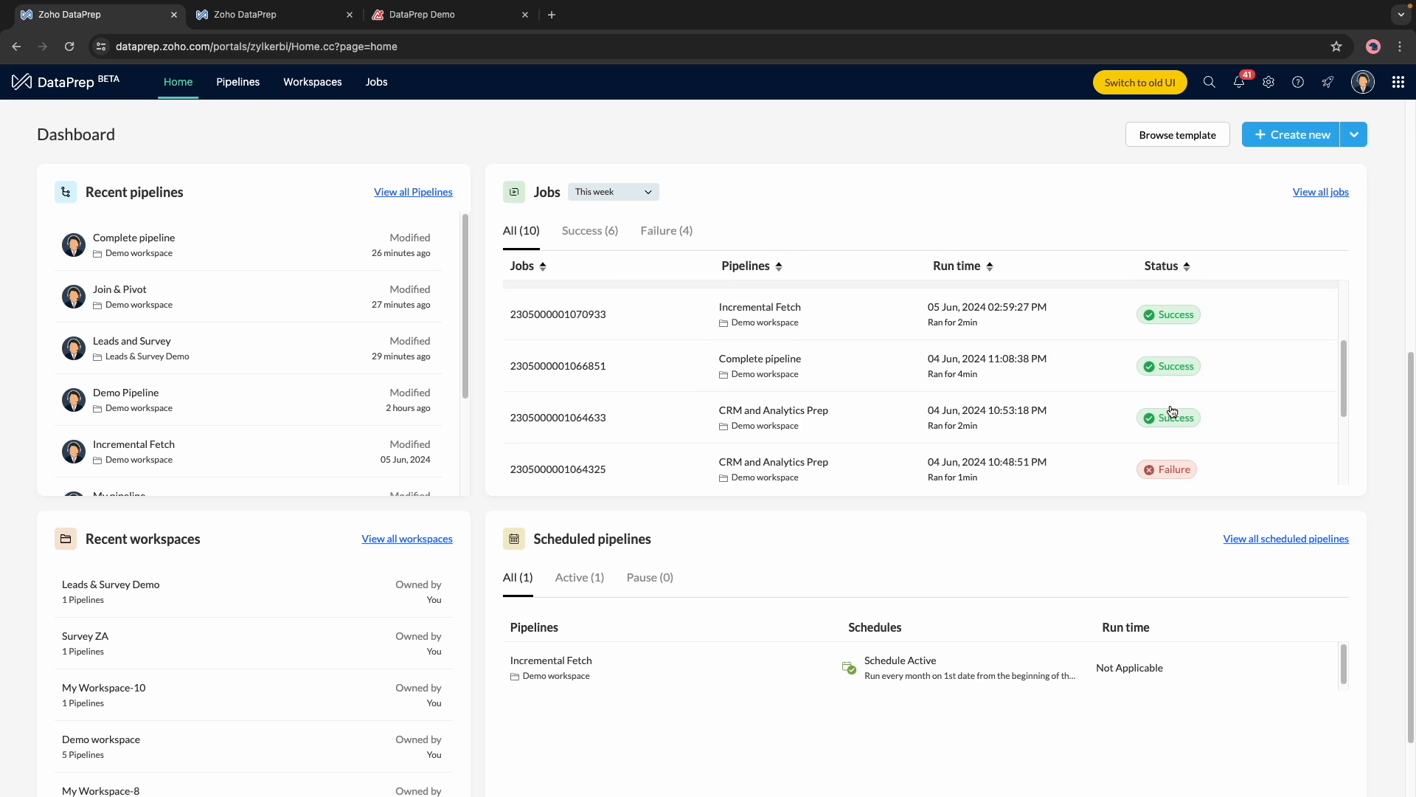
scroll(1084, 601, "down", 2)
scroll(1084, 601, "up", 7)
scroll(1085, 600, "down", 5)
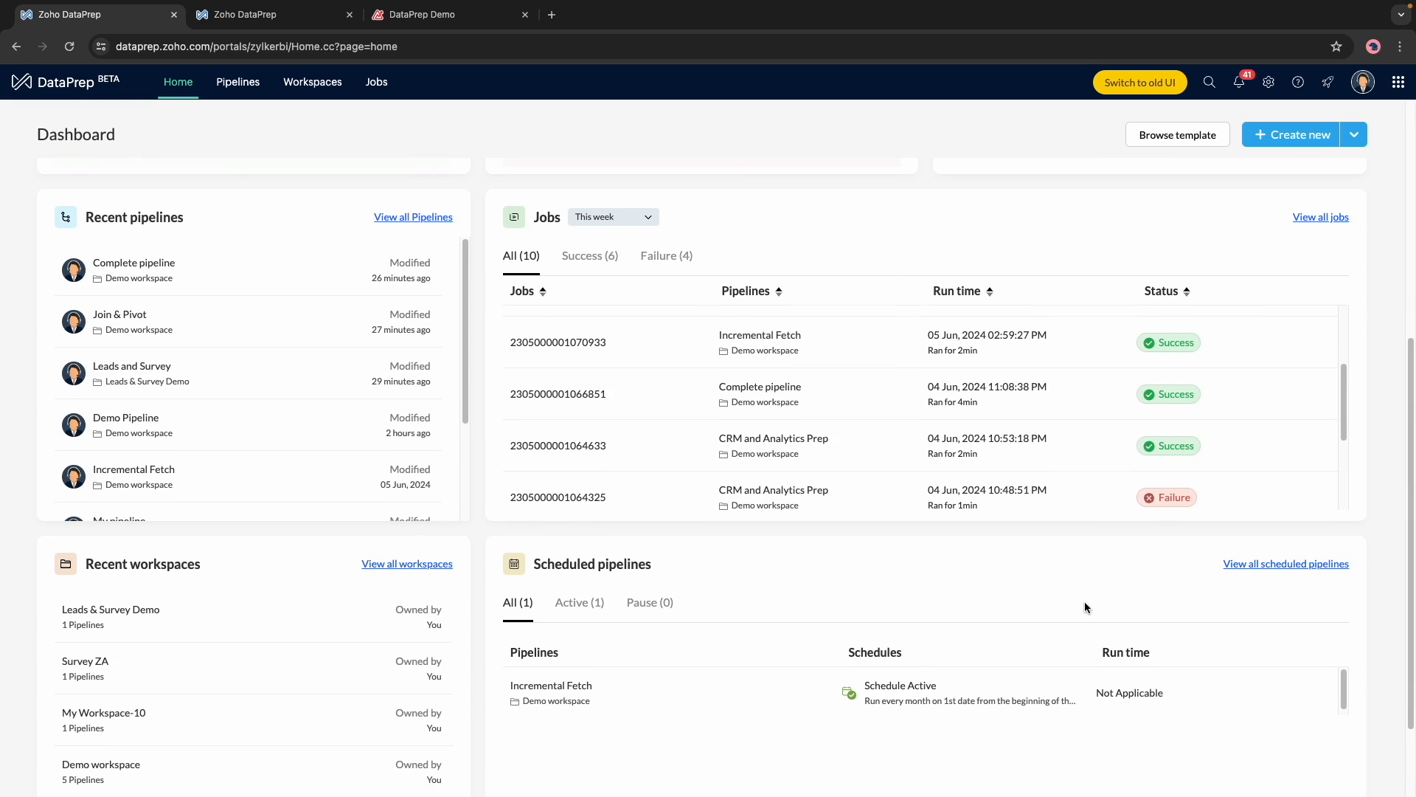
scroll(1085, 607, "up", 5)
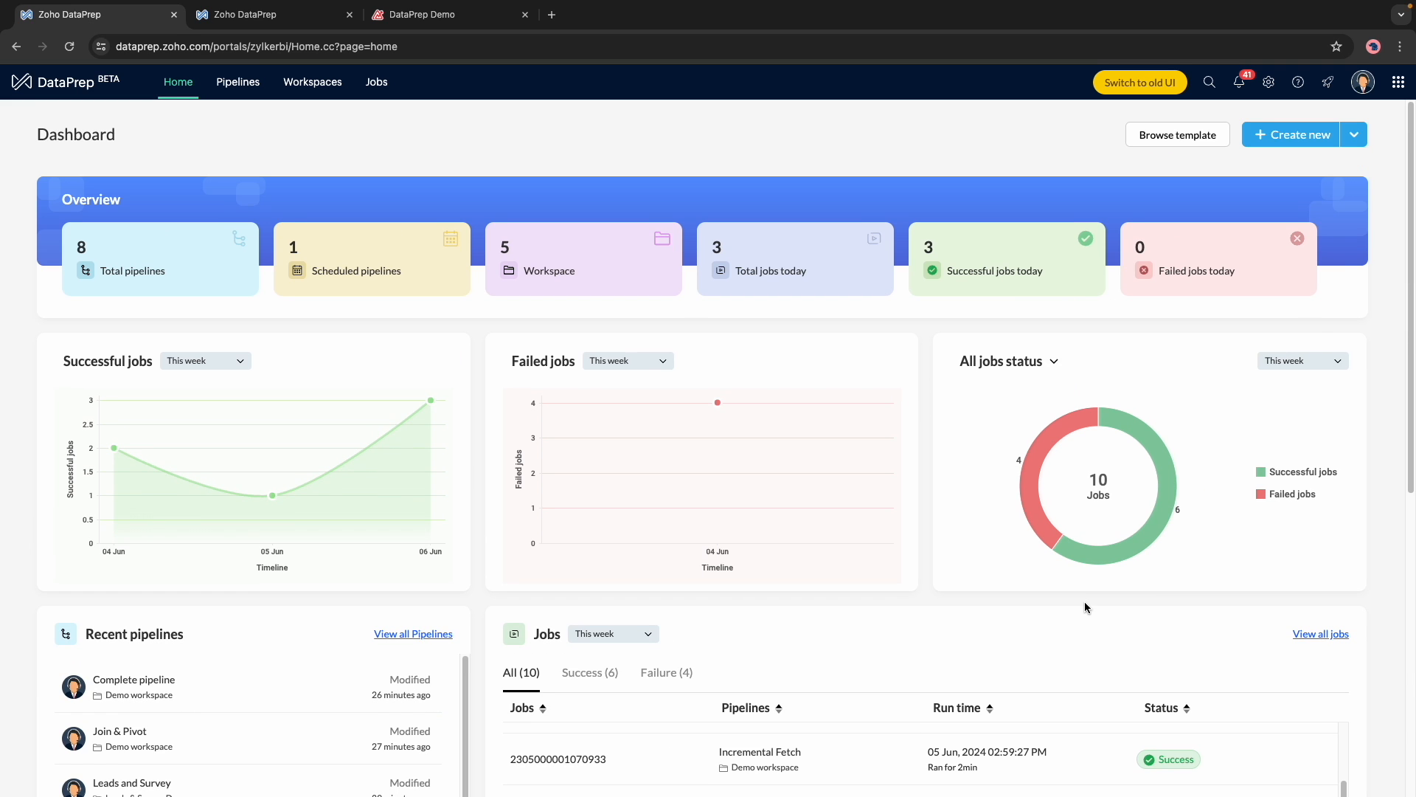
- View the CRM and Analytics Prep pipeline's flow from the list of all pipelines and return to its workspace
left_click(242, 22)
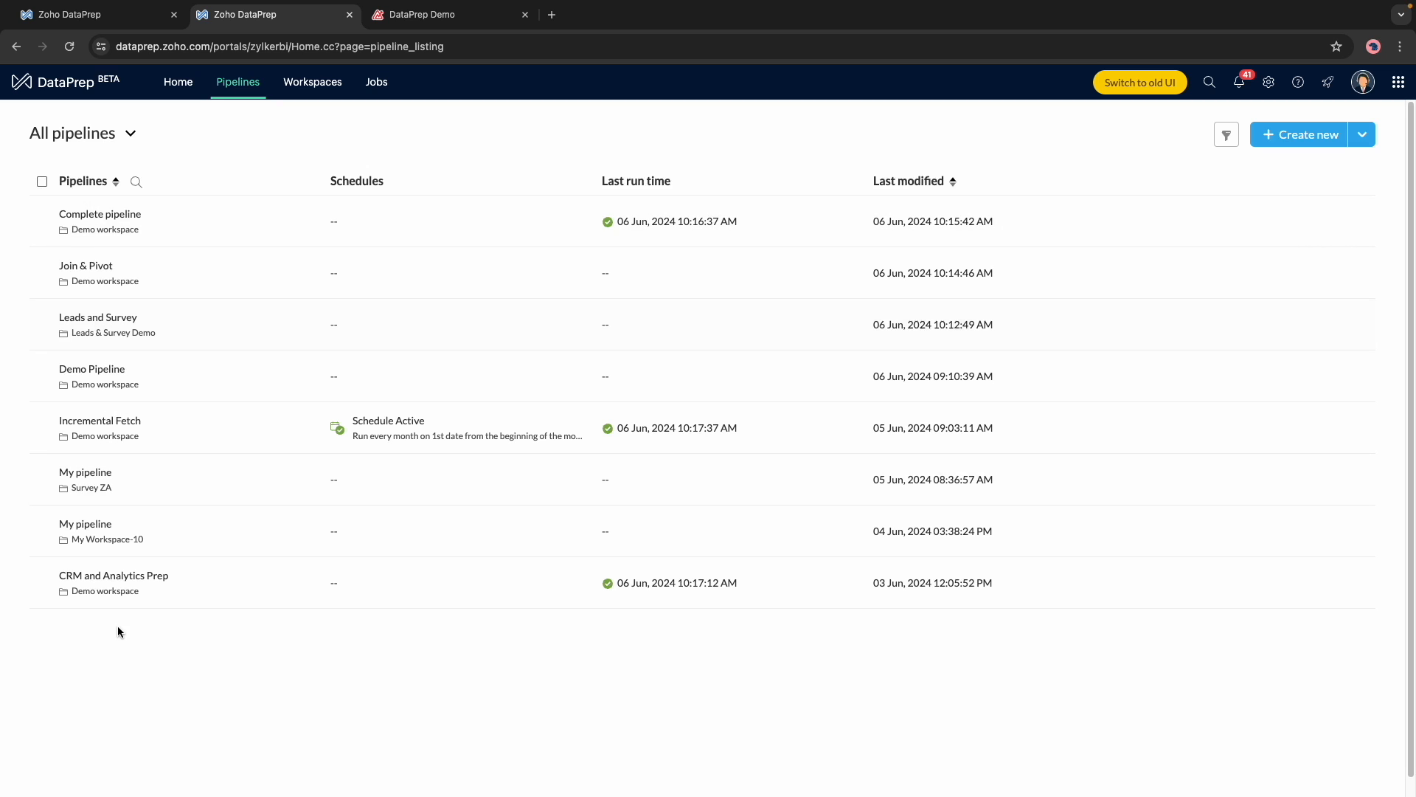
left_click(120, 590)
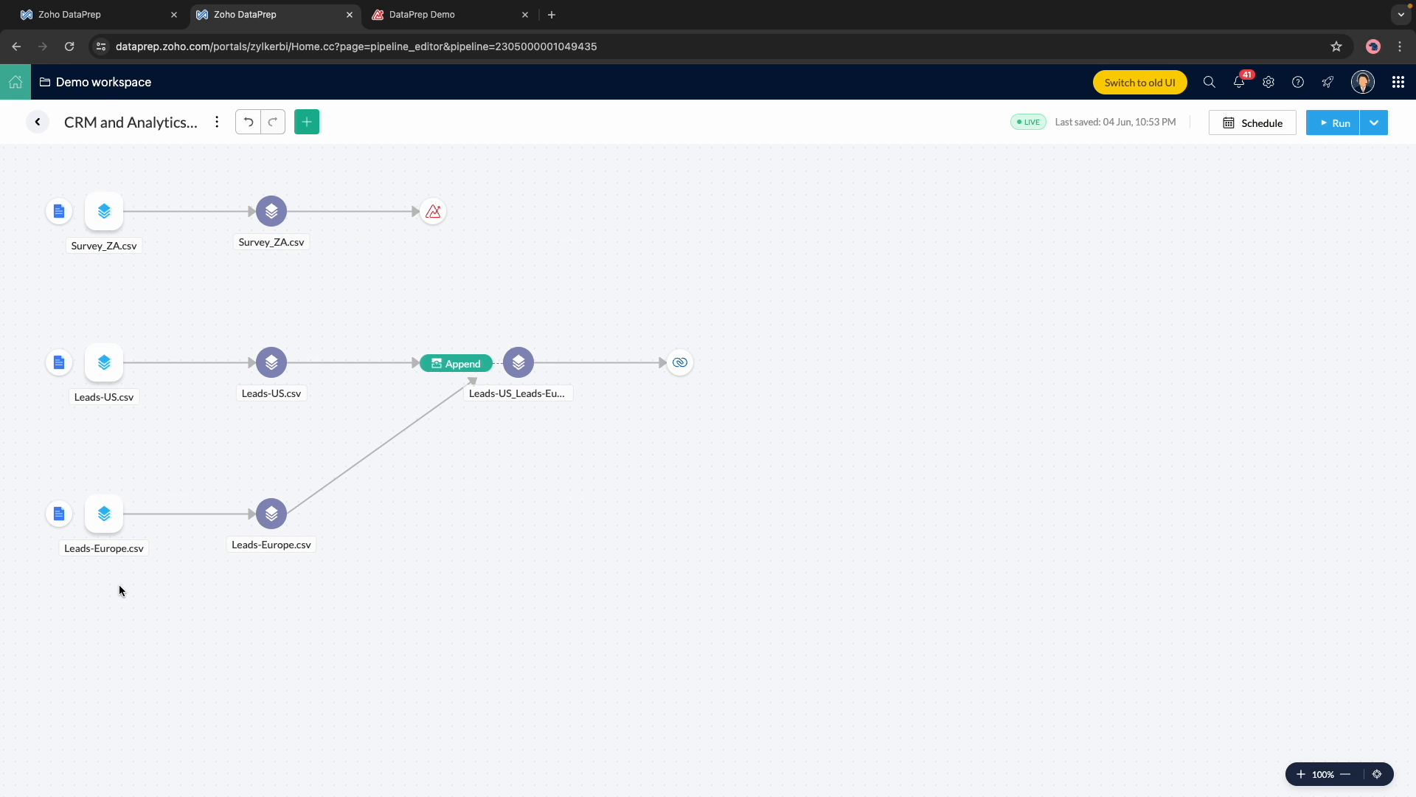
mouse_move(109, 509)
left_click(38, 121)
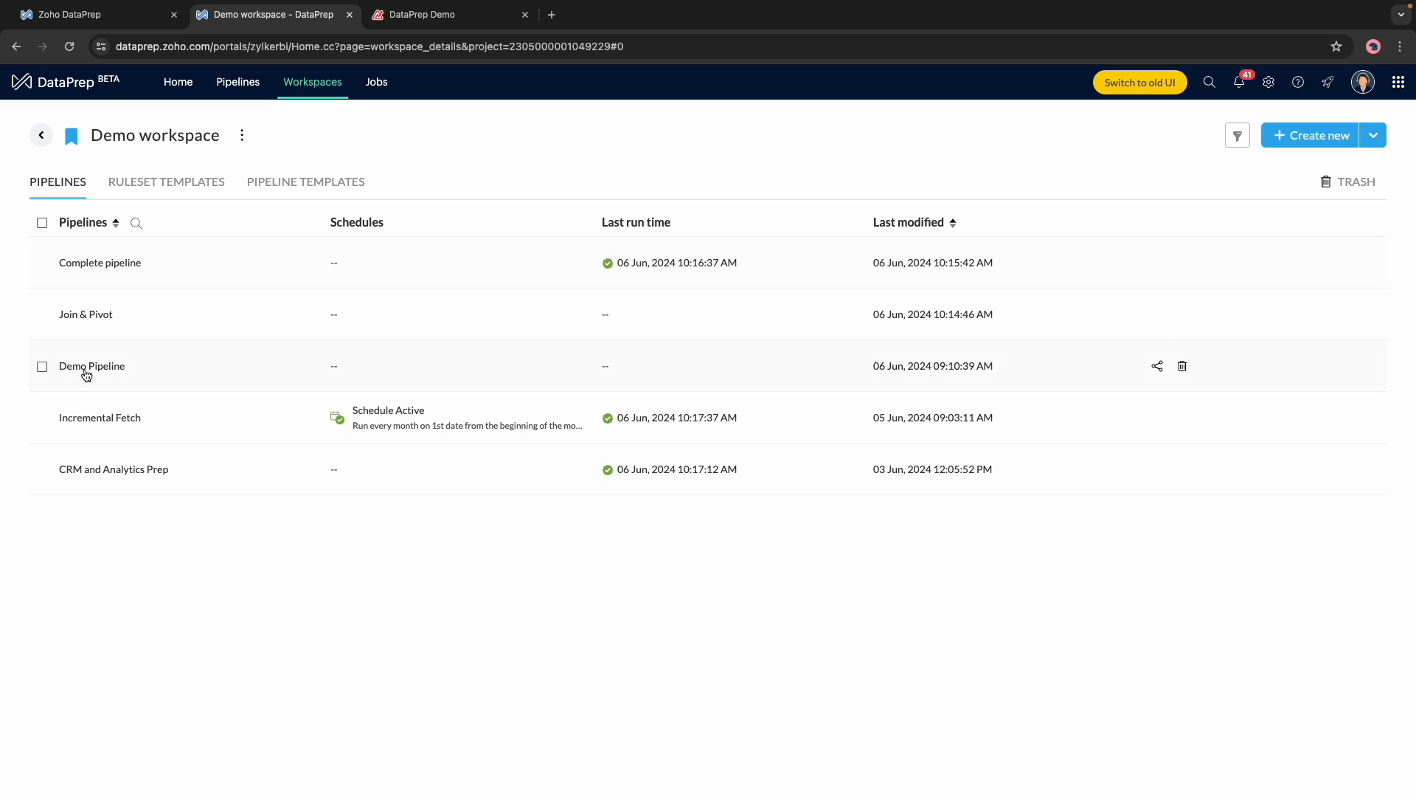
- Try a weekly job schedule for the CRM and Analytics Prep pipeline, repeating every week on Sunday and Wednesday
left_click(121, 478)
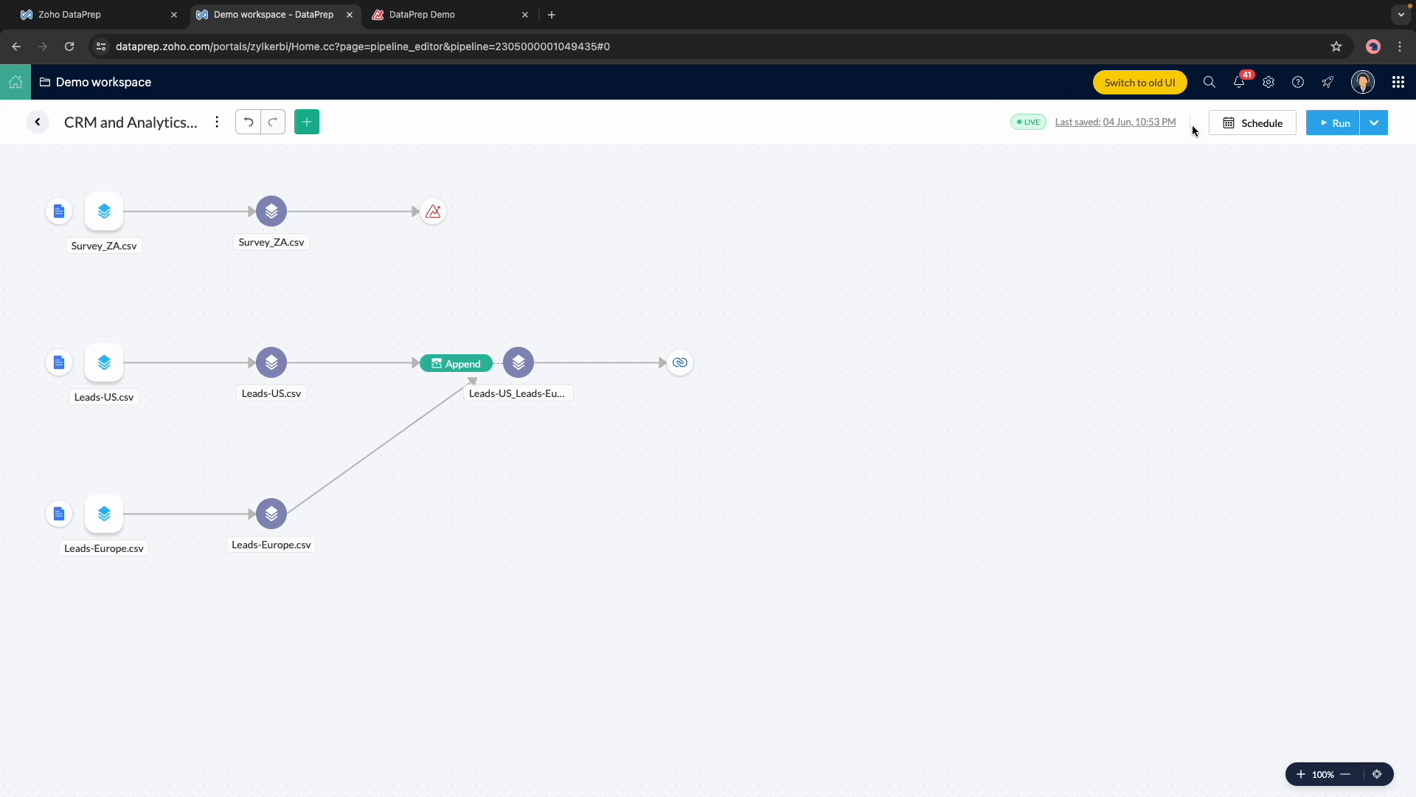
left_click(1232, 129)
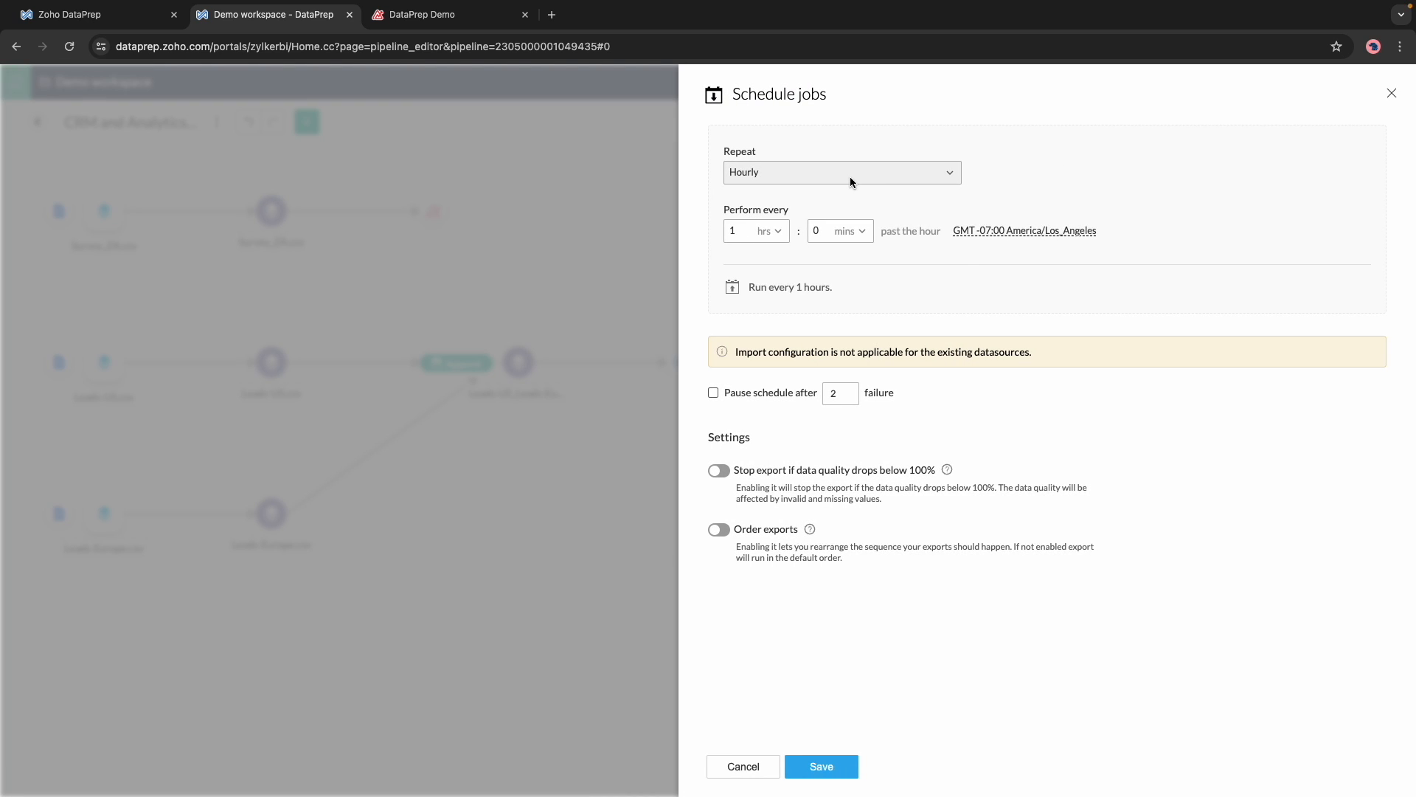
left_click(850, 176)
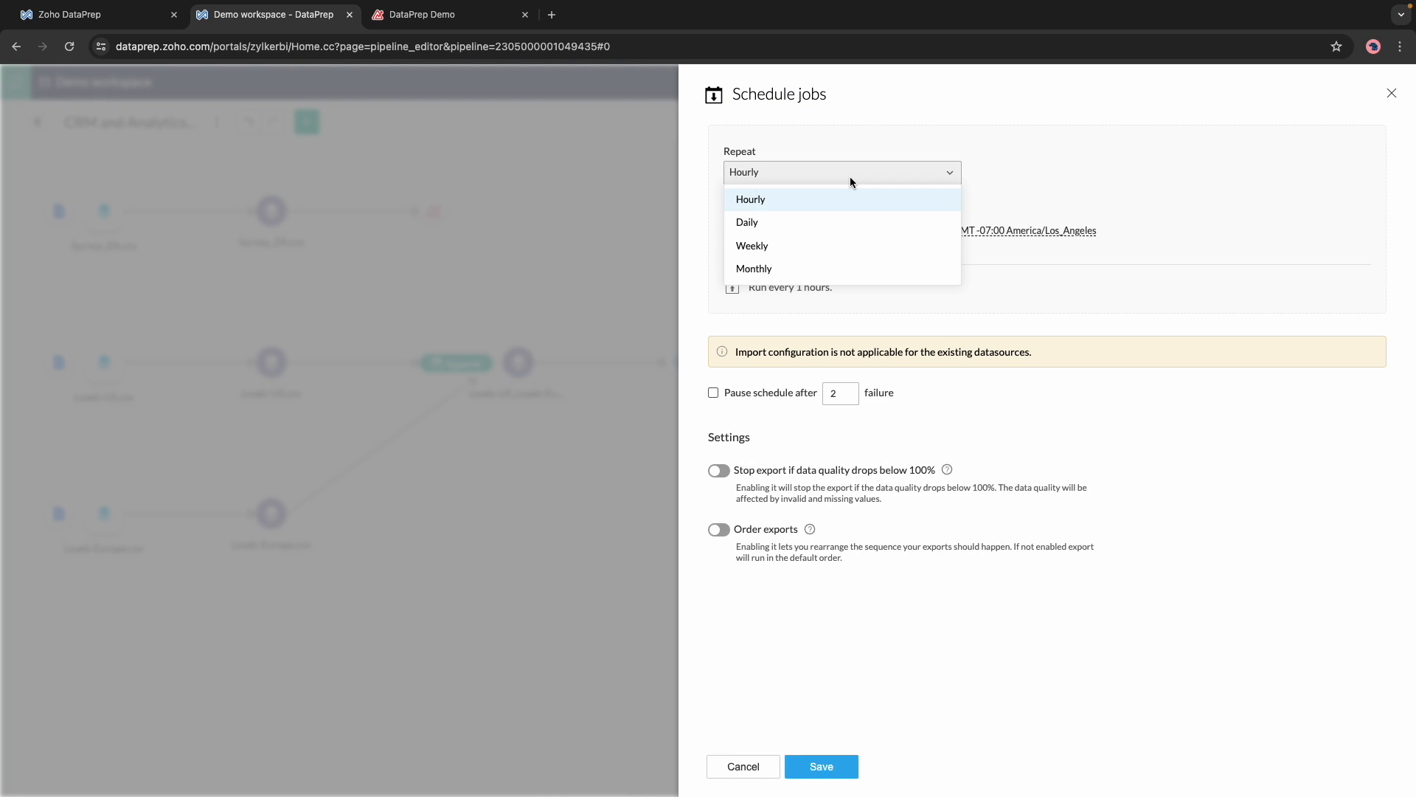
left_click(832, 222)
left_click(935, 176)
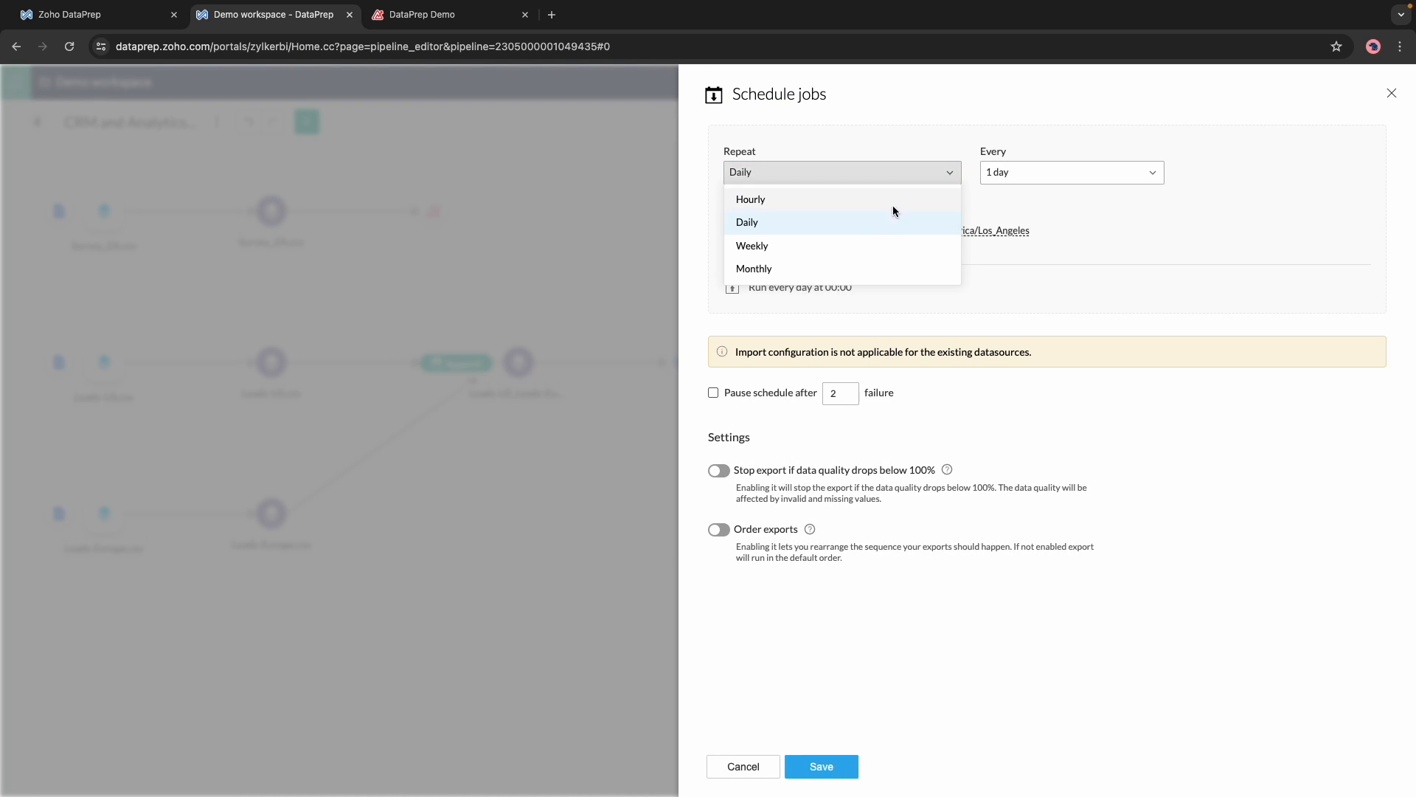
left_click(854, 242)
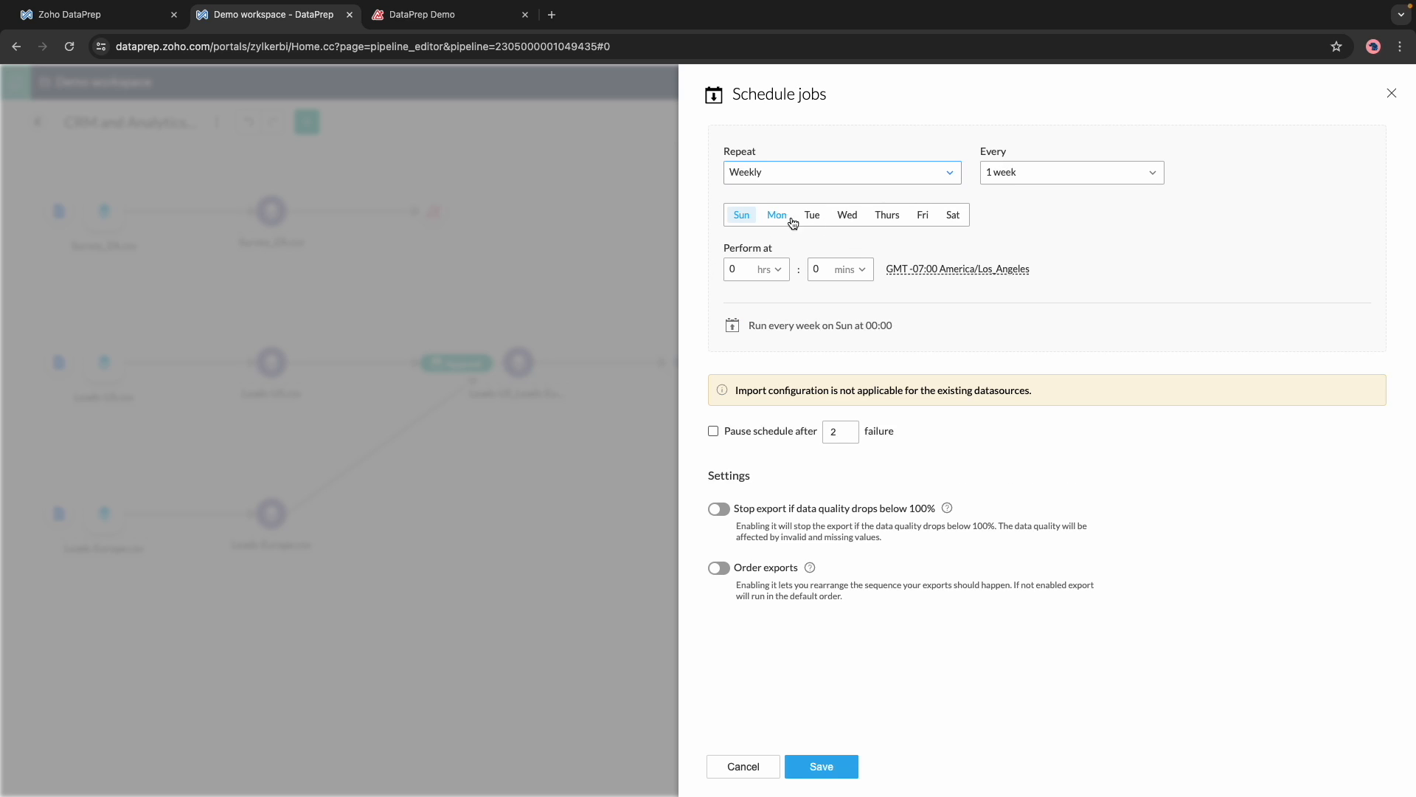
left_click(850, 223)
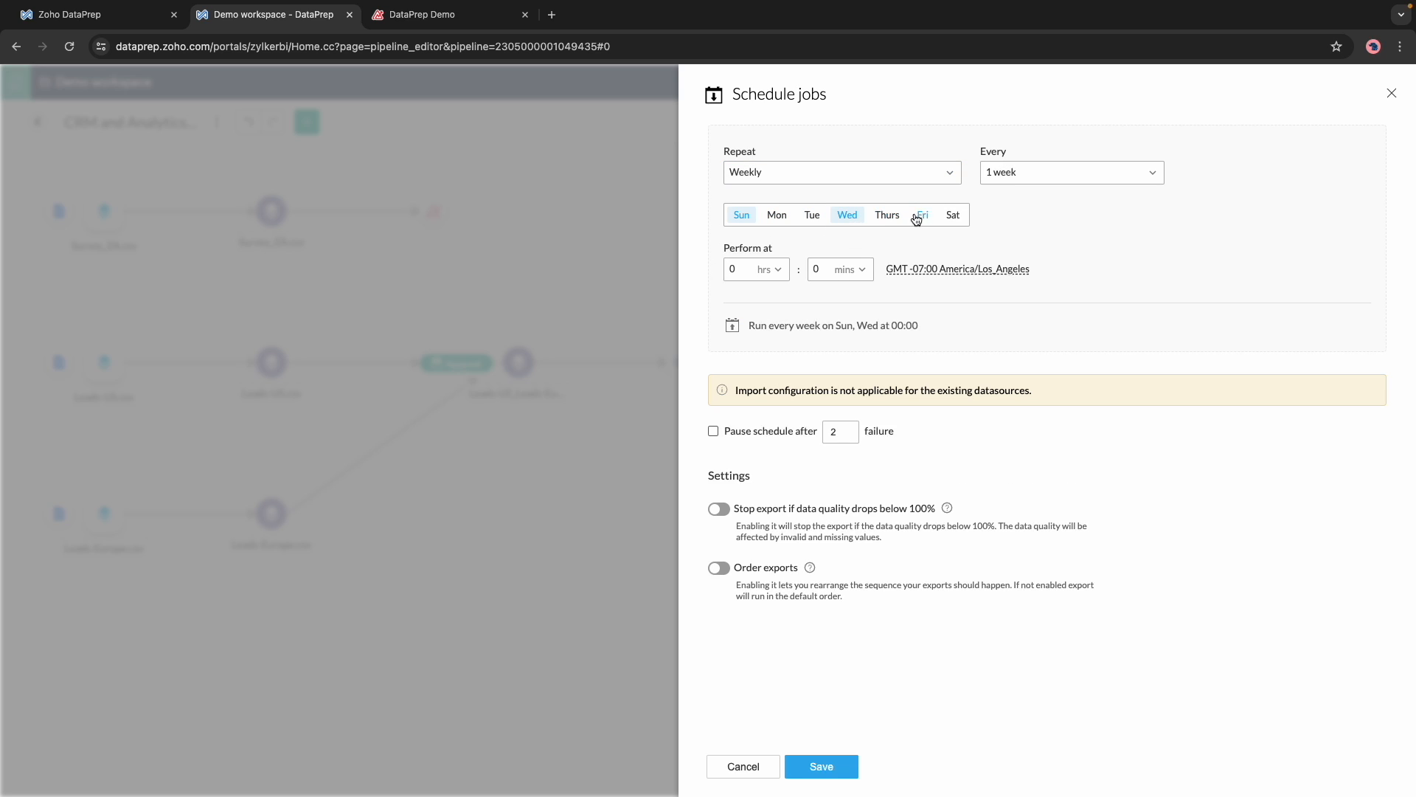
- Try a run time of 7 hrs for the weekly schedule and cancel the scheduling without saving
left_click(775, 270)
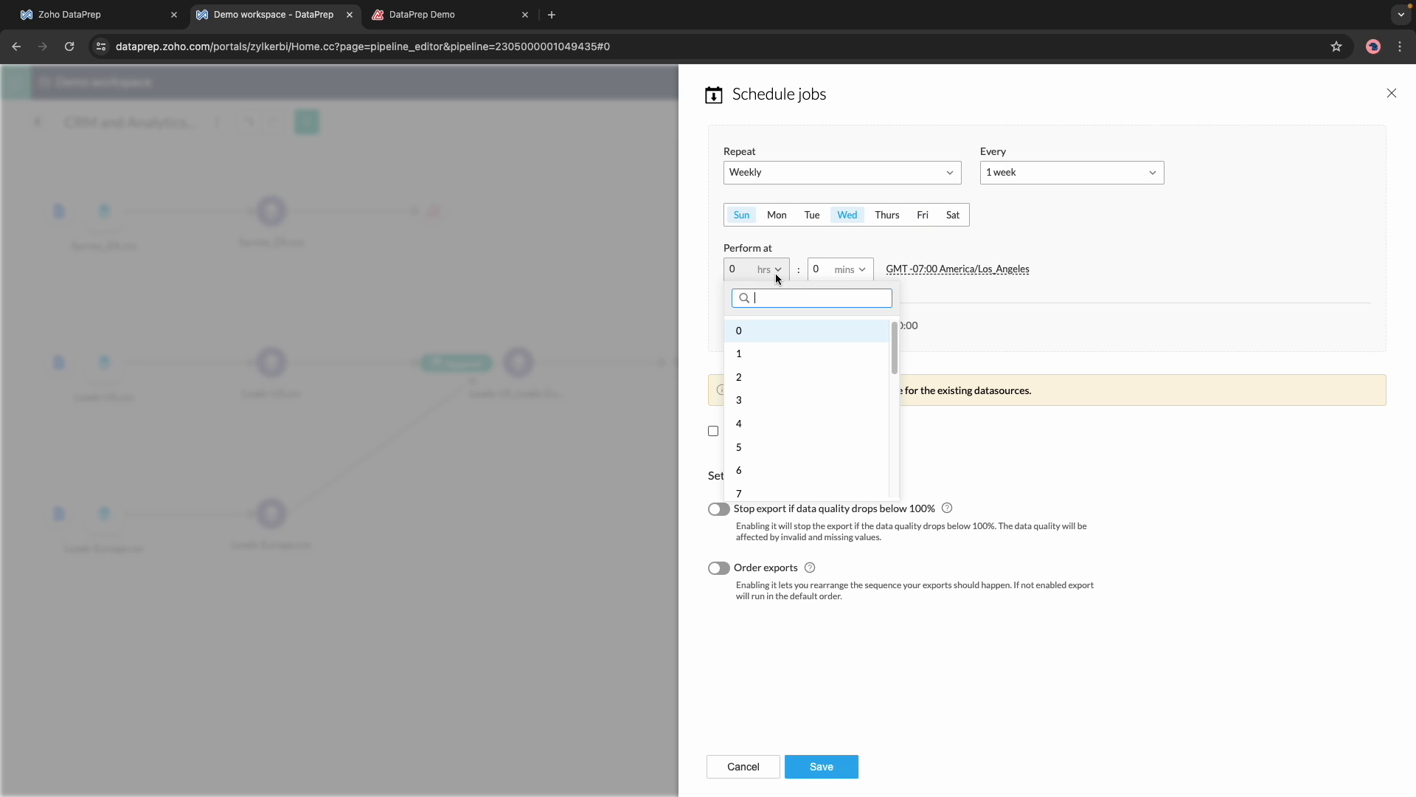
scroll(775, 412, "down", 3)
left_click(773, 410)
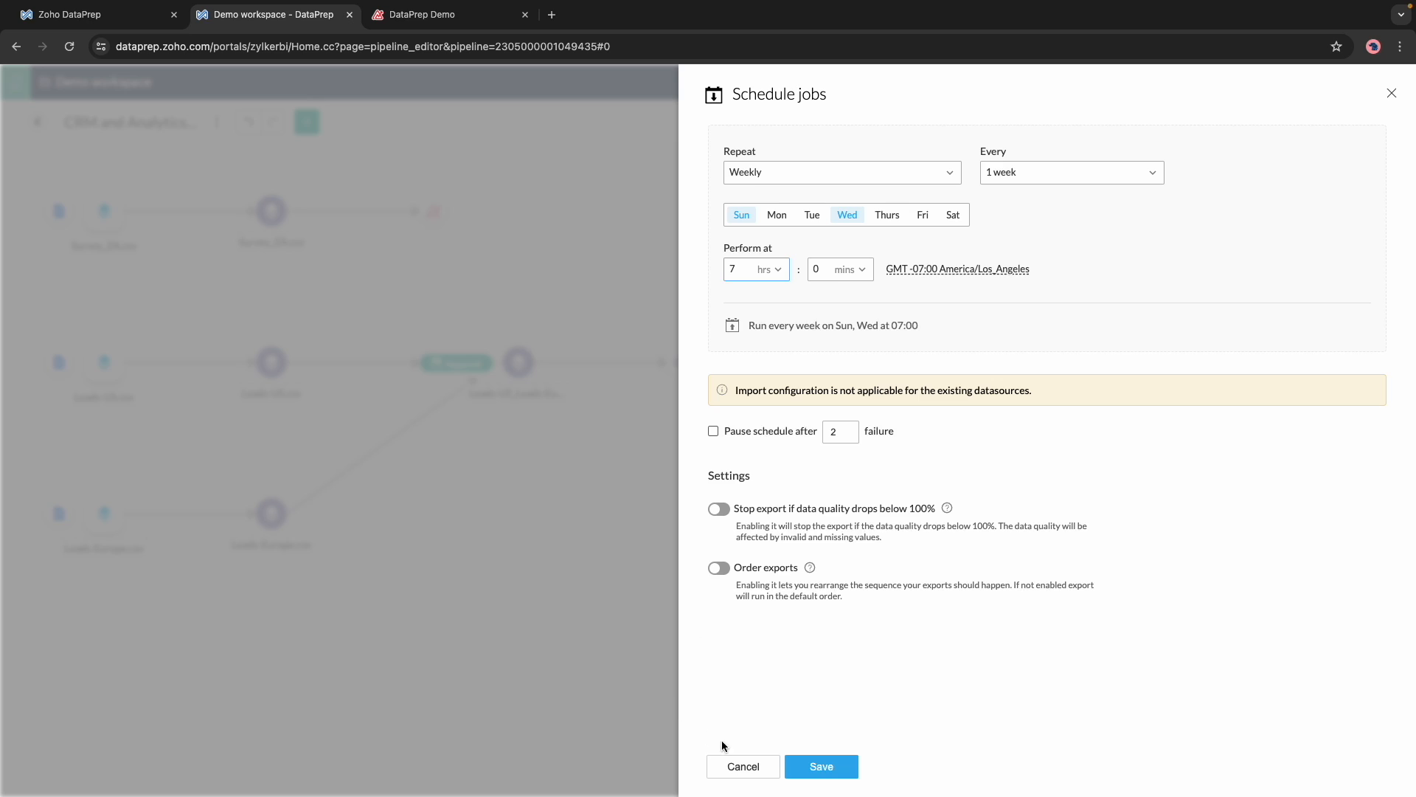
left_click(742, 767)
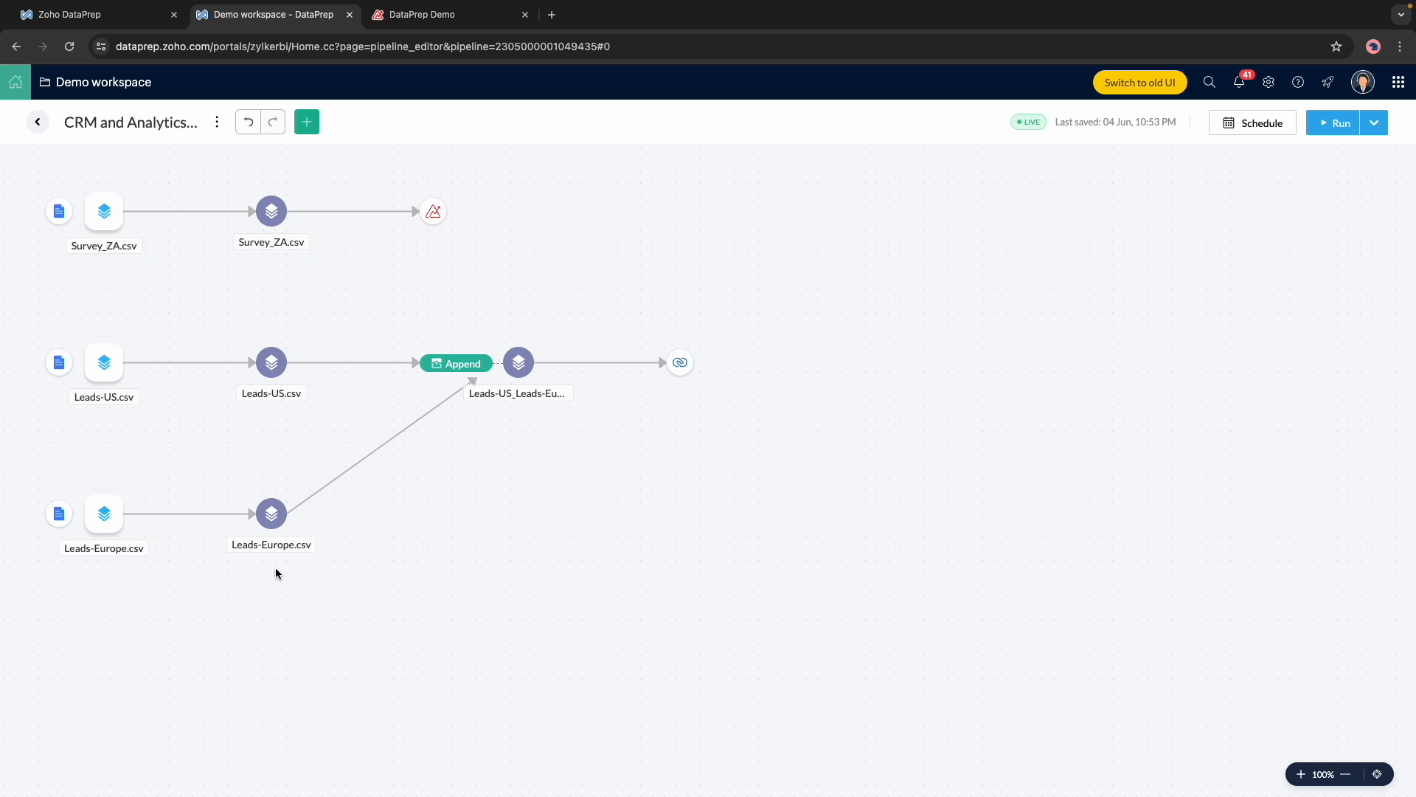
- Leave the CRM and Analytics Prep pipeline and open Demo Pipeline from Demo workspace
left_click(36, 122)
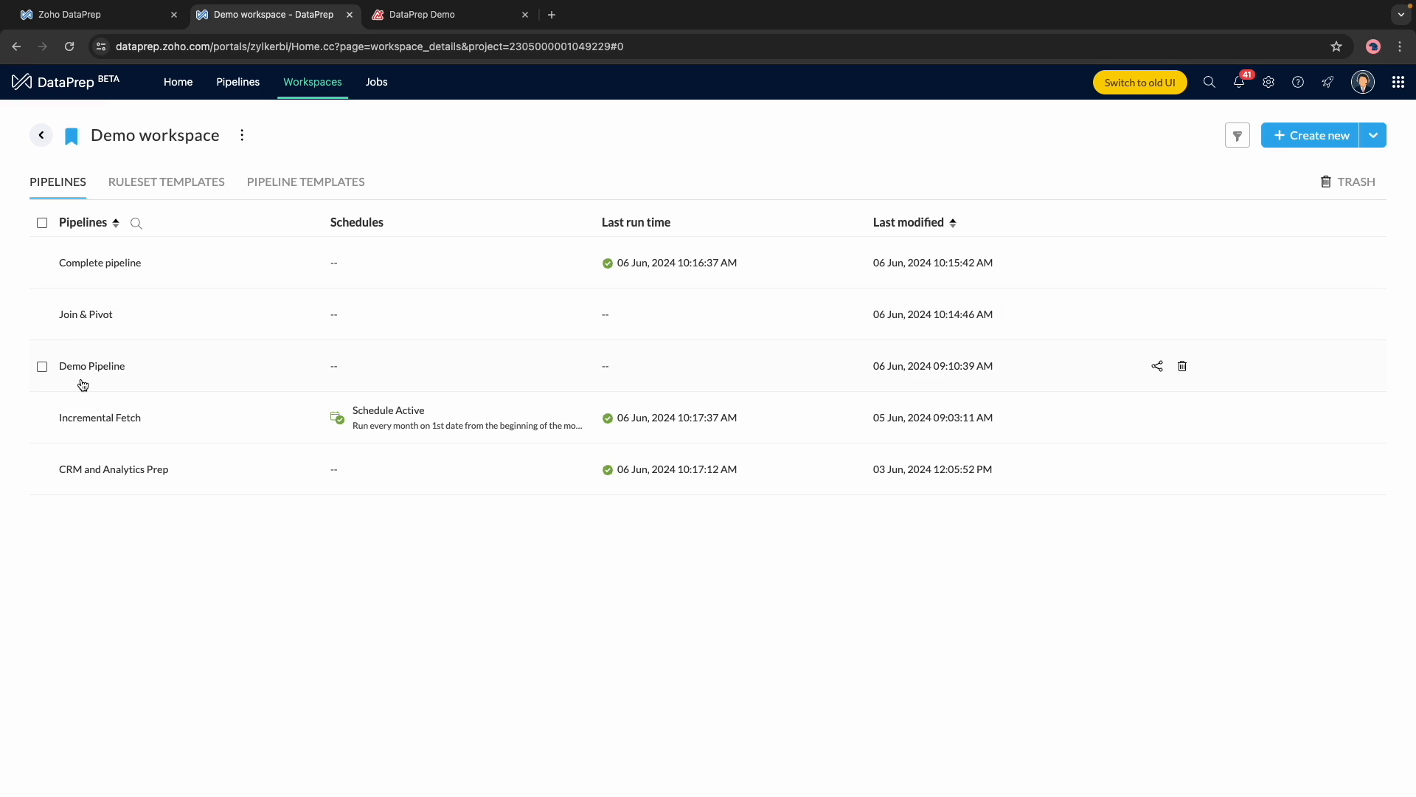
left_click(80, 371)
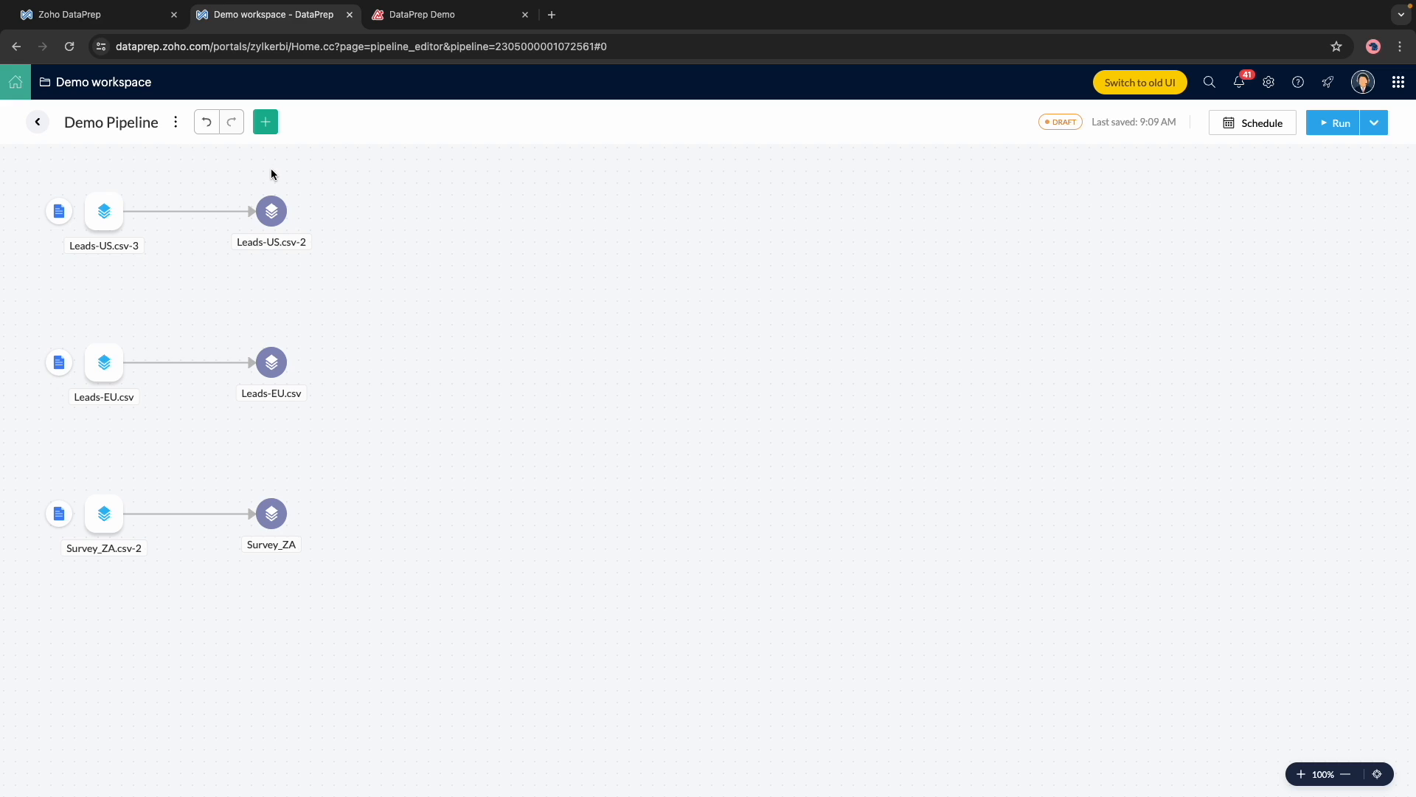
- Browse the Files, Cloud storage, Databases, Cloud databases and Zoho Apps sources for adding data, and return to the pipeline
left_click(265, 122)
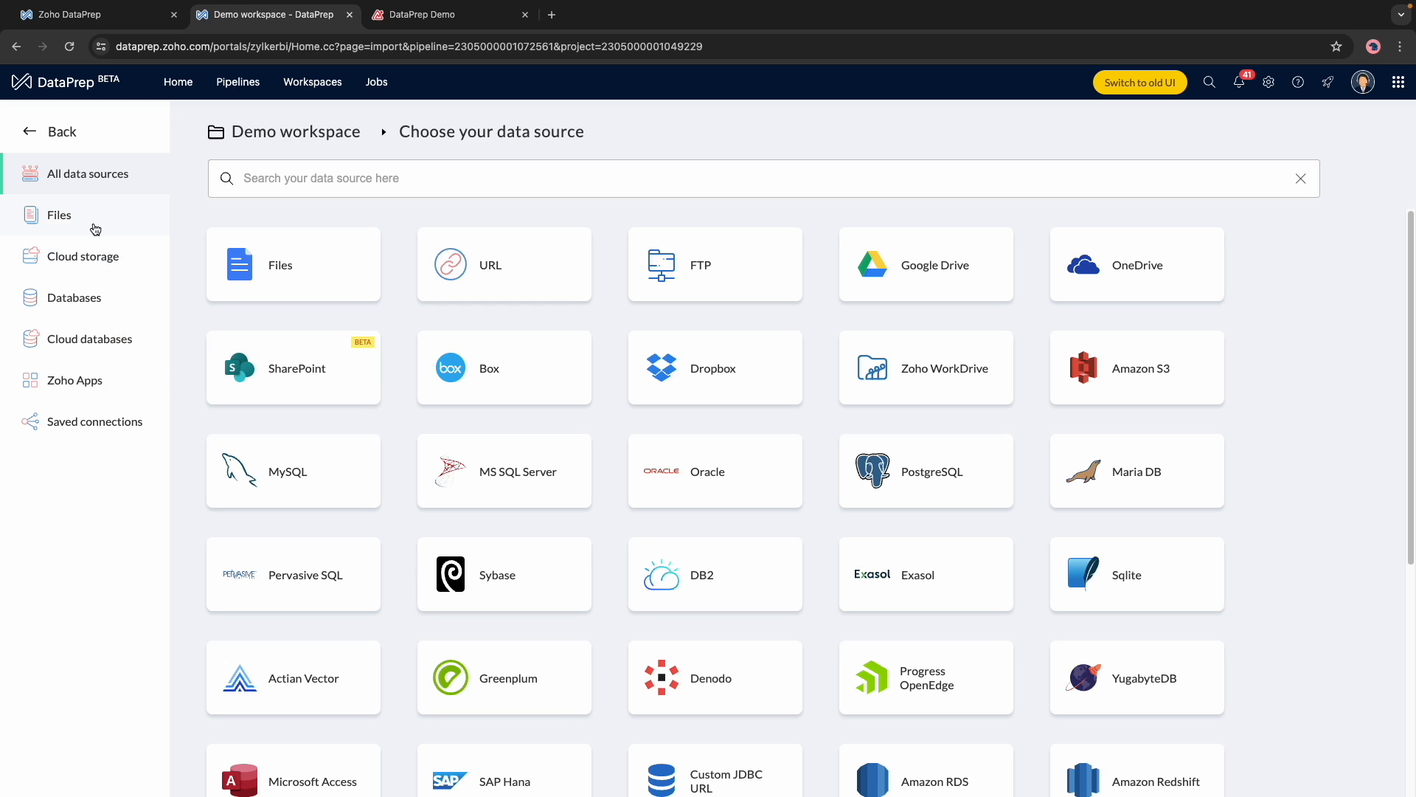
left_click(94, 222)
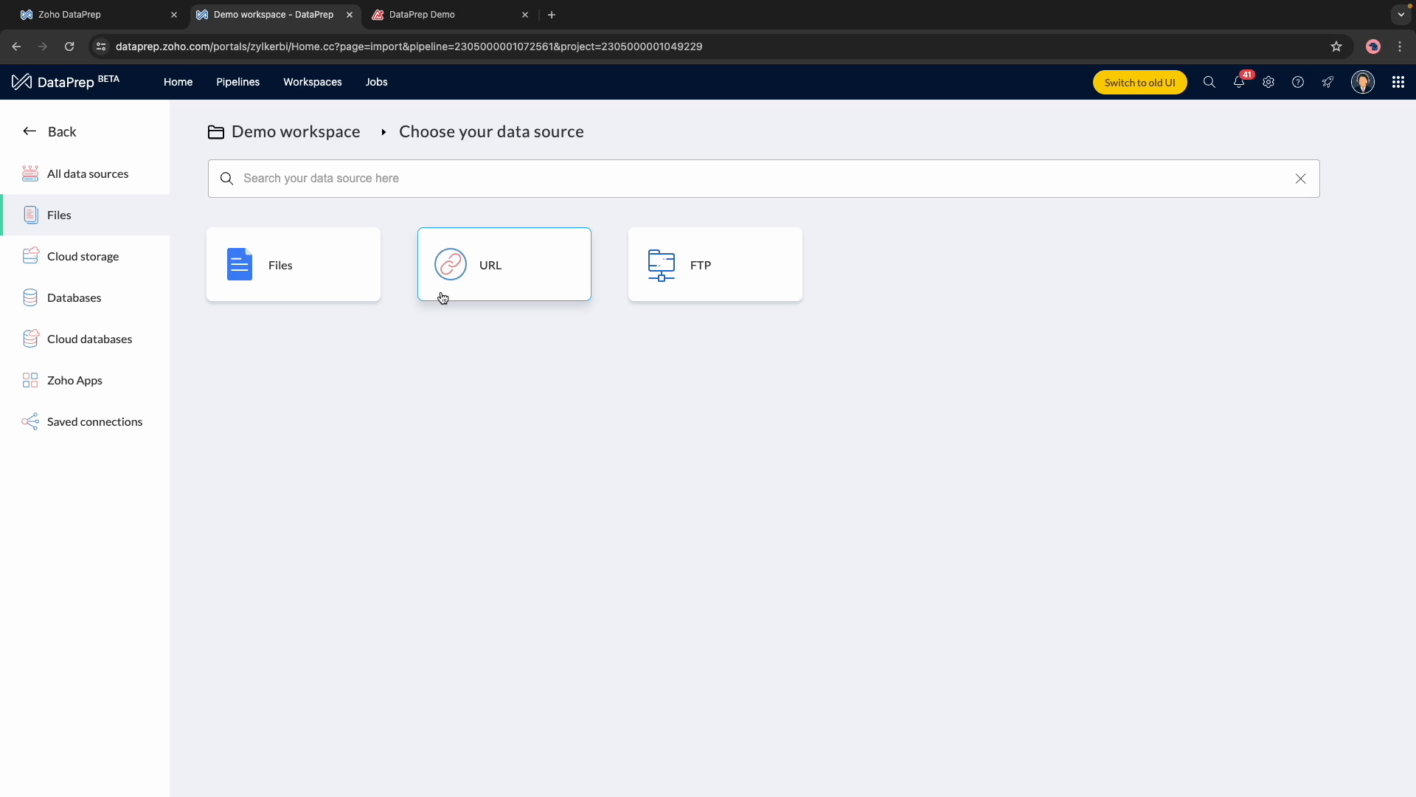
left_click(75, 264)
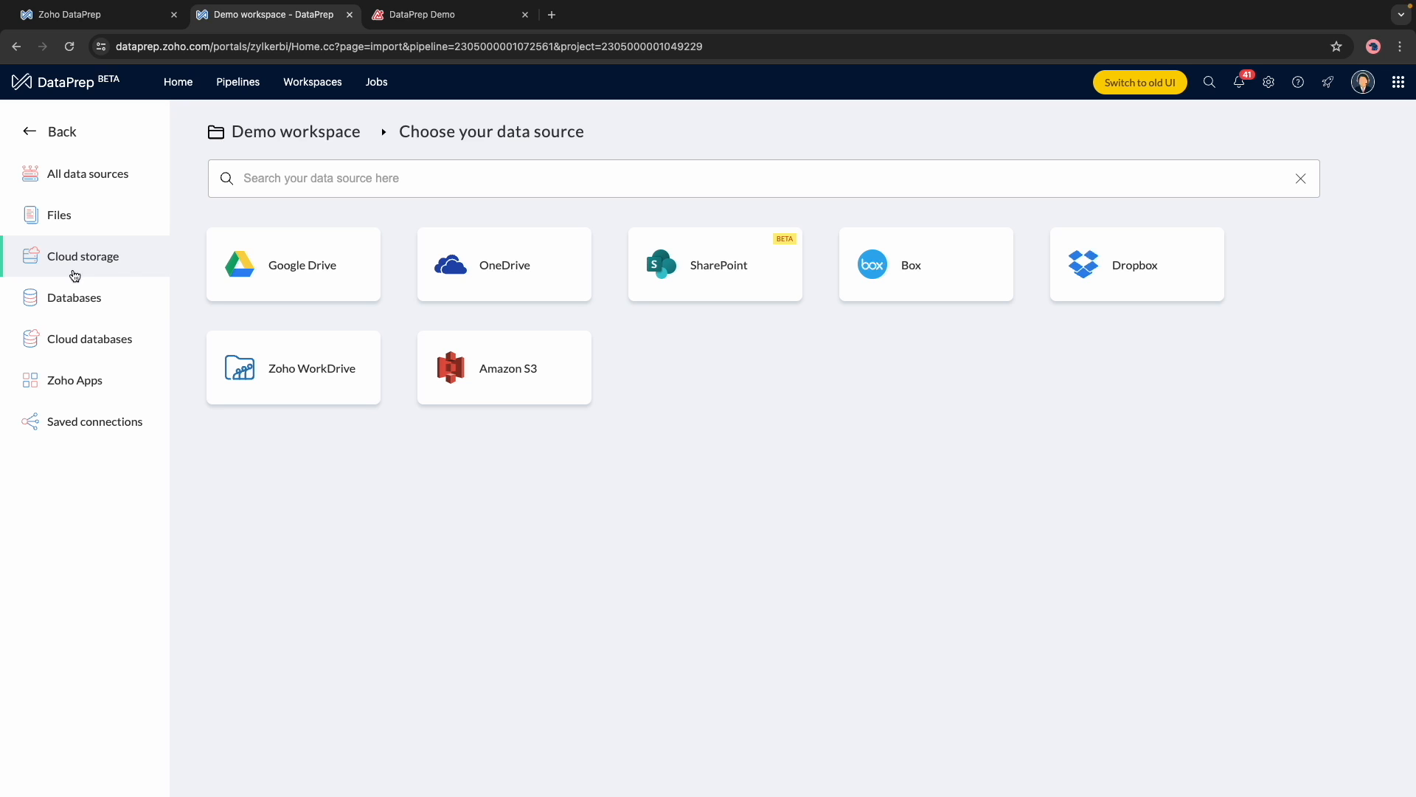
left_click(75, 305)
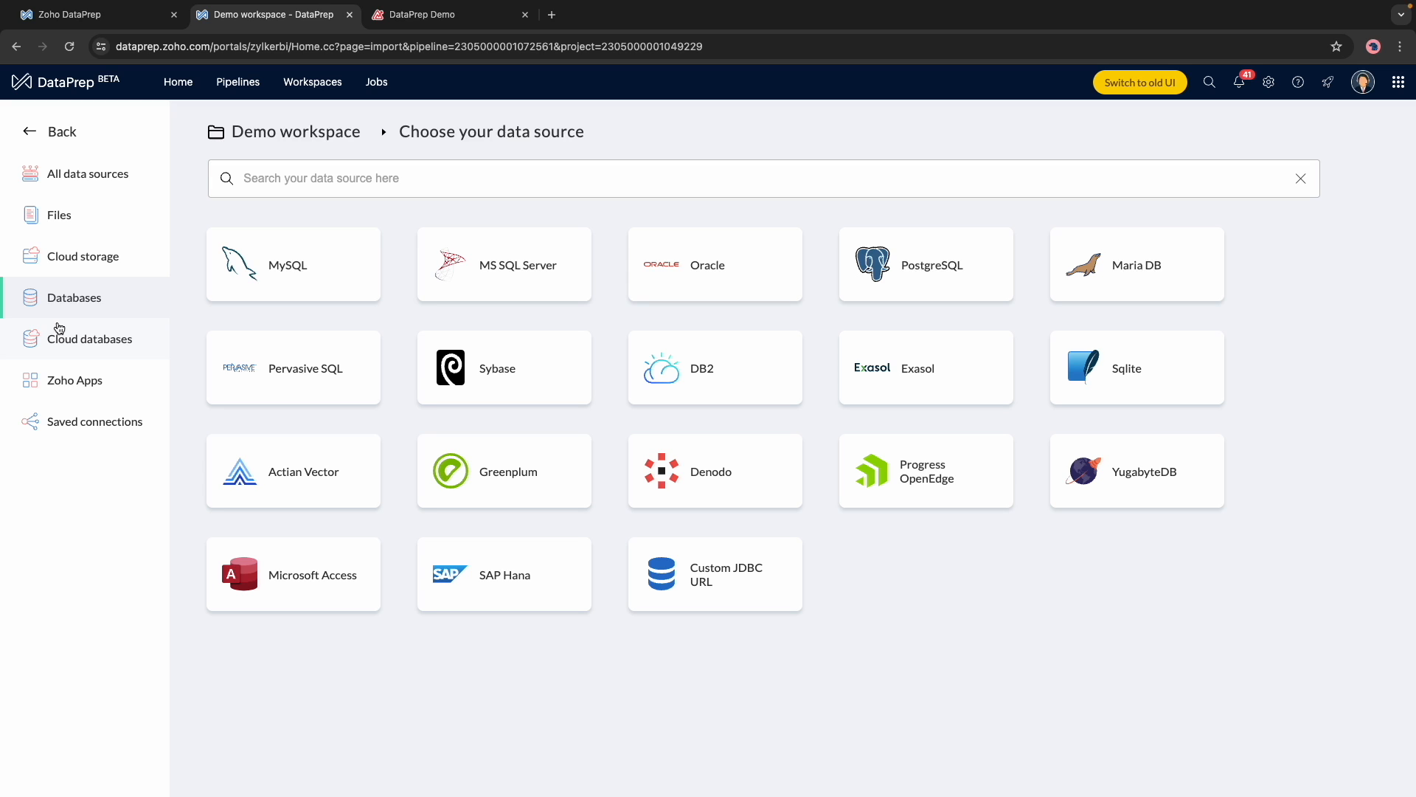
left_click(61, 340)
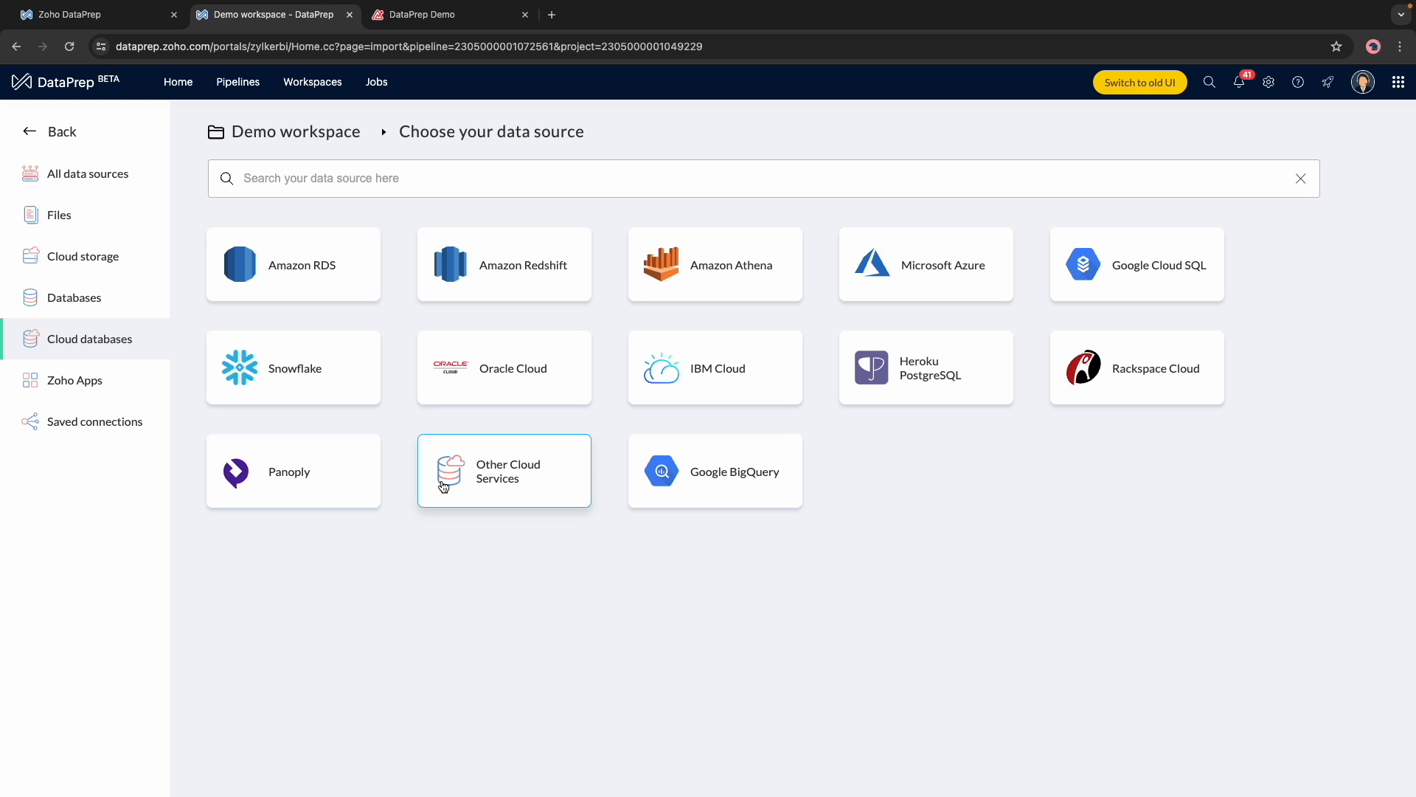
left_click(122, 384)
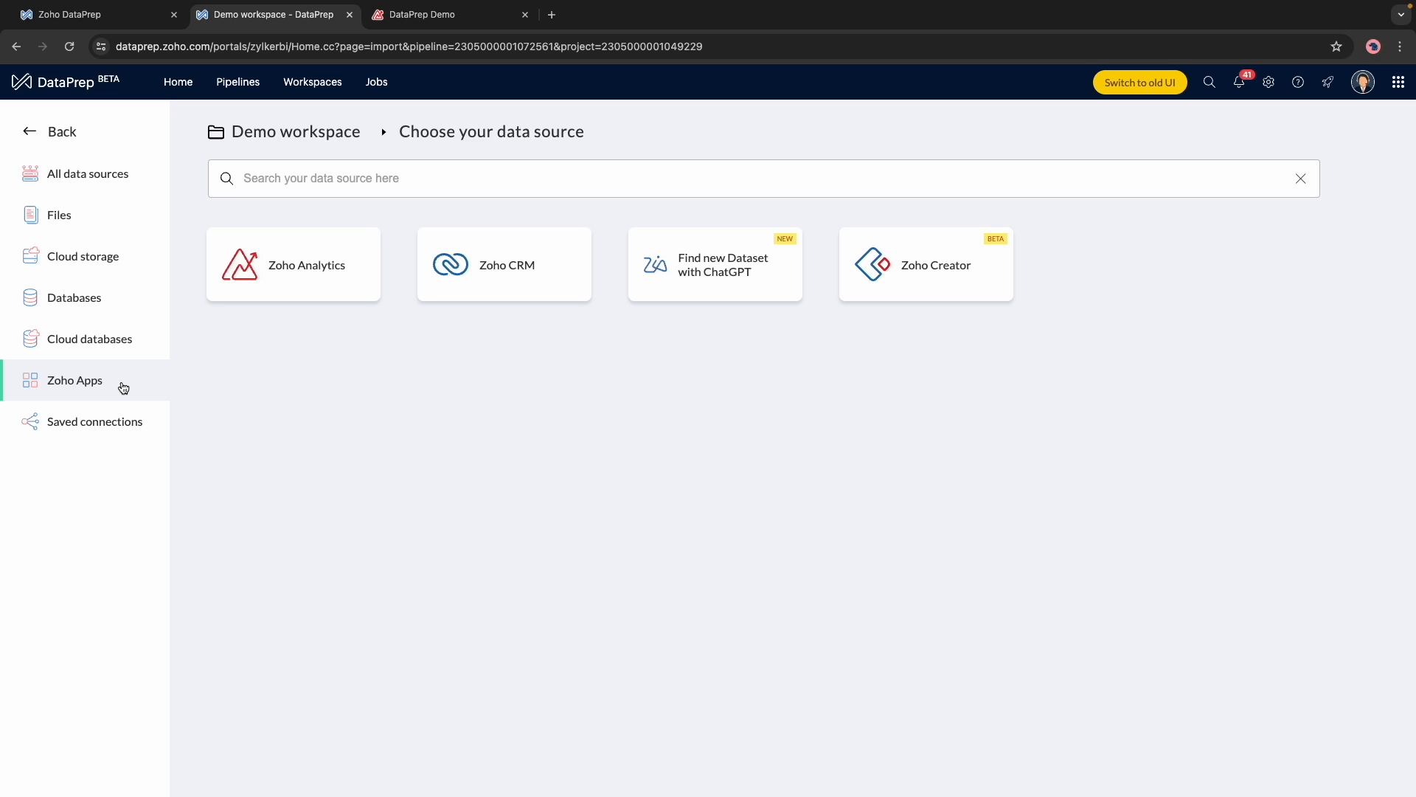
left_click(27, 133)
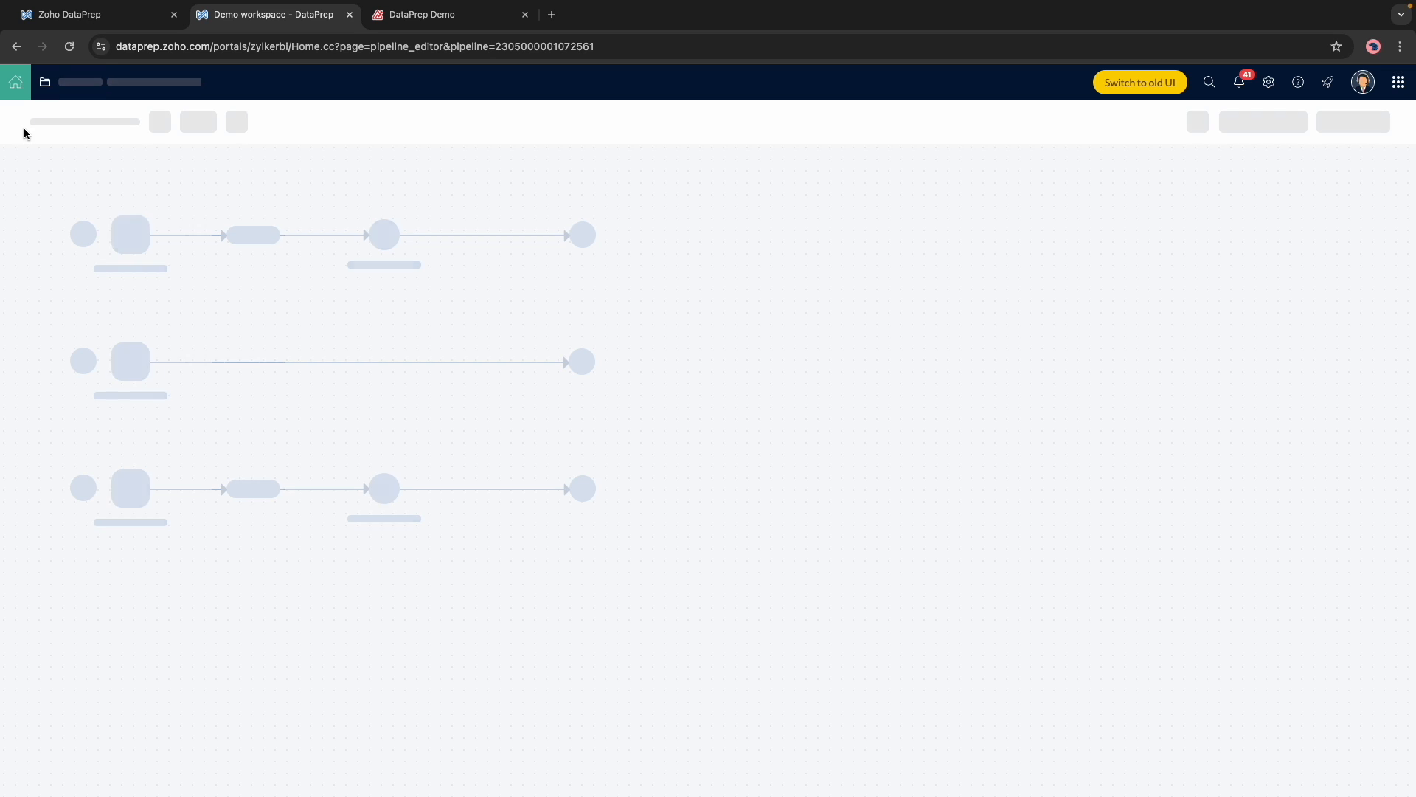
- Check the actions available for the Leads-US.csv-2 stage in Demo Pipeline and open its dataset for data preparation
mouse_move(105, 215)
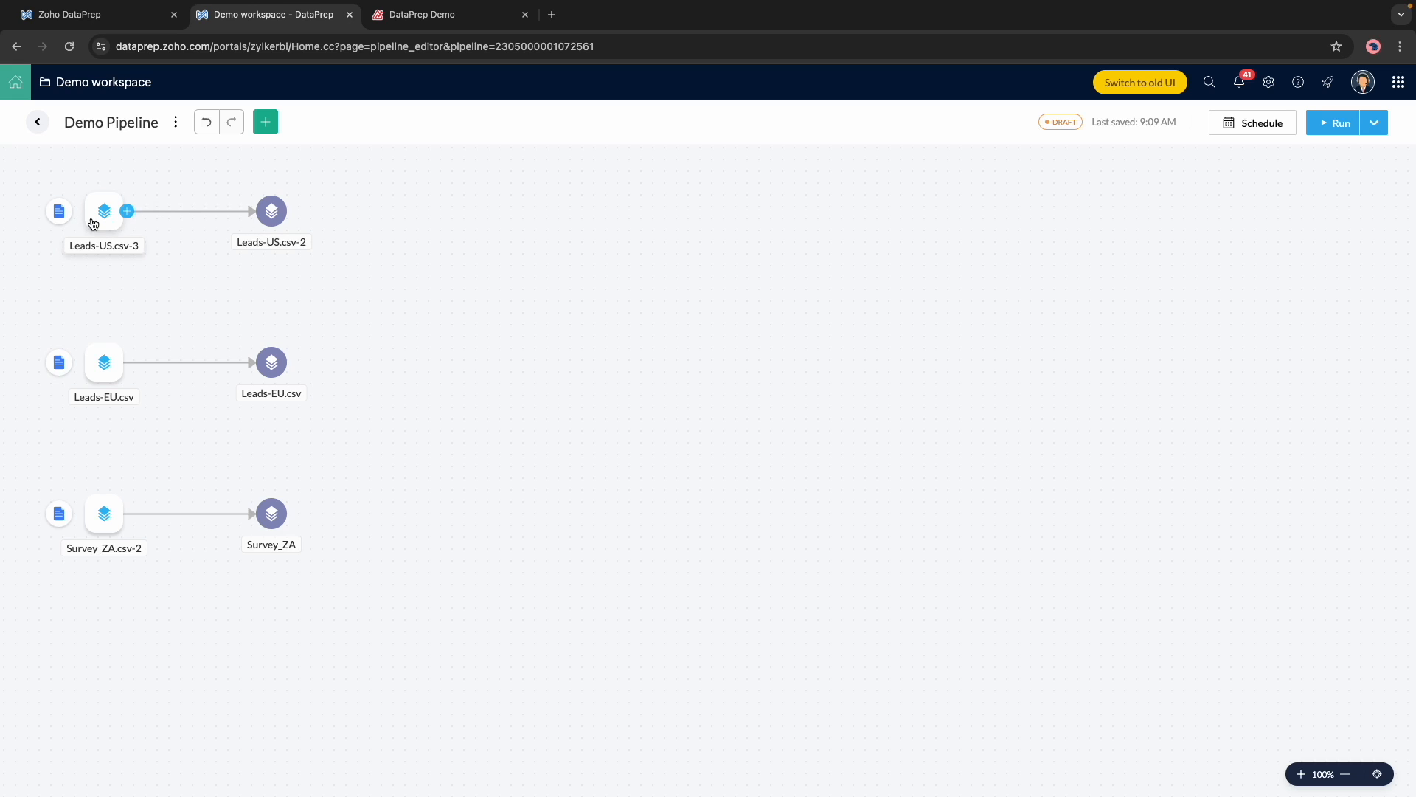
mouse_move(270, 217)
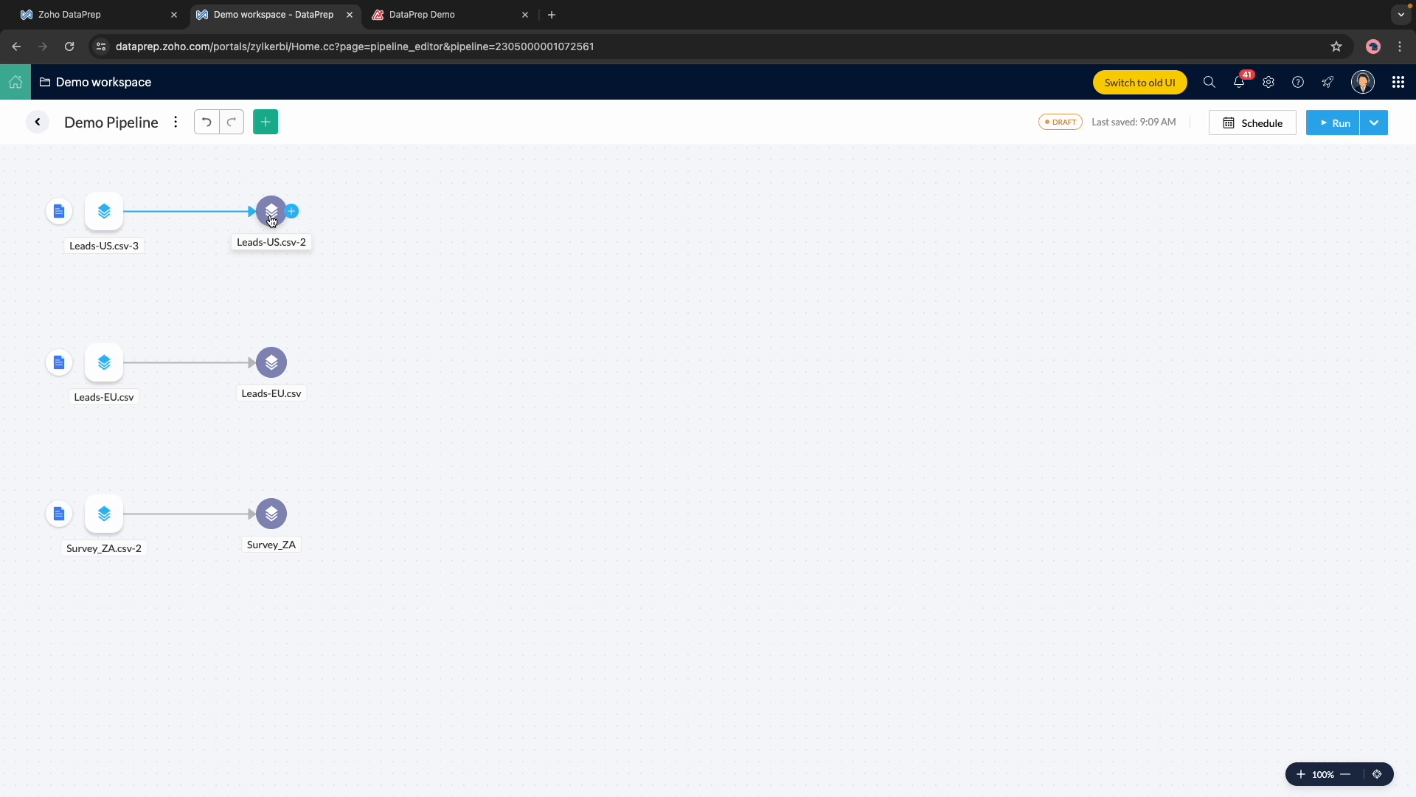
left_click(294, 215)
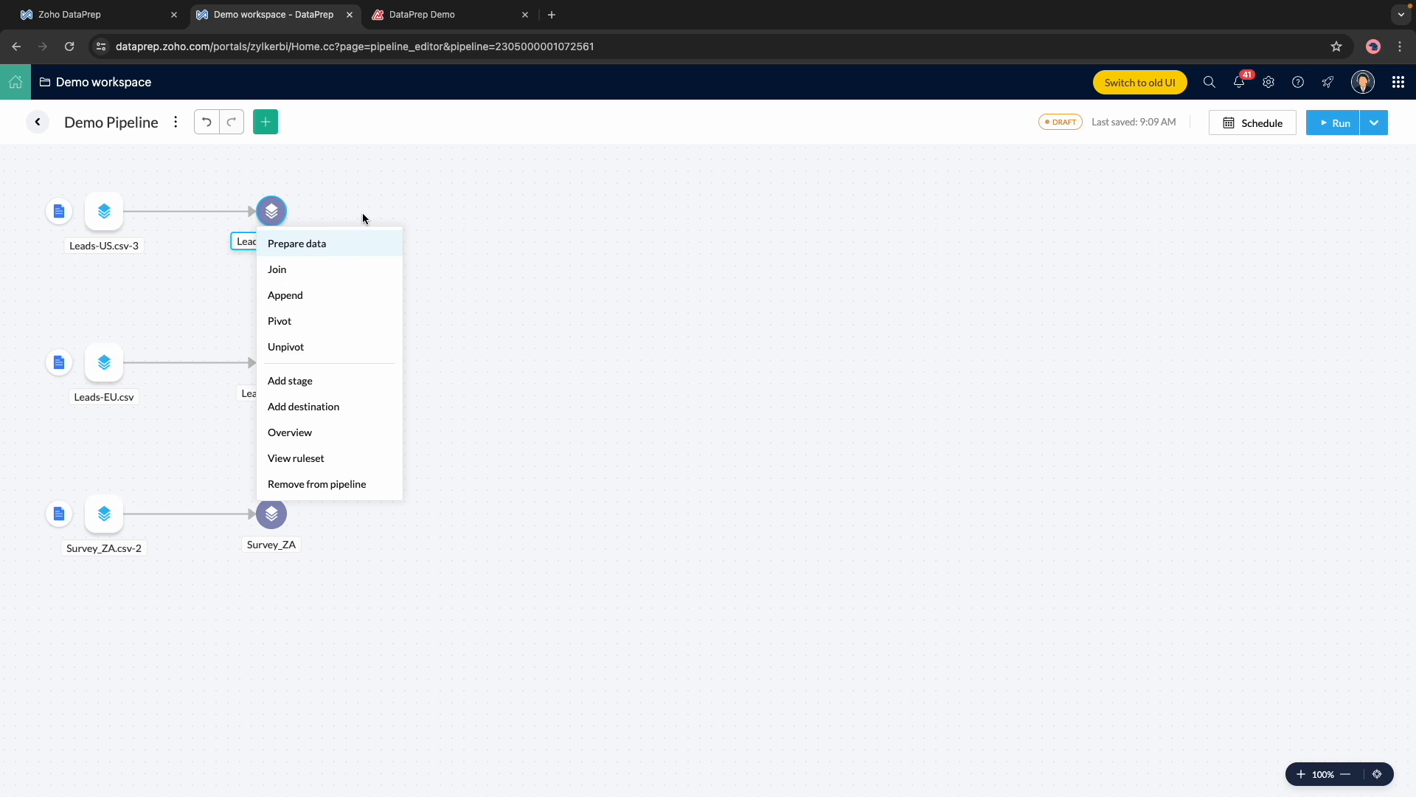
double_click(273, 215)
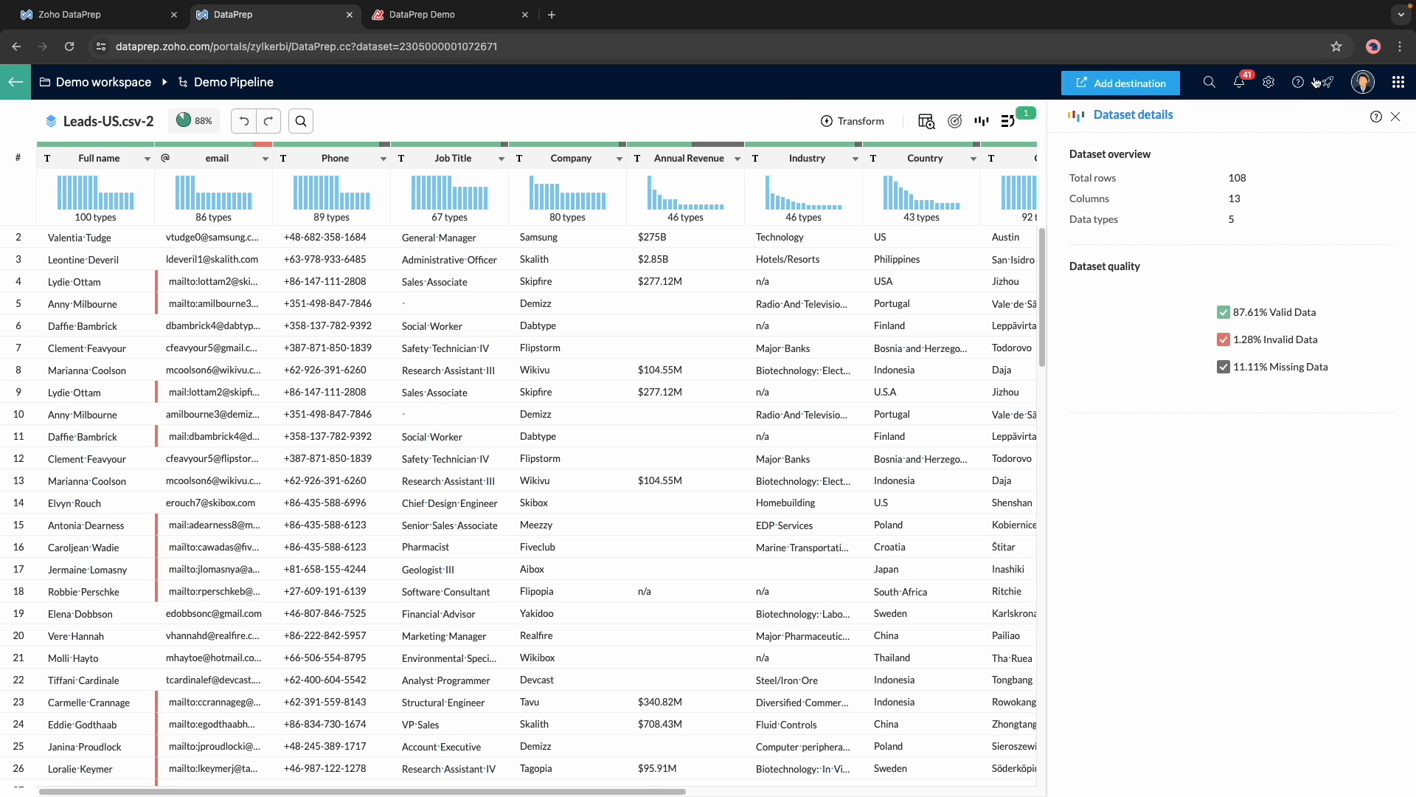
- Check the overall data quality summary of the Leads-US dataset and close the dataset details
left_click(1396, 117)
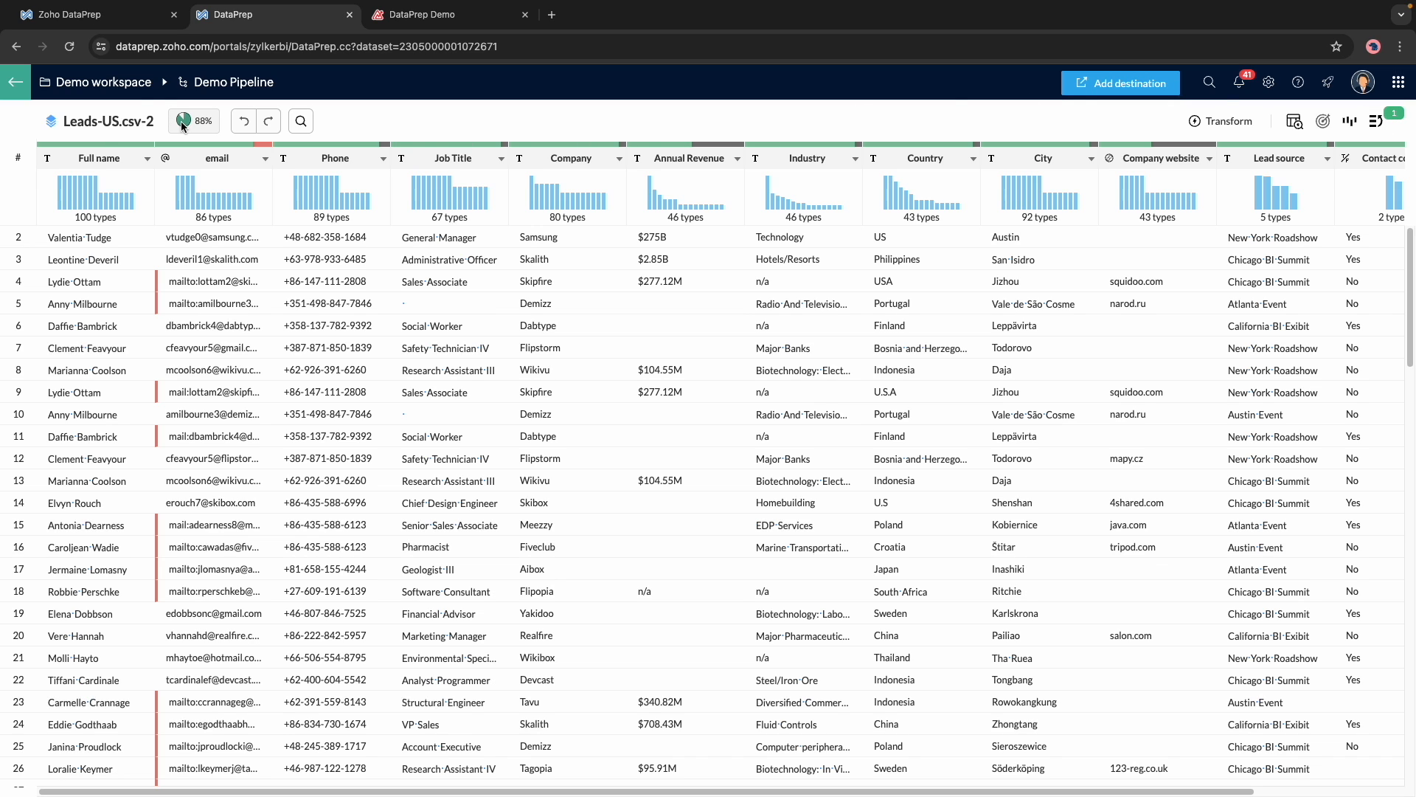
left_click(1348, 123)
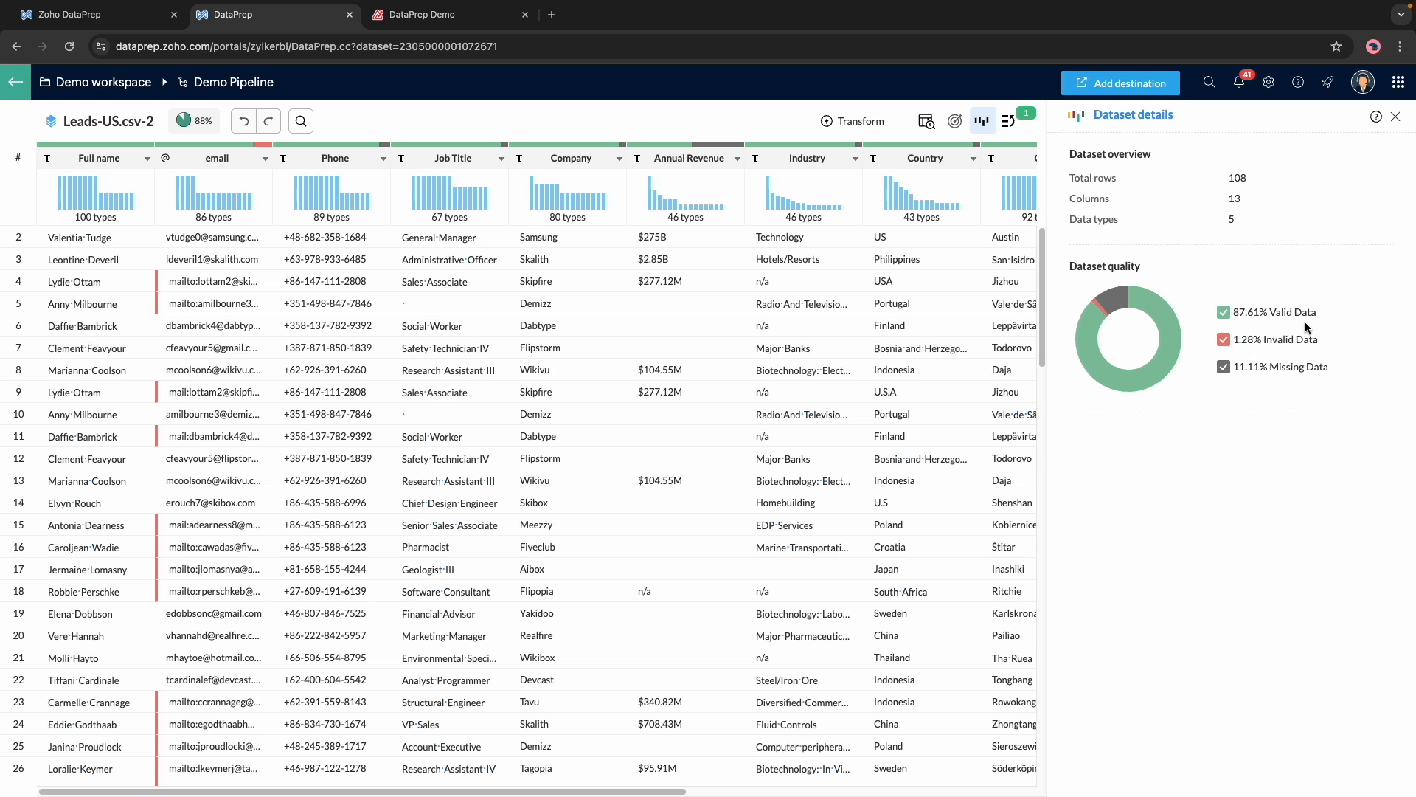
left_click(1396, 117)
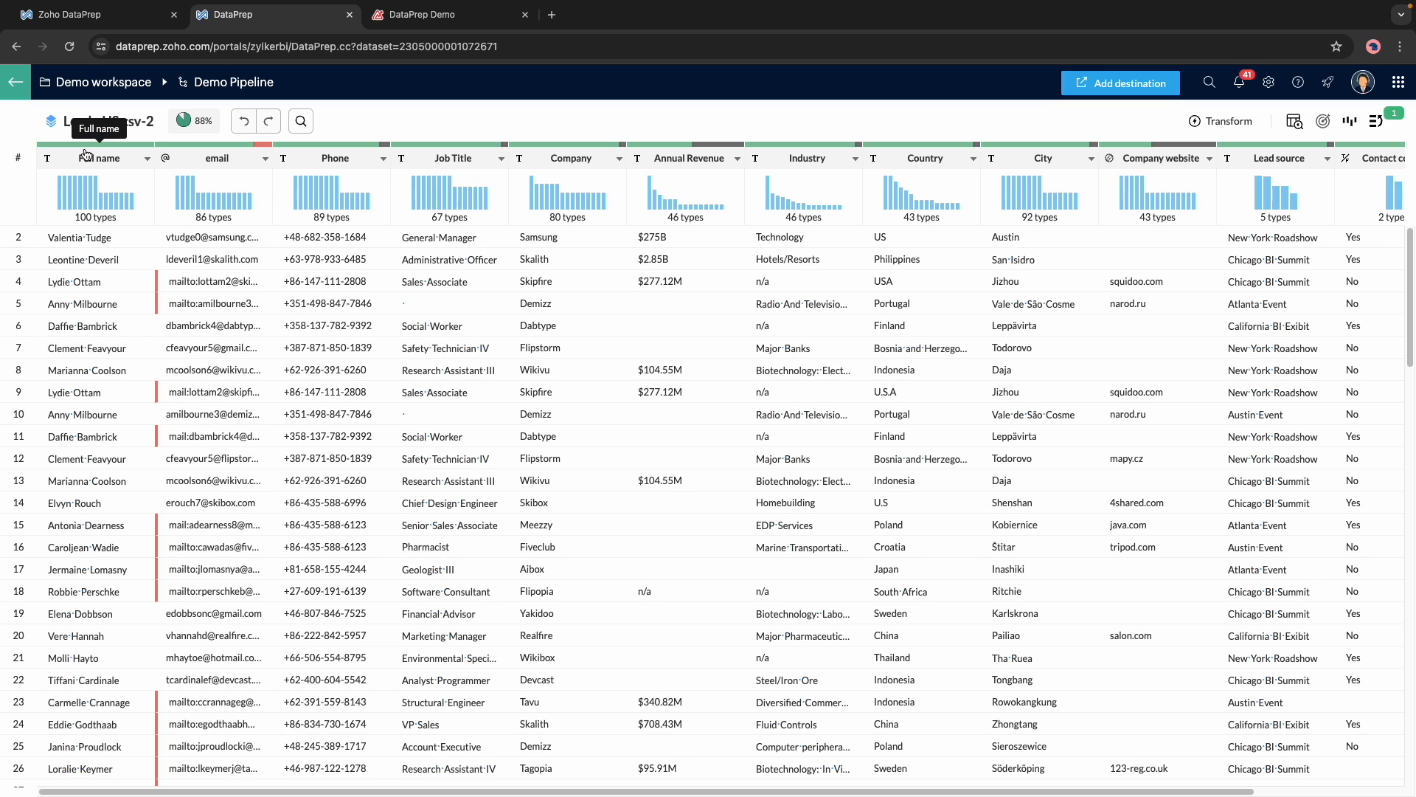
- Inspect the valid, invalid and missing data breakdown for the Full name column
scroll(87, 145, "up", 5)
mouse_move(87, 145)
scroll(207, 161, "up", 3)
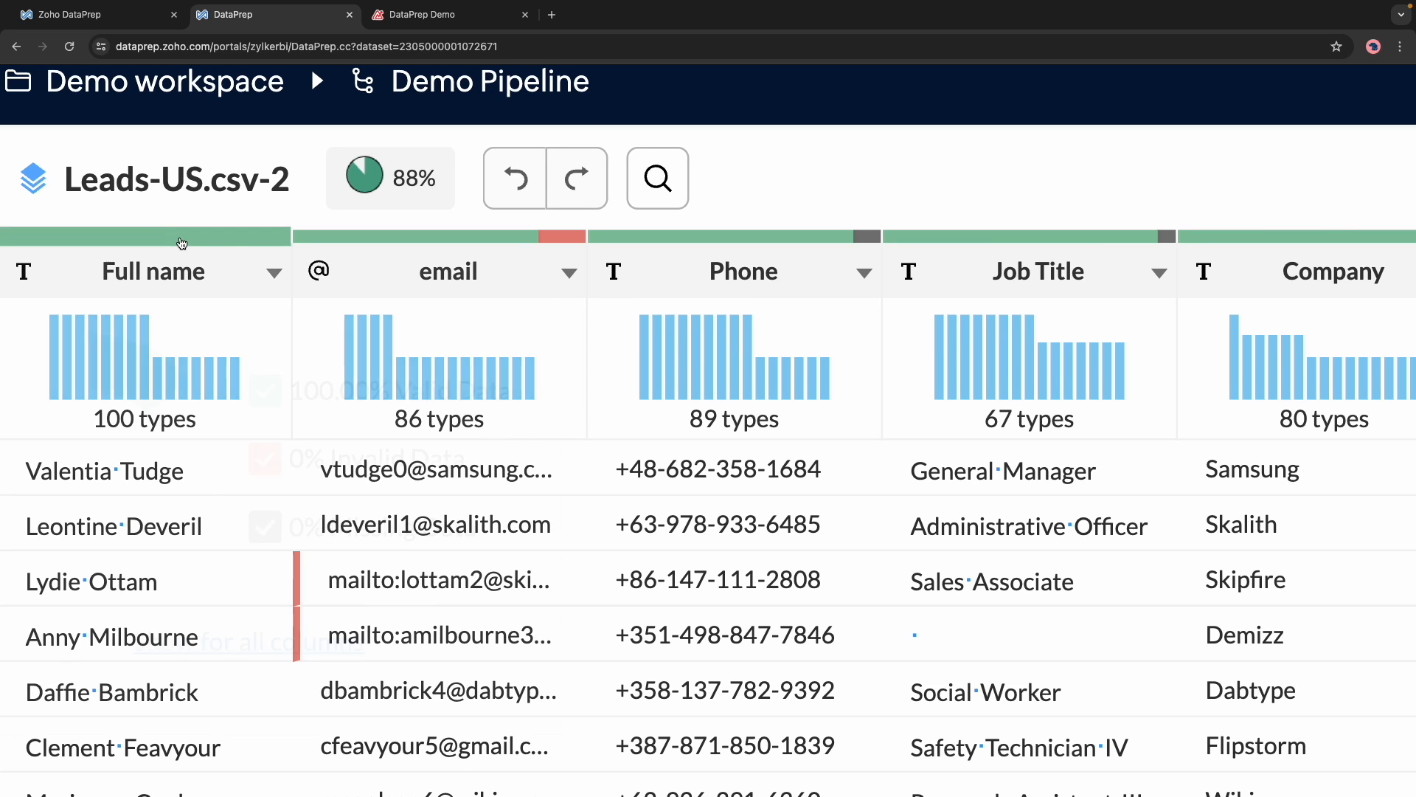
mouse_move(181, 244)
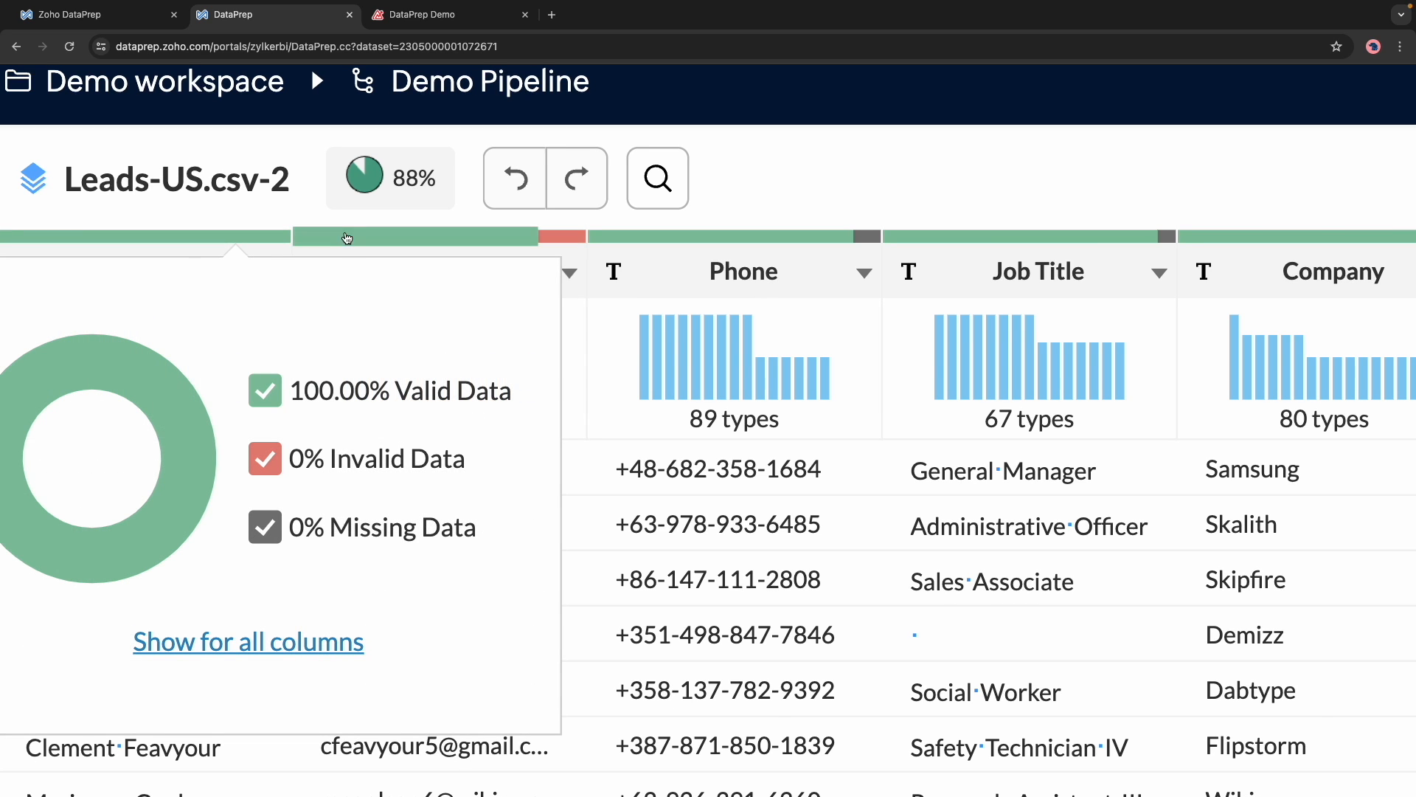
scroll(750, 201, "down", 5)
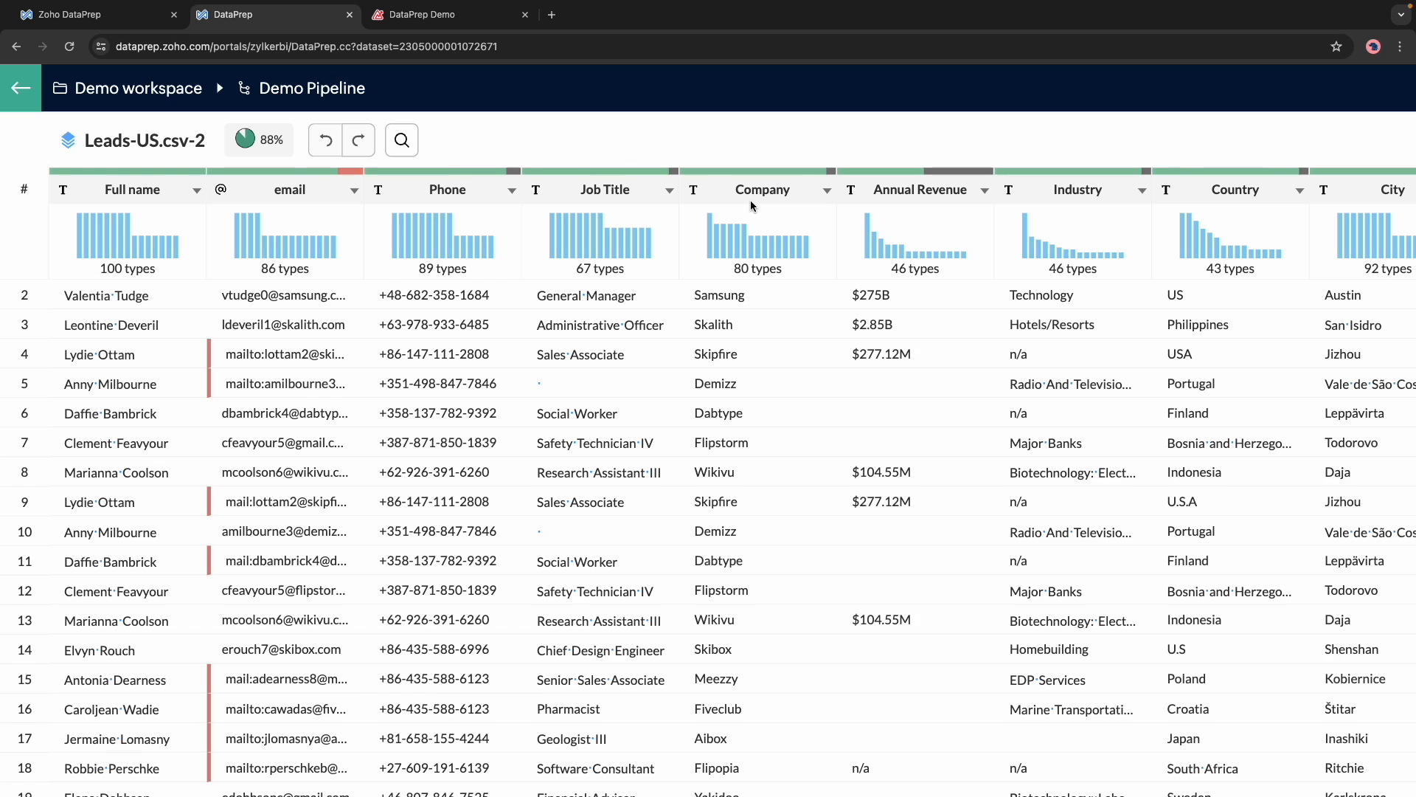
scroll(750, 201, "down", 2)
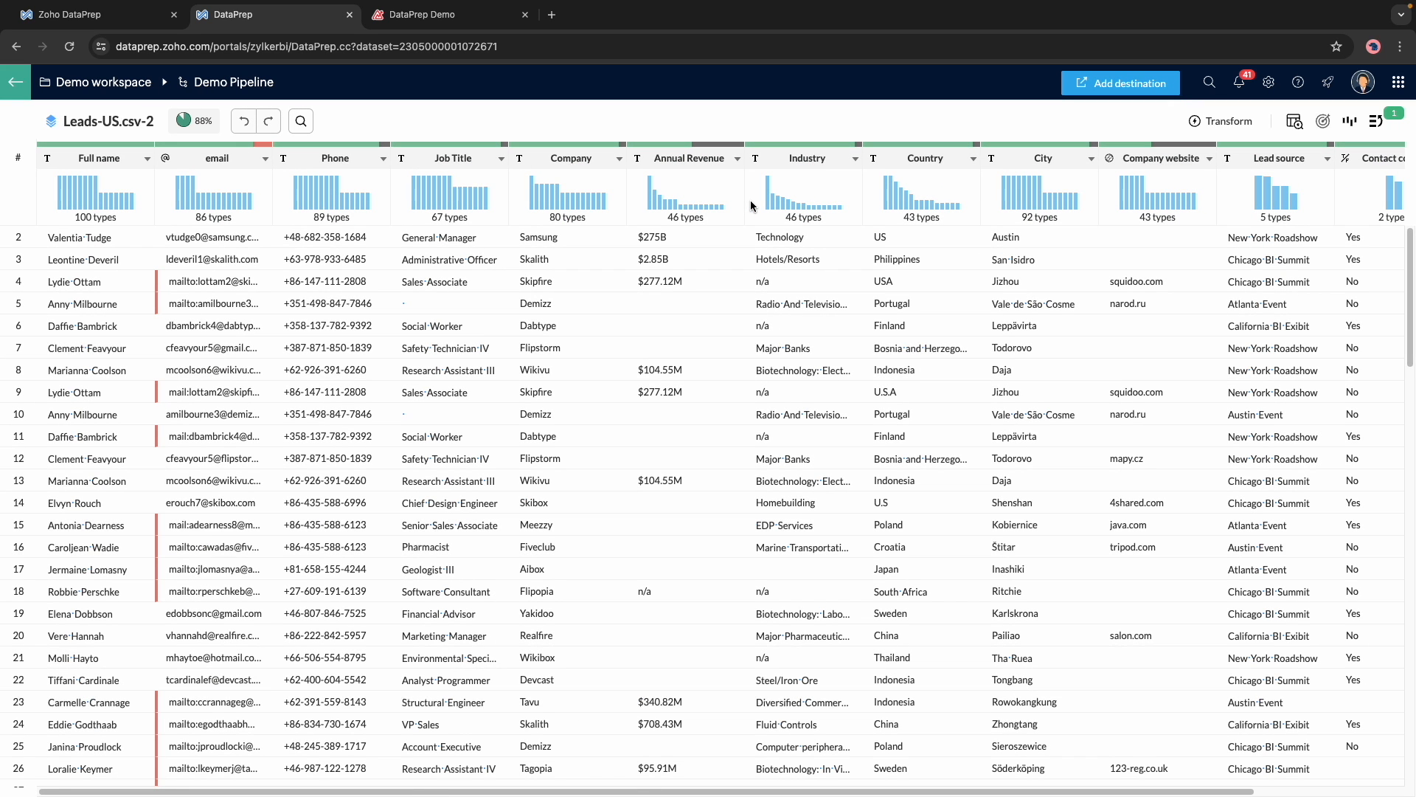
- Examine the value distribution histograms above the dataset columns, including email, Phone and Company
scroll(771, 332, "right", 3)
scroll(773, 334, "left", 3)
mouse_move(85, 201)
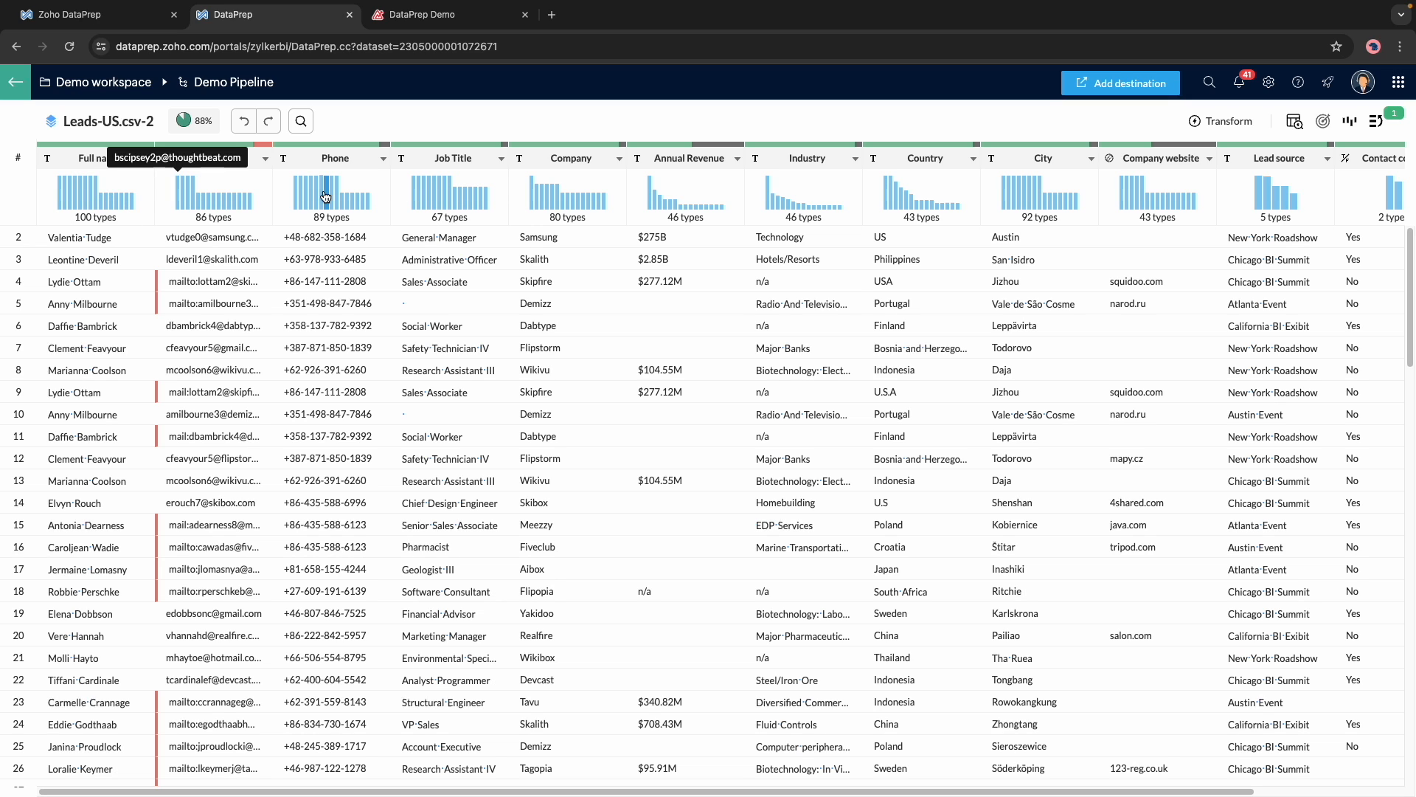
mouse_move(325, 196)
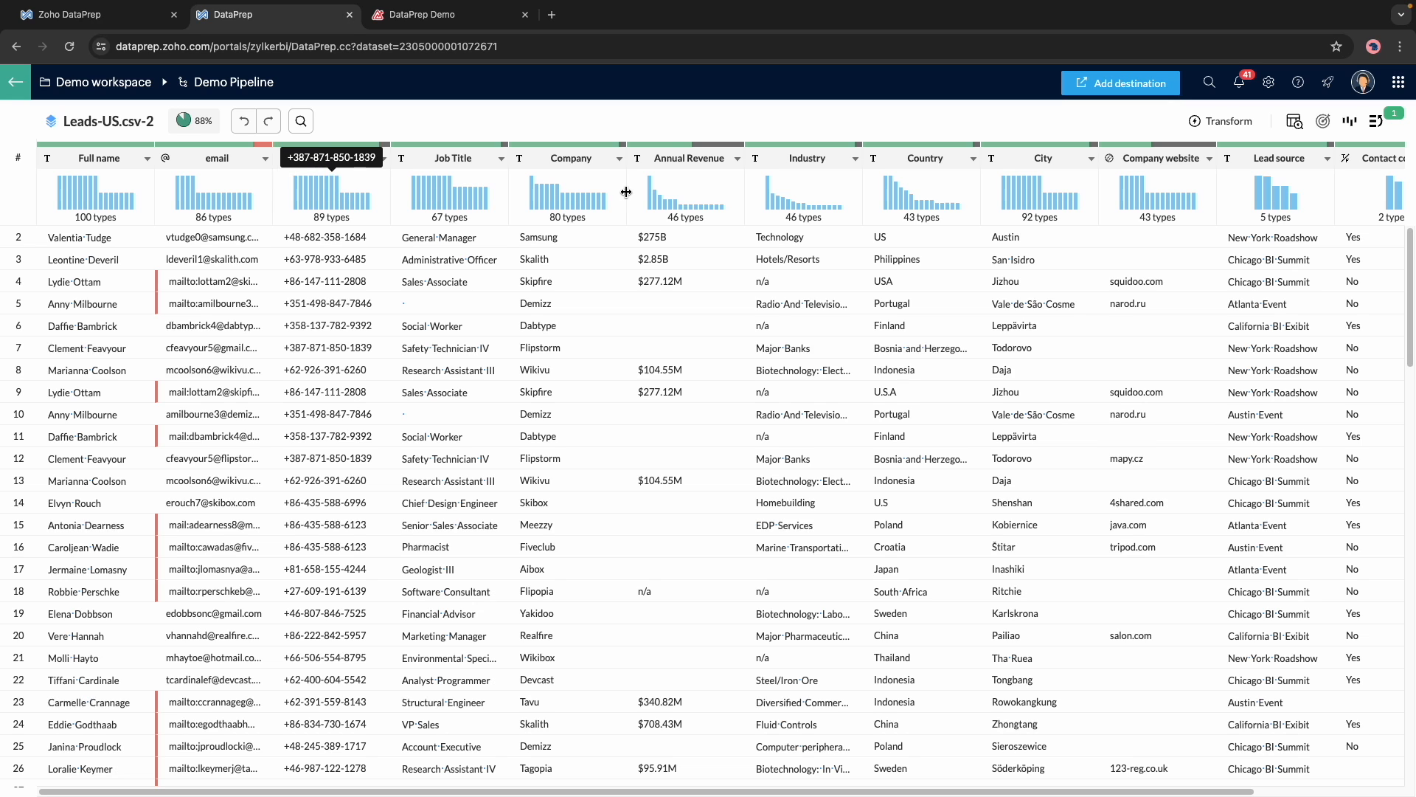
mouse_move(687, 207)
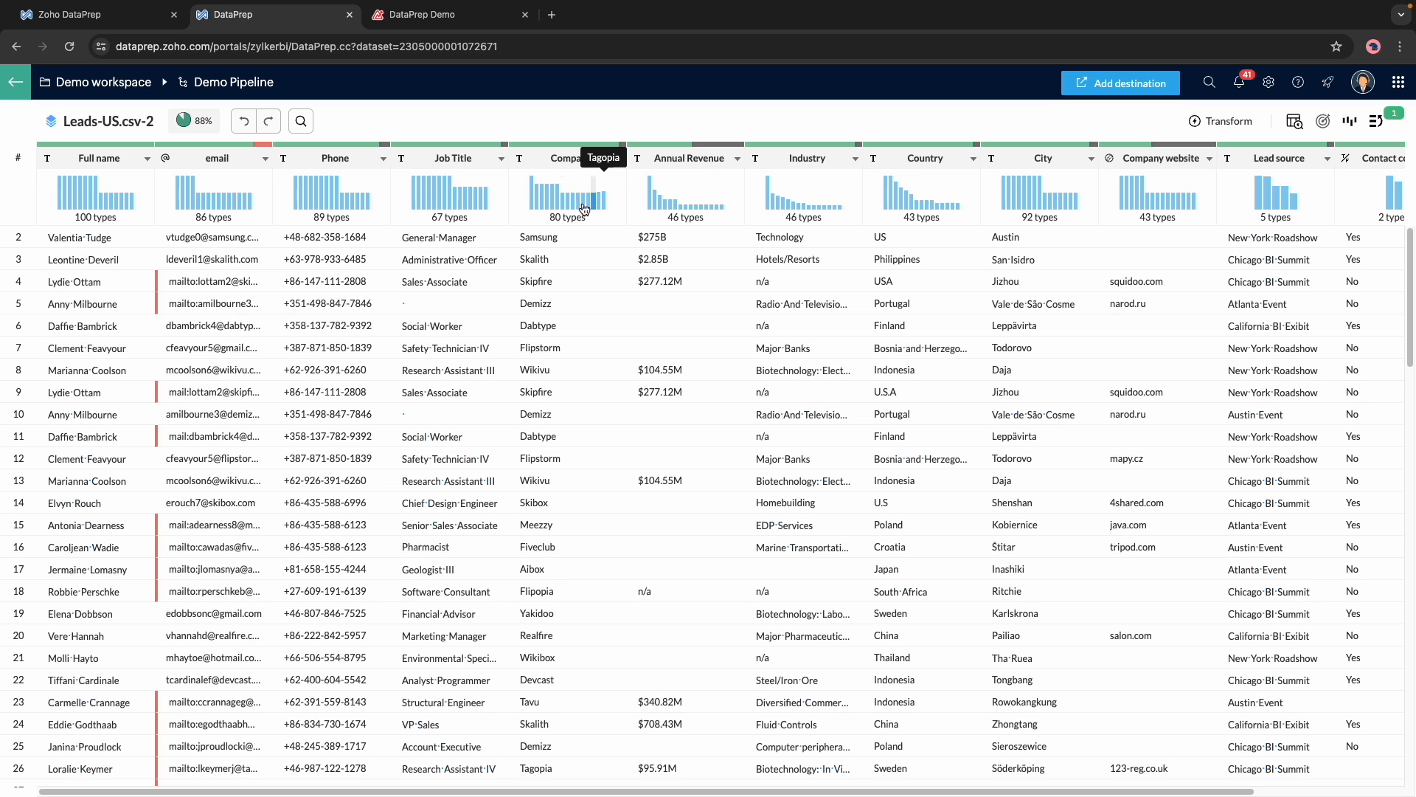
mouse_move(538, 206)
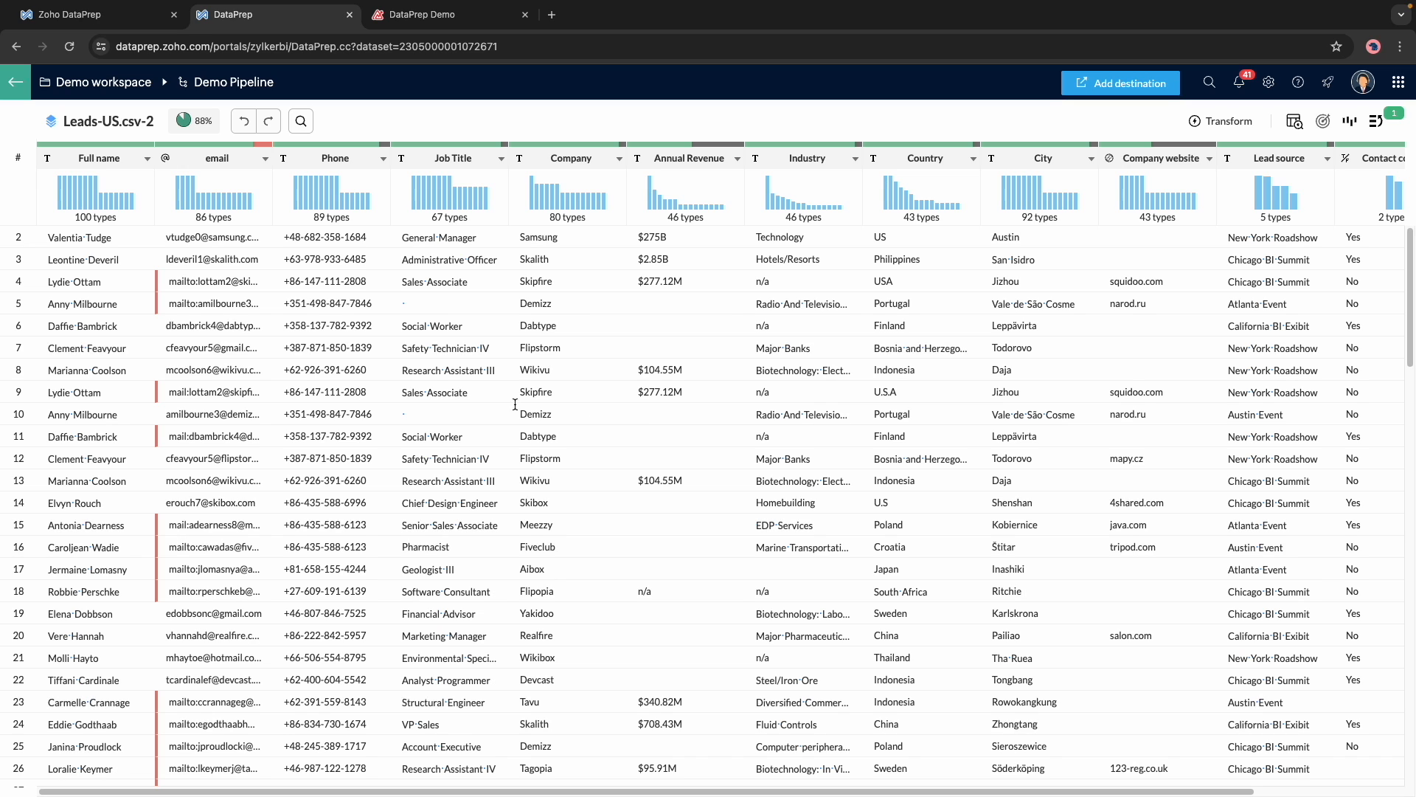
- Widen the email column and mark a mailto: prefix and a mail: prefix as sample patterns for transform suggestions
mouse_move(211, 177)
left_click_drag(273, 162, 361, 163)
key("super+equal")
key("super+equal")
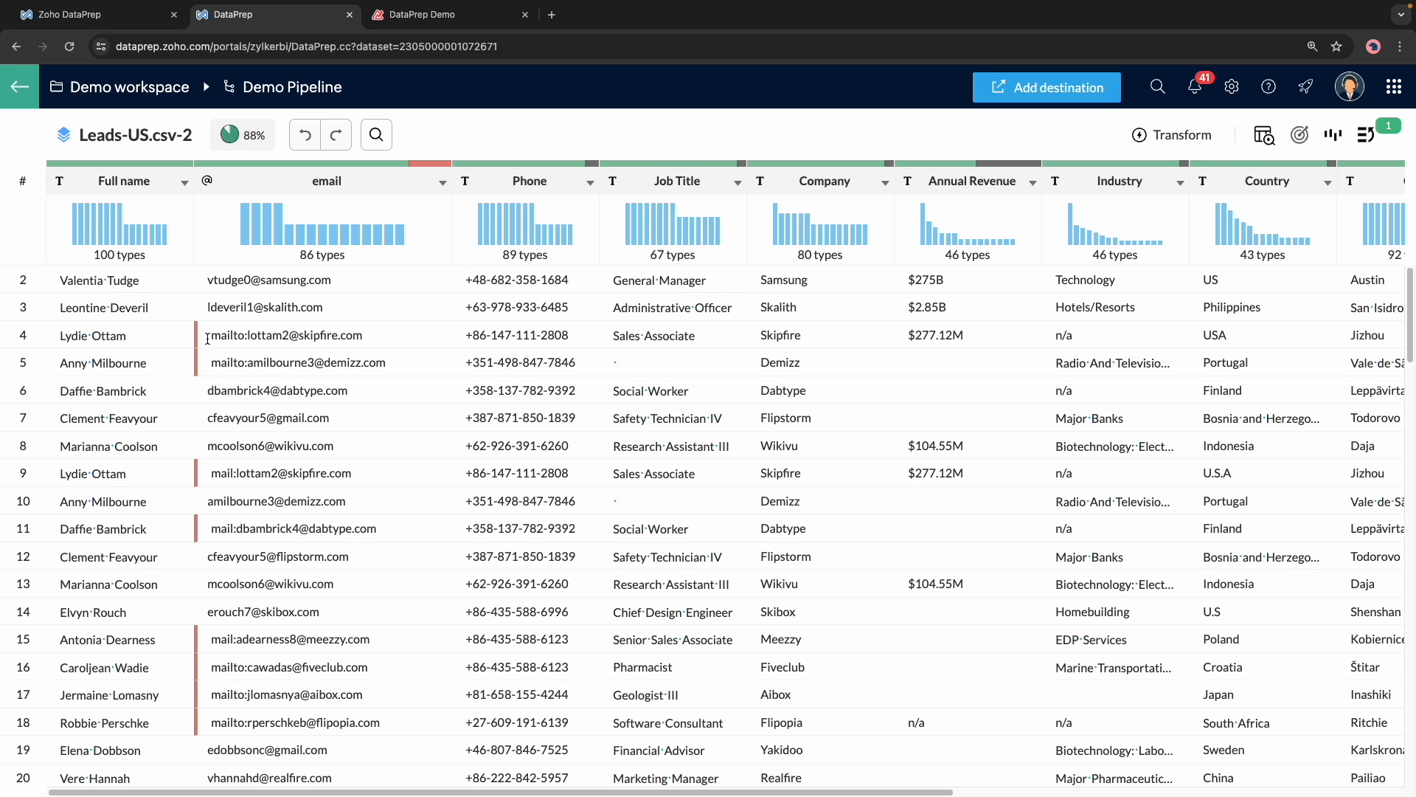
left_click_drag(208, 339, 248, 344)
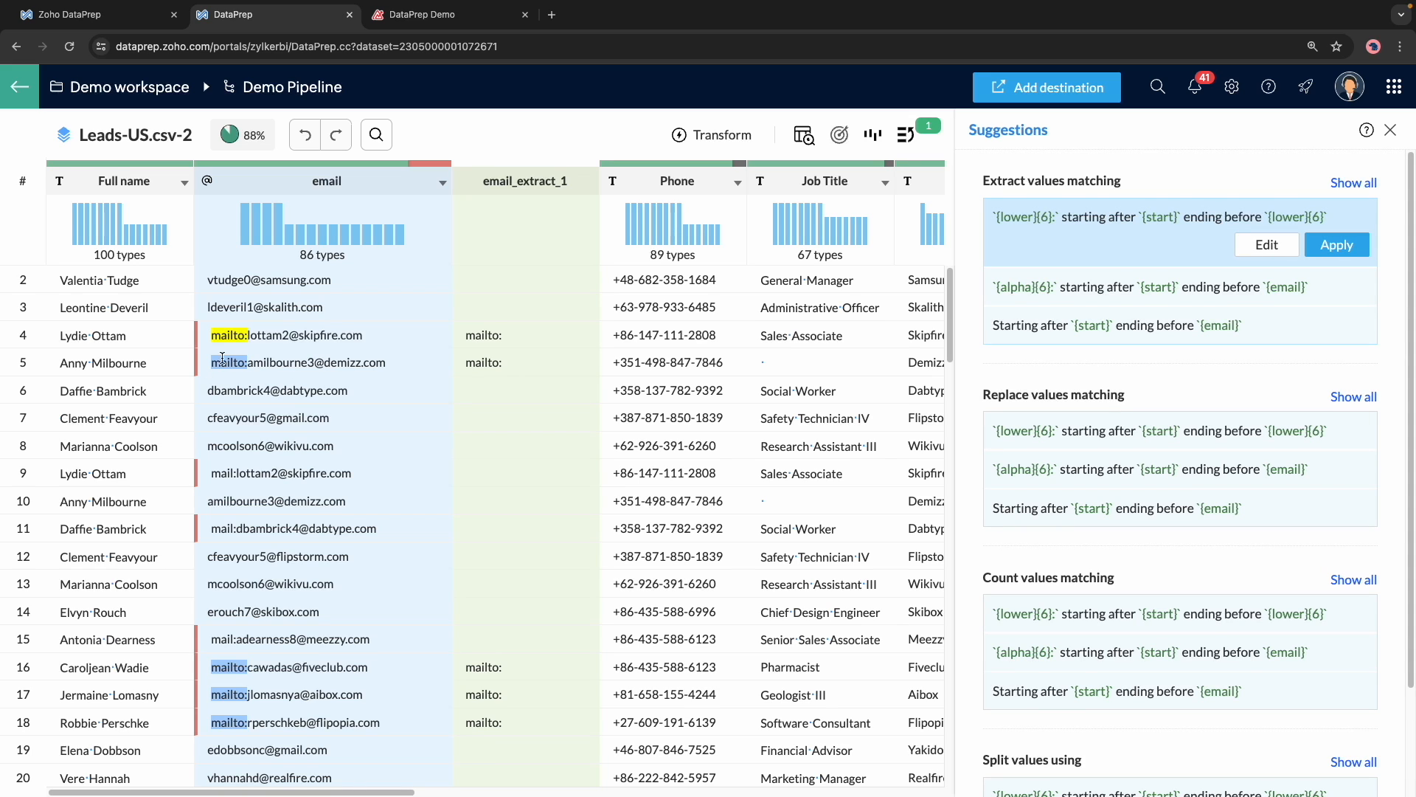
left_click_drag(210, 472, 237, 483)
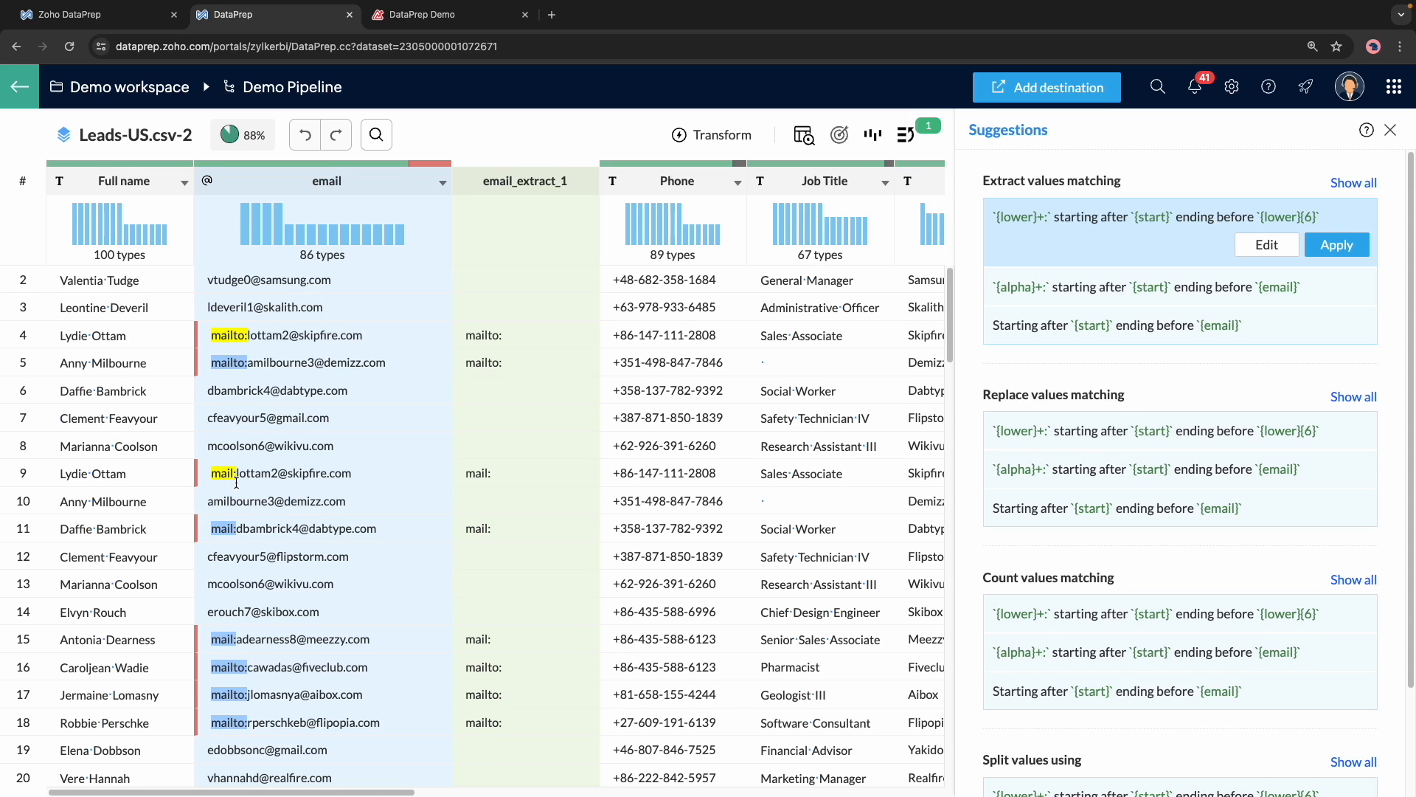
- Remove the mail prefixes from the email column by applying the Replace suggestion `{alpha}+:` starting after `{start}` ending before `{email}`
mouse_move(1120, 473)
left_click(1120, 473)
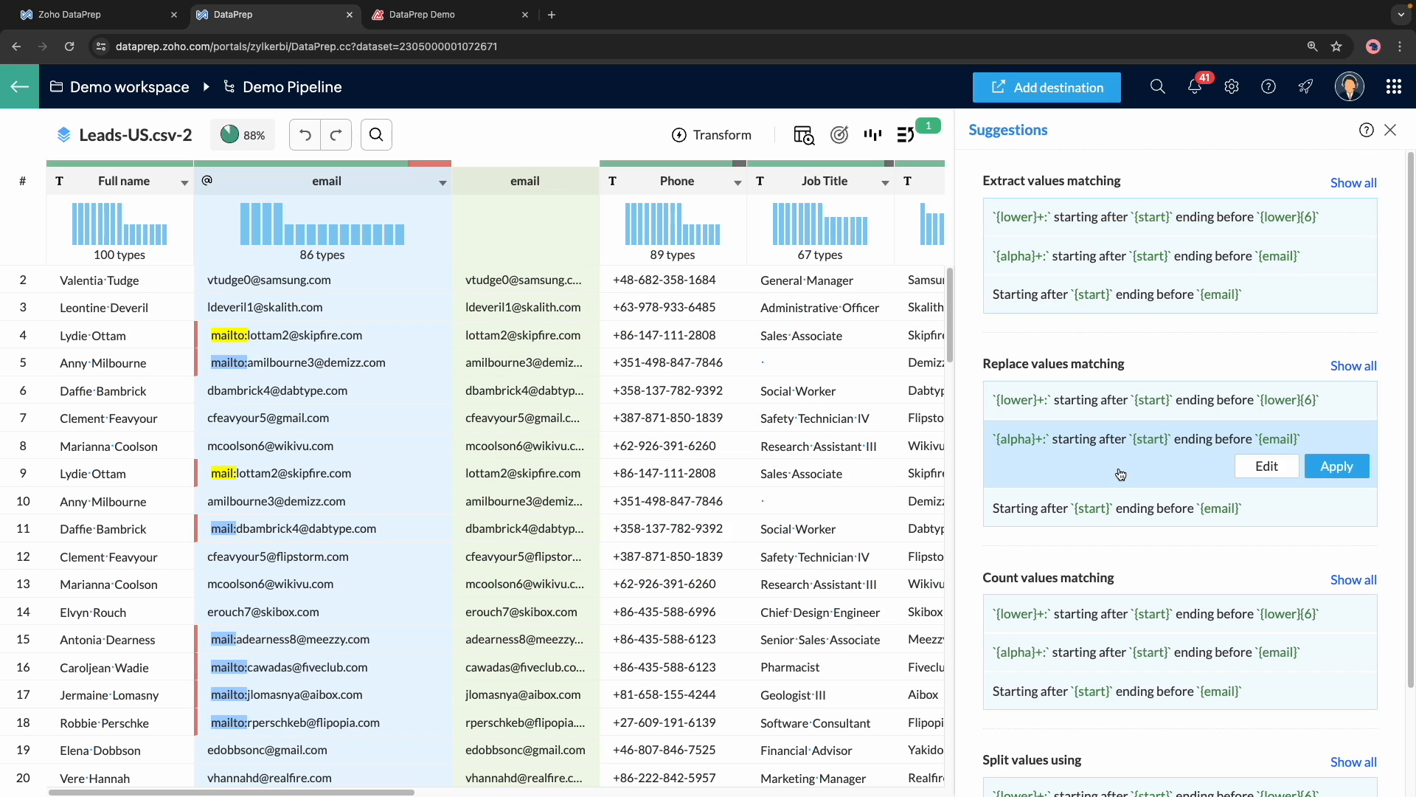
scroll(1121, 501, "down", 2)
mouse_move(1120, 517)
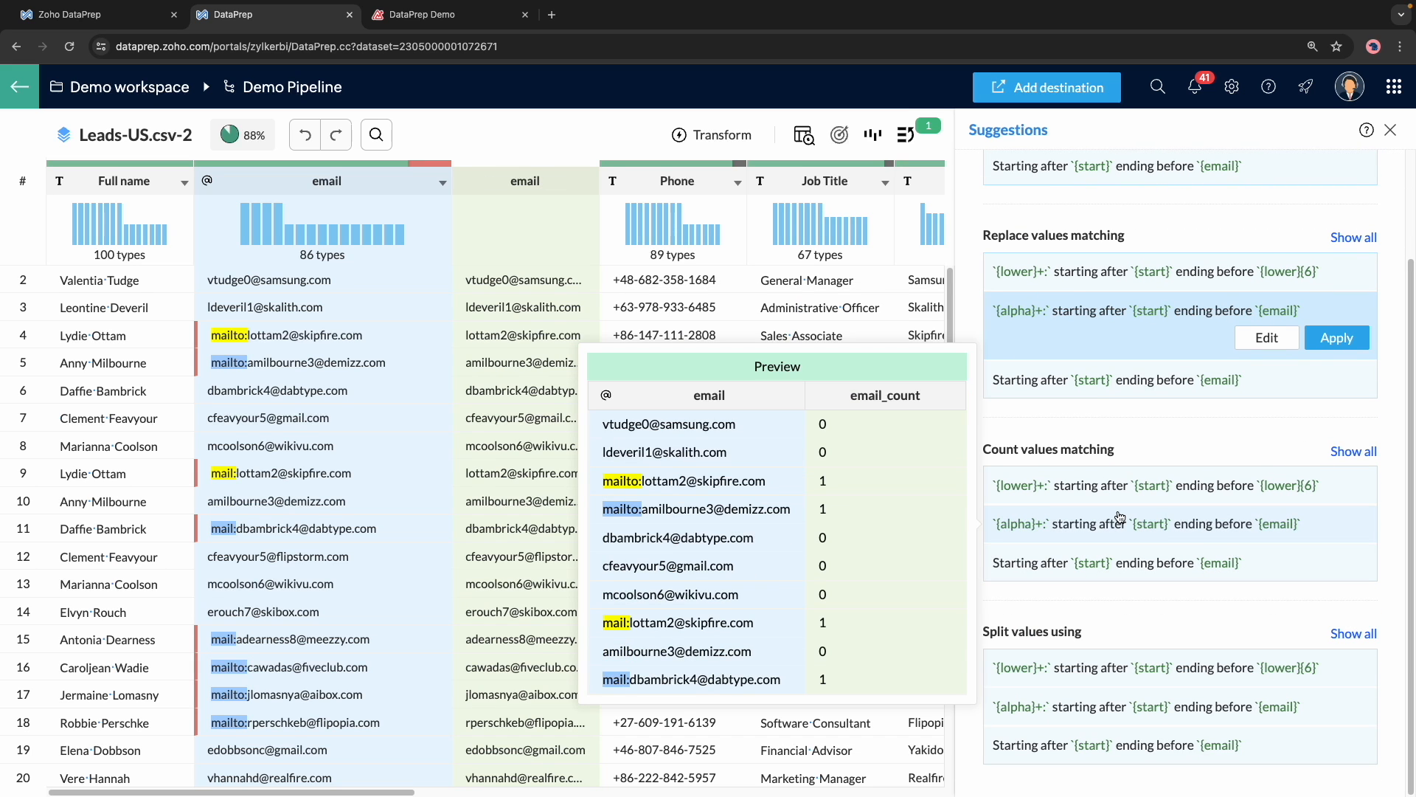
mouse_move(1136, 690)
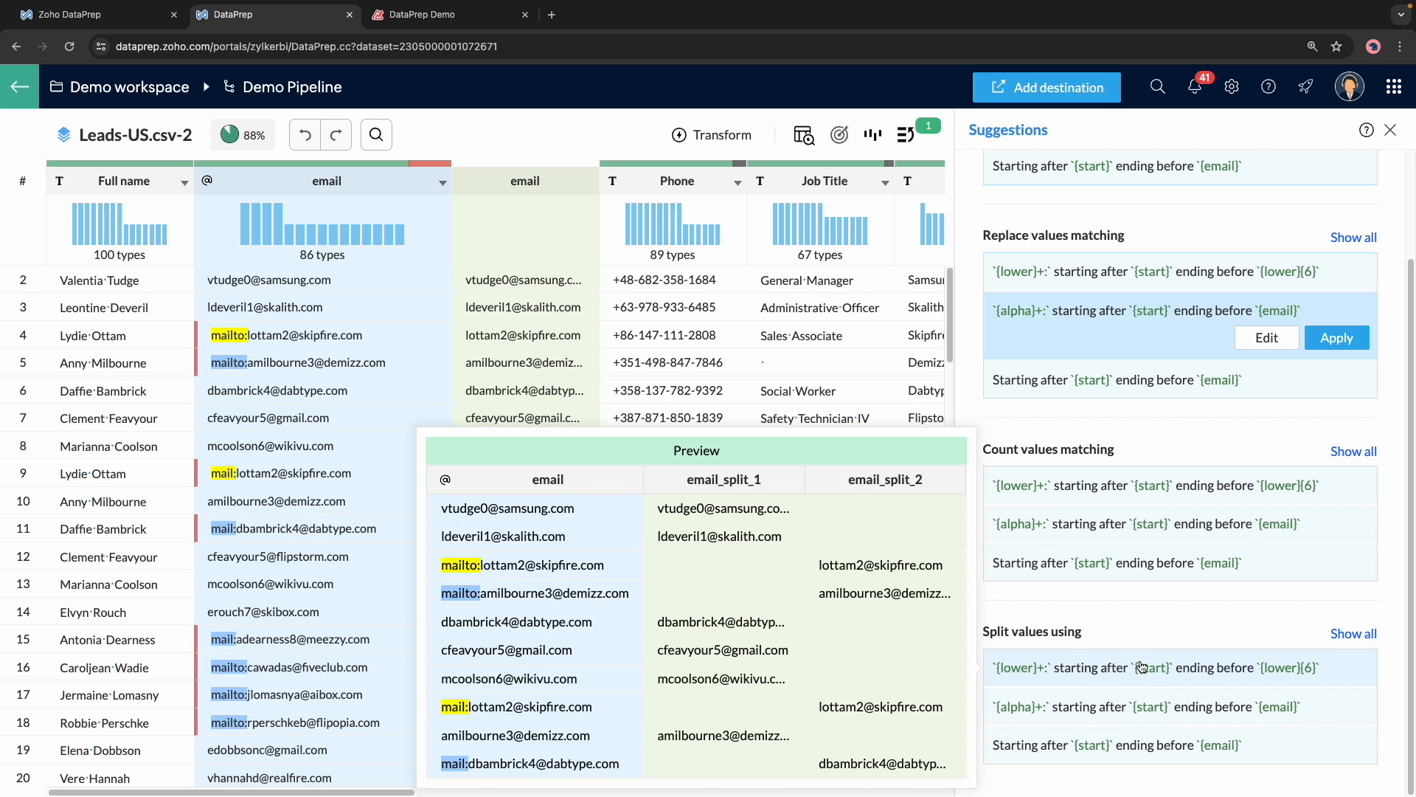
mouse_move(1213, 380)
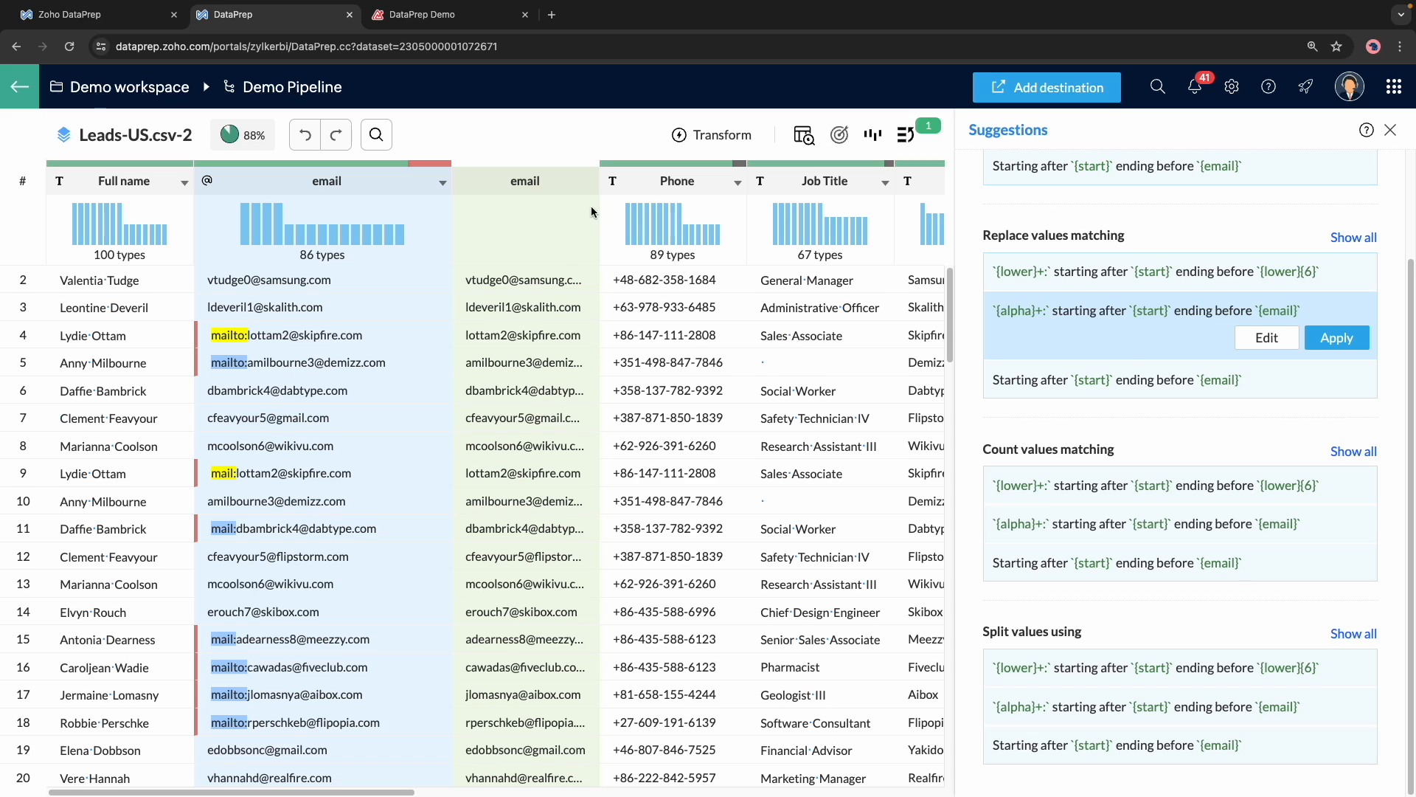
left_click_drag(601, 191, 683, 191)
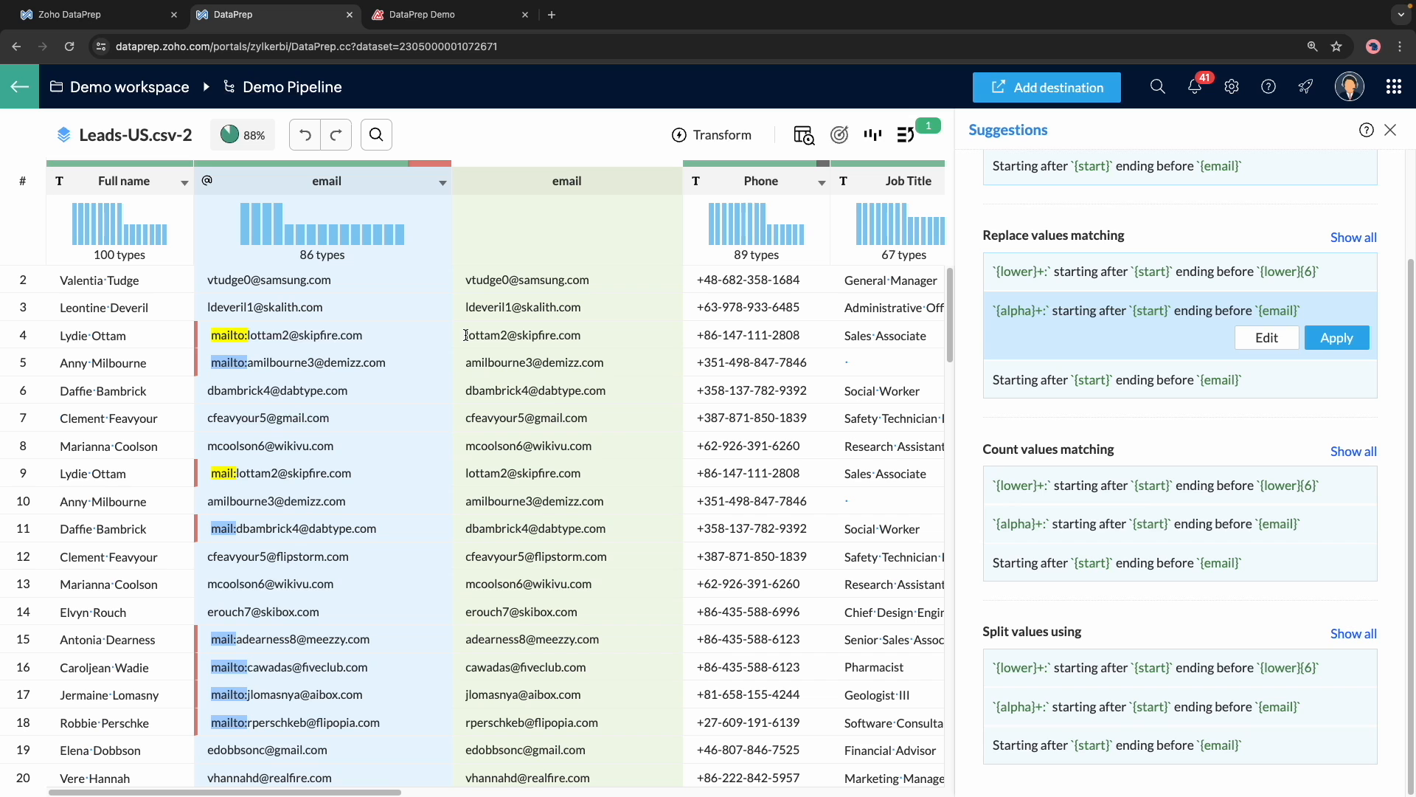
left_click(1329, 341)
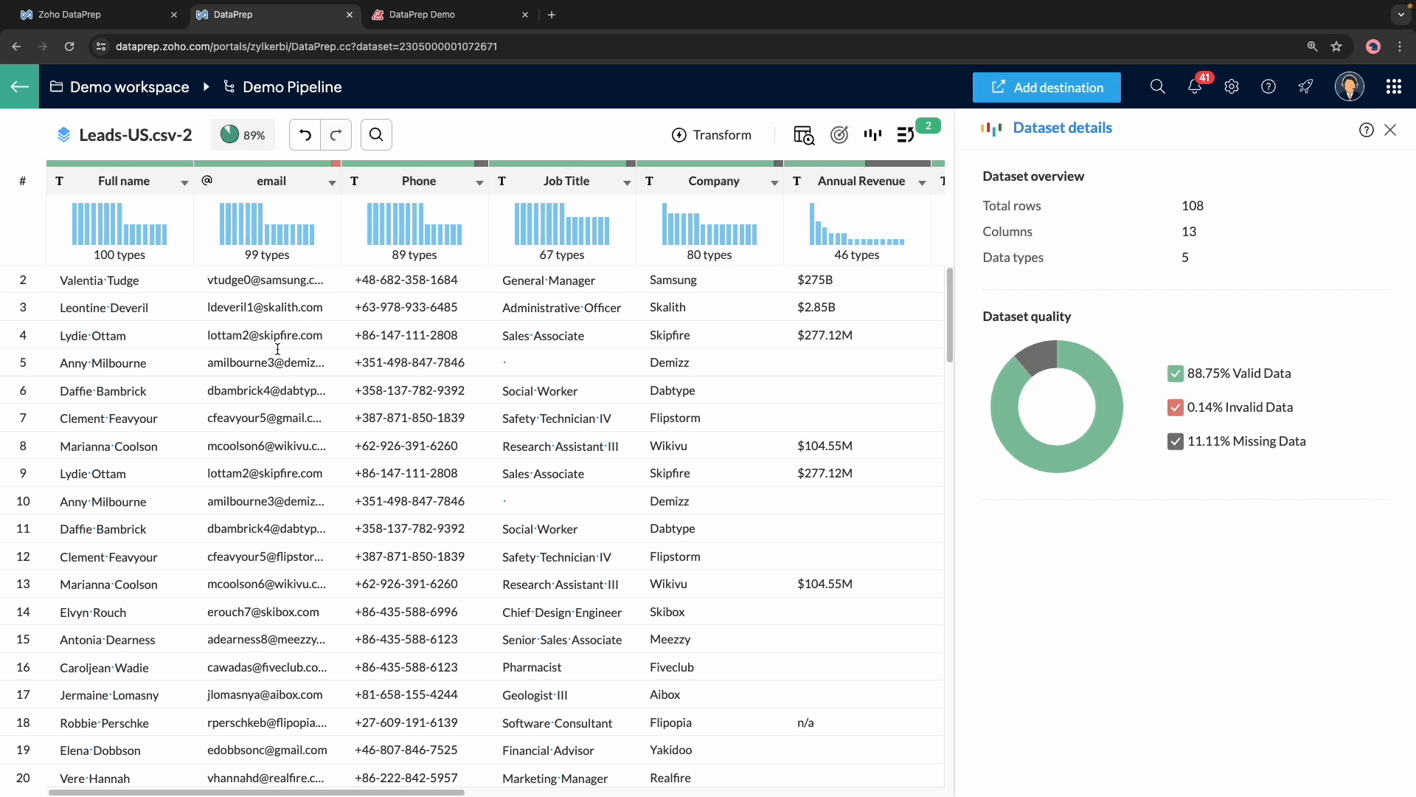
- Widen the email column, preview splitting its values at the @ character, and clear the selection
left_click(343, 189)
left_click_drag(343, 189, 433, 189)
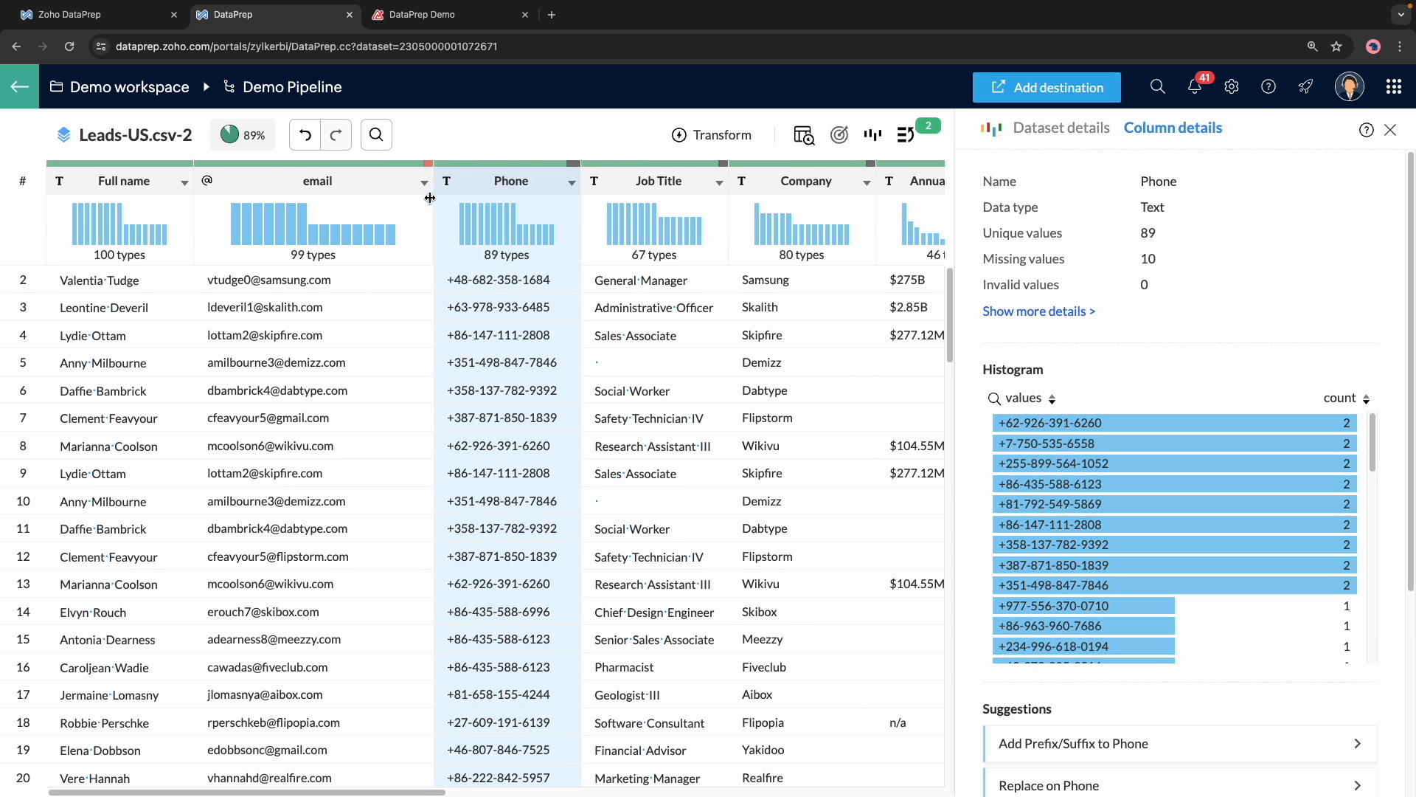
left_click_drag(251, 281, 261, 282)
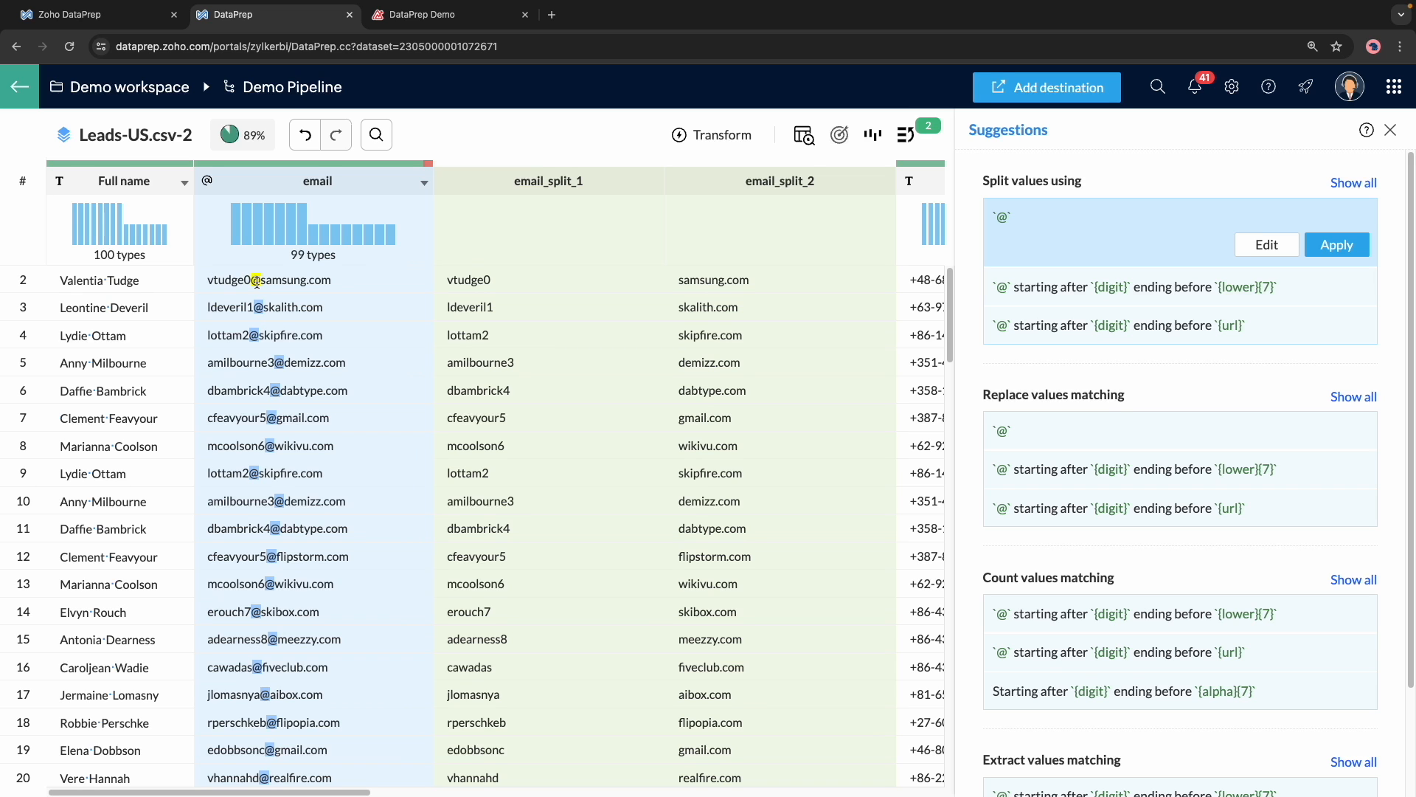
left_click(256, 283)
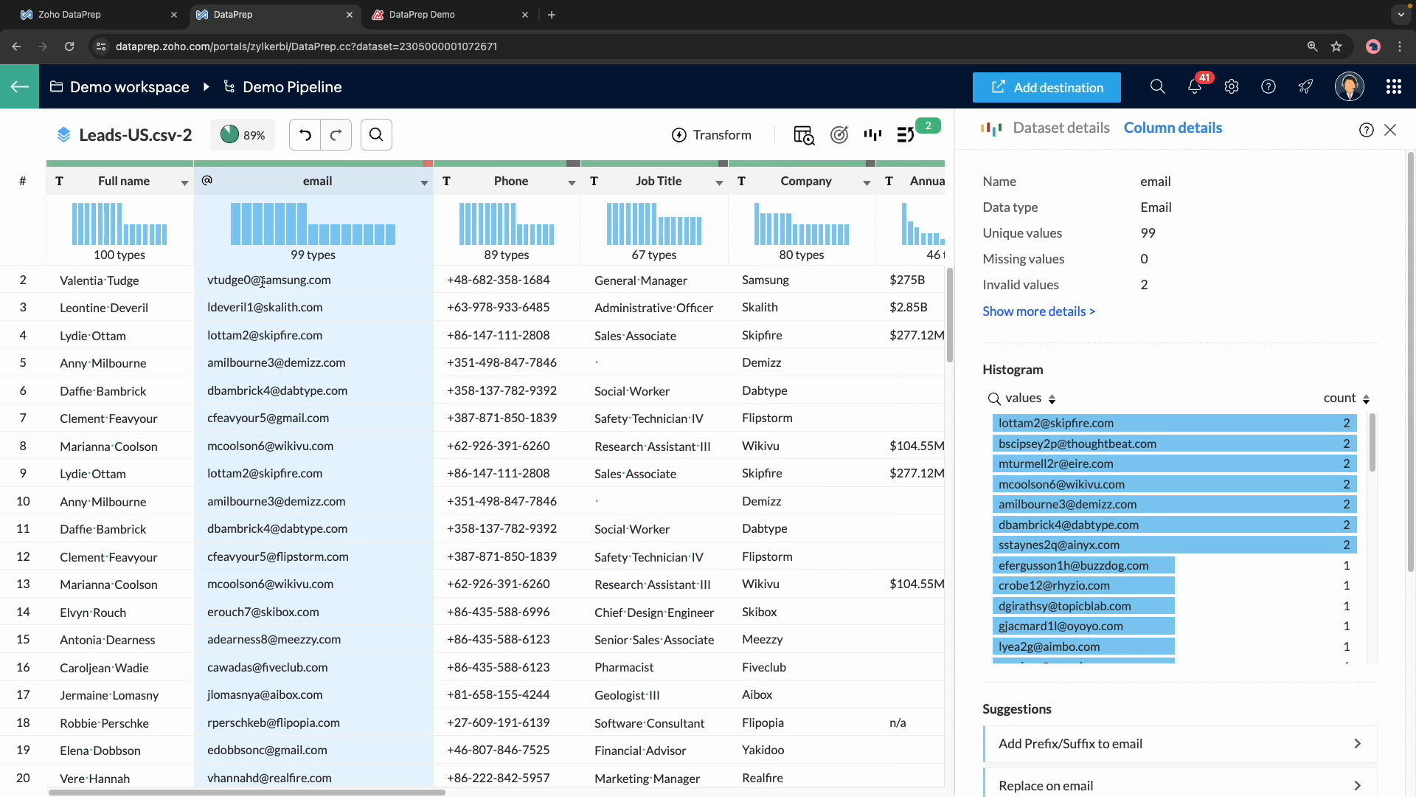
- Preview extracting the email domains using samsung.com and demizz.com as samples, and close the suggestions without applying
left_click_drag(262, 283, 337, 282)
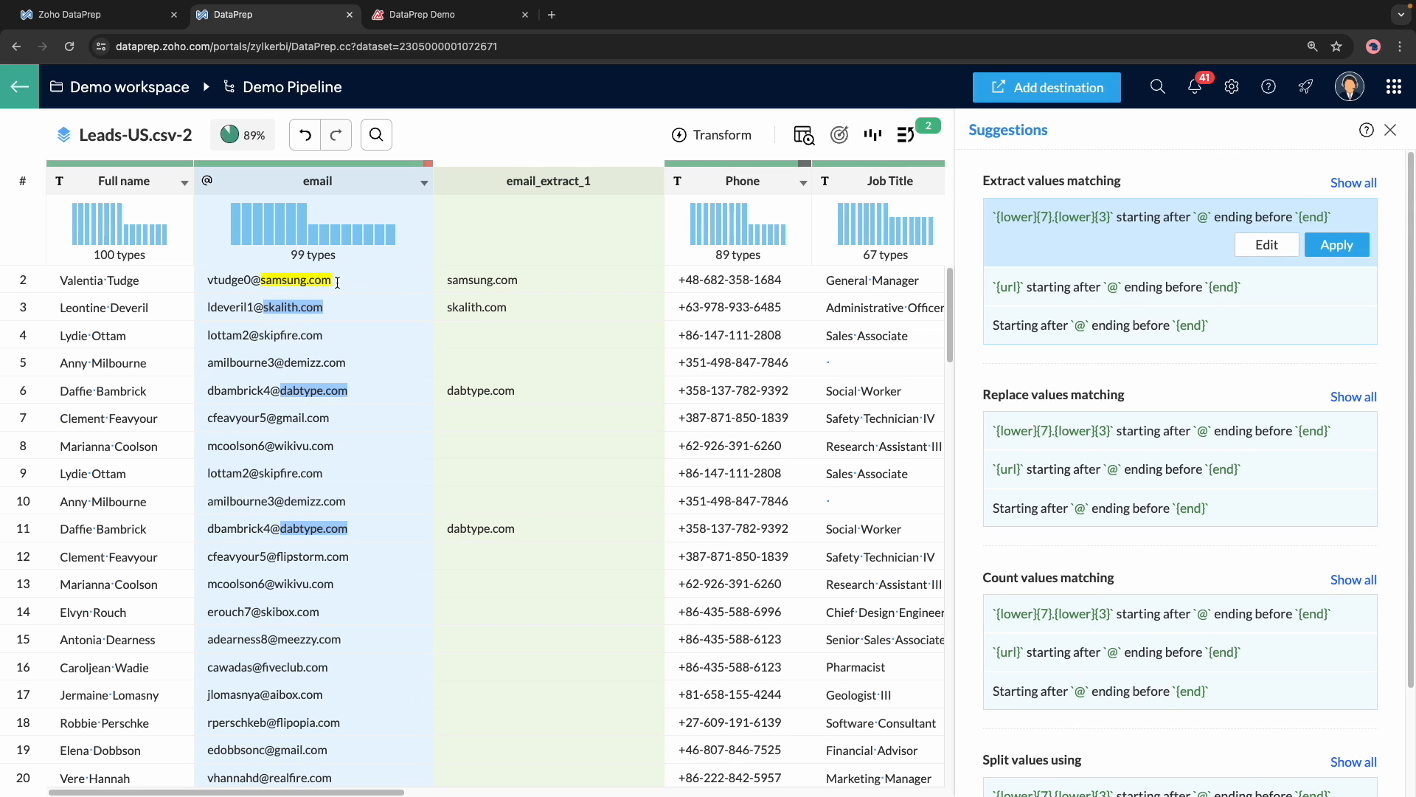
left_click_drag(285, 362, 351, 367)
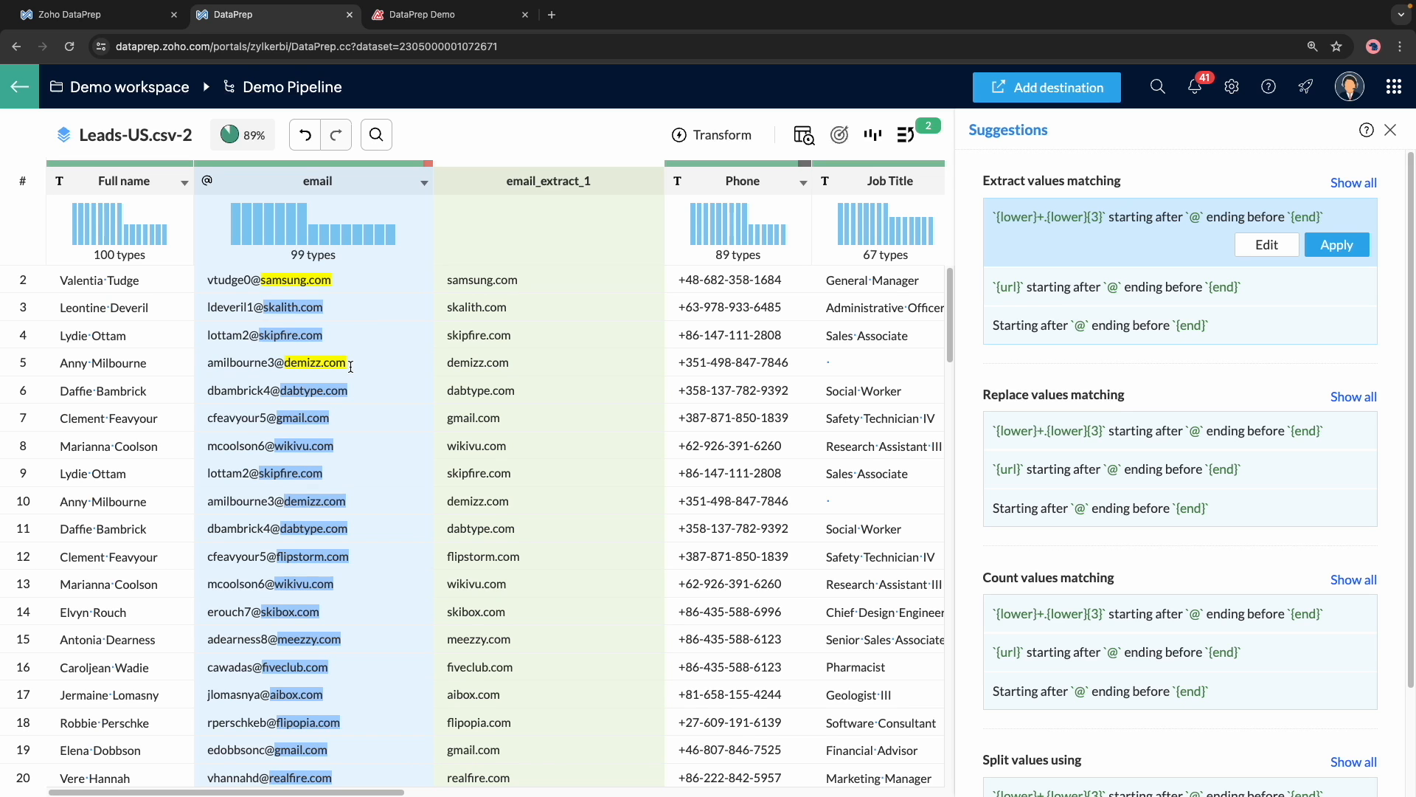
left_click(1390, 130)
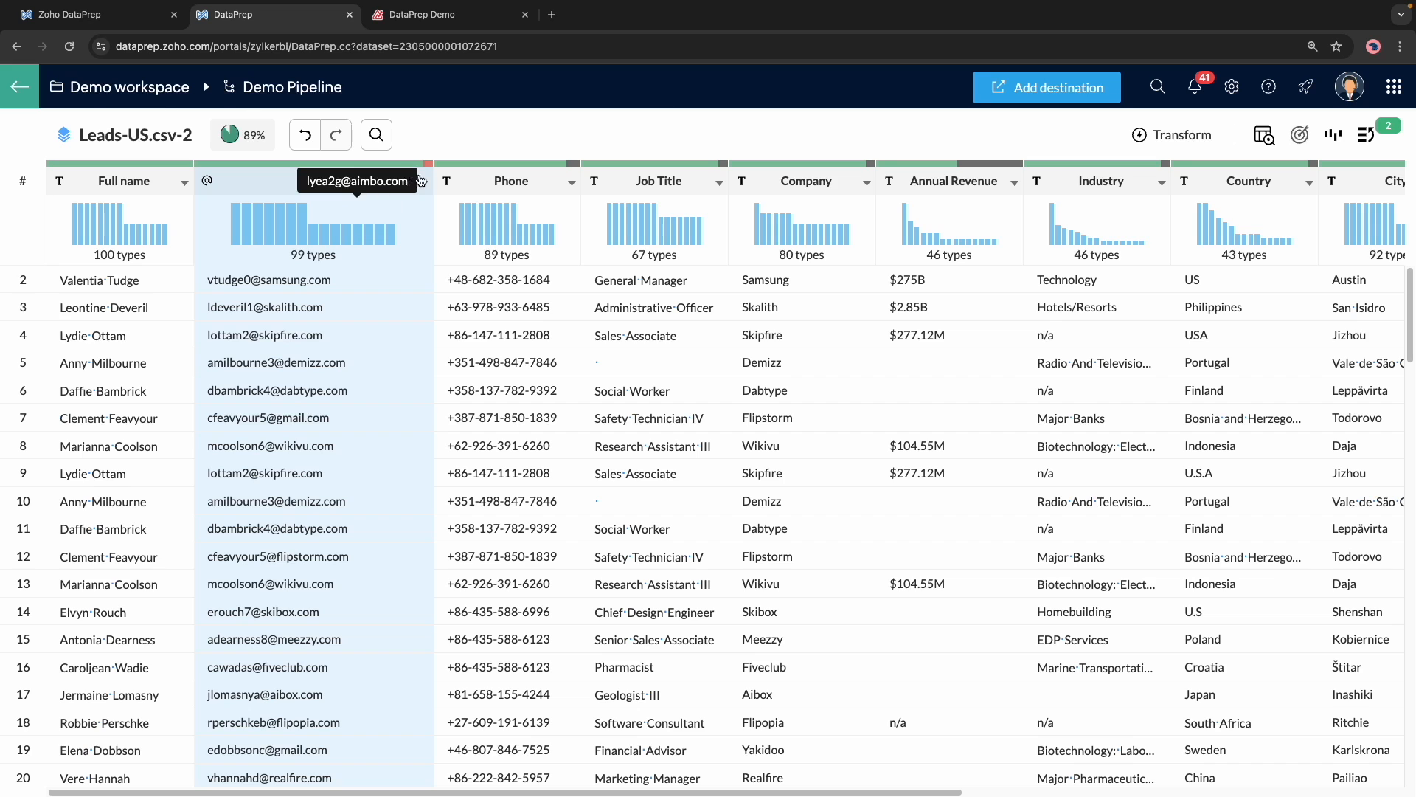
- Filter the email column to its invalid values and delete the matching rows
mouse_move(428, 163)
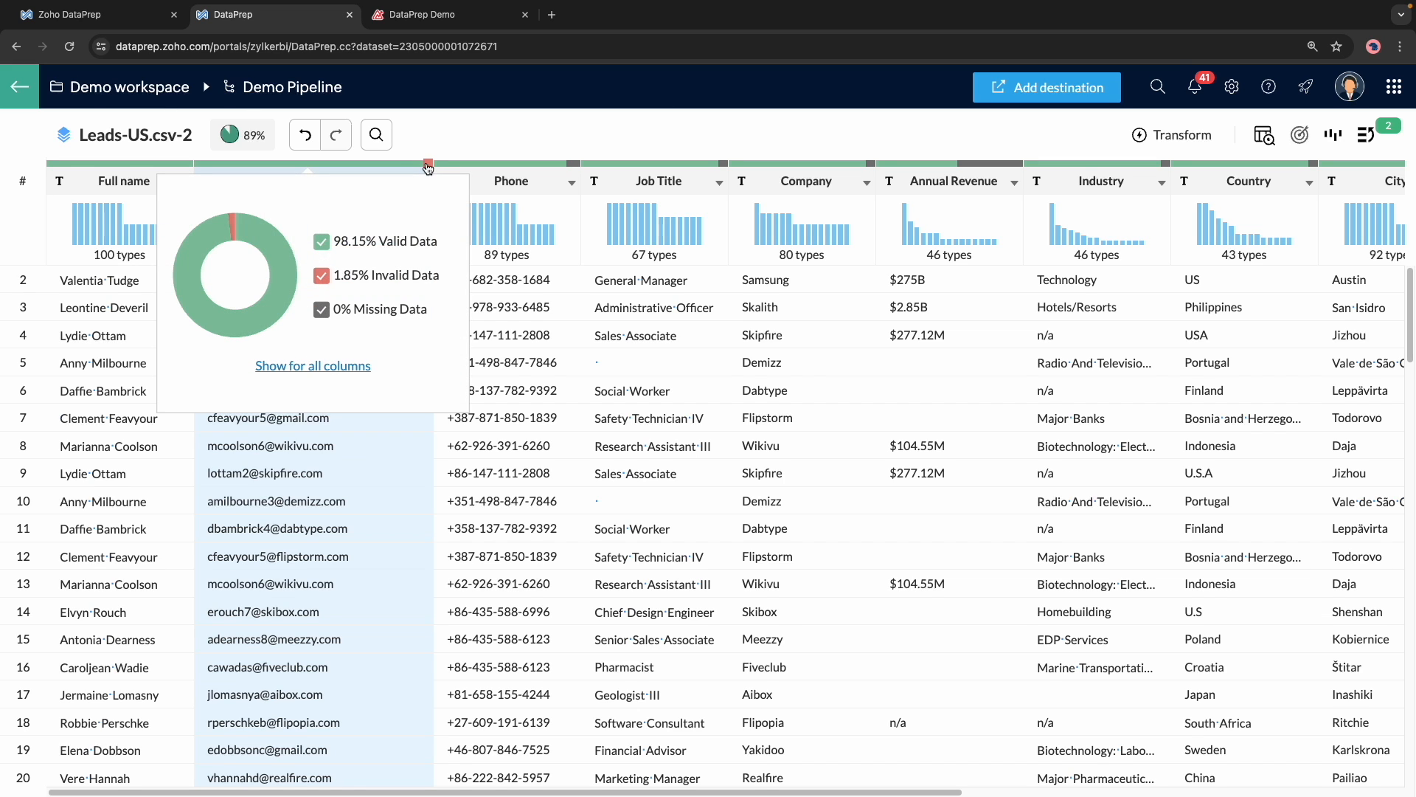
left_click(428, 166)
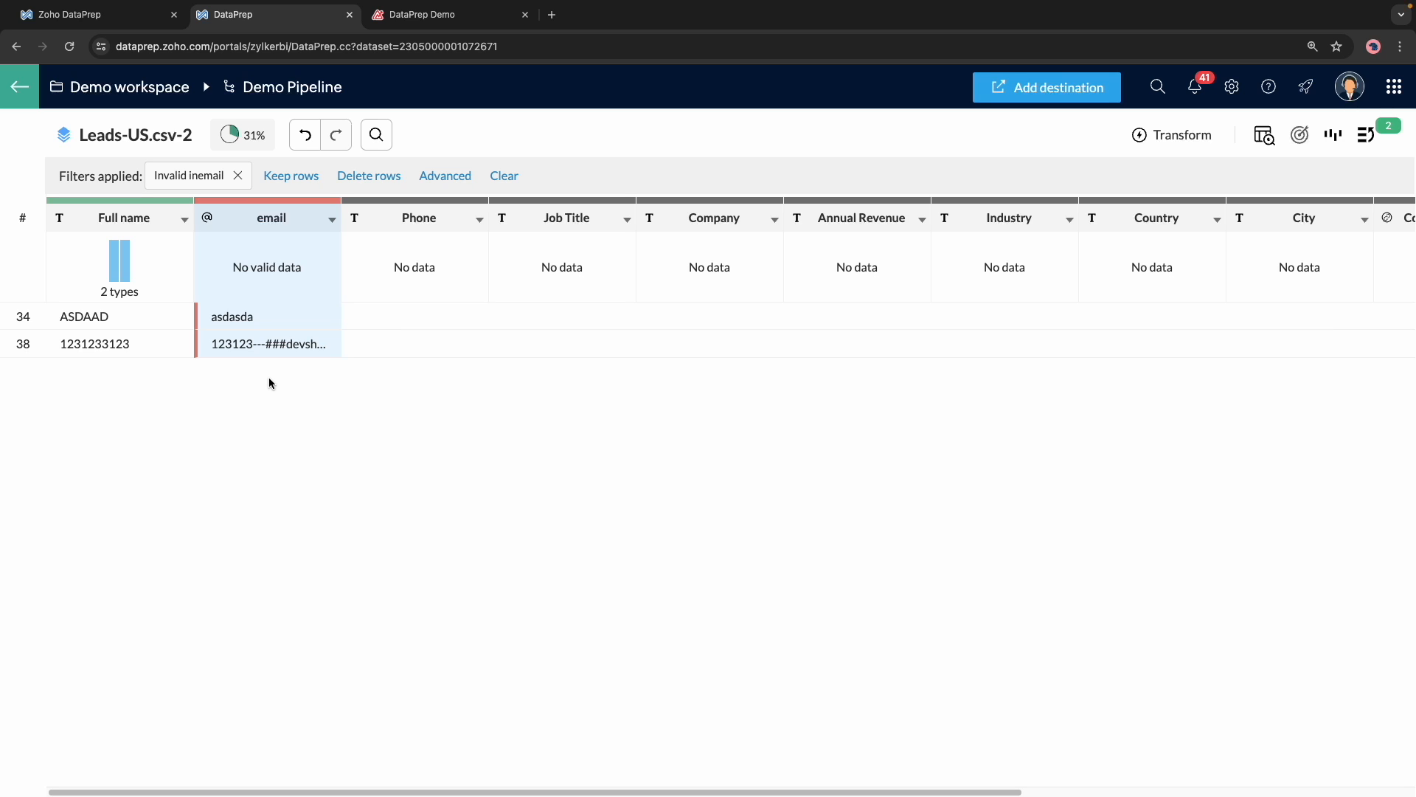
left_click(374, 177)
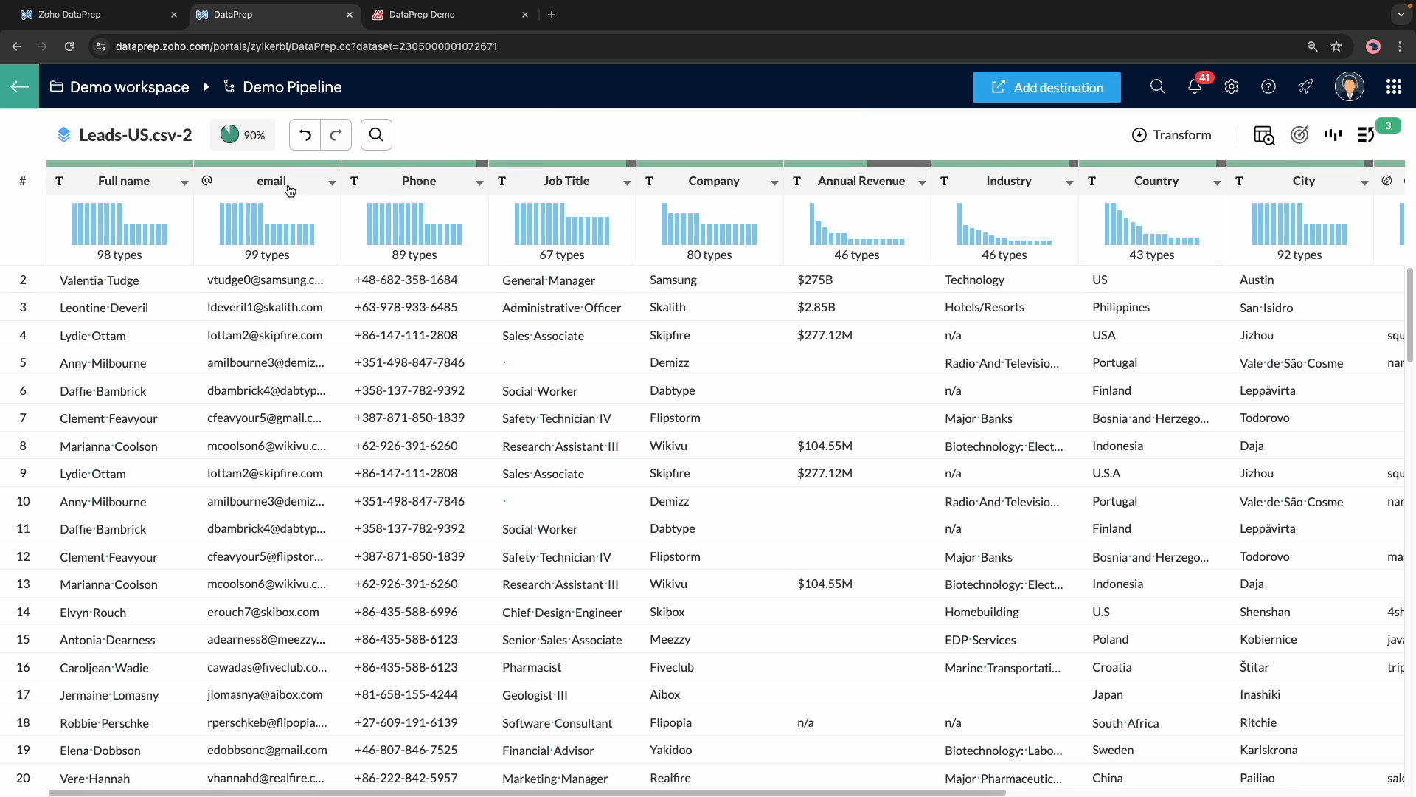
- Review the overall dataset quality summary and look through the remaining columns up to Collected time
scroll(752, 367, "right", 5)
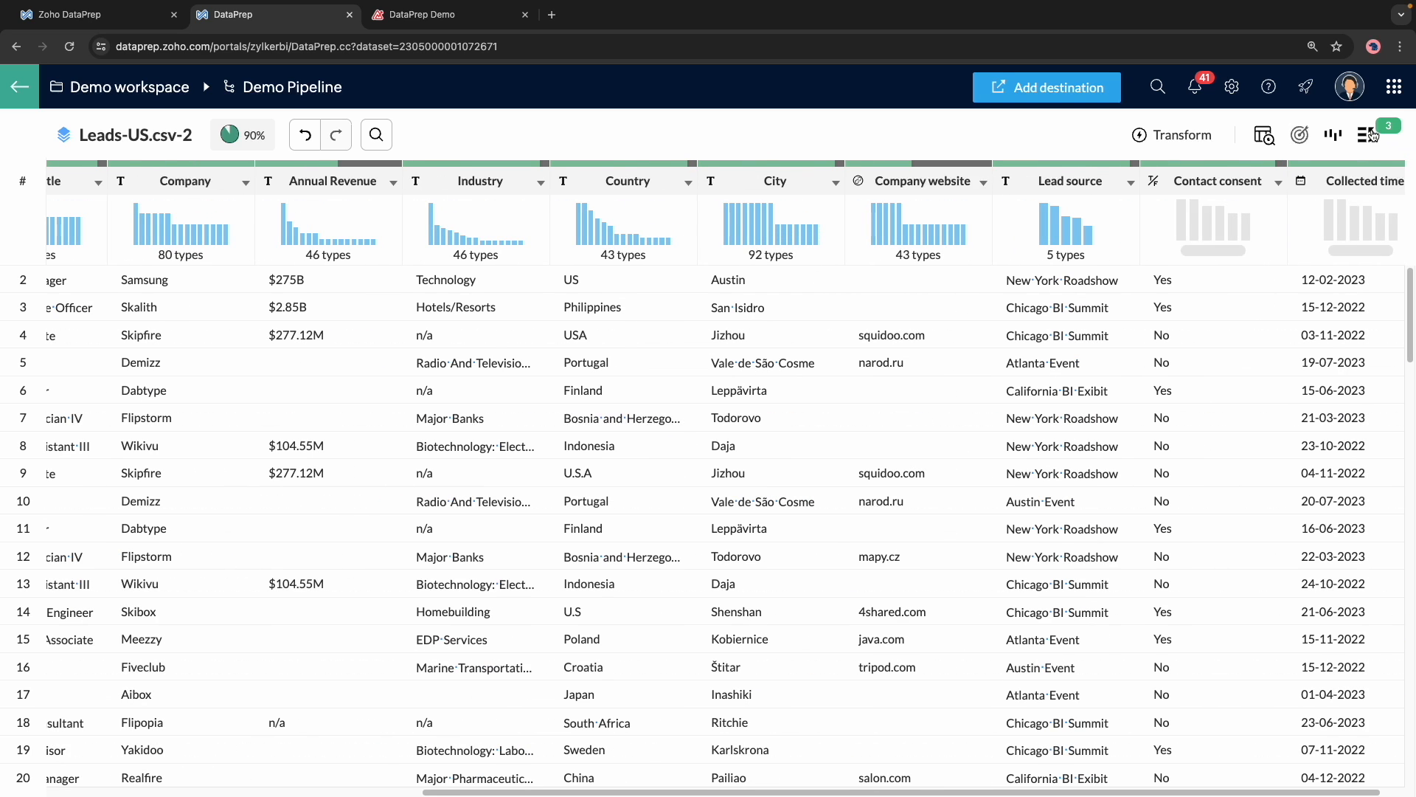
left_click(1333, 134)
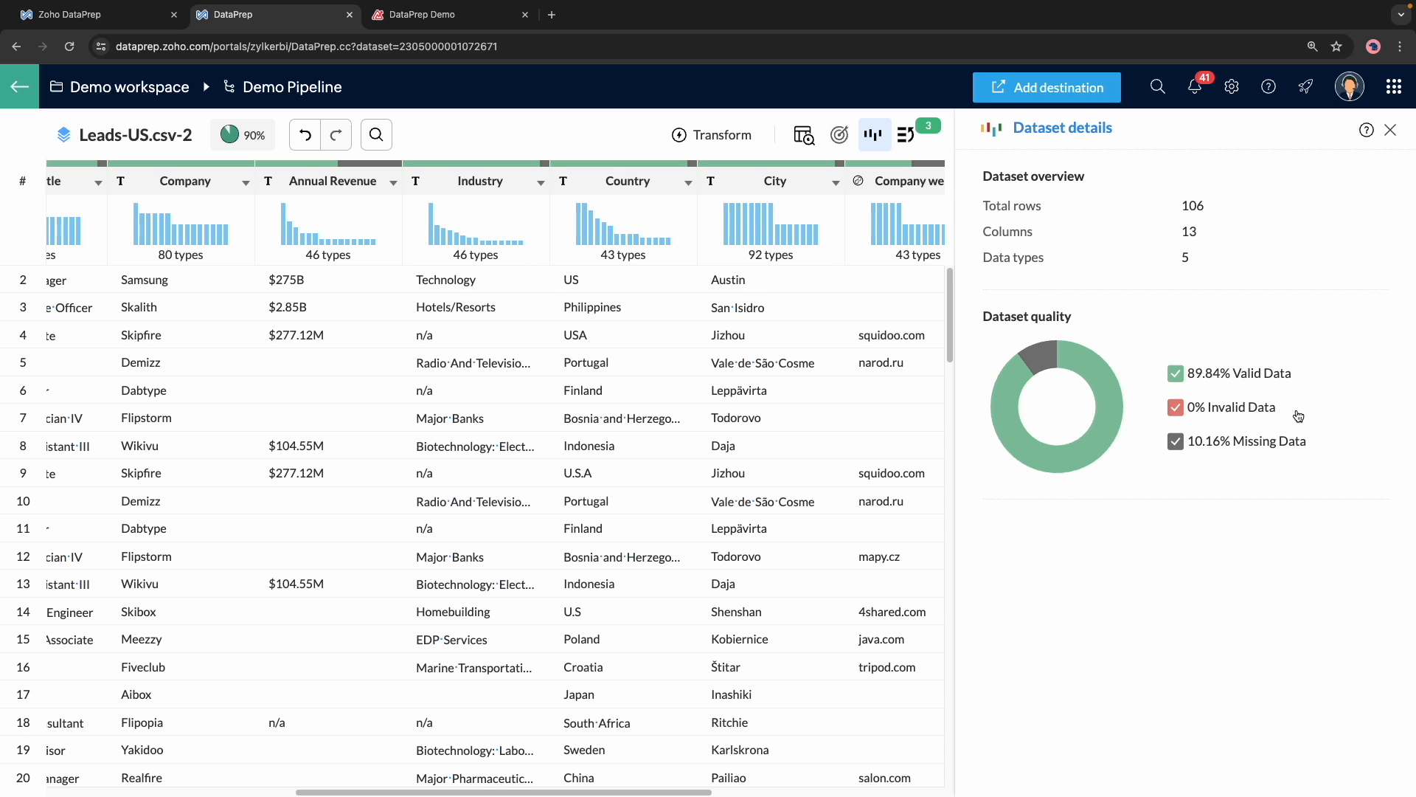
left_click(1390, 129)
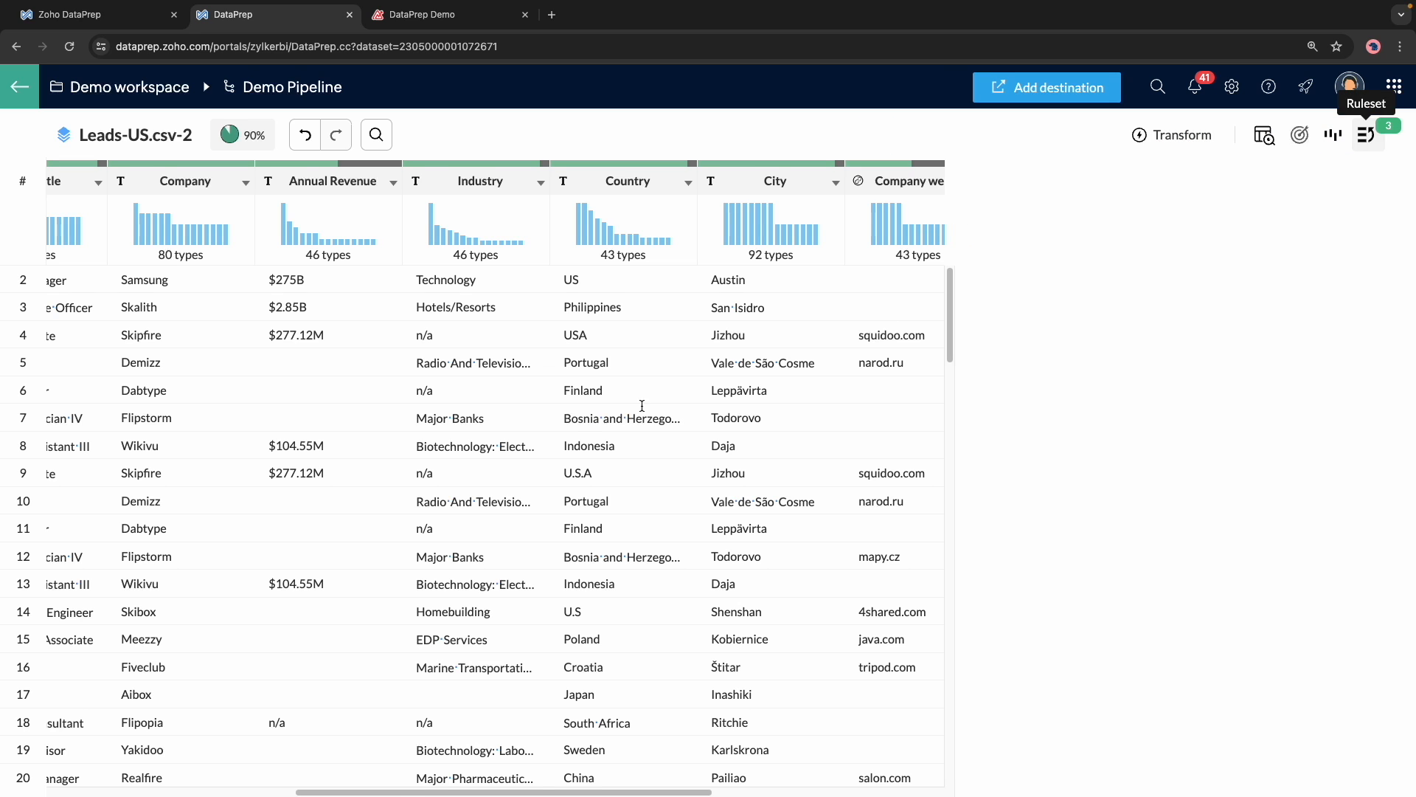
scroll(913, 381, "right", 1)
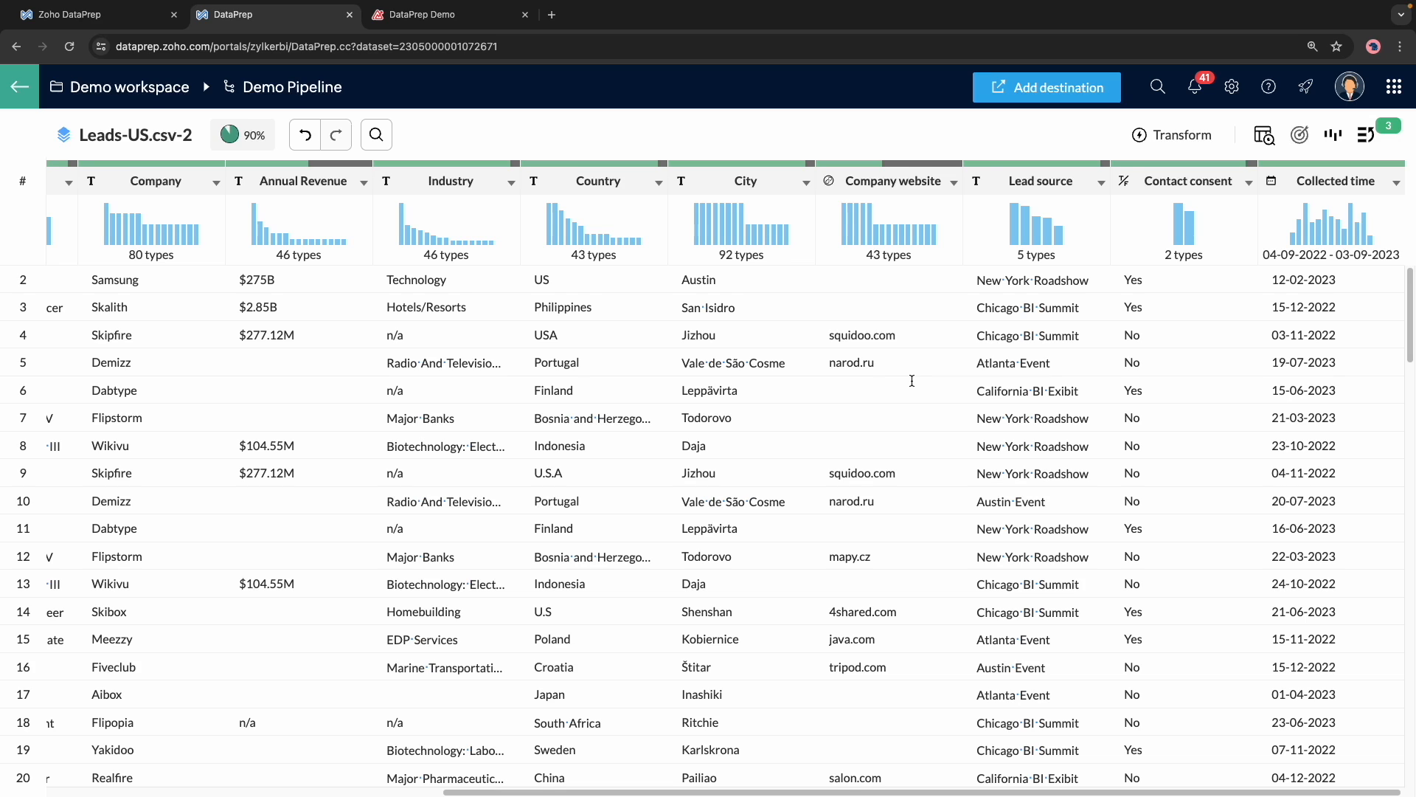
scroll(584, 458, "left", 5)
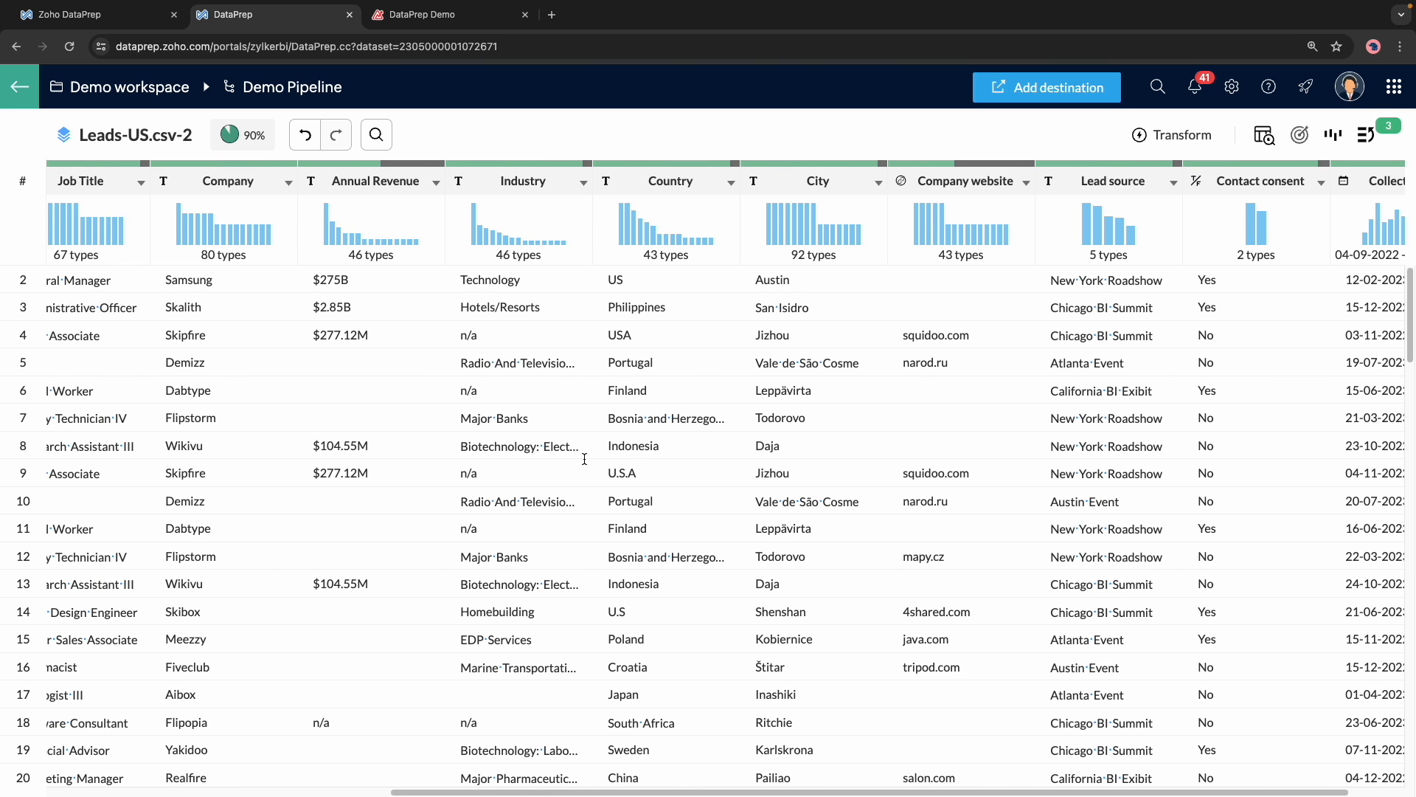
scroll(584, 459, "right", 5)
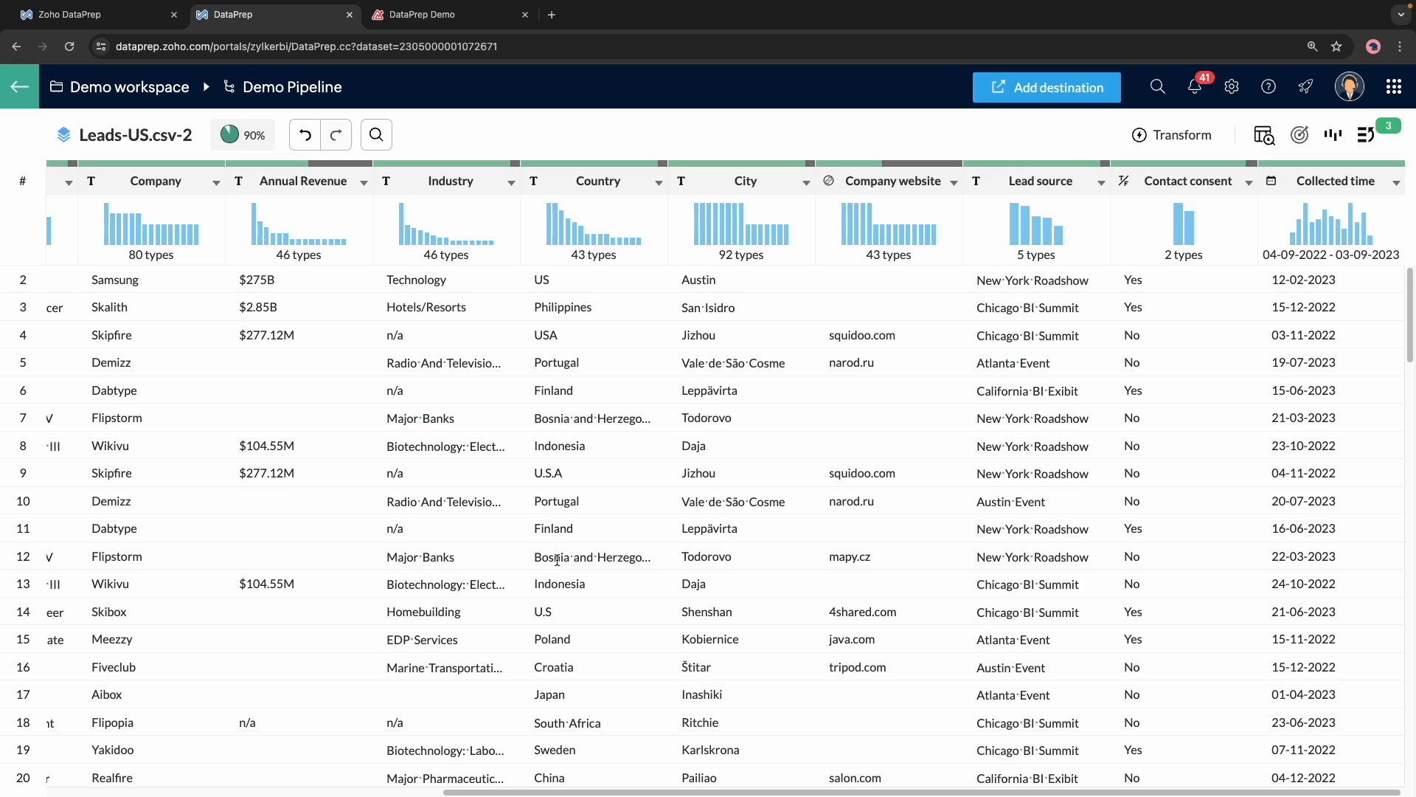
- Cluster and merge the Country values using metaphone, replacing the four US spellings with USA and the two UK spellings with UK
left_click(599, 183)
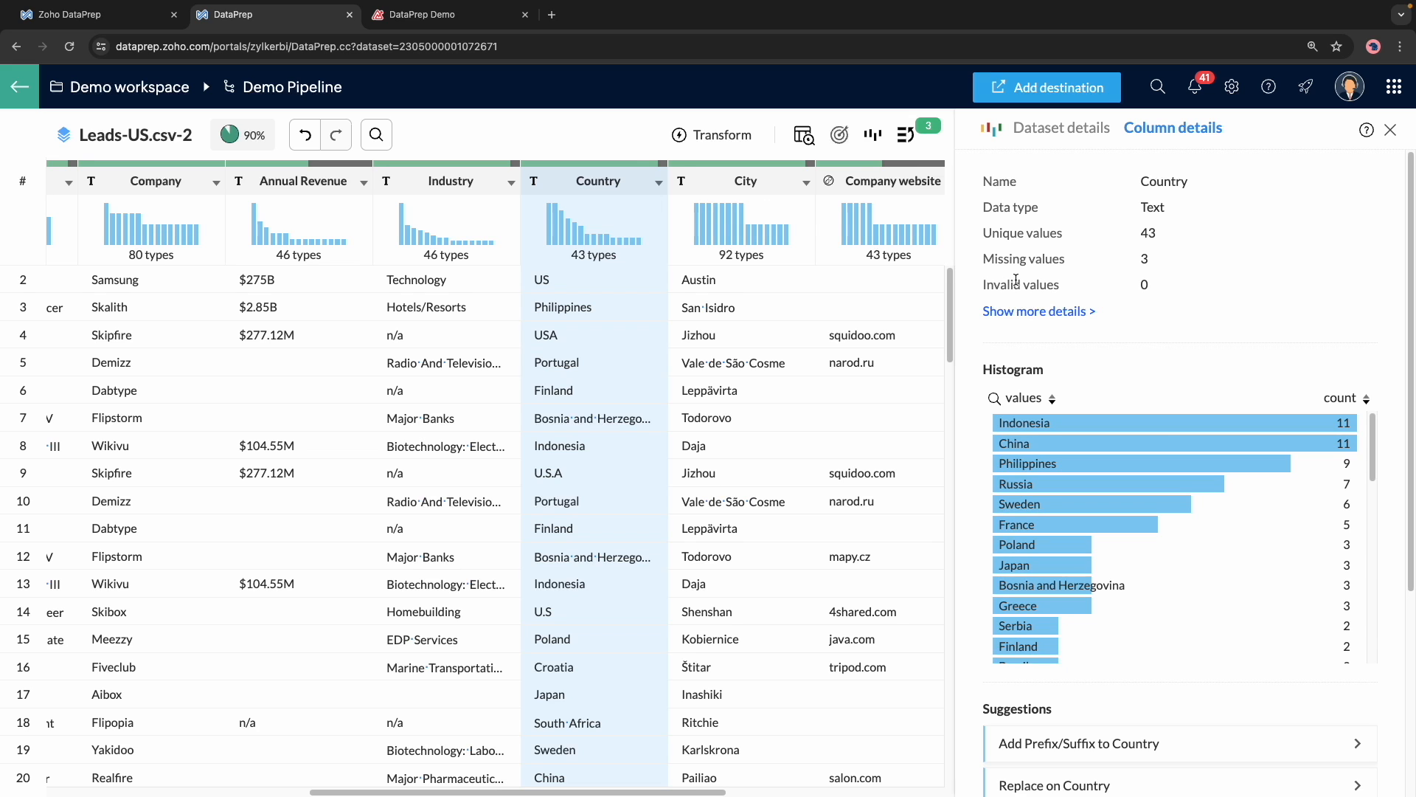
scroll(1304, 554, "down", 10)
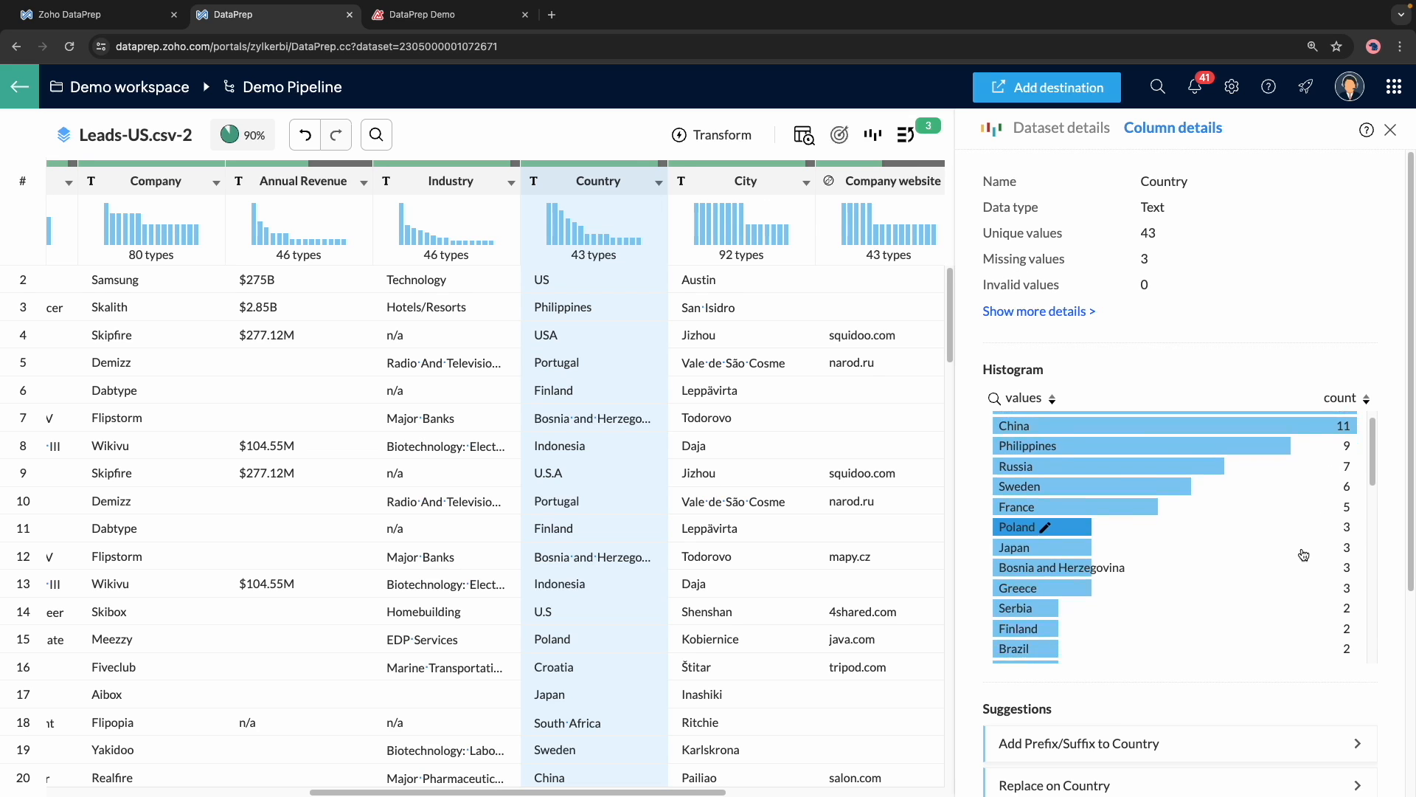
scroll(1302, 555, "down", 1)
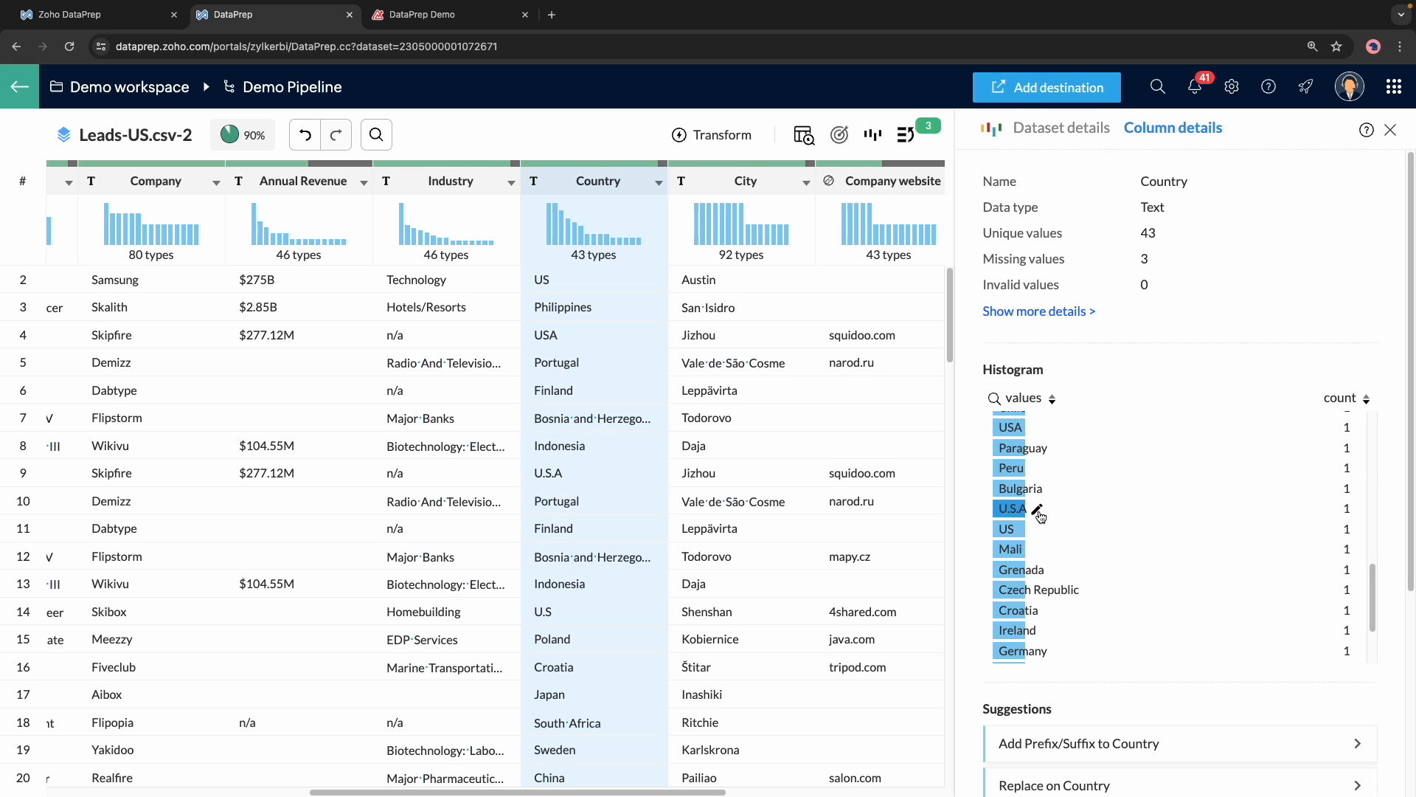
left_click(629, 186)
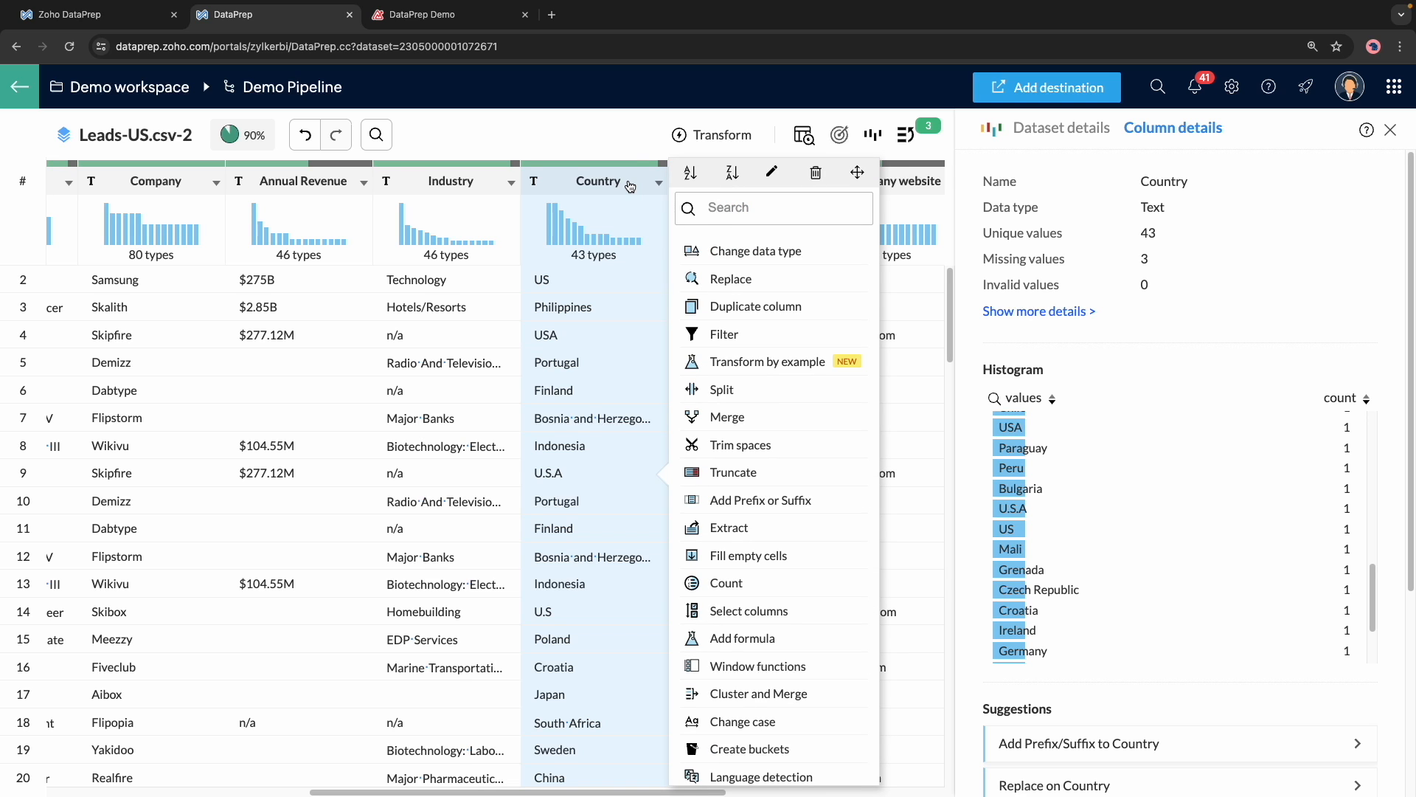
left_click(773, 696)
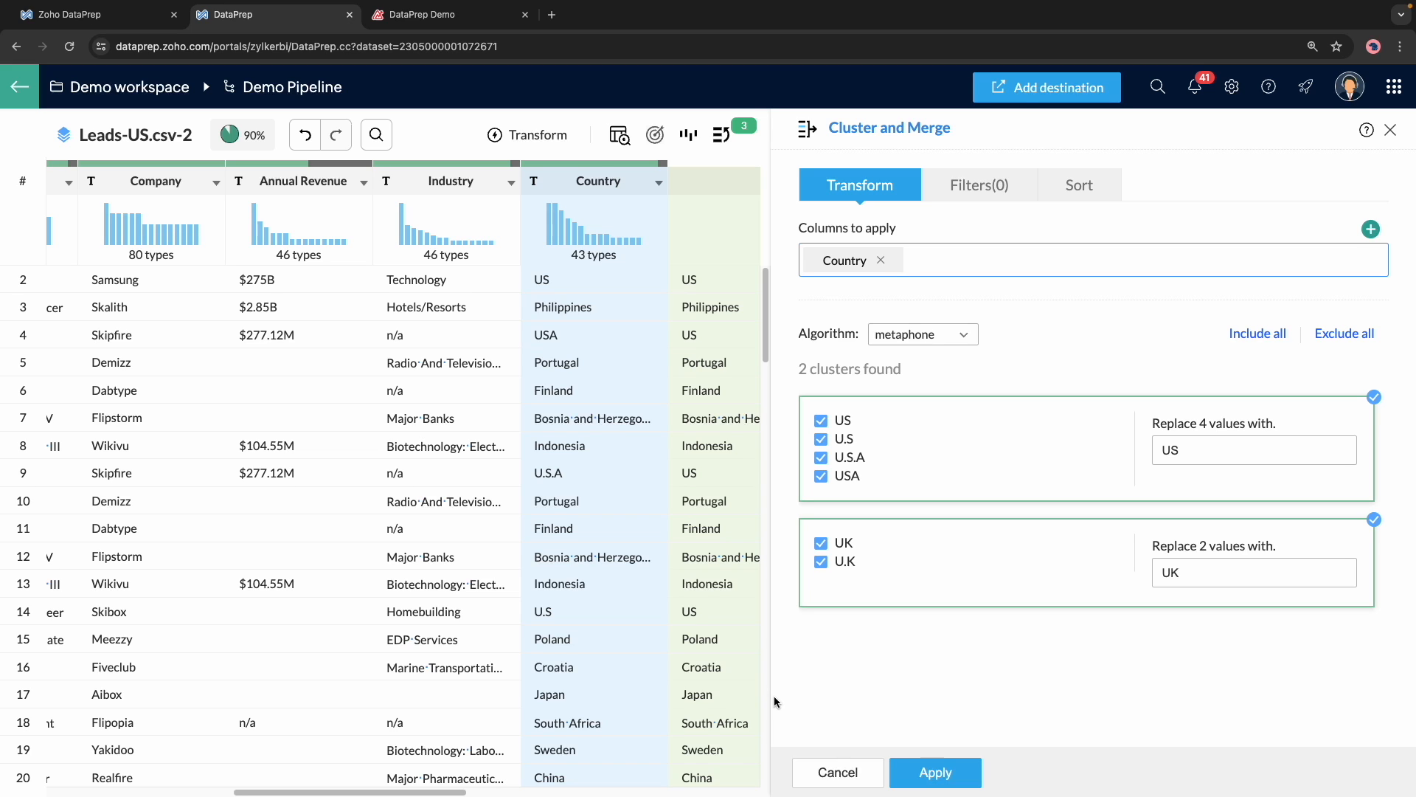
left_click(1200, 458)
type("A")
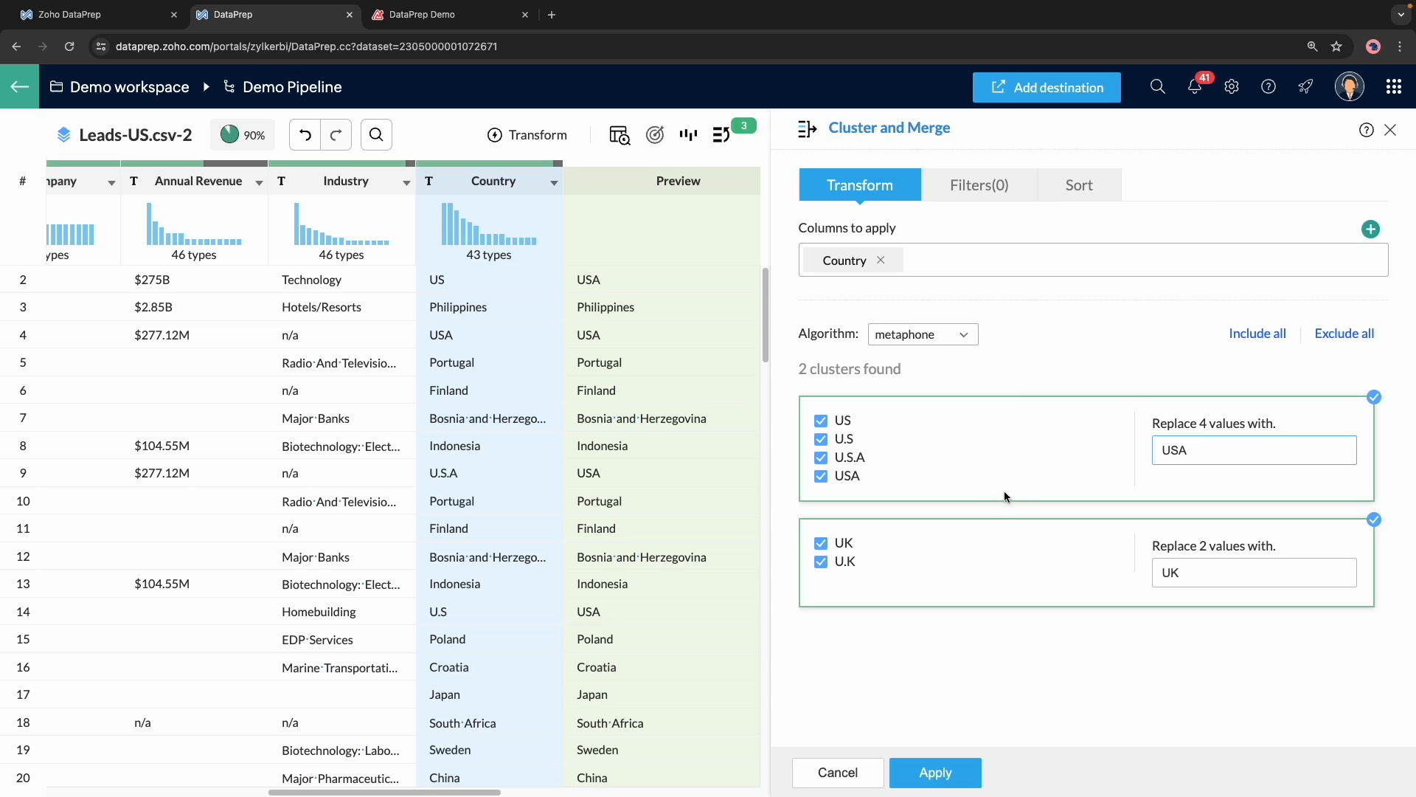
left_click(944, 778)
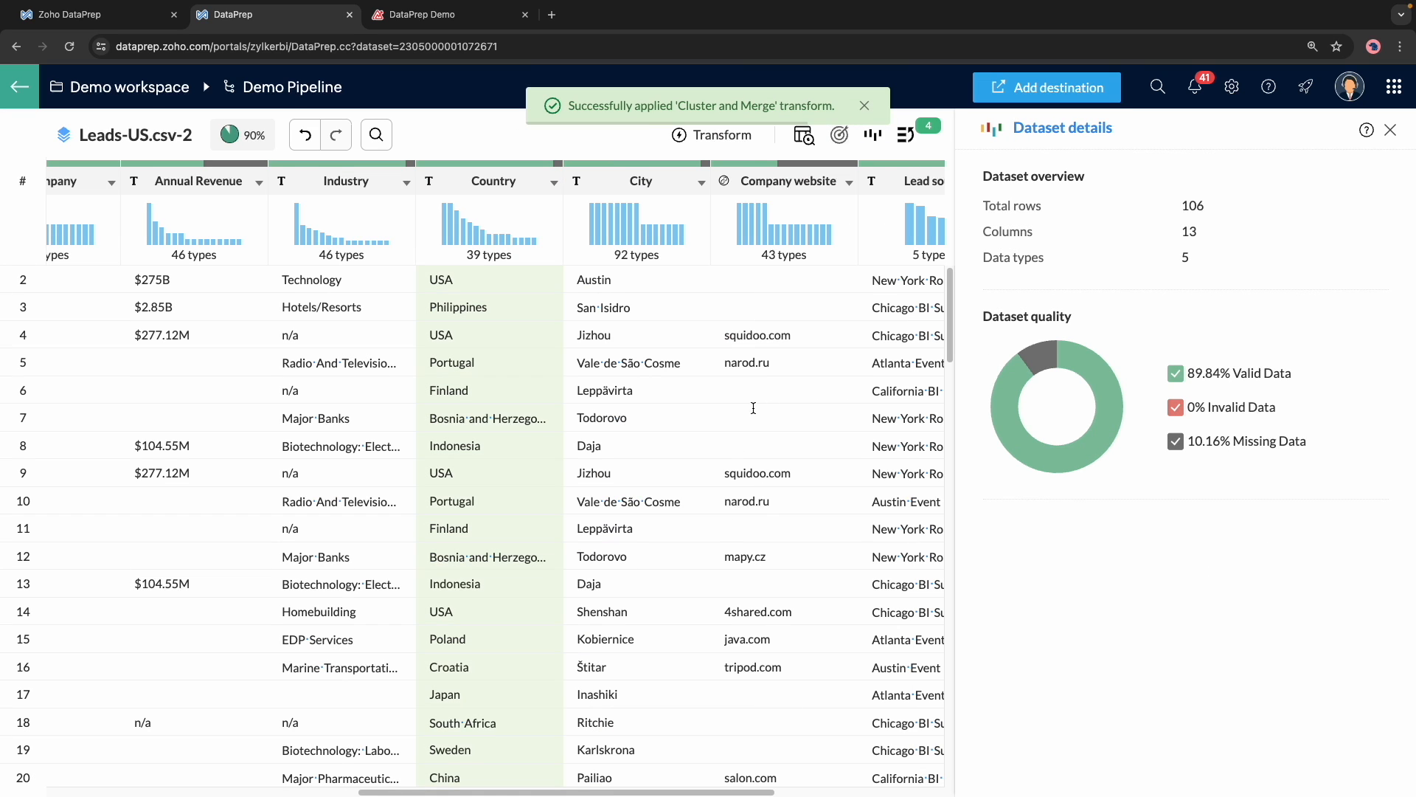
- Open the ruleset, review the settings of the Replace rule on the email column, and leave them without applying changes
scroll(752, 405, "right", 3)
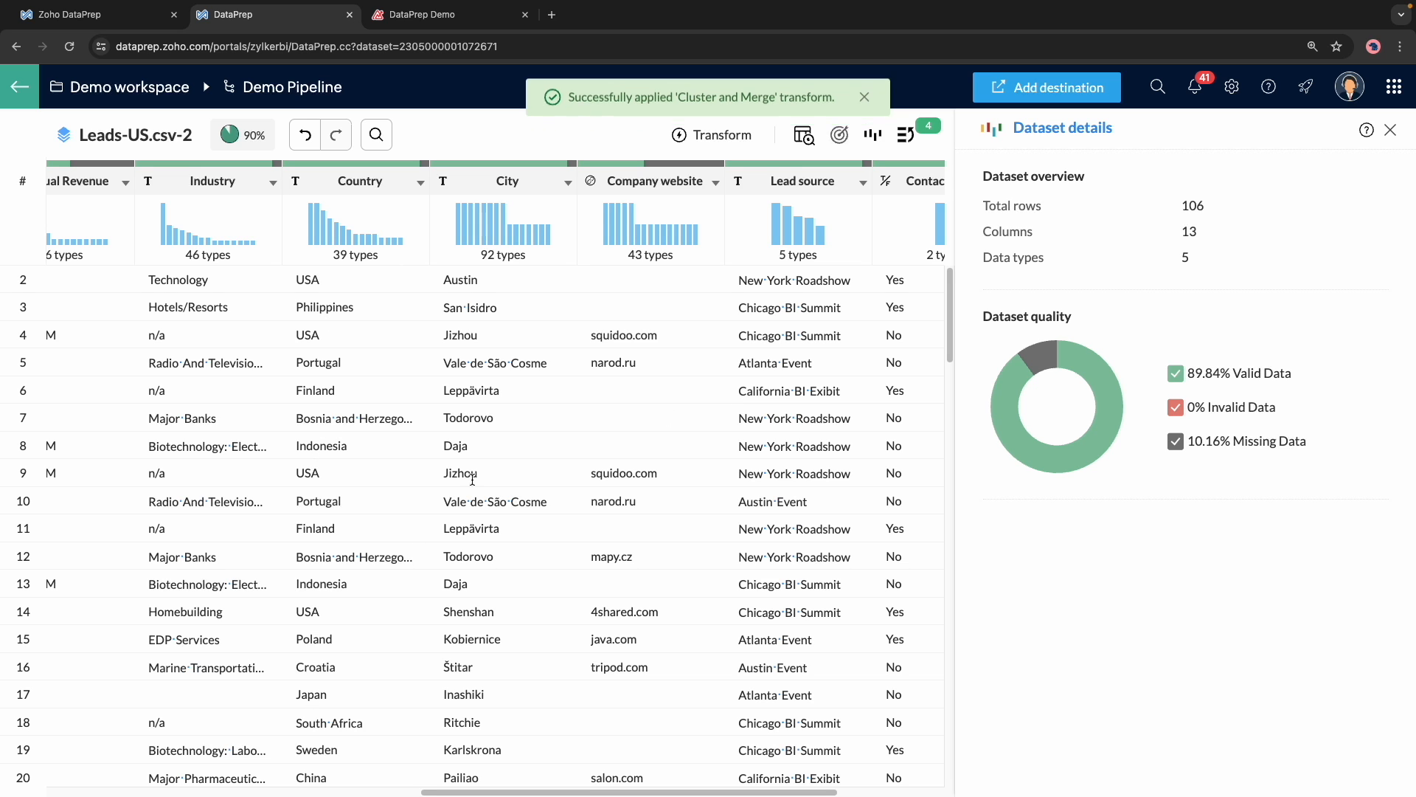
left_click(905, 132)
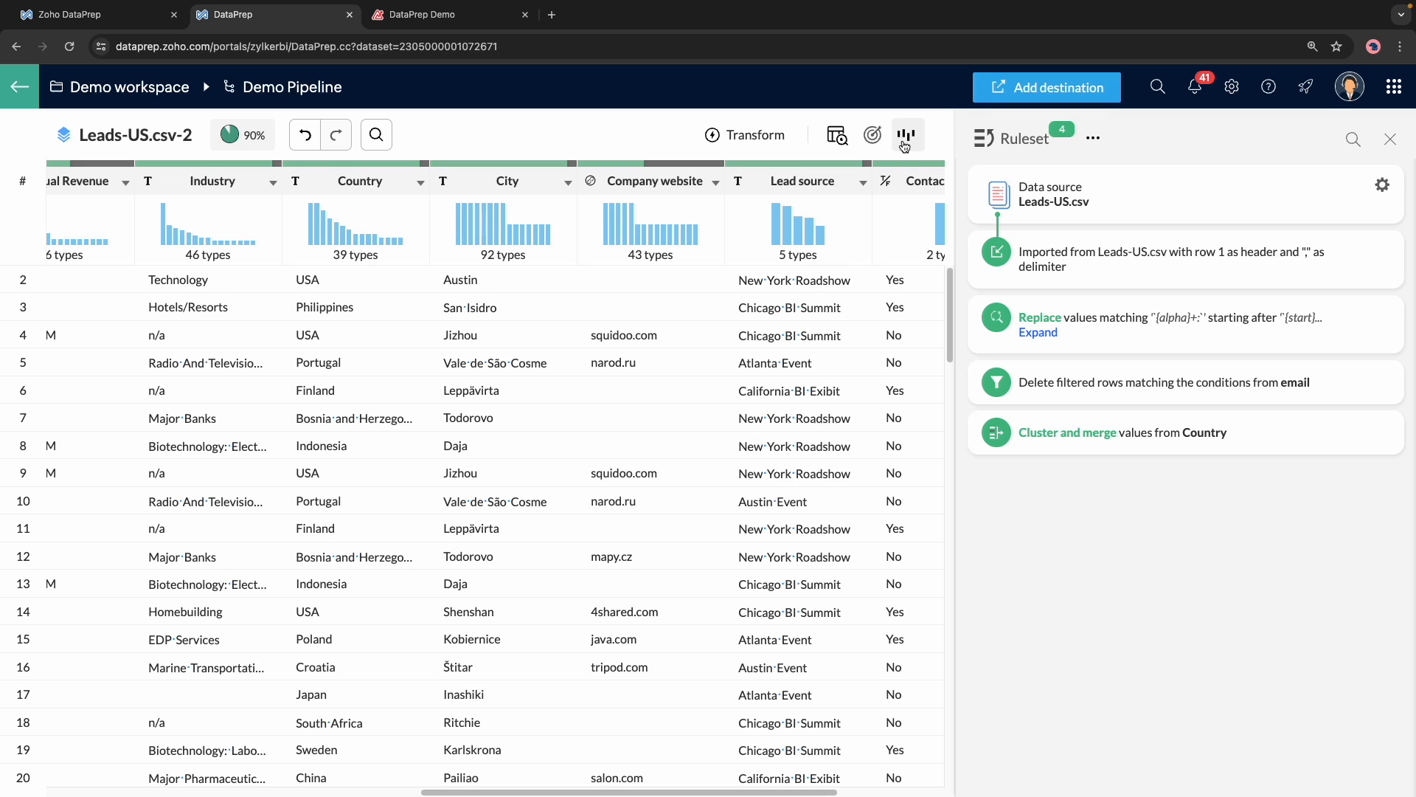
left_click(1165, 335)
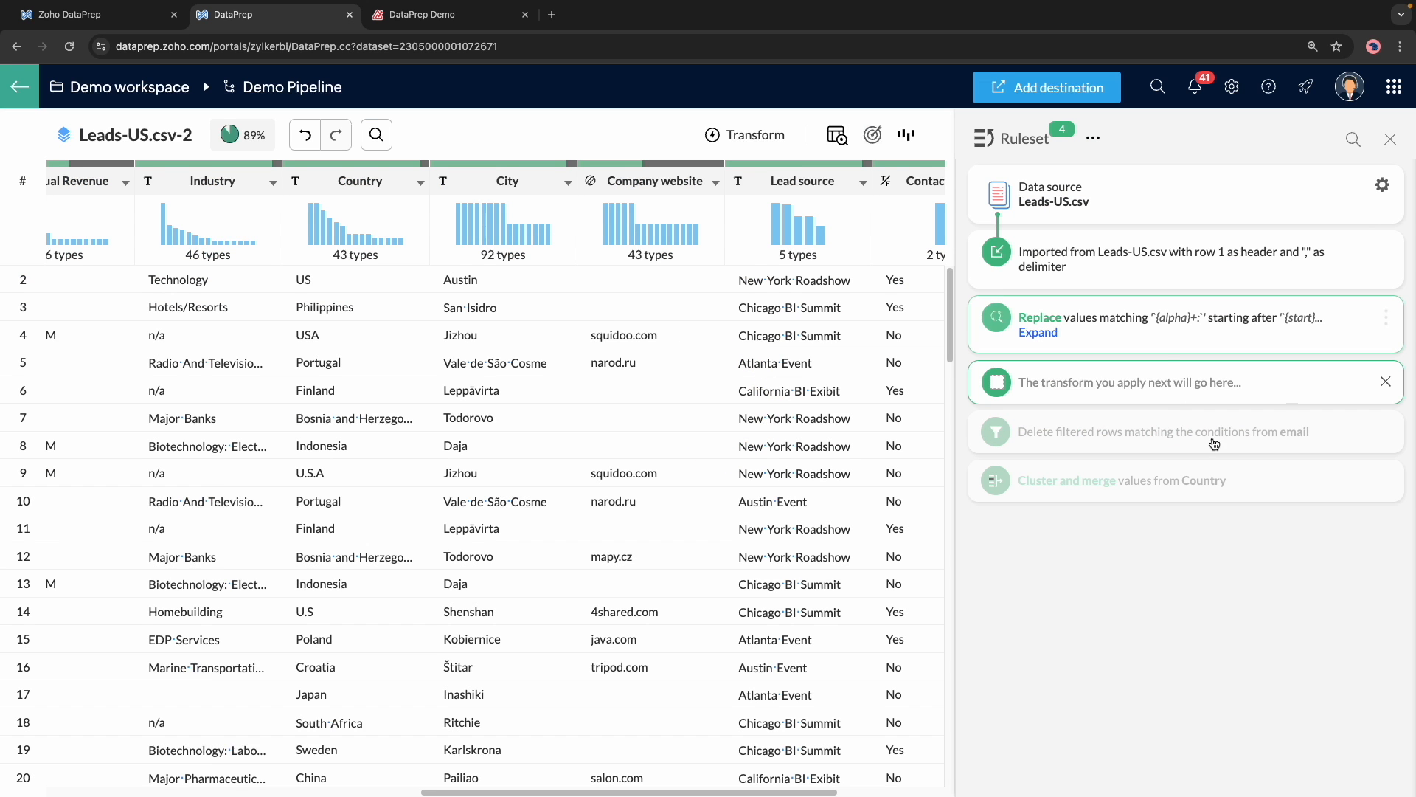
left_click(1385, 322)
left_click(1330, 344)
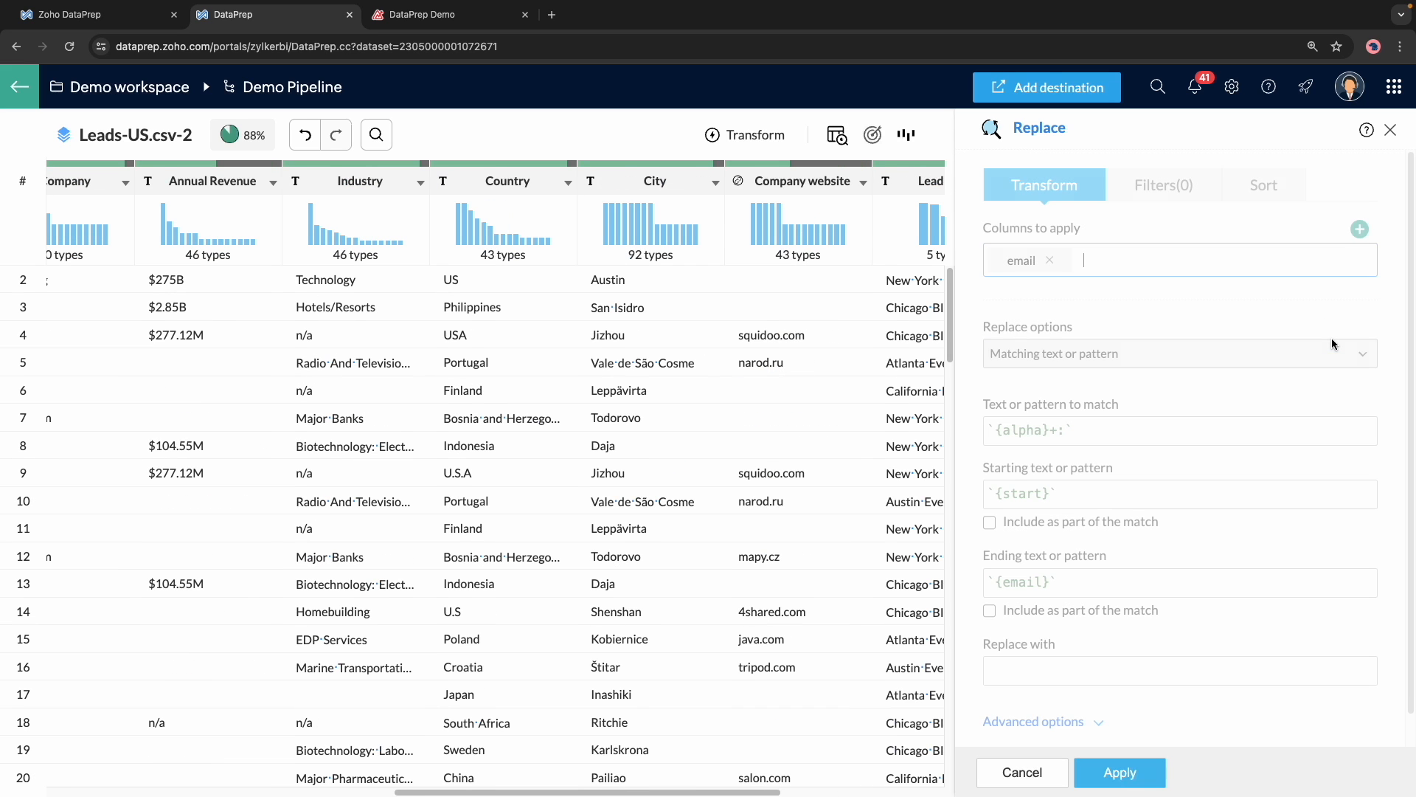
scroll(1269, 465, "down", 1)
scroll(1269, 465, "up", 1)
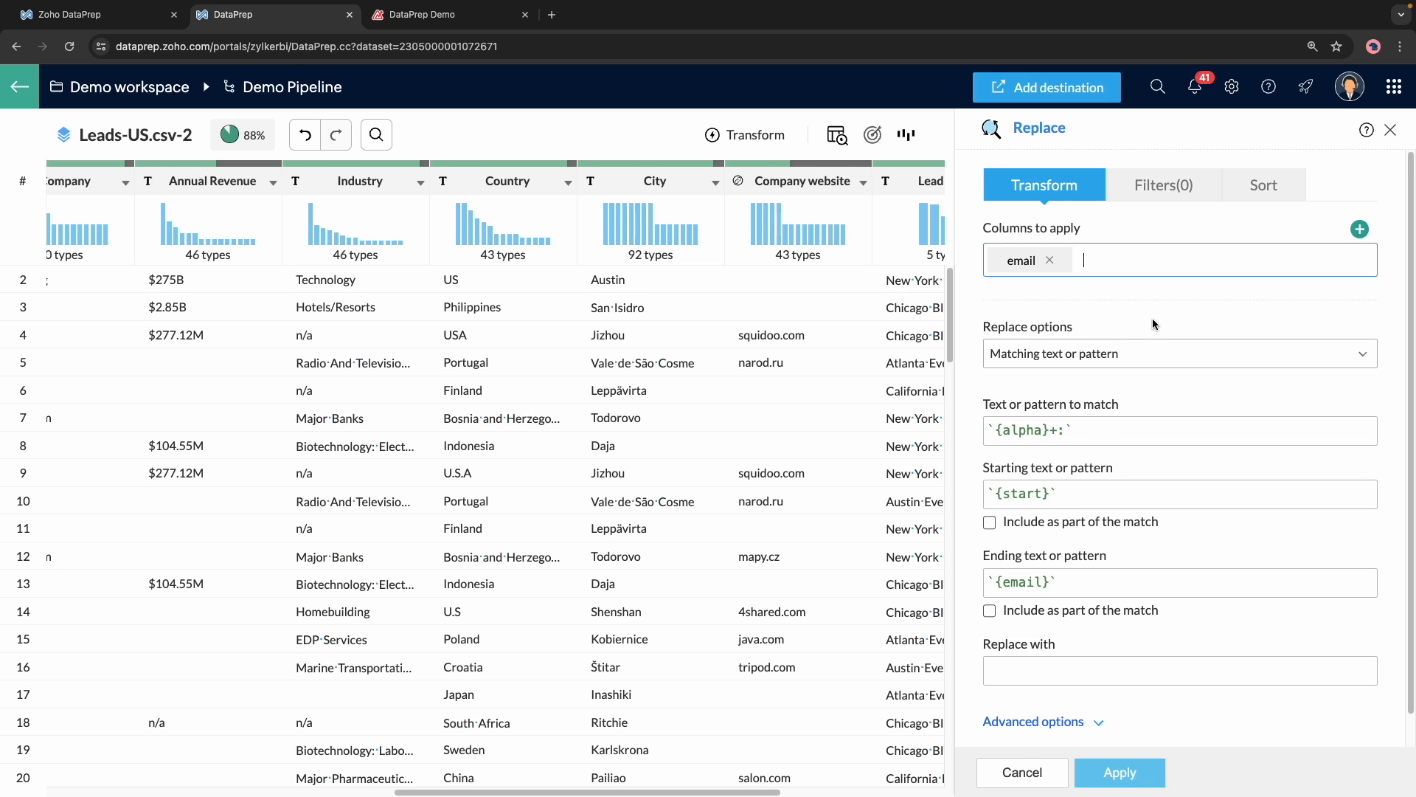
scroll(1155, 323, "down", 1)
left_click(1018, 774)
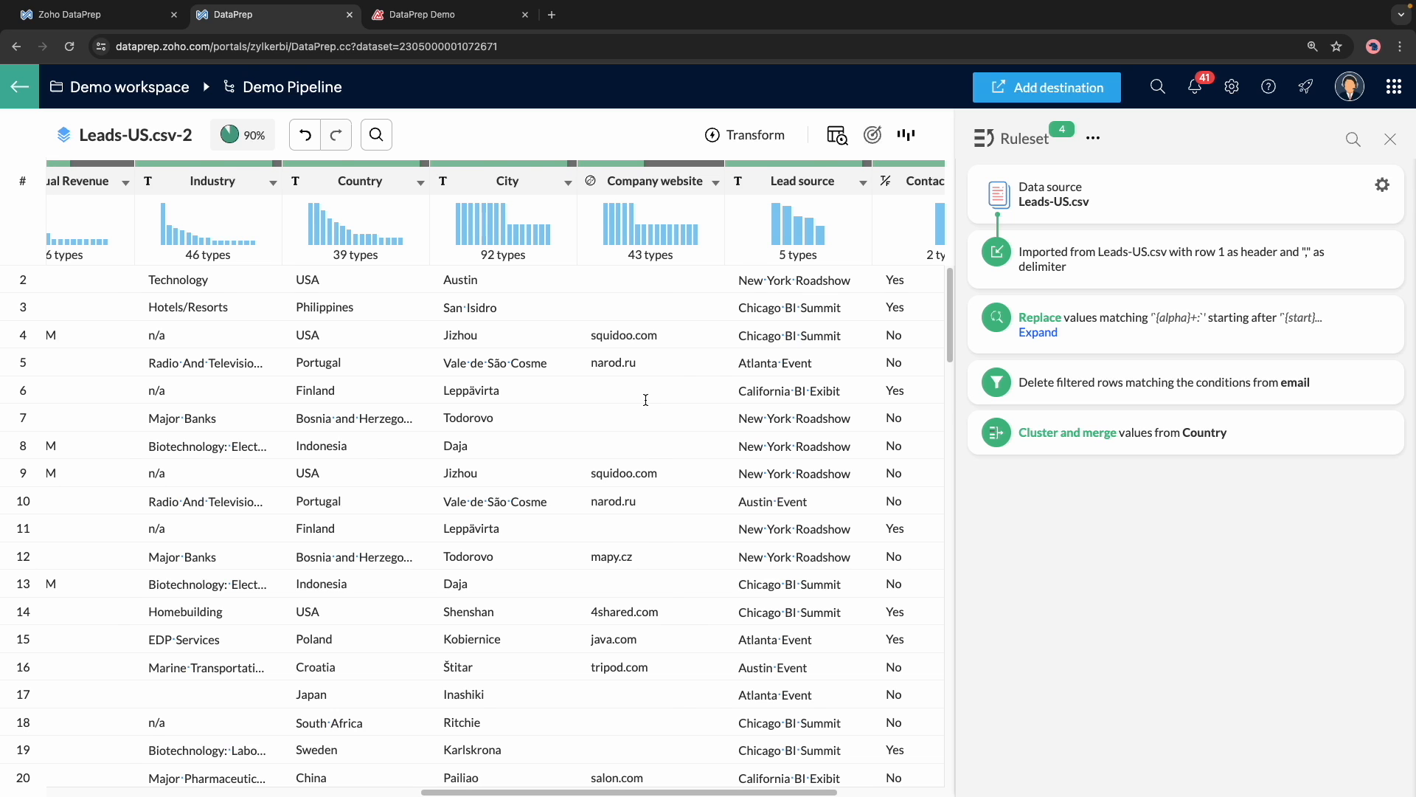
- Inspect the Company website column's details and return to the email column
scroll(649, 401, "right", 5)
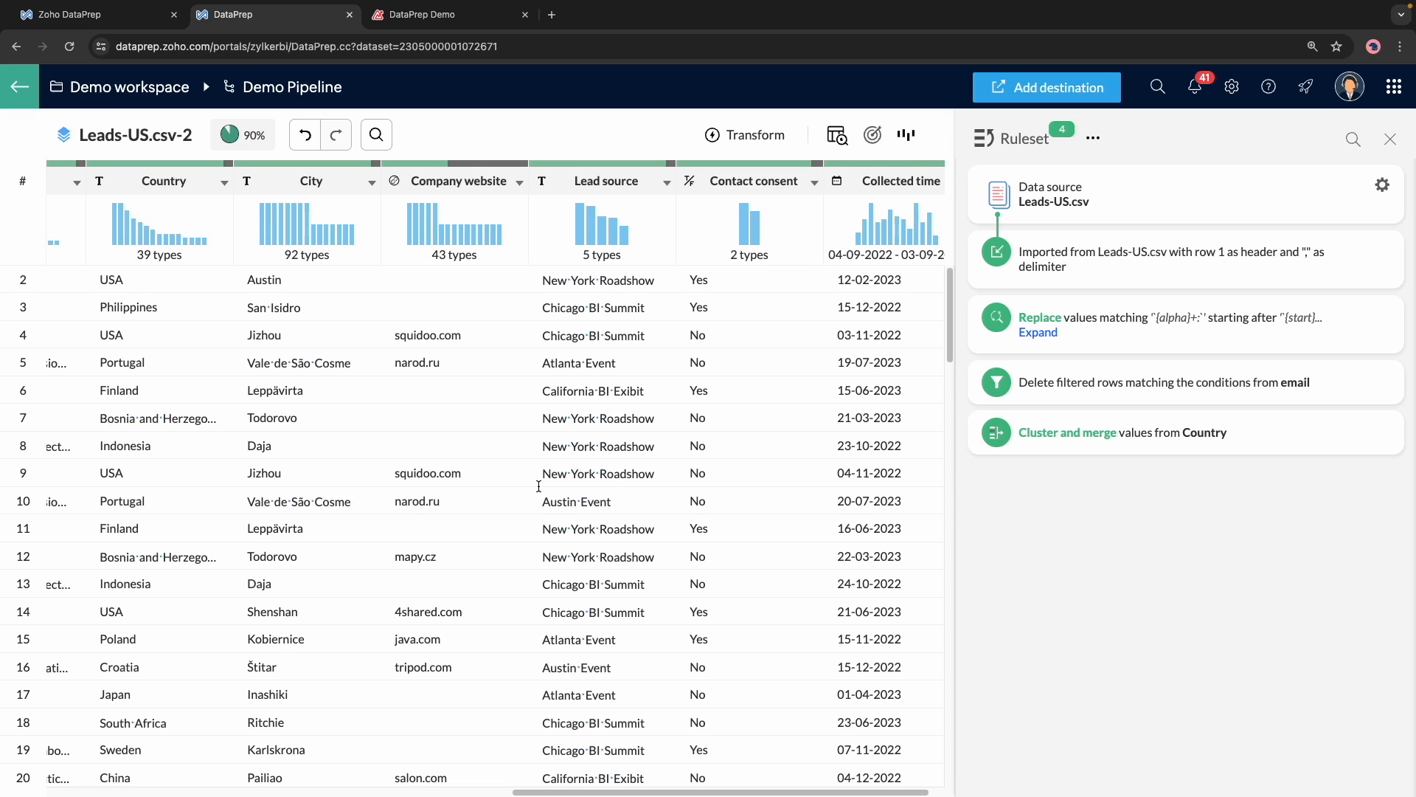
left_click(474, 192)
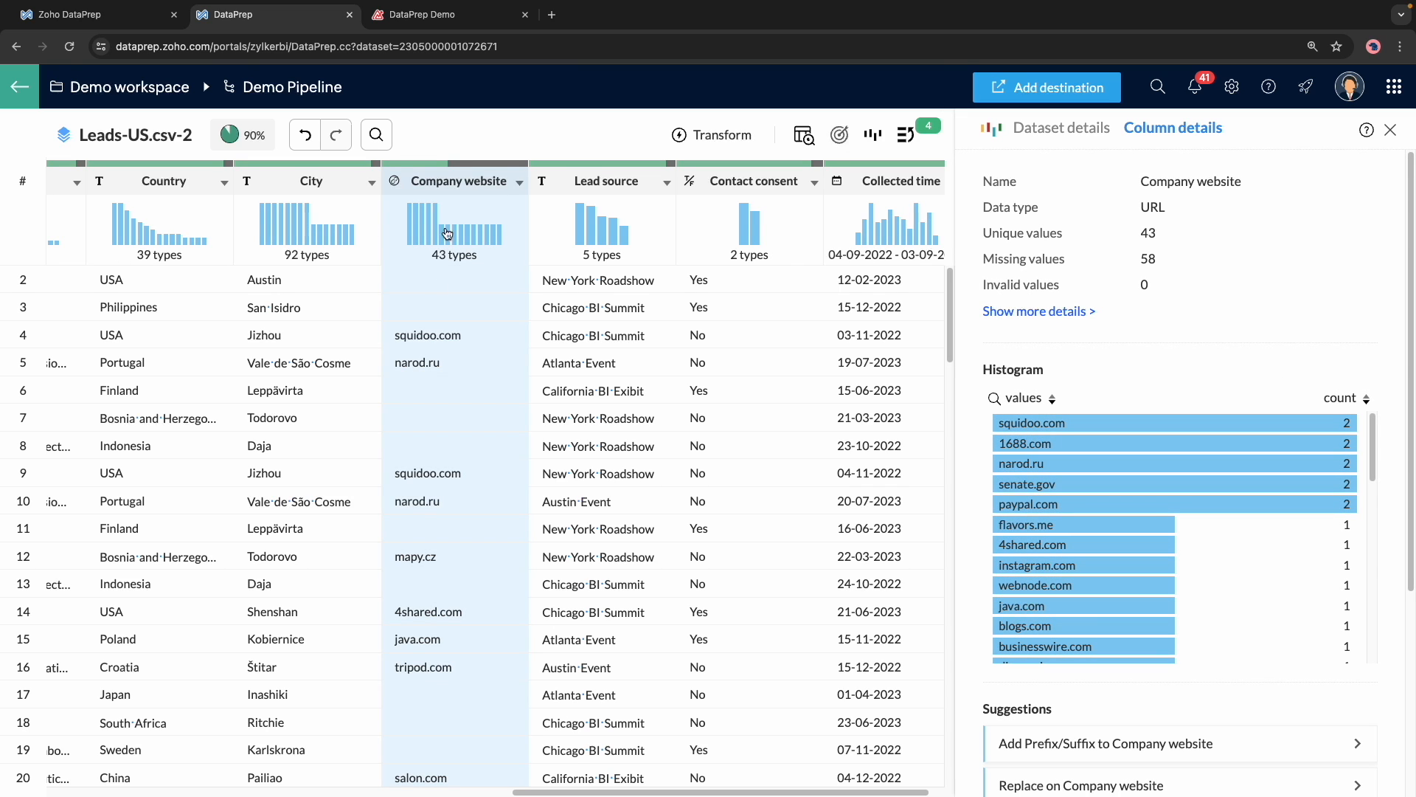
scroll(429, 388, "left", 3)
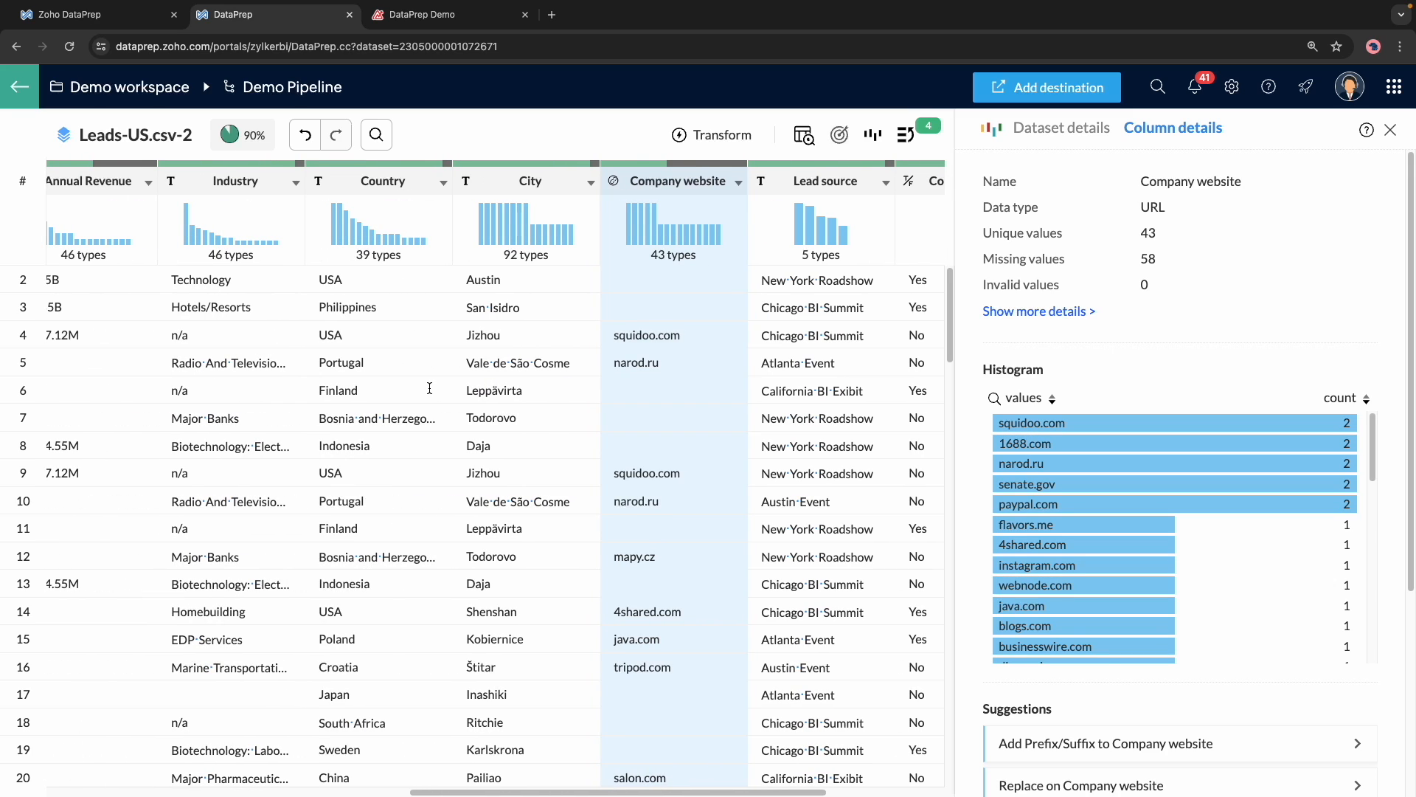
scroll(429, 388, "left", 9)
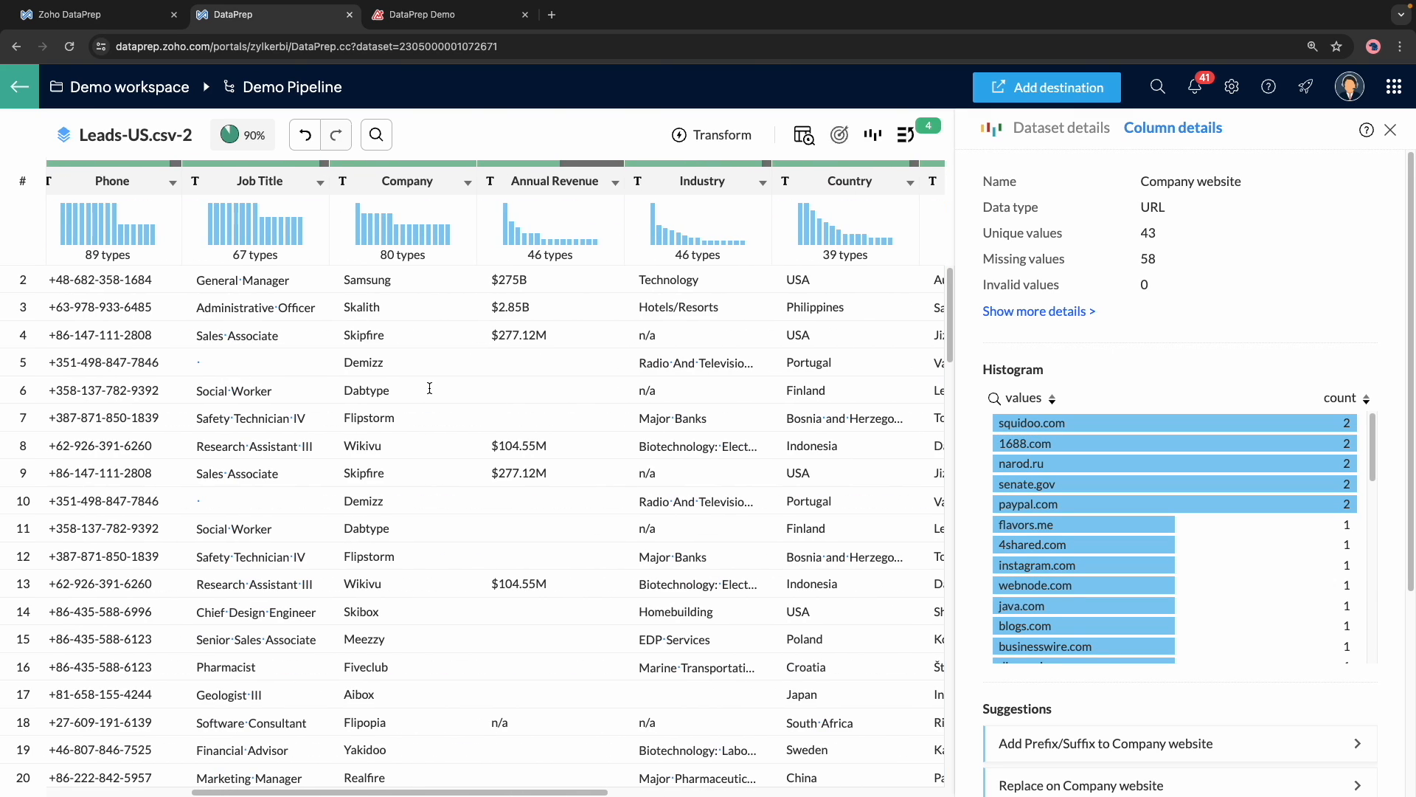
scroll(429, 388, "left", 1)
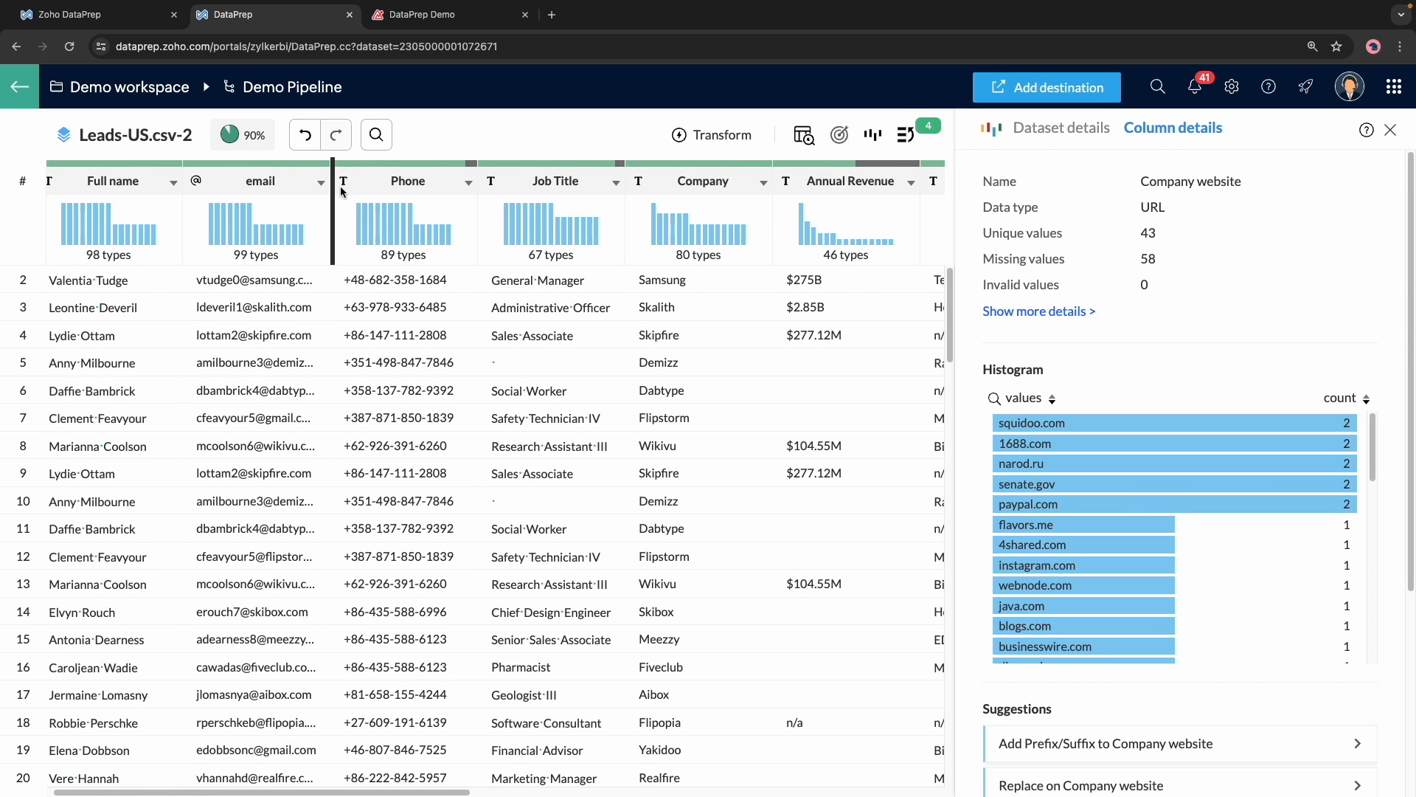
- Widen the email column, preview extracting domains with samsung.com as the sample, and close the suggestions without applying
left_click_drag(330, 190, 444, 189)
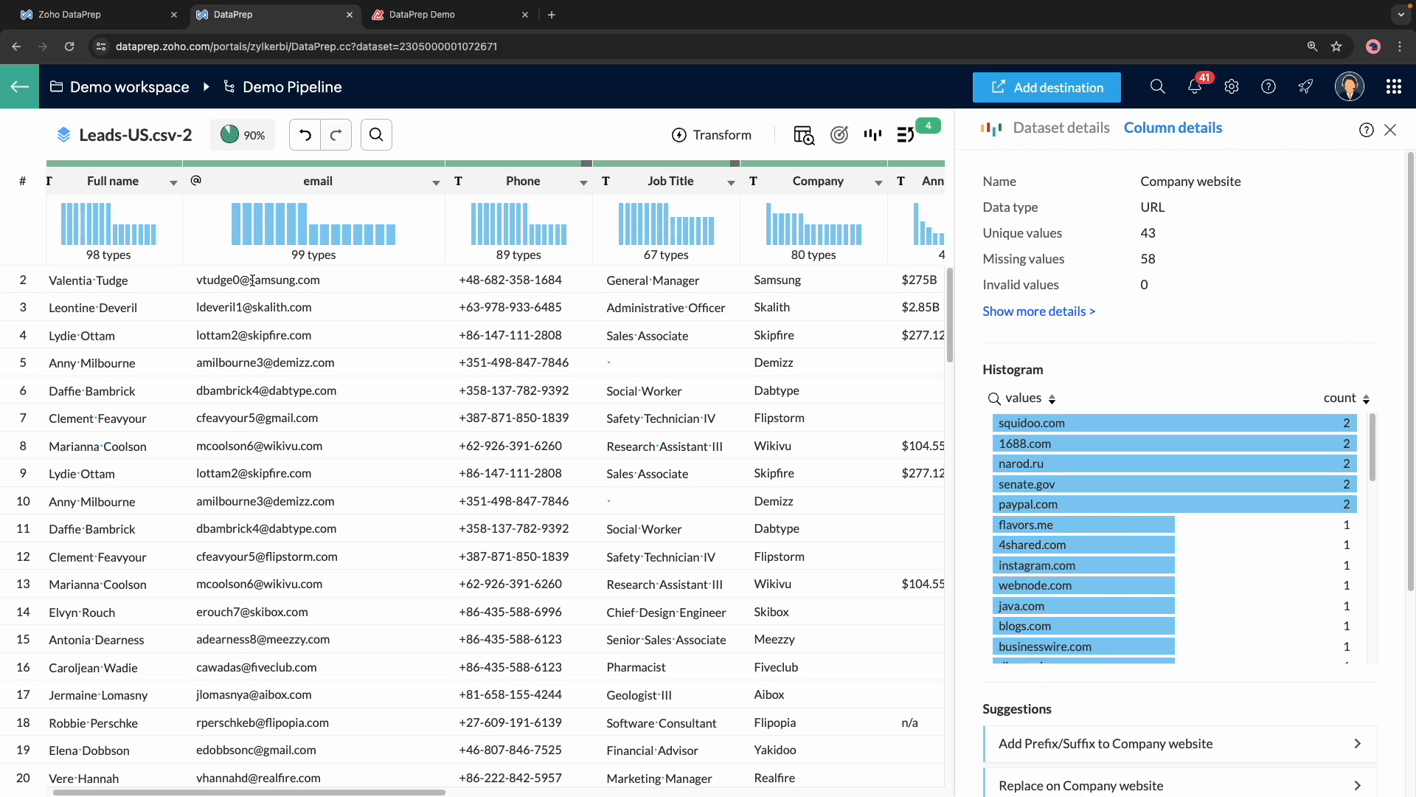
left_click_drag(251, 280, 326, 286)
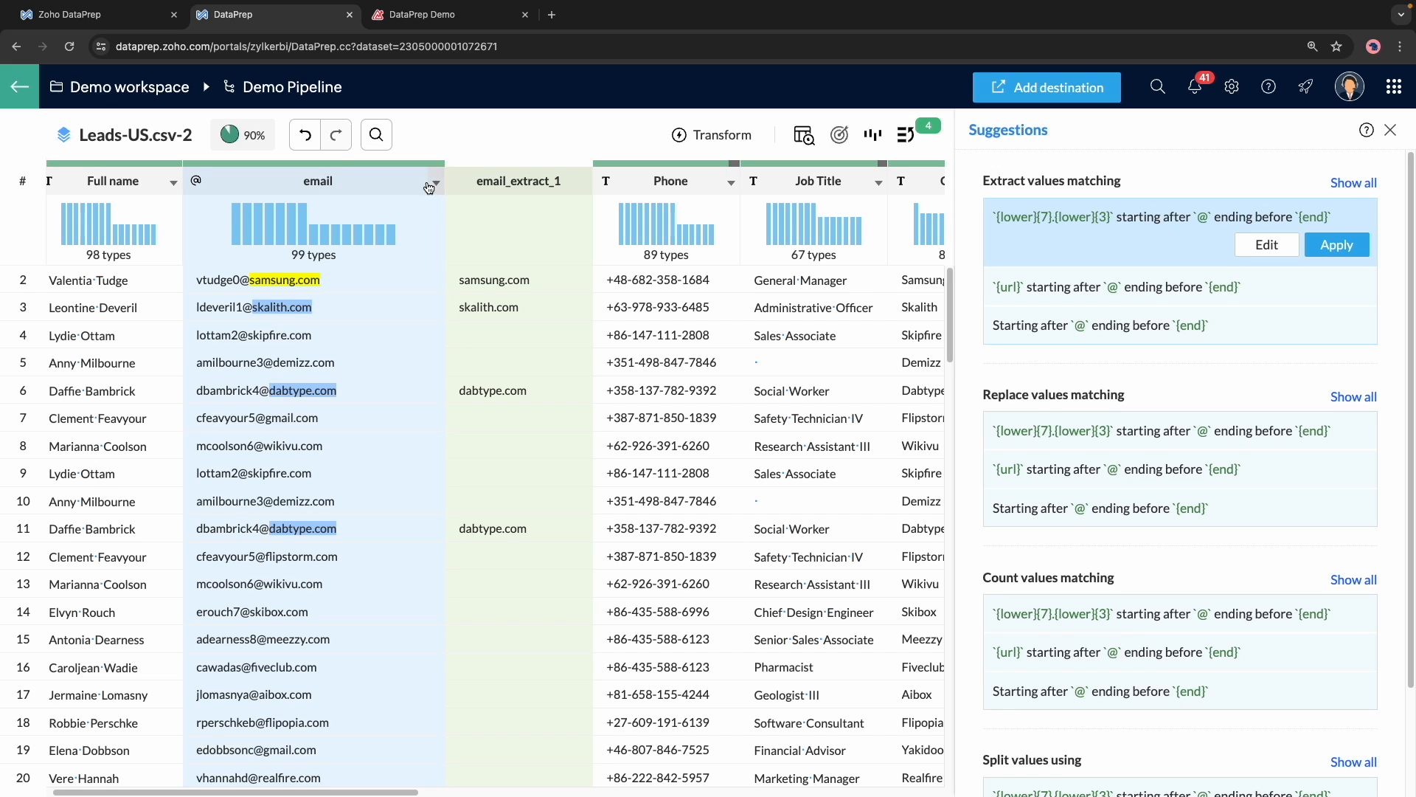
left_click(1390, 130)
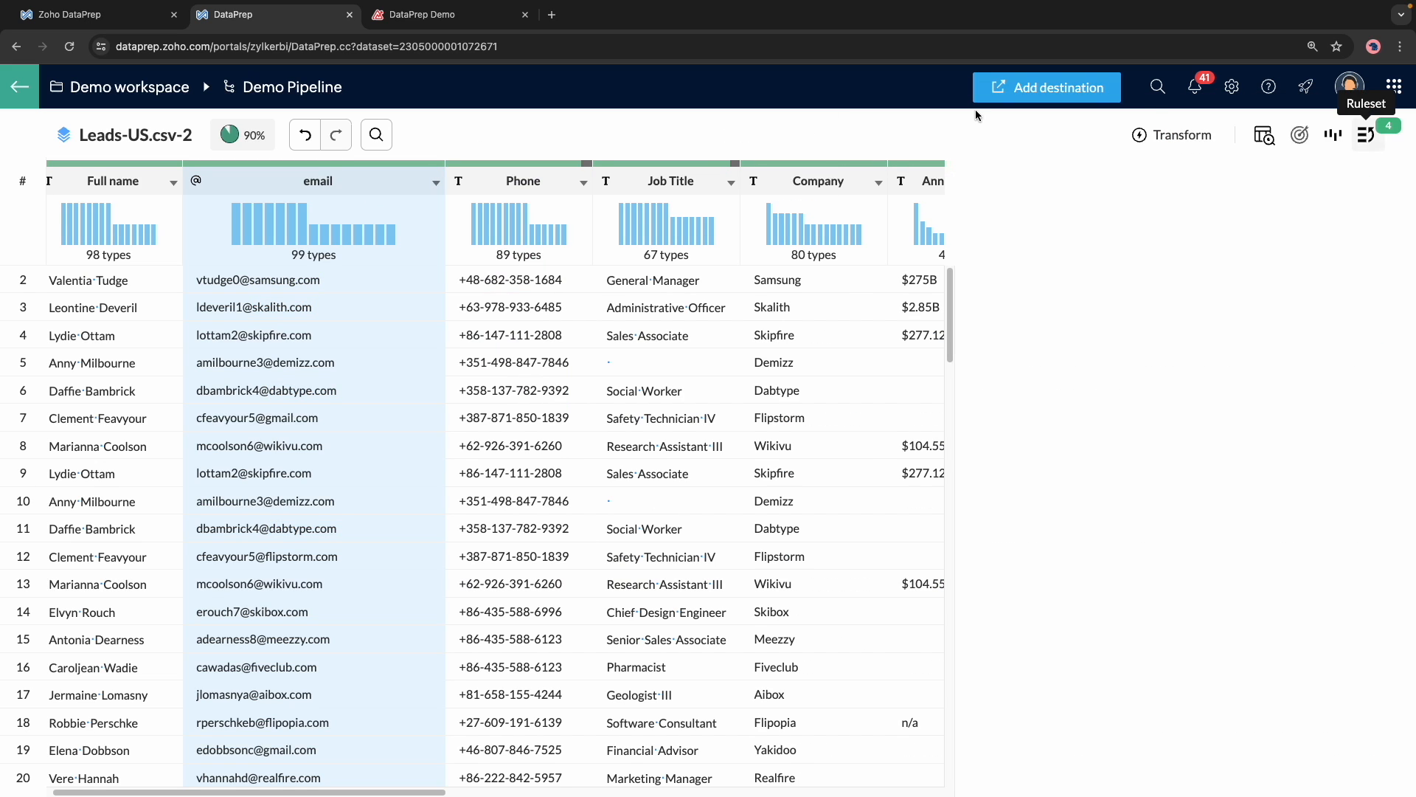
- Create a Domain column from the email column with Transform by example, giving samsung.com as the first row's example output
left_click(437, 184)
left_click(437, 184)
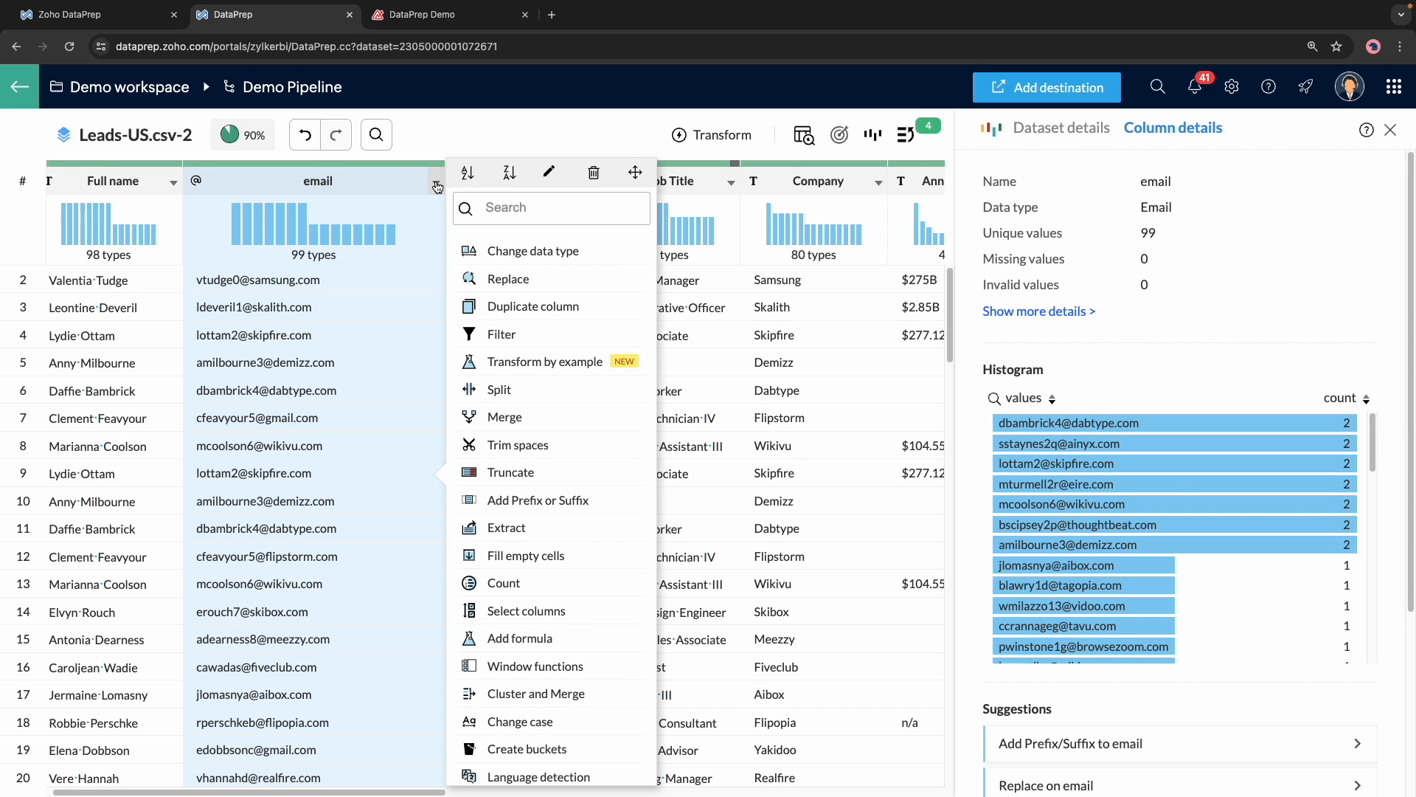
left_click(546, 362)
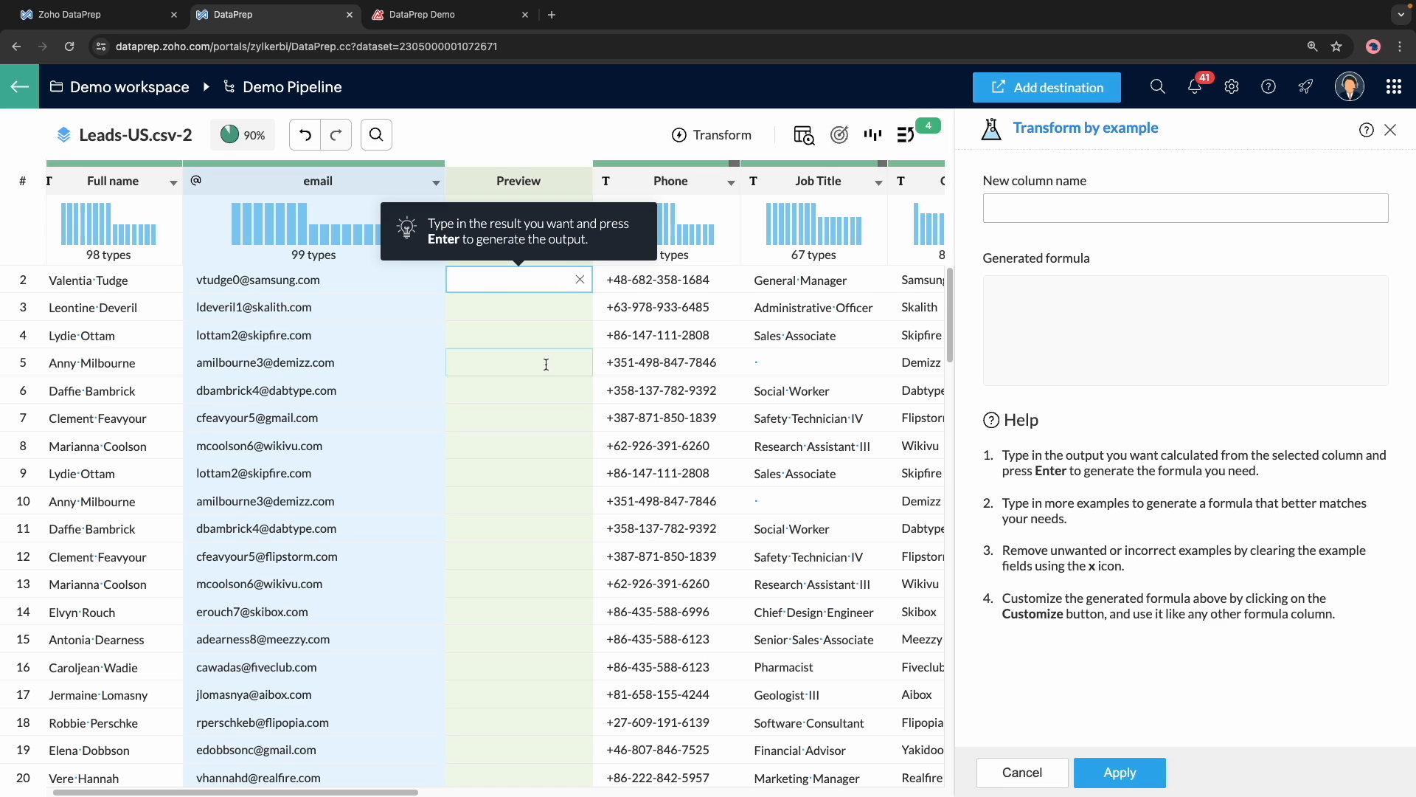
type("samsung.com")
key("Return")
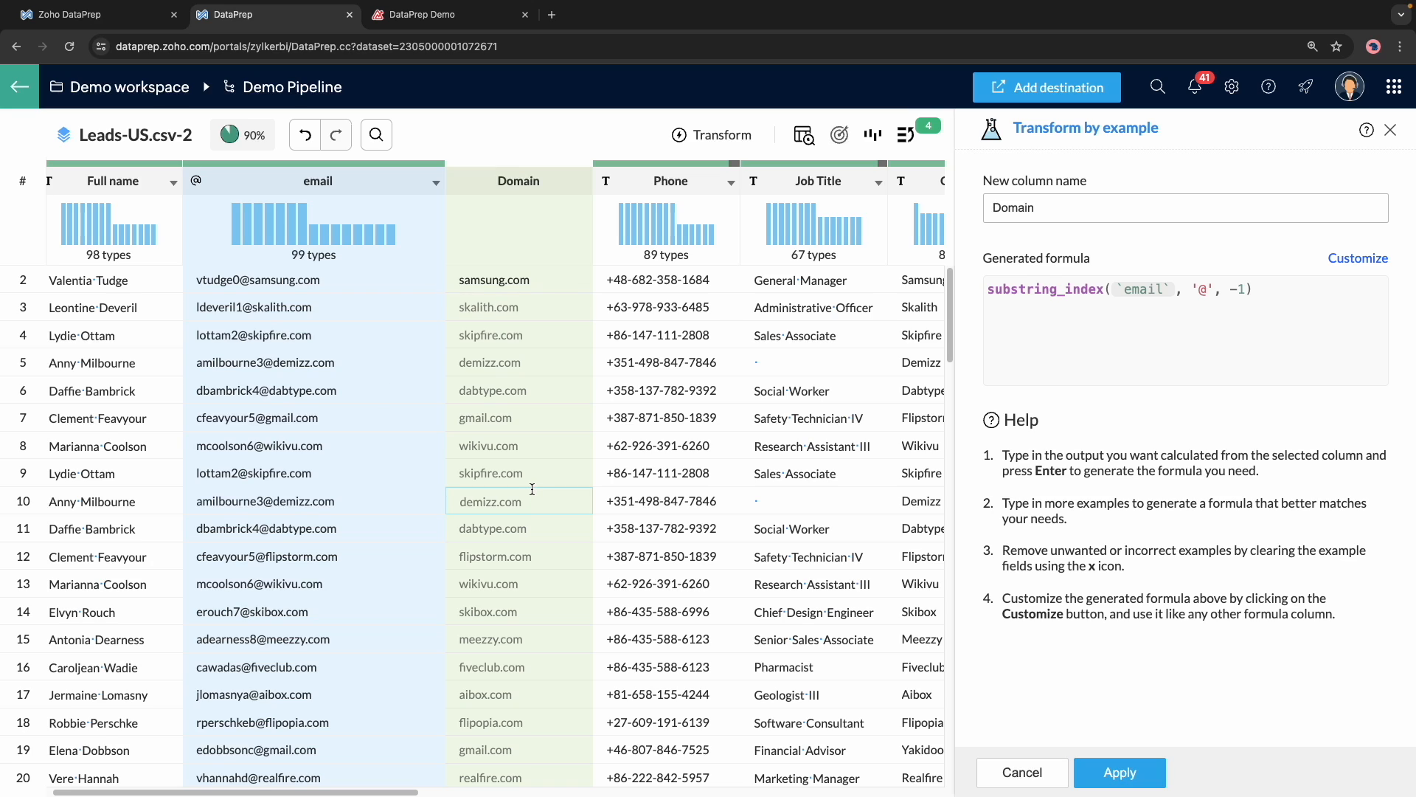
scroll(532, 489, "down", 5)
scroll(531, 489, "up", 5)
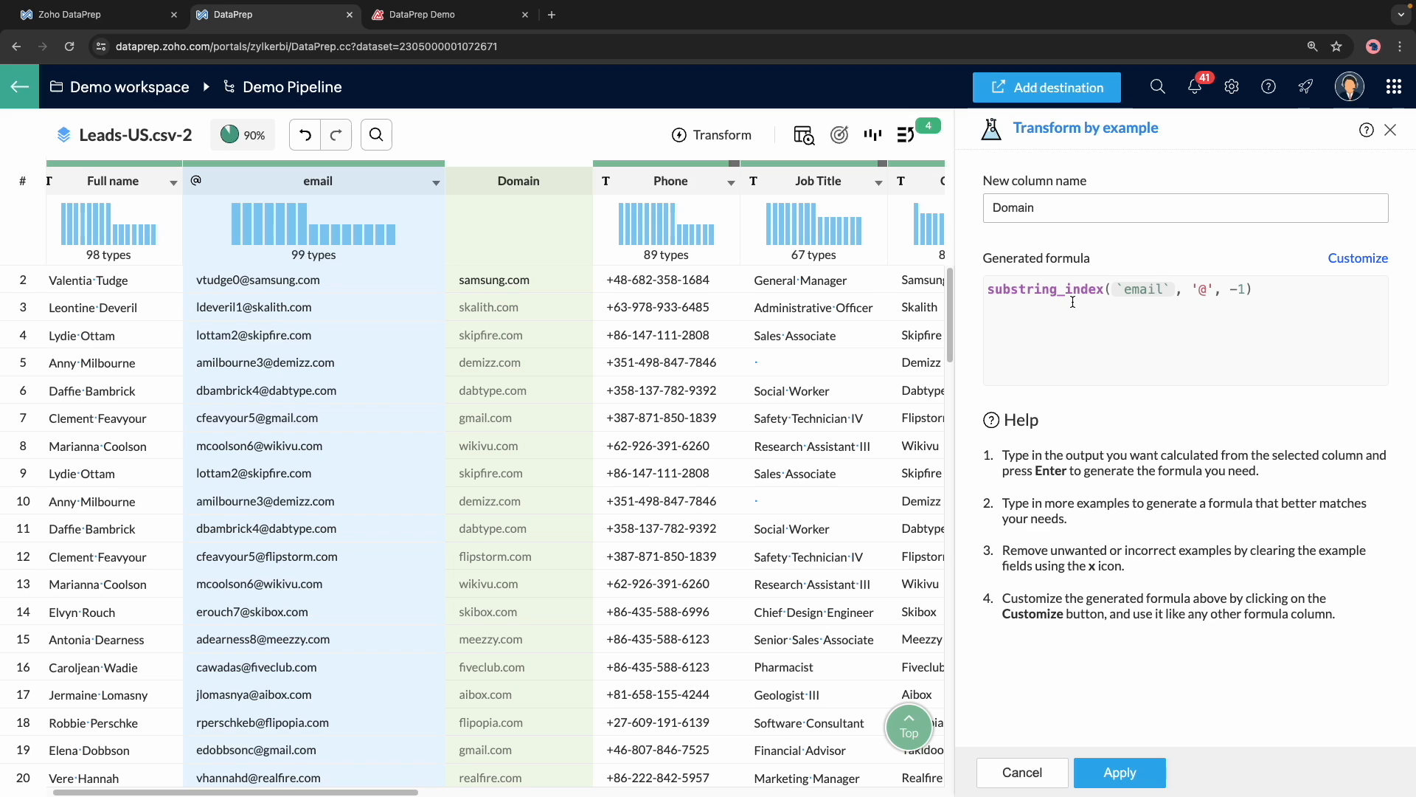
mouse_move(1064, 294)
left_click(1119, 770)
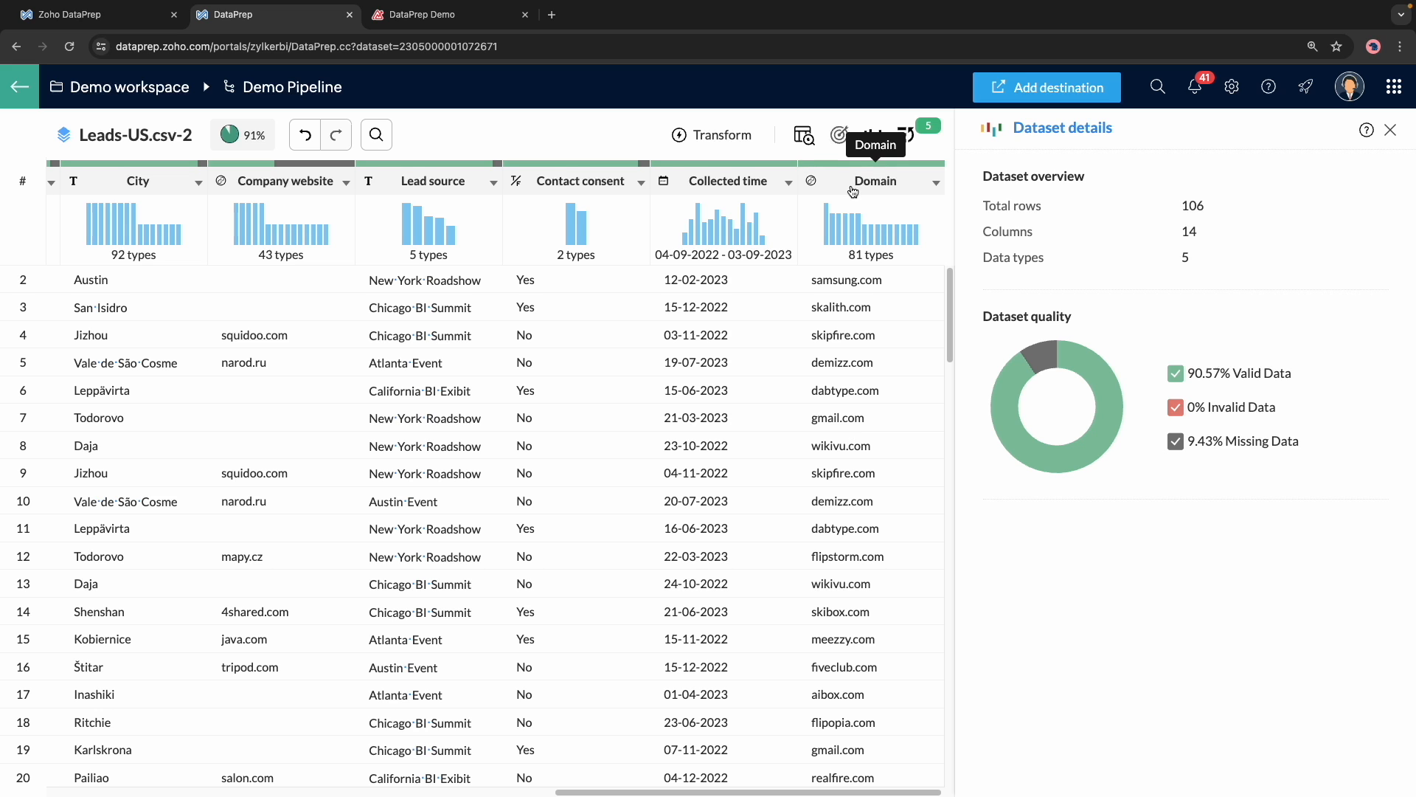
- Start a Create buckets transform on the Domain column and label unmatched values Business
left_click(935, 182)
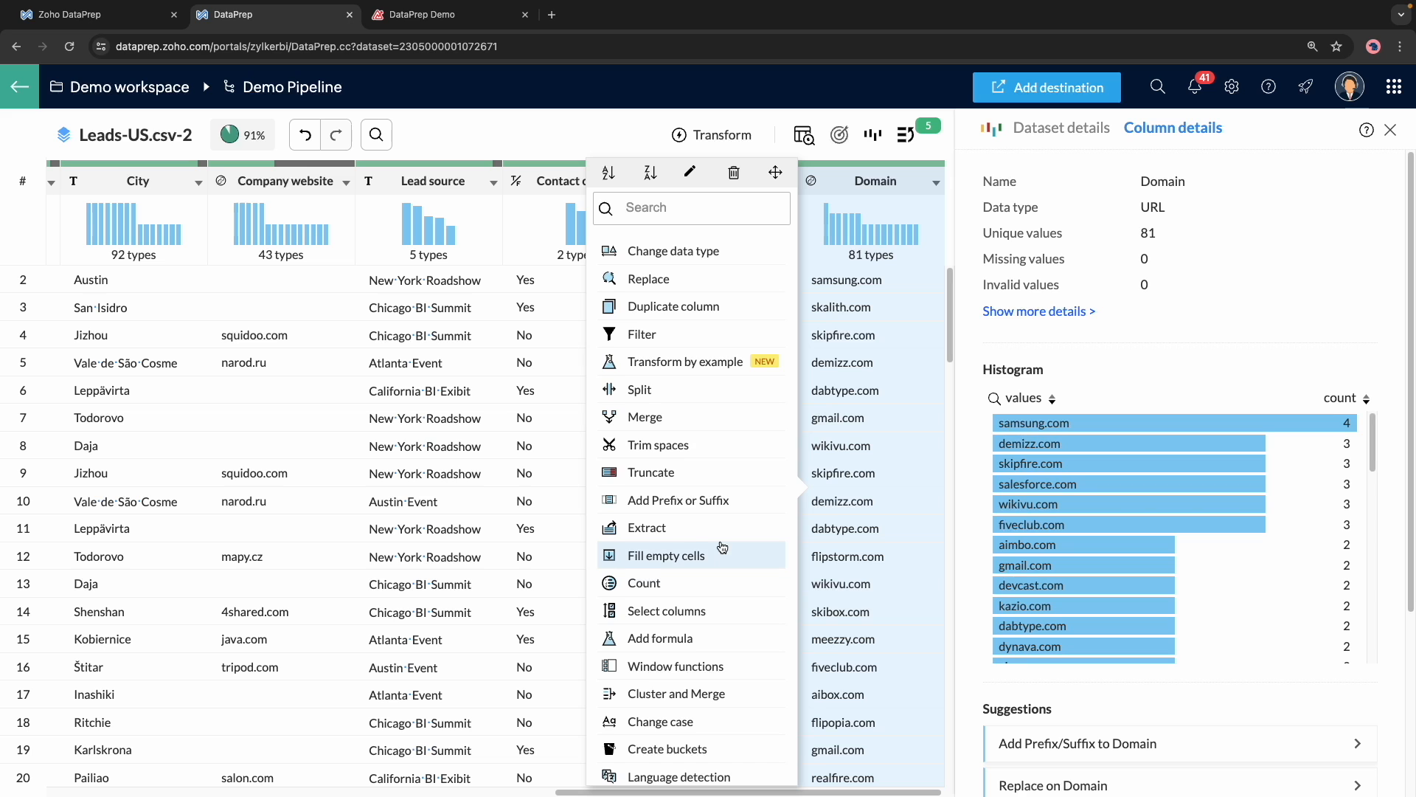
scroll(722, 547, "down", 3)
left_click(685, 649)
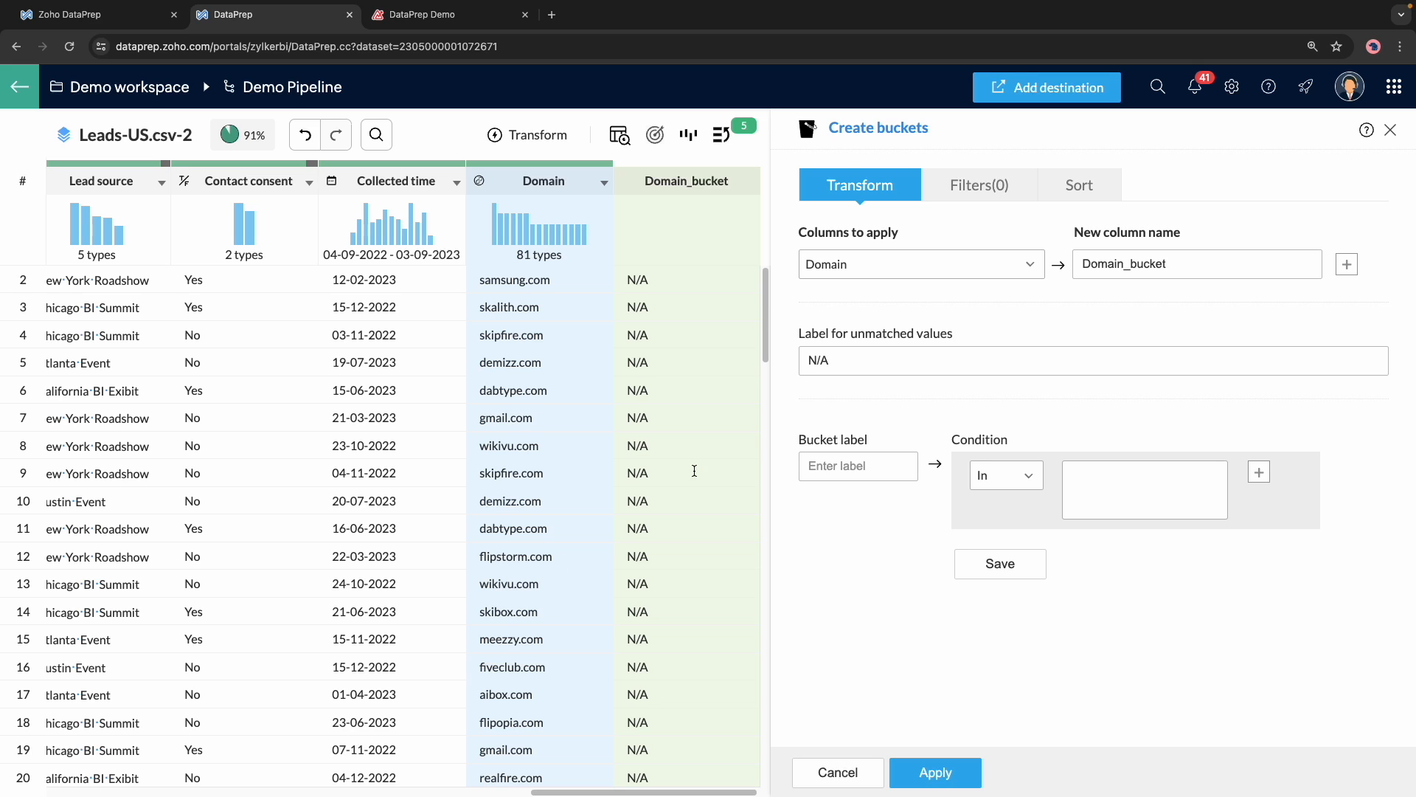
left_click(873, 356)
type("Business")
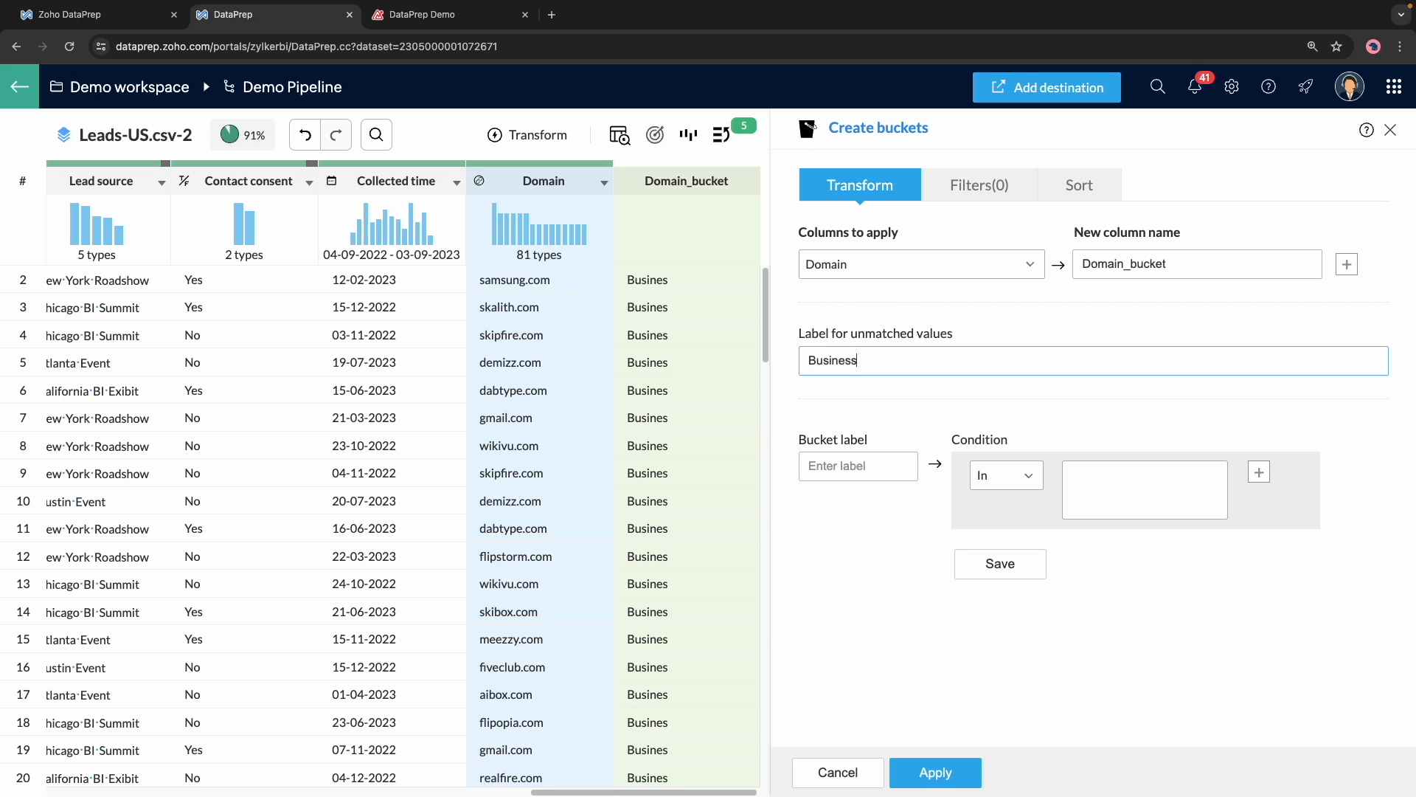
- Define a Public bucket for domains in gmail.com, yahoo.com and hotmail.com
left_click(846, 465)
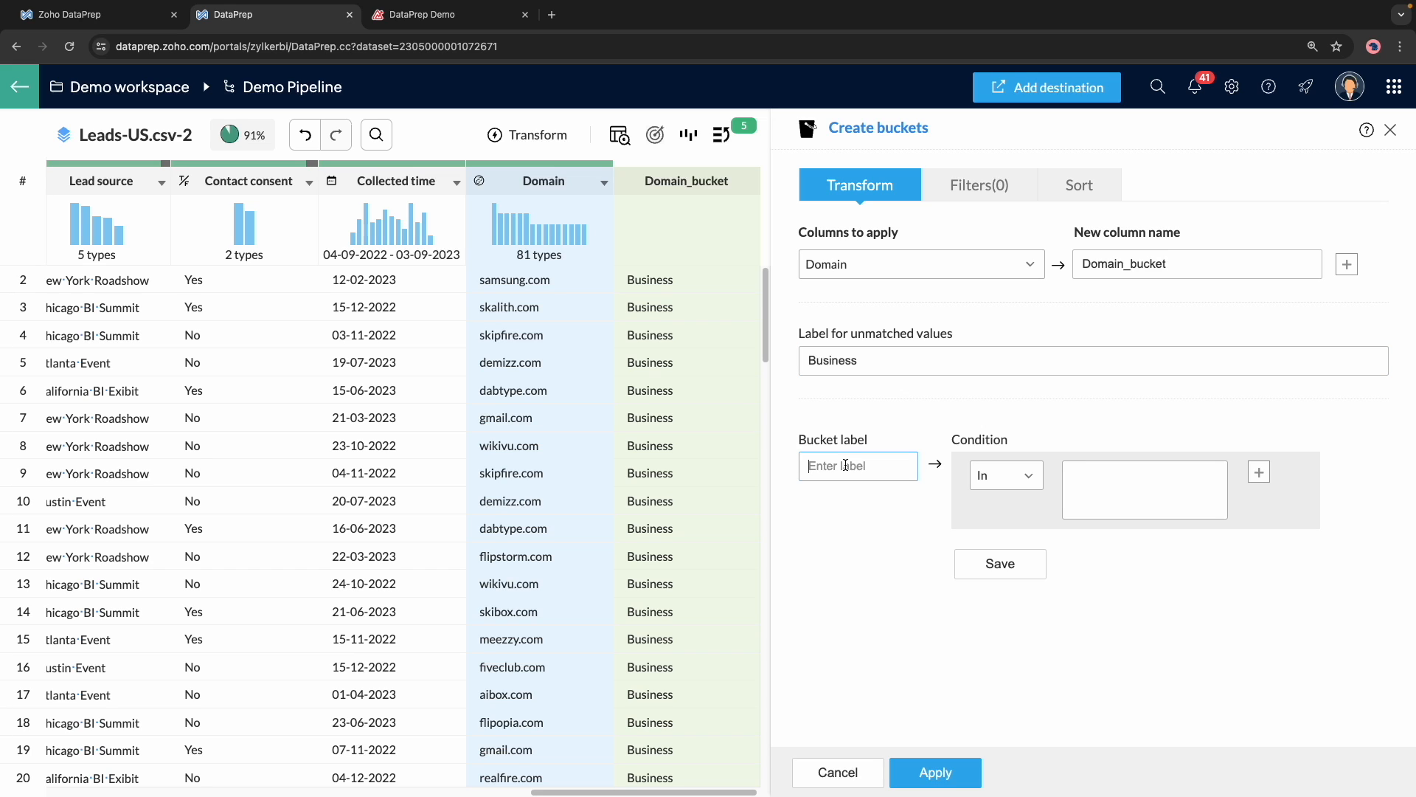
type("Public")
left_click(1093, 492)
type("gm")
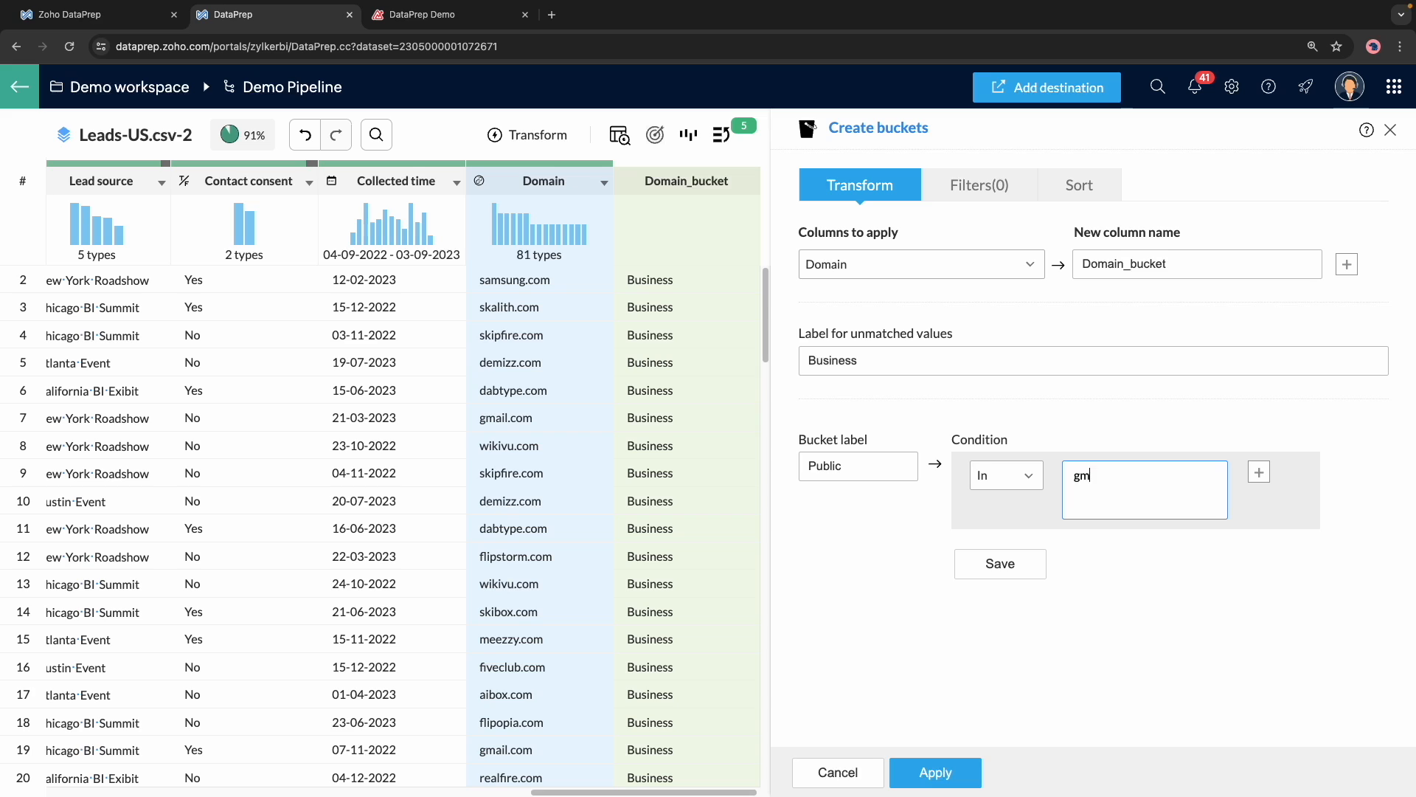
type("ail.com")
key("Return")
type("yahoo.com")
key("Return")
type("hotmail.com")
key("Return")
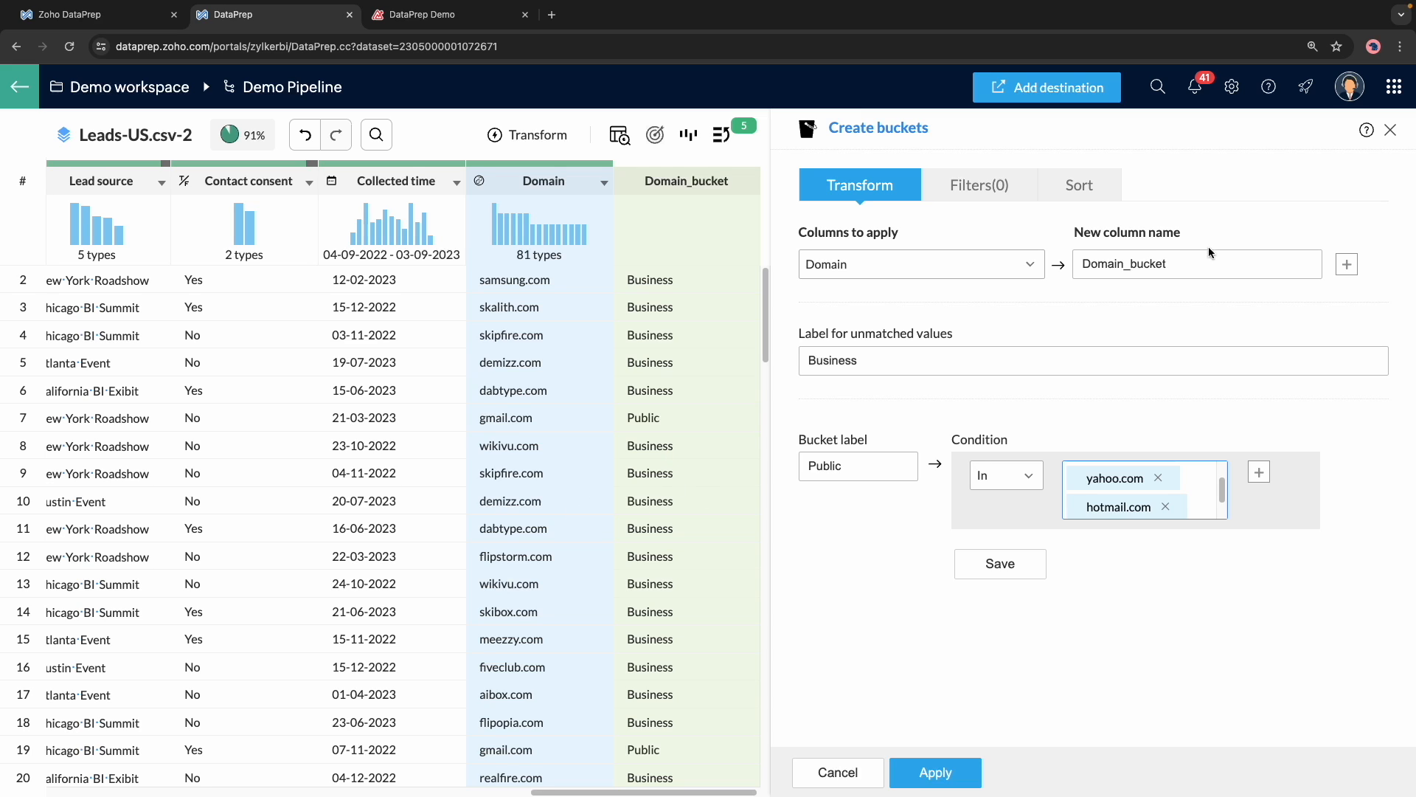
- Name the new bucket column Domain_type and apply the bucket transform
left_click_drag(1131, 264, 1169, 264)
type("type")
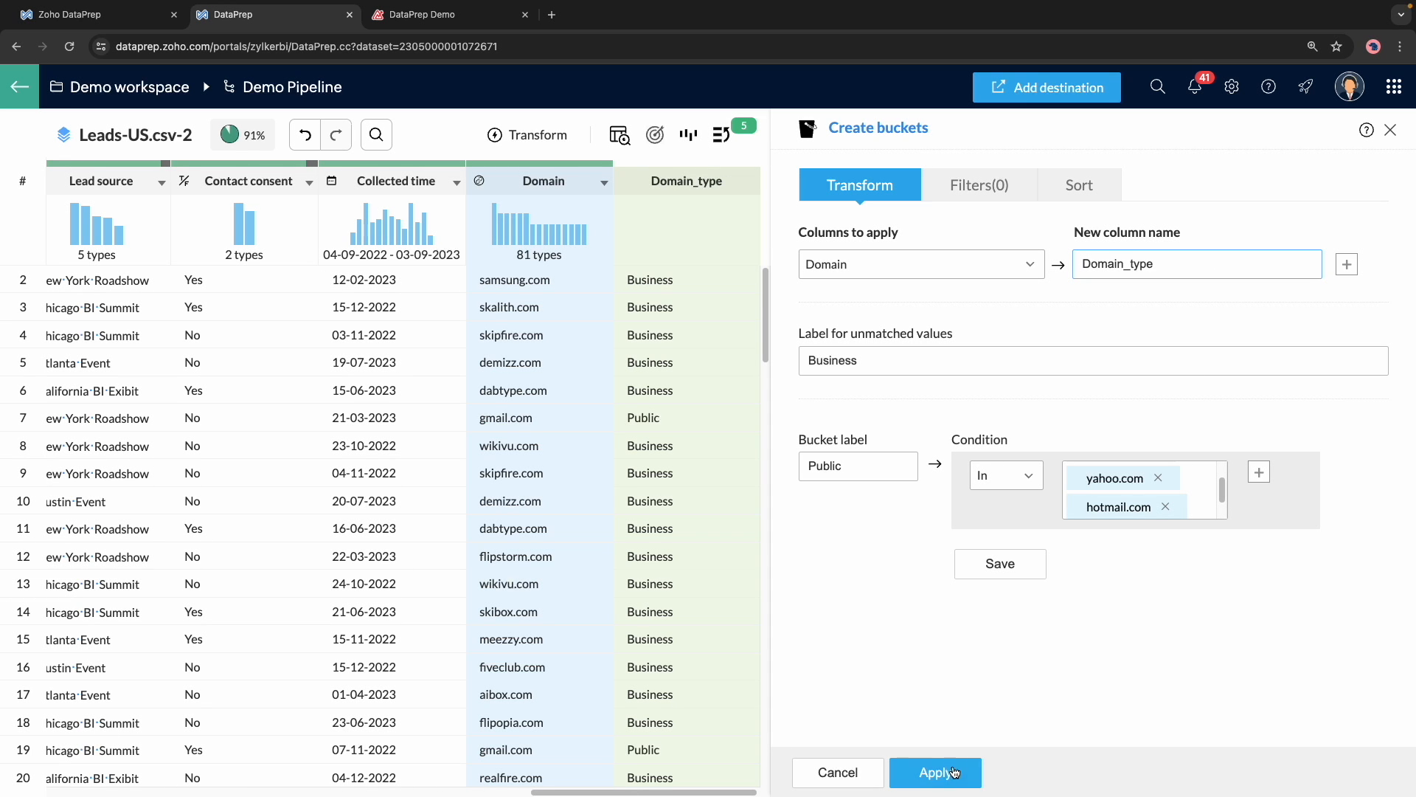
left_click(935, 772)
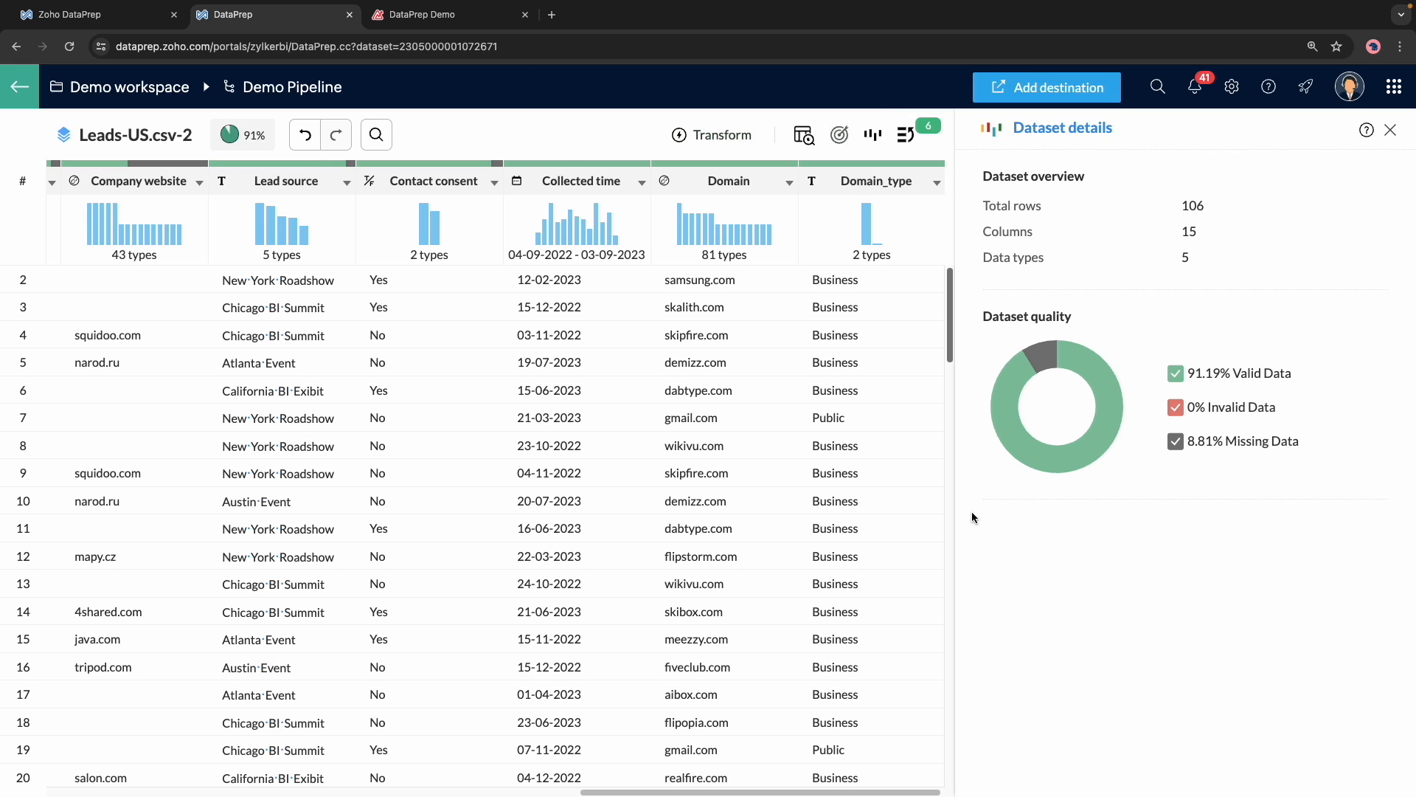
mouse_move(865, 230)
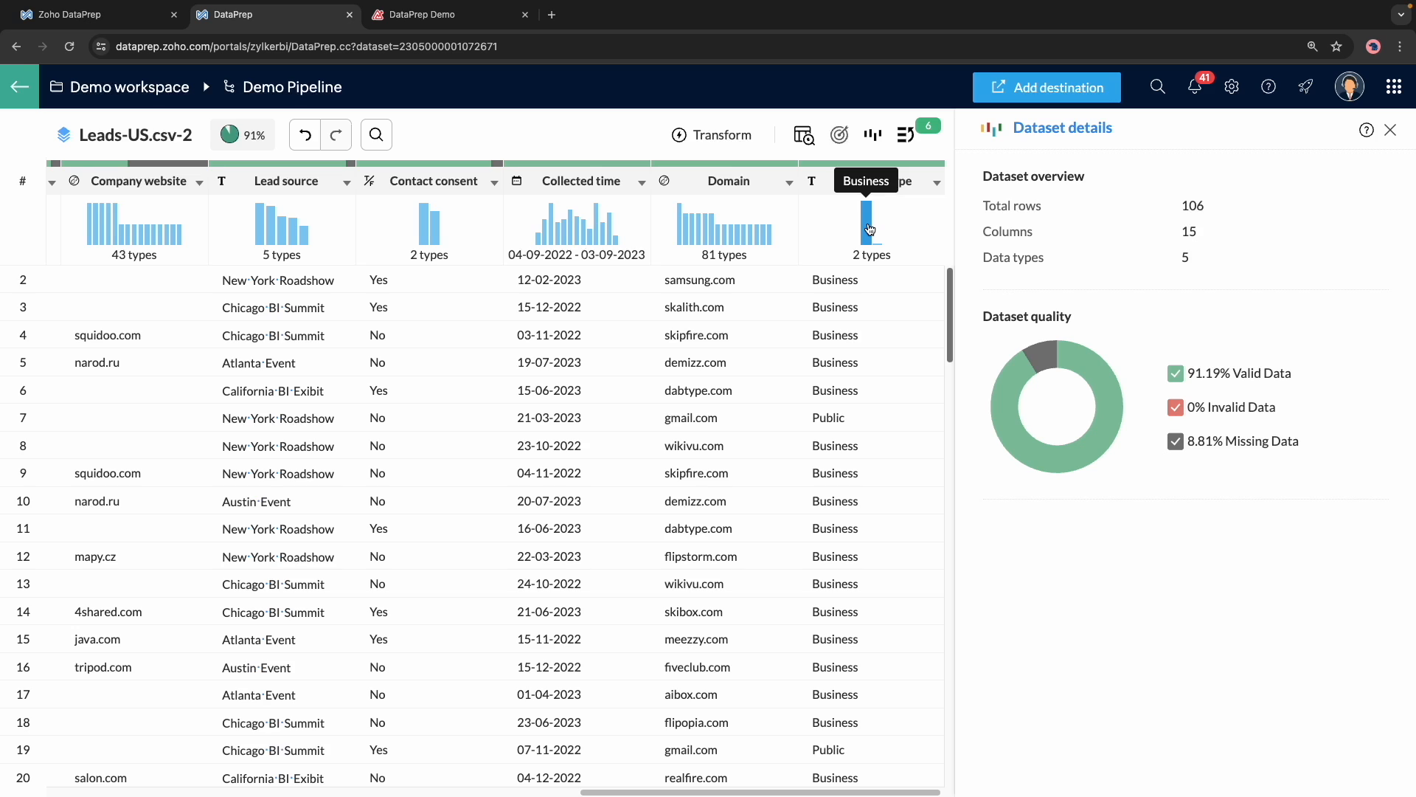
- Filter the rows to the Business Domain_type and start a Fill empty cells transform on the Company website column
left_click(869, 229)
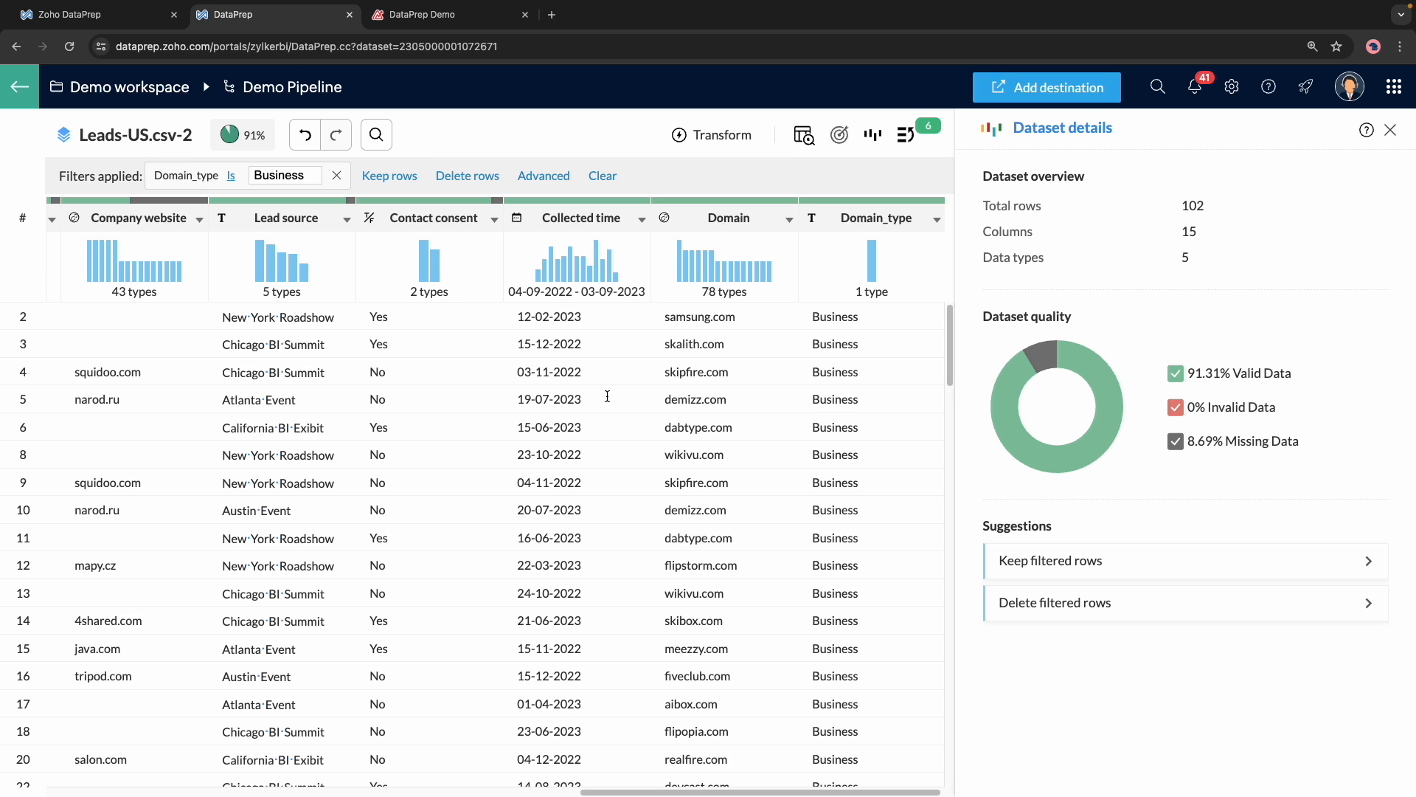
scroll(607, 396, "left", 5)
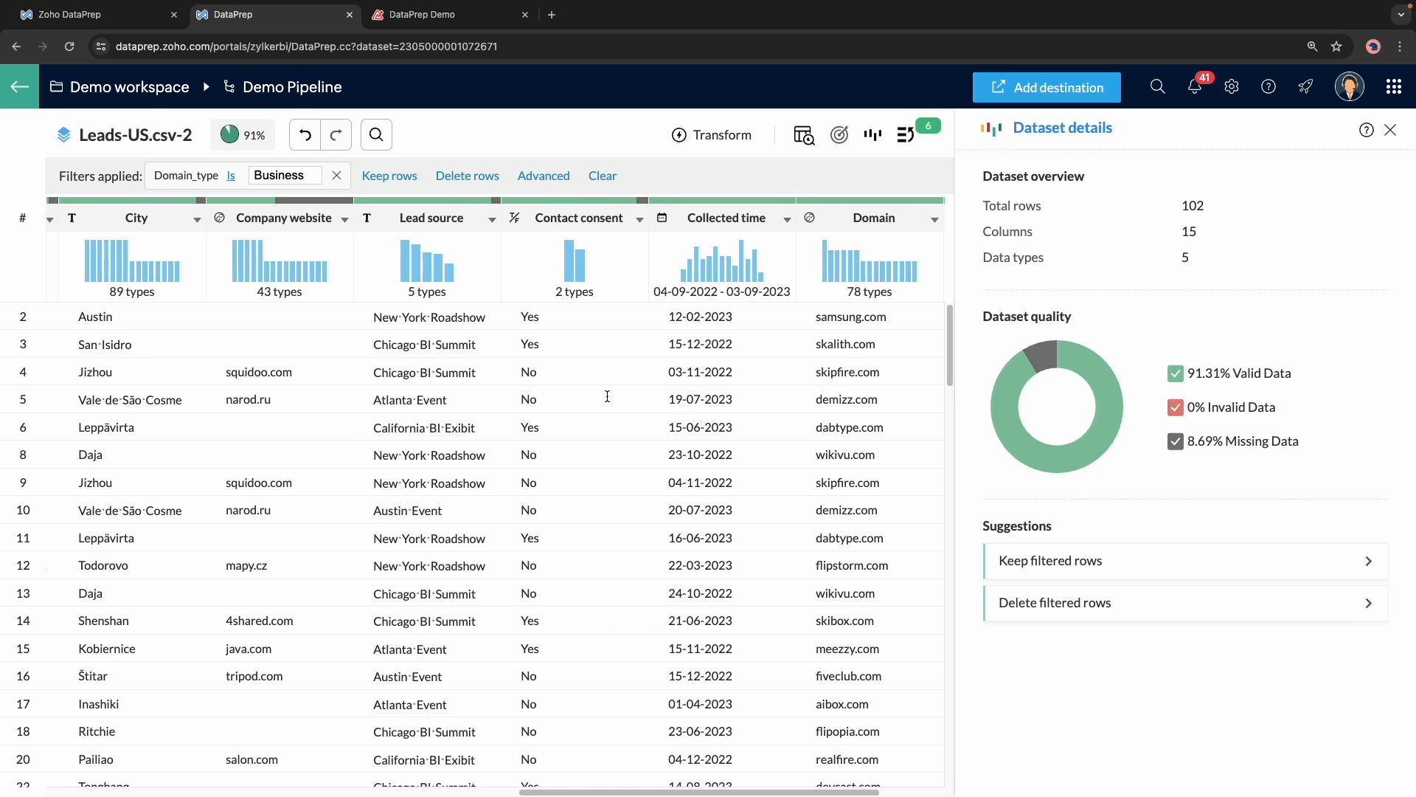
left_click(328, 228)
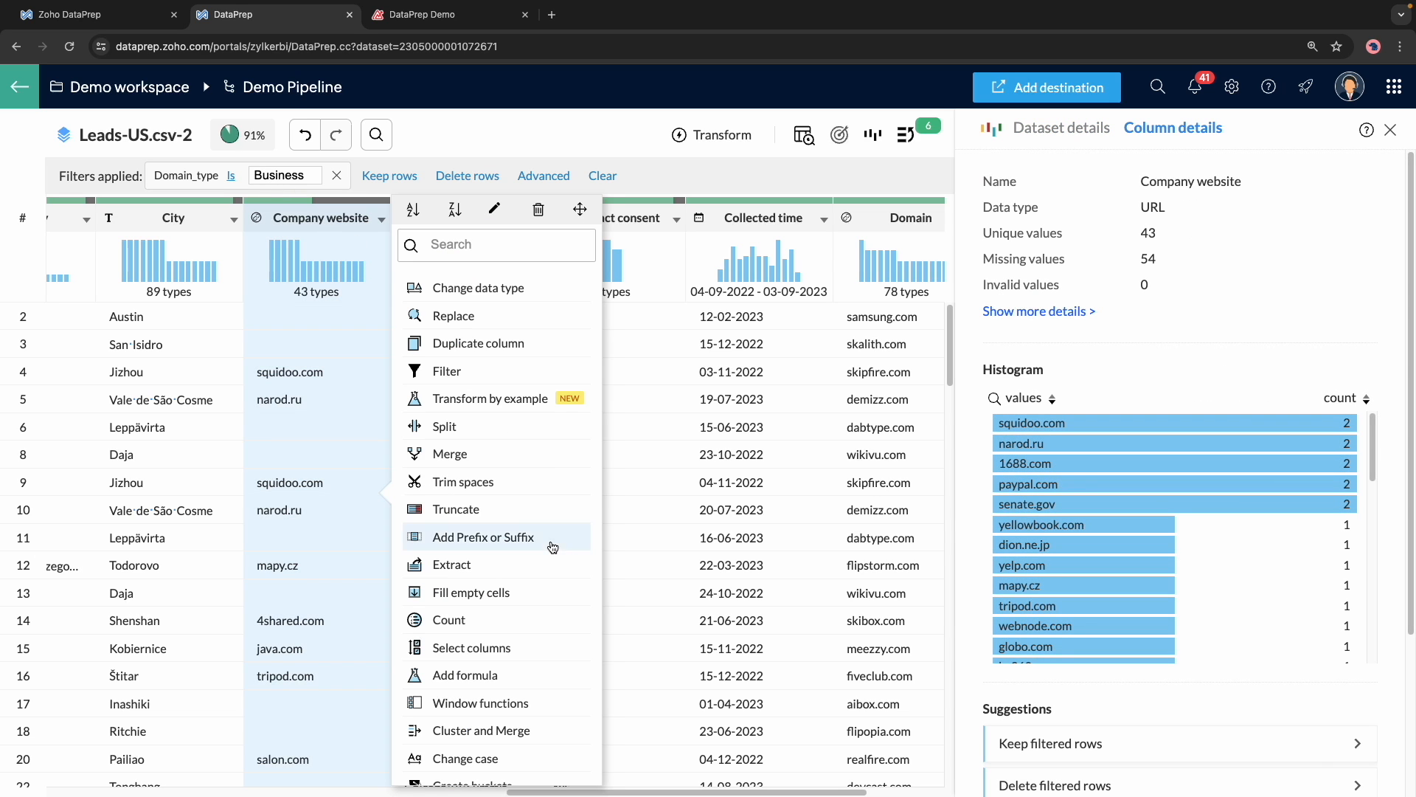
left_click(520, 599)
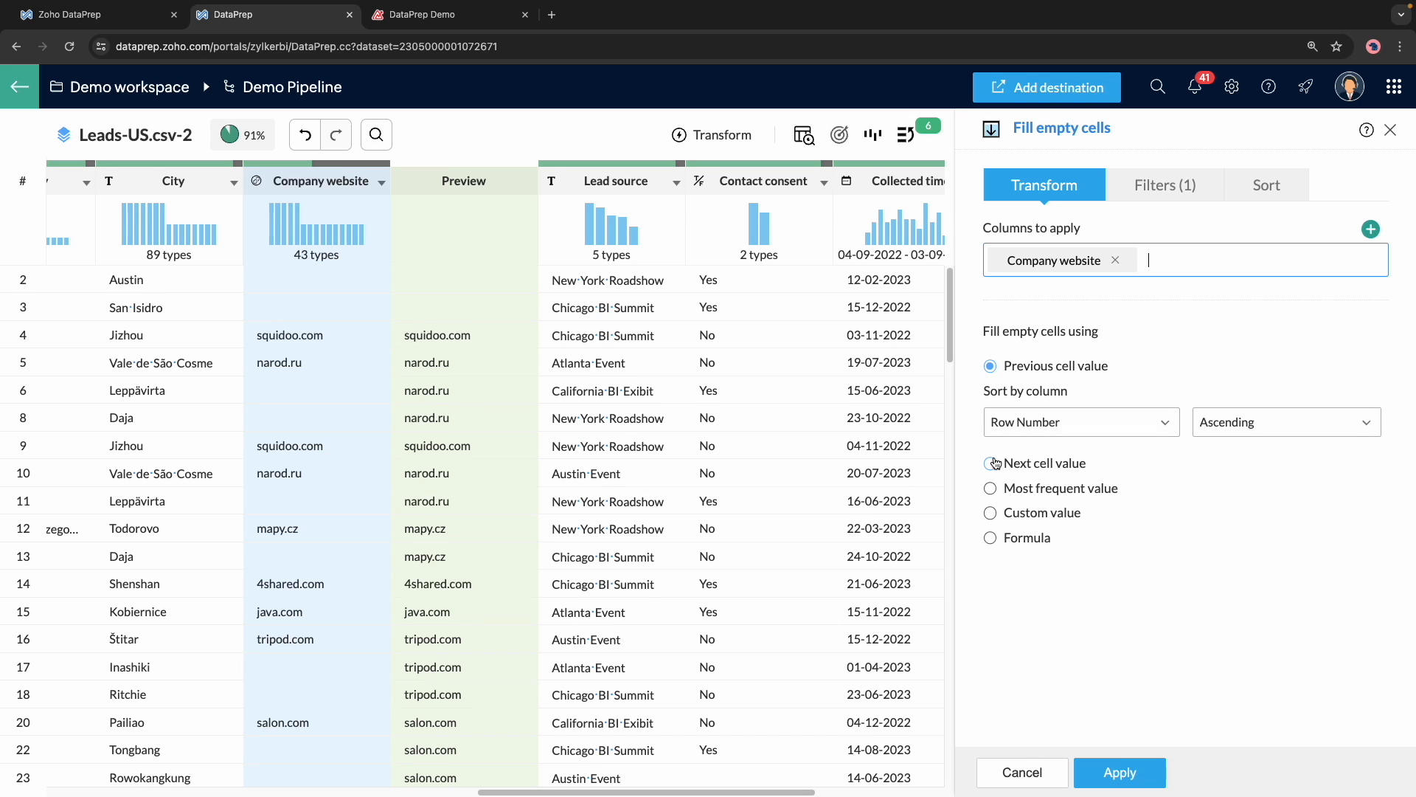
- Try filling the empty Company website cells with the custom value na
left_click(991, 515)
left_click(1043, 494)
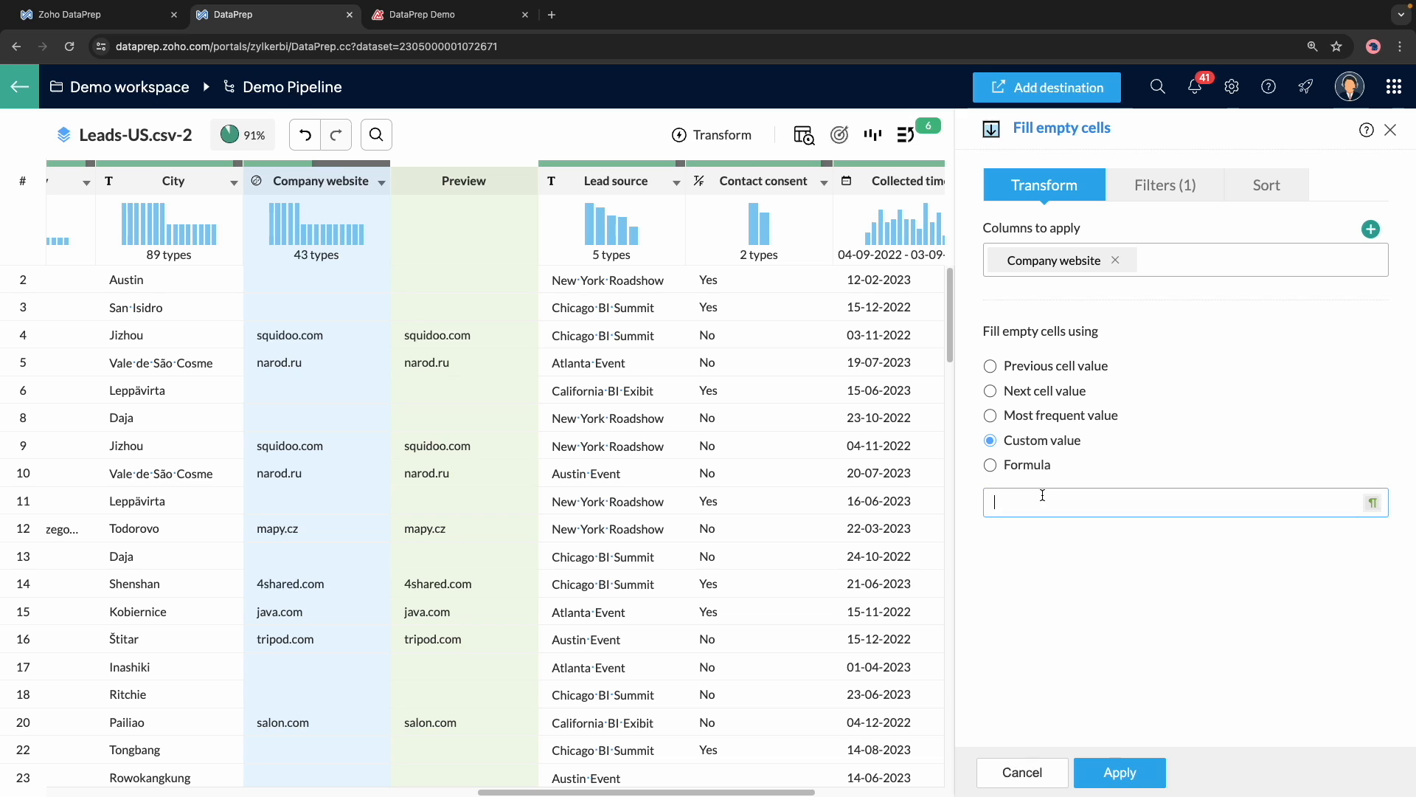
type("na")
key("BackSpace")
key("BackSpace")
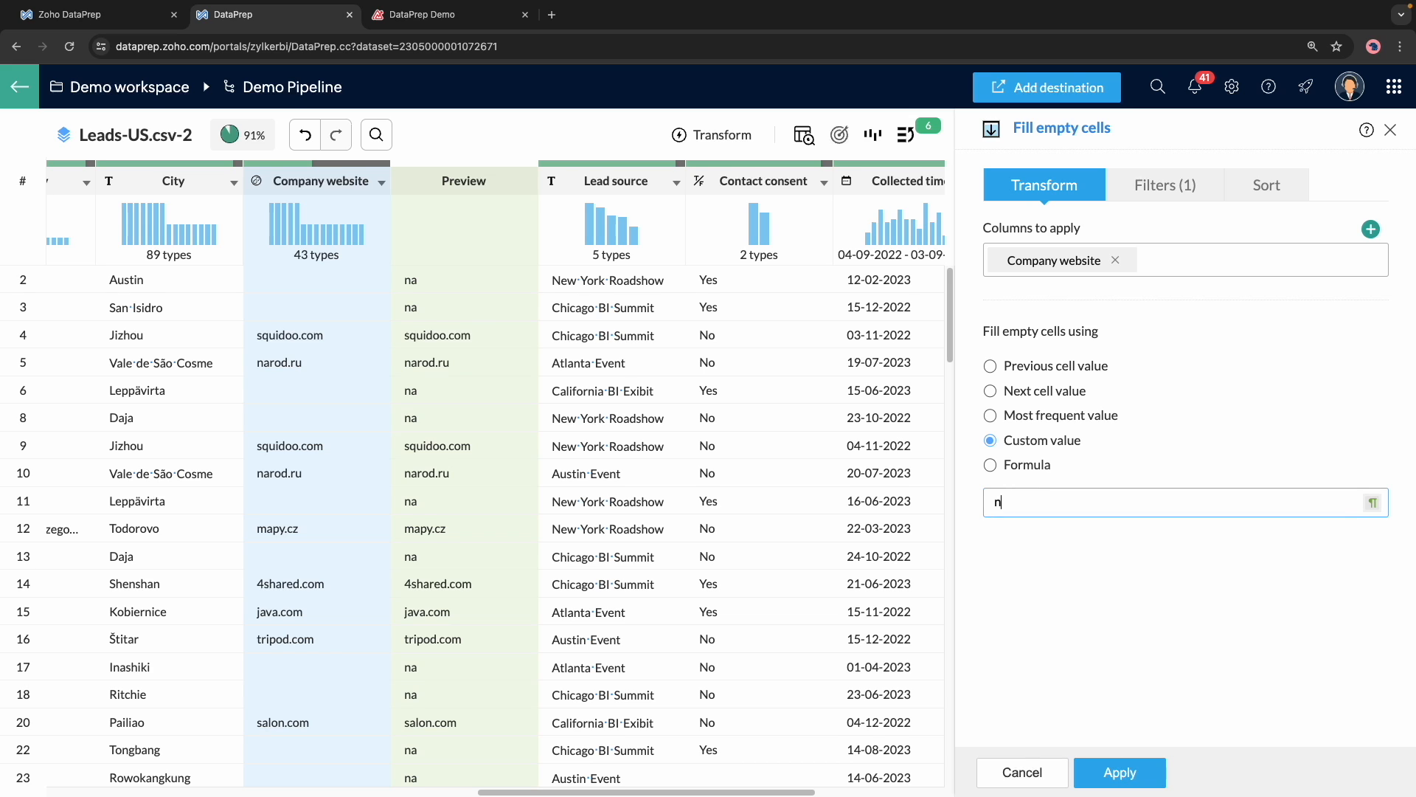
- Set the empty cells to be filled by formula, using the Domain column as the formula
left_click(992, 465)
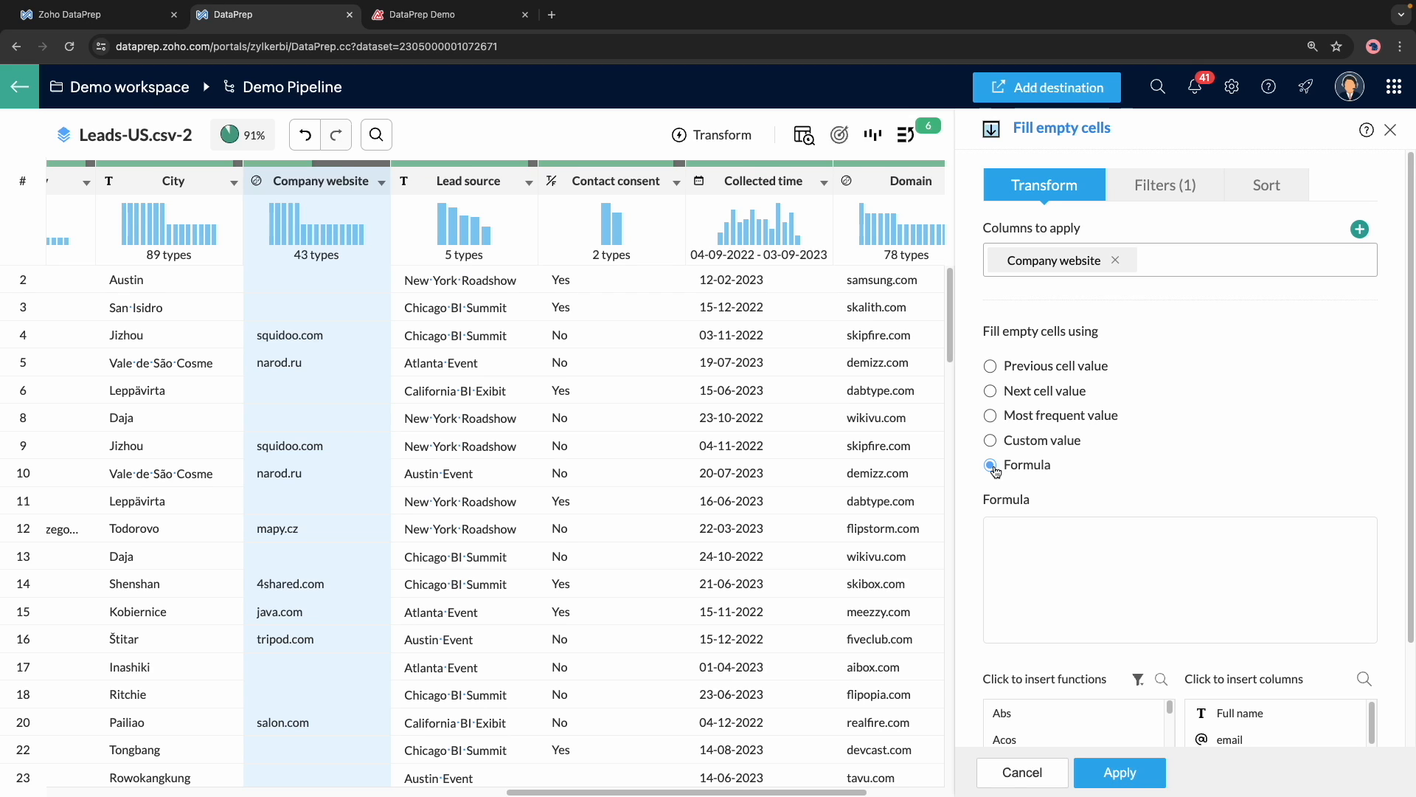
scroll(1164, 445, "down", 3)
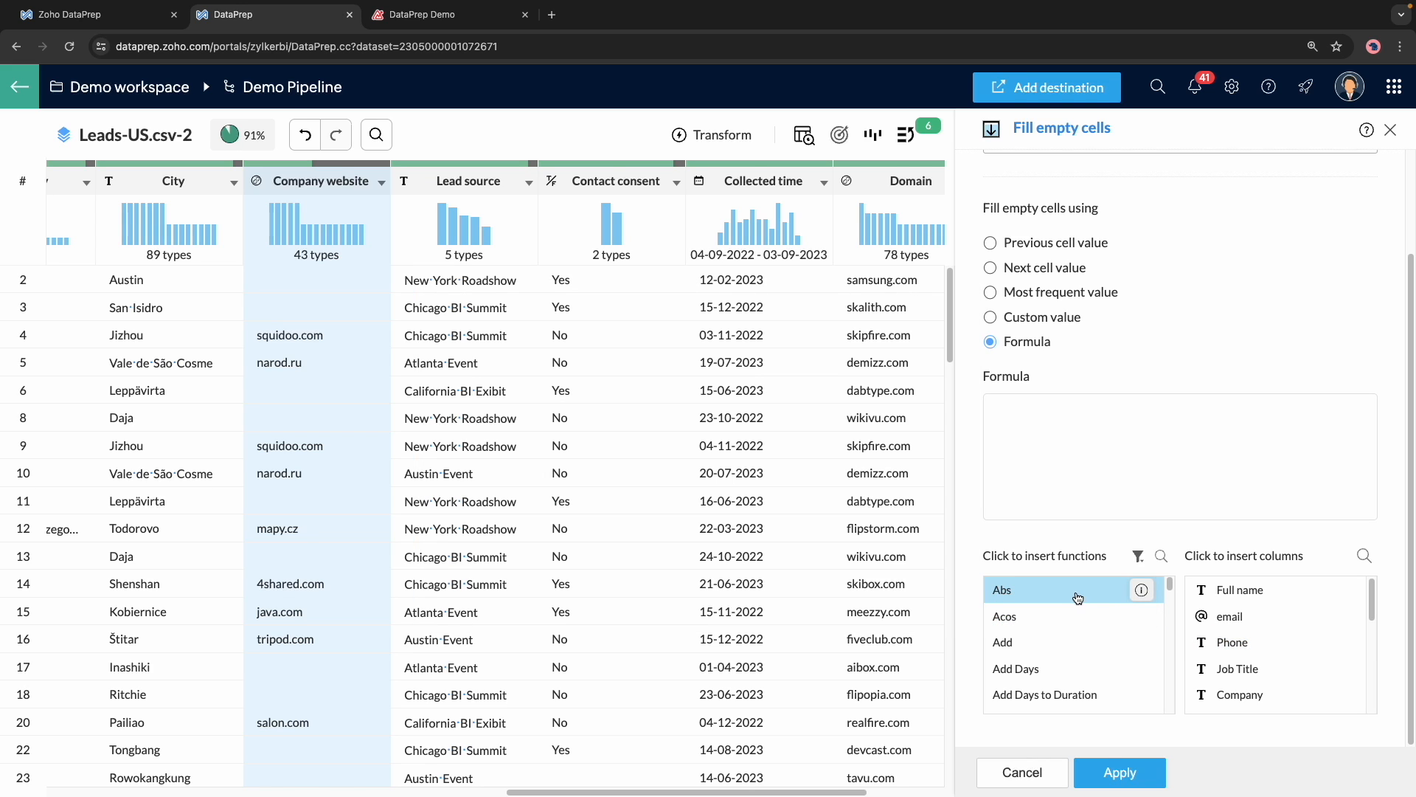
scroll(1270, 661, "down", 5)
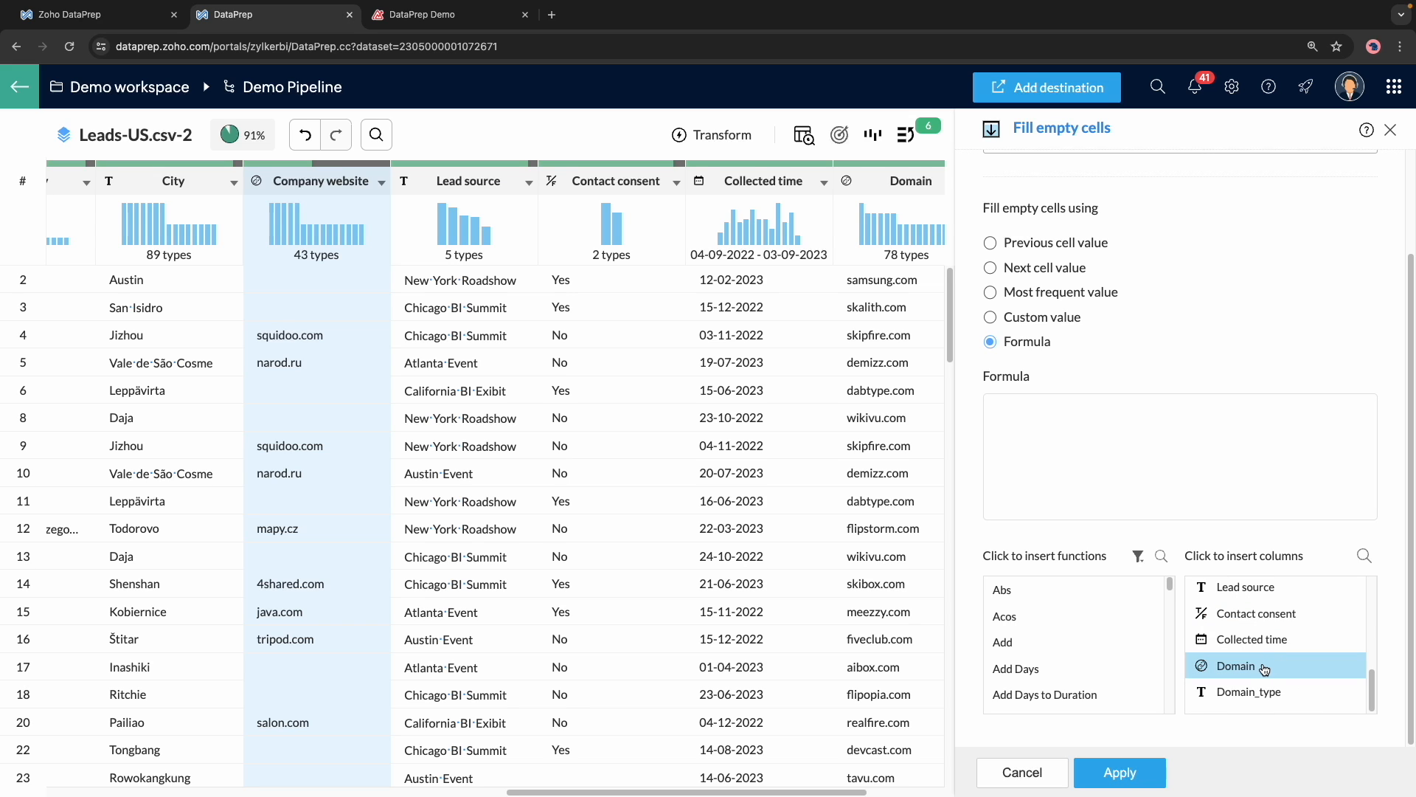
left_click(1263, 667)
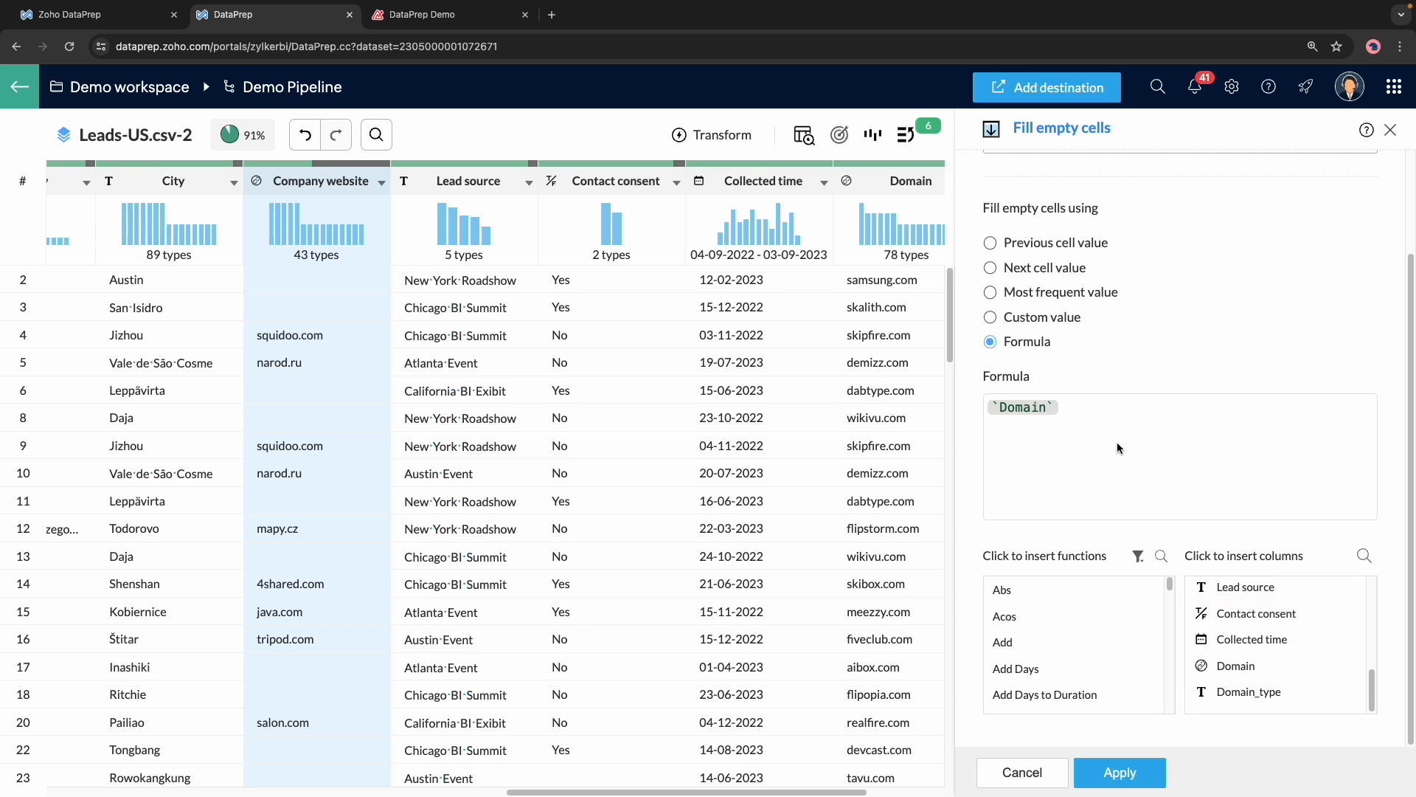
scroll(1087, 462, "up", 3)
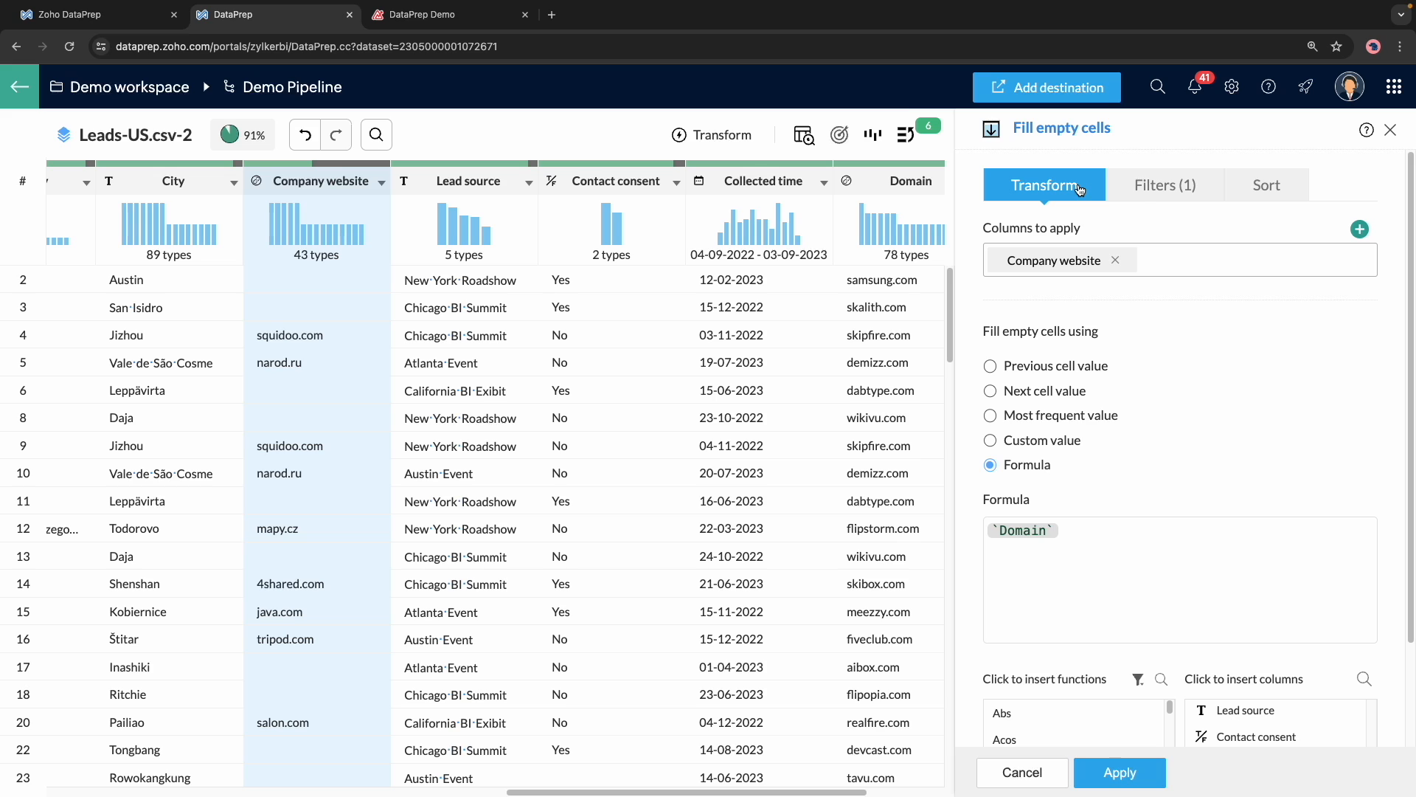
- Review the Domain_type is Business filter and apply the fill to the filtered rows only
left_click(1145, 193)
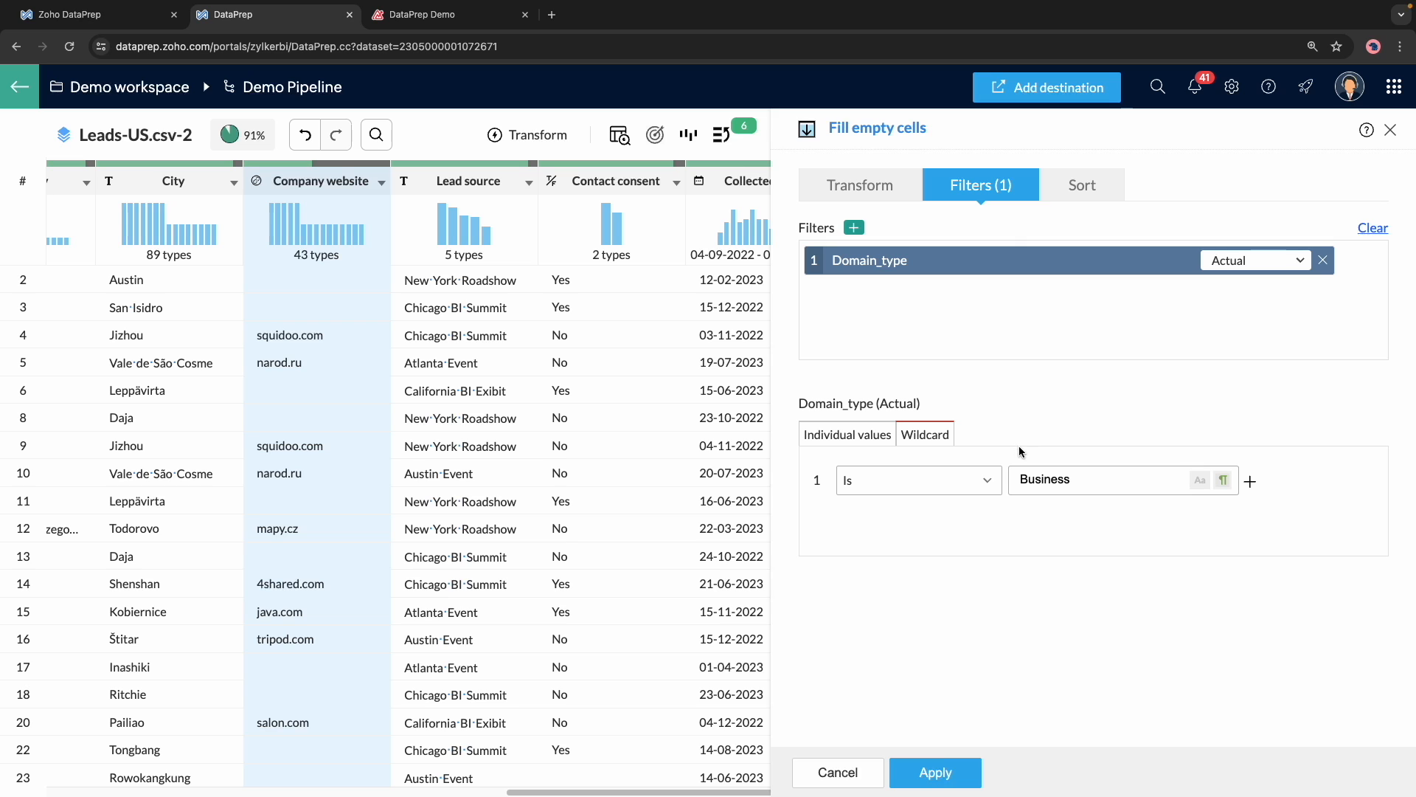
left_click(949, 774)
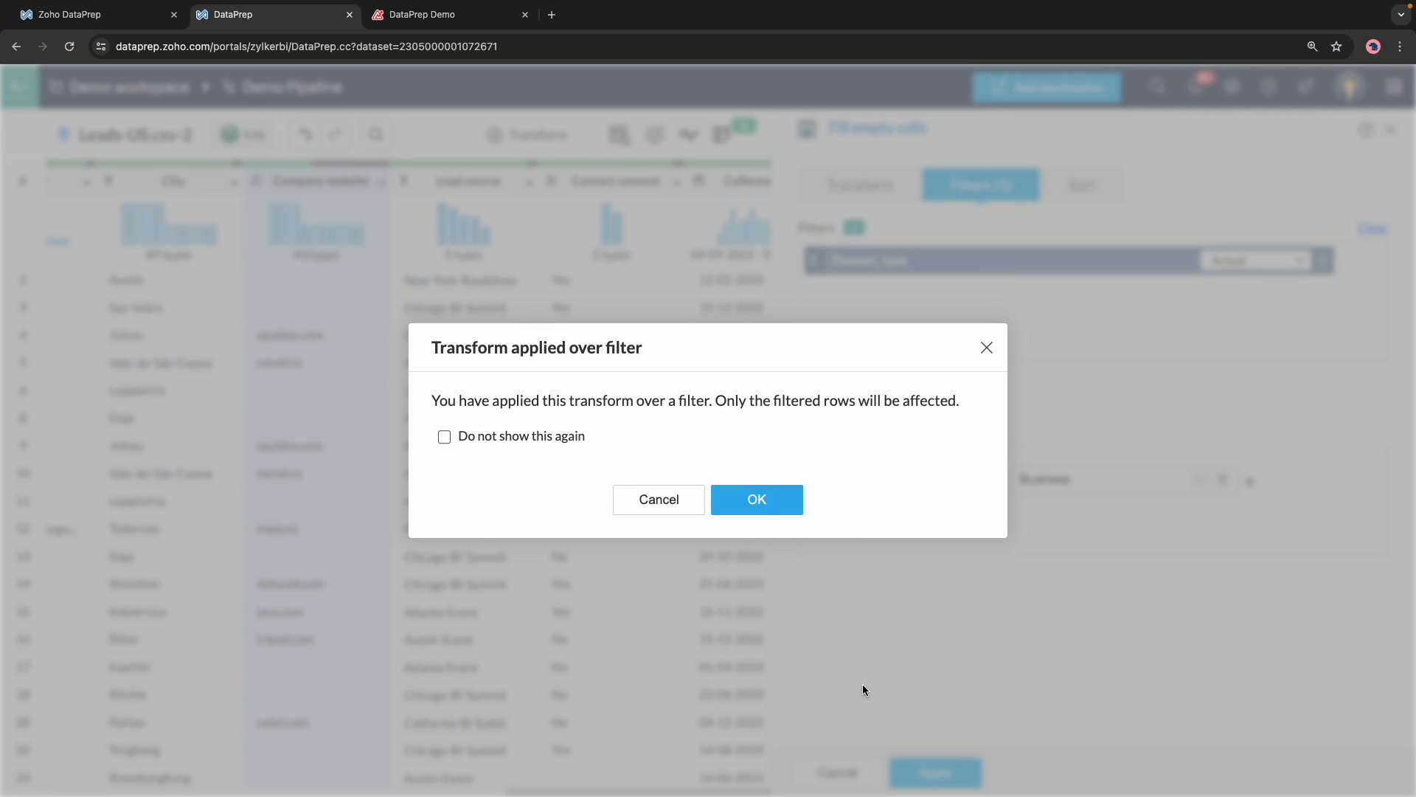
left_click(779, 509)
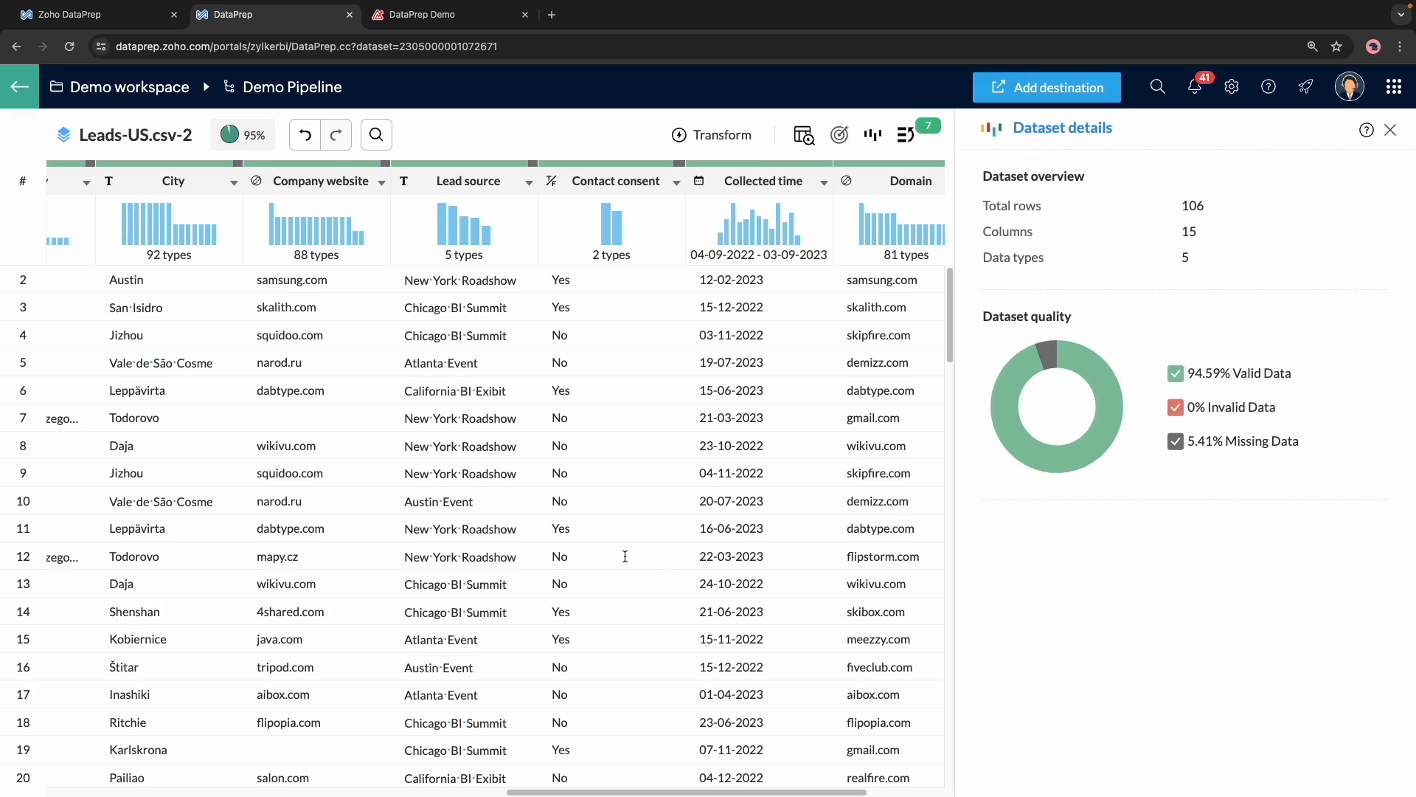
- Start a column-wise deduplication on the email column and preview the duplicate rows
scroll(624, 556, "left", 10)
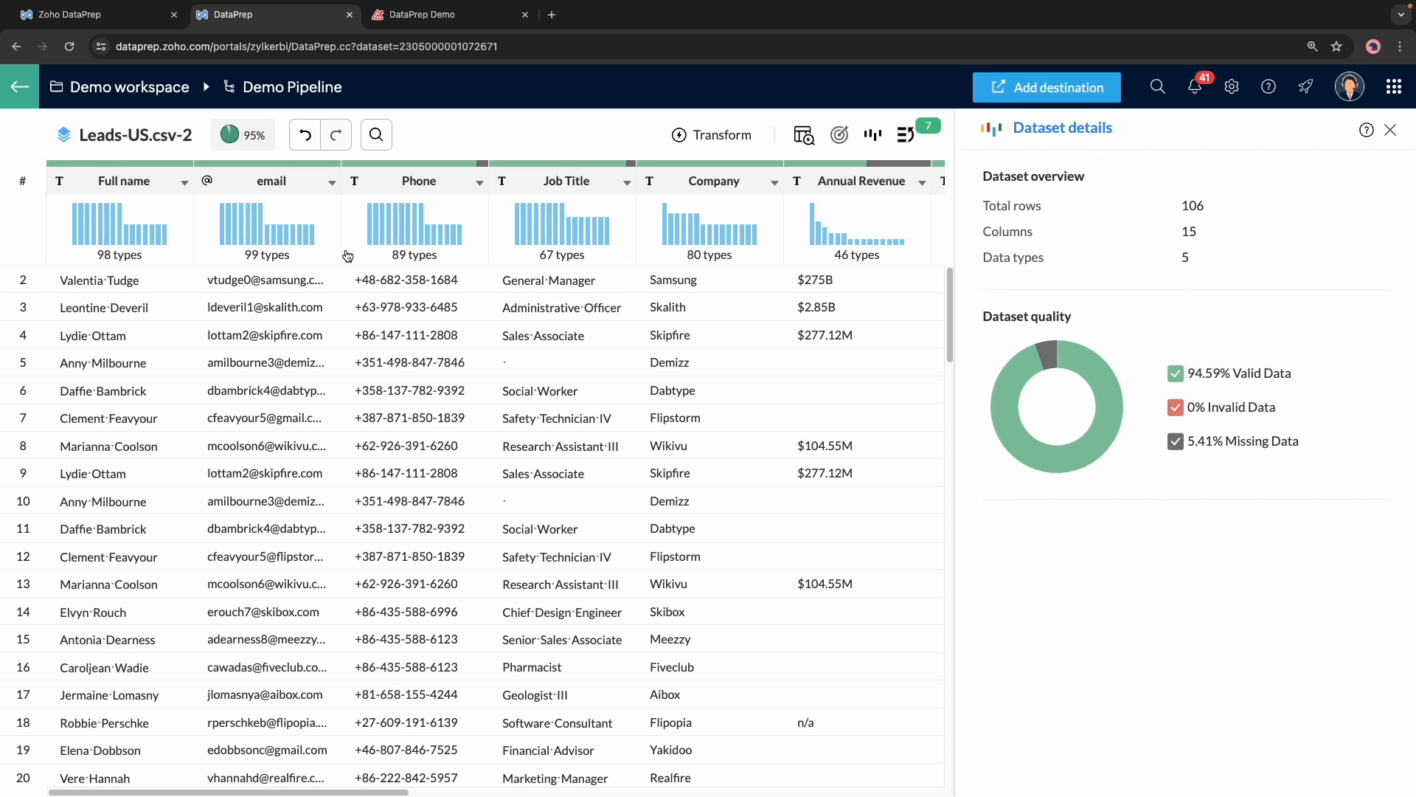
left_click(268, 188)
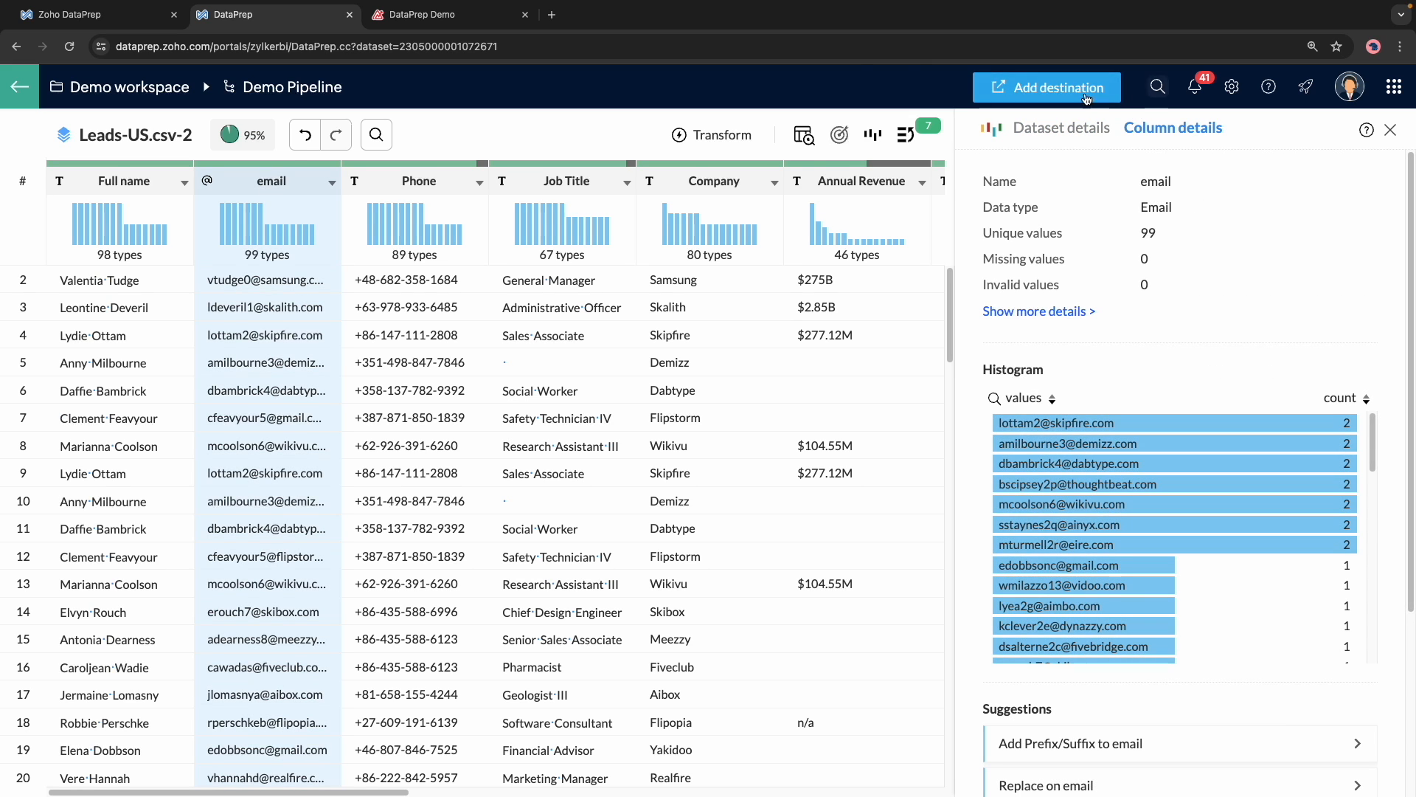
left_click(725, 137)
mouse_move(730, 181)
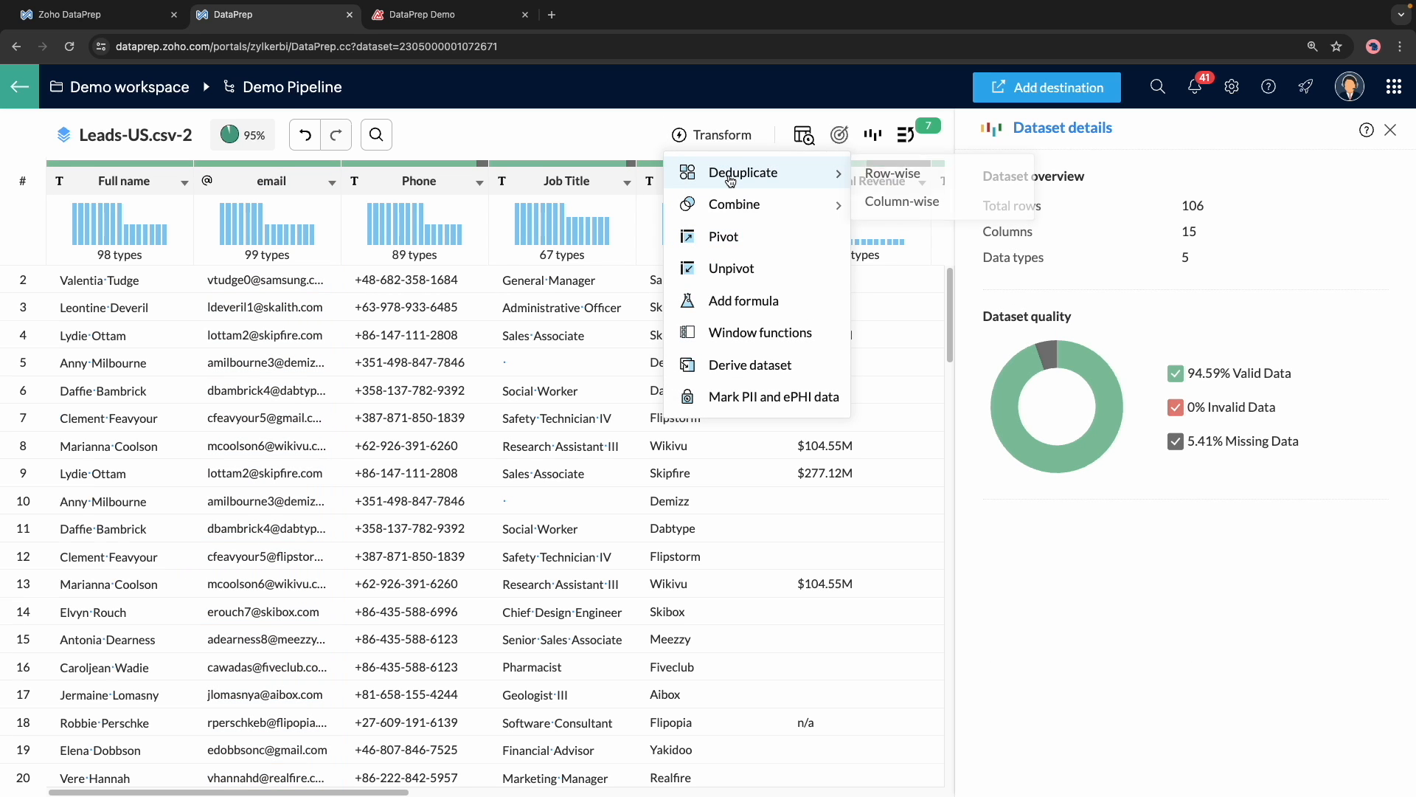
left_click(935, 205)
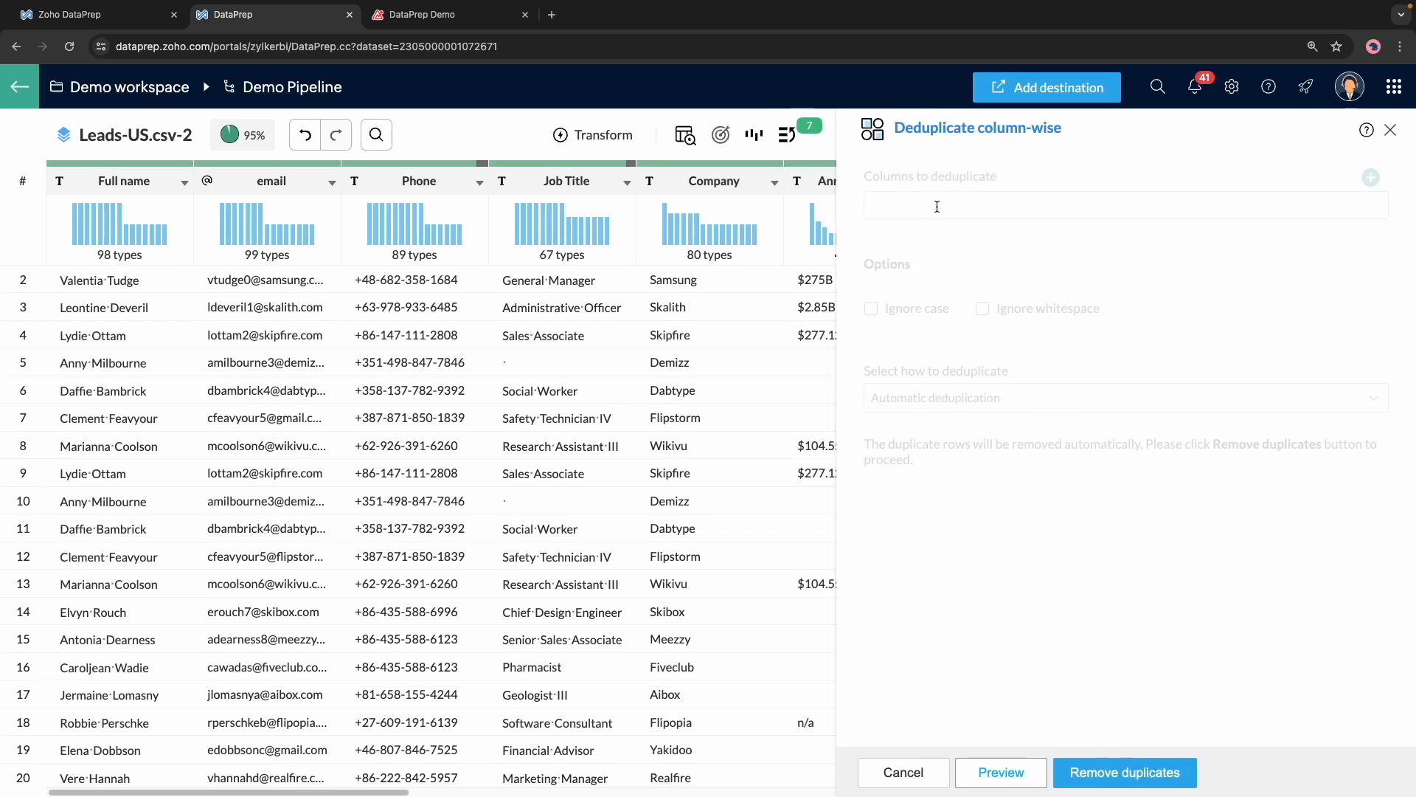
left_click(937, 206)
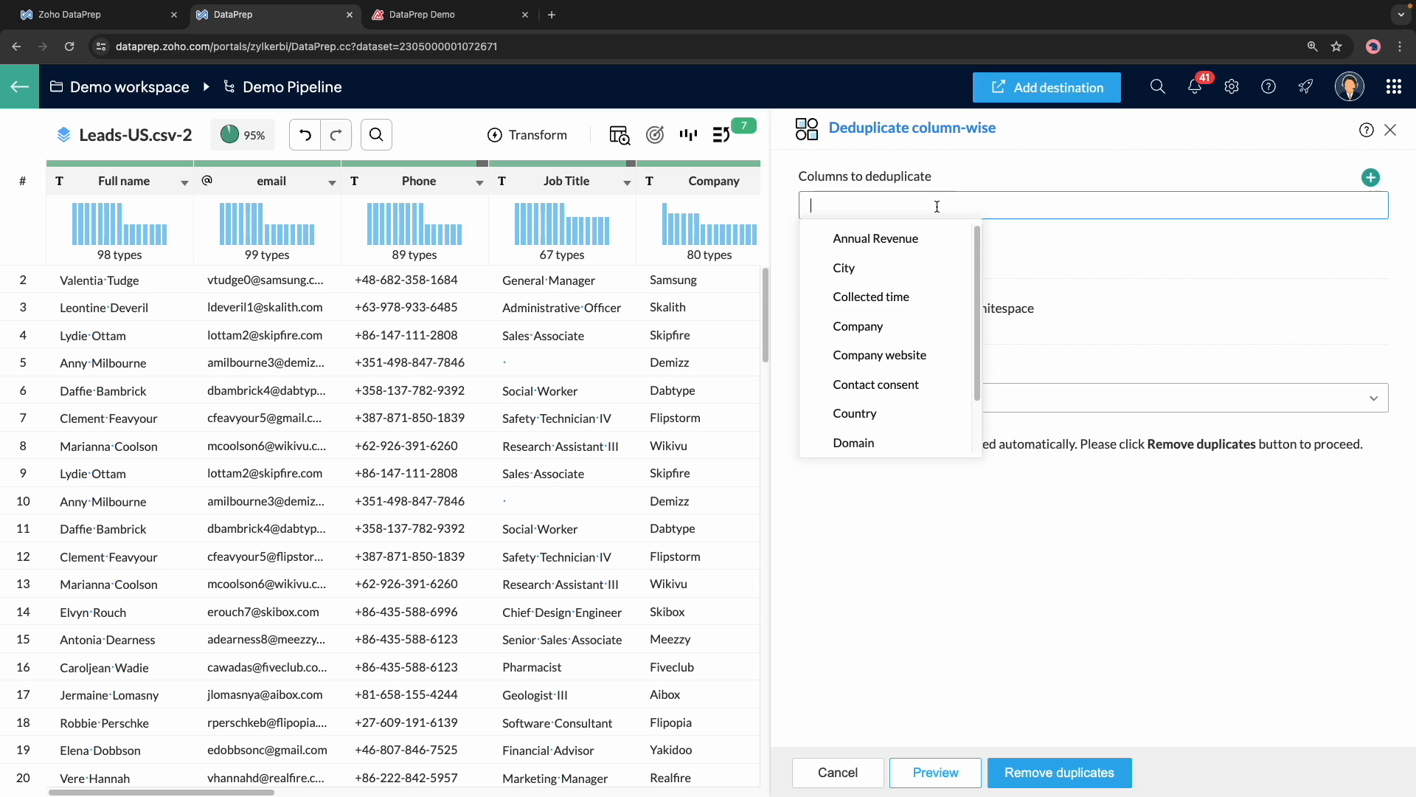
scroll(880, 374, "down", 3)
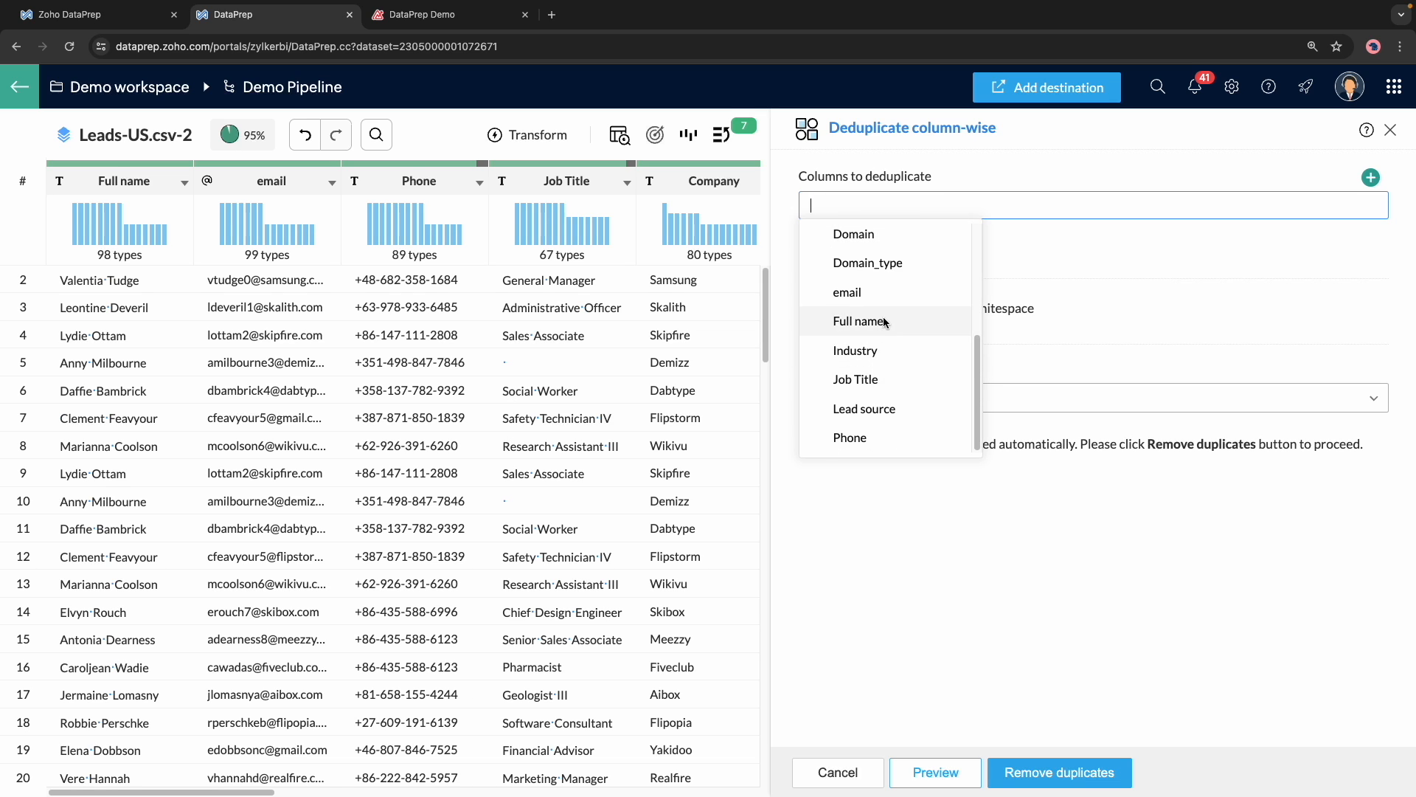
left_click(847, 292)
left_click(914, 780)
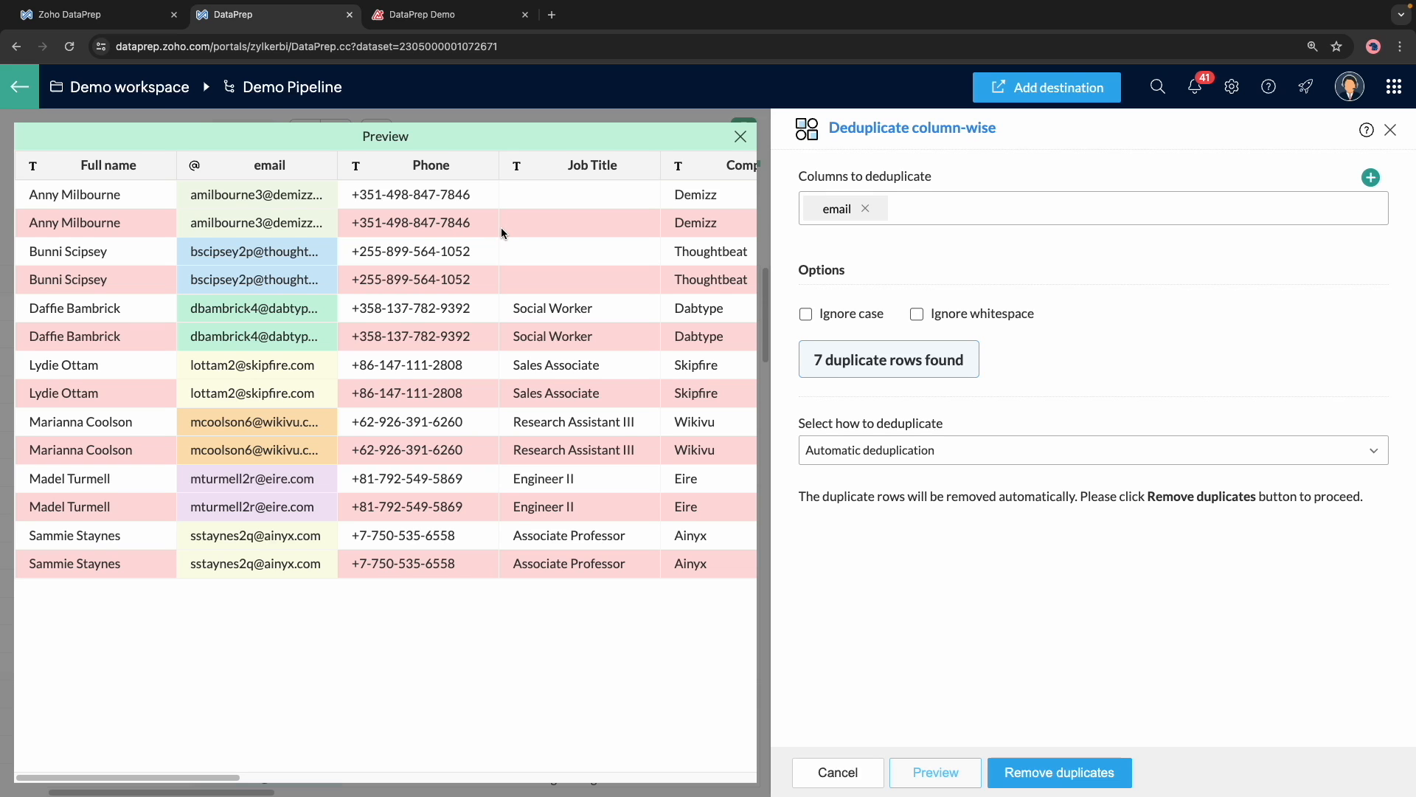
scroll(489, 230, "right", 2)
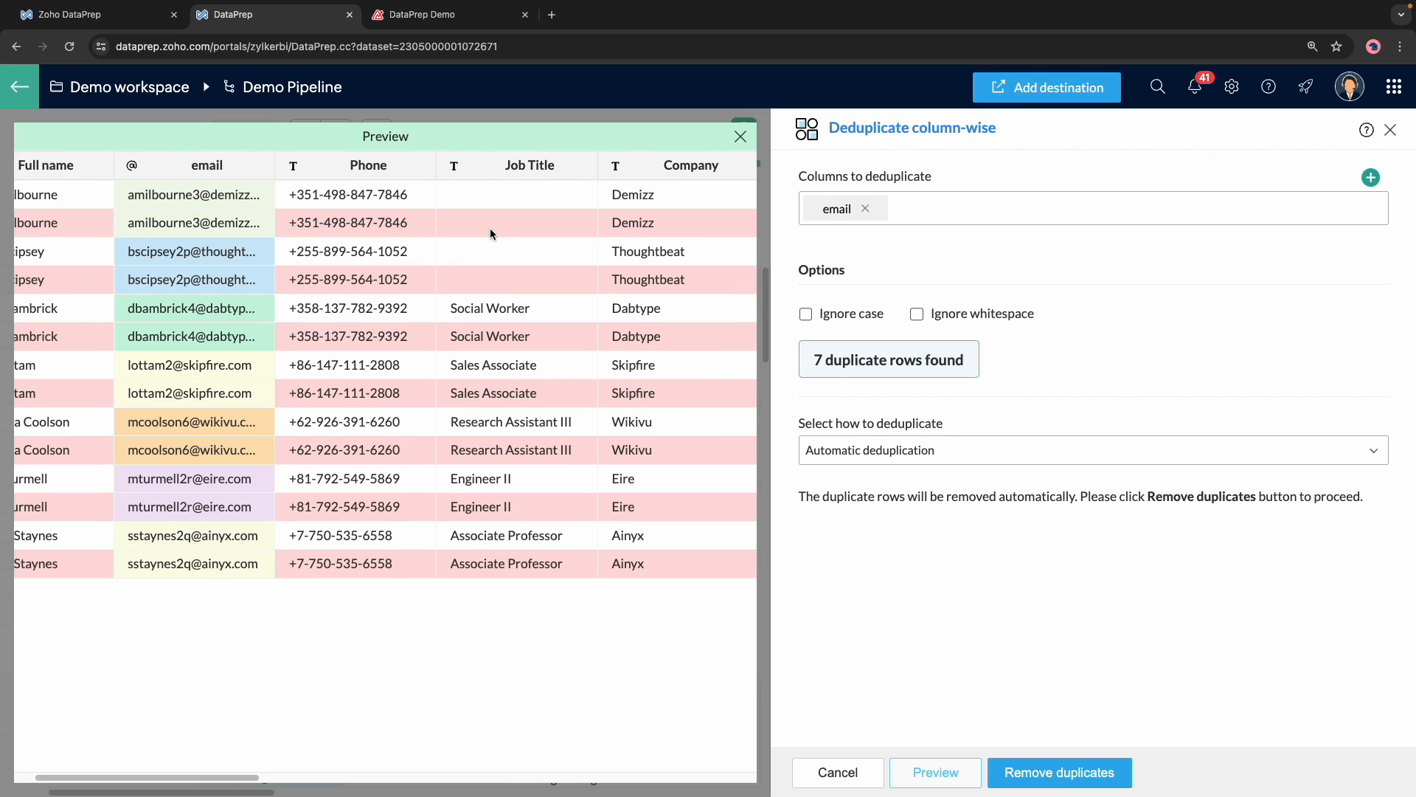
- Deduplicate with a manual condition that keeps rows whose Collected time is latest, updating the preview before applying it
left_click(948, 450)
left_click(928, 511)
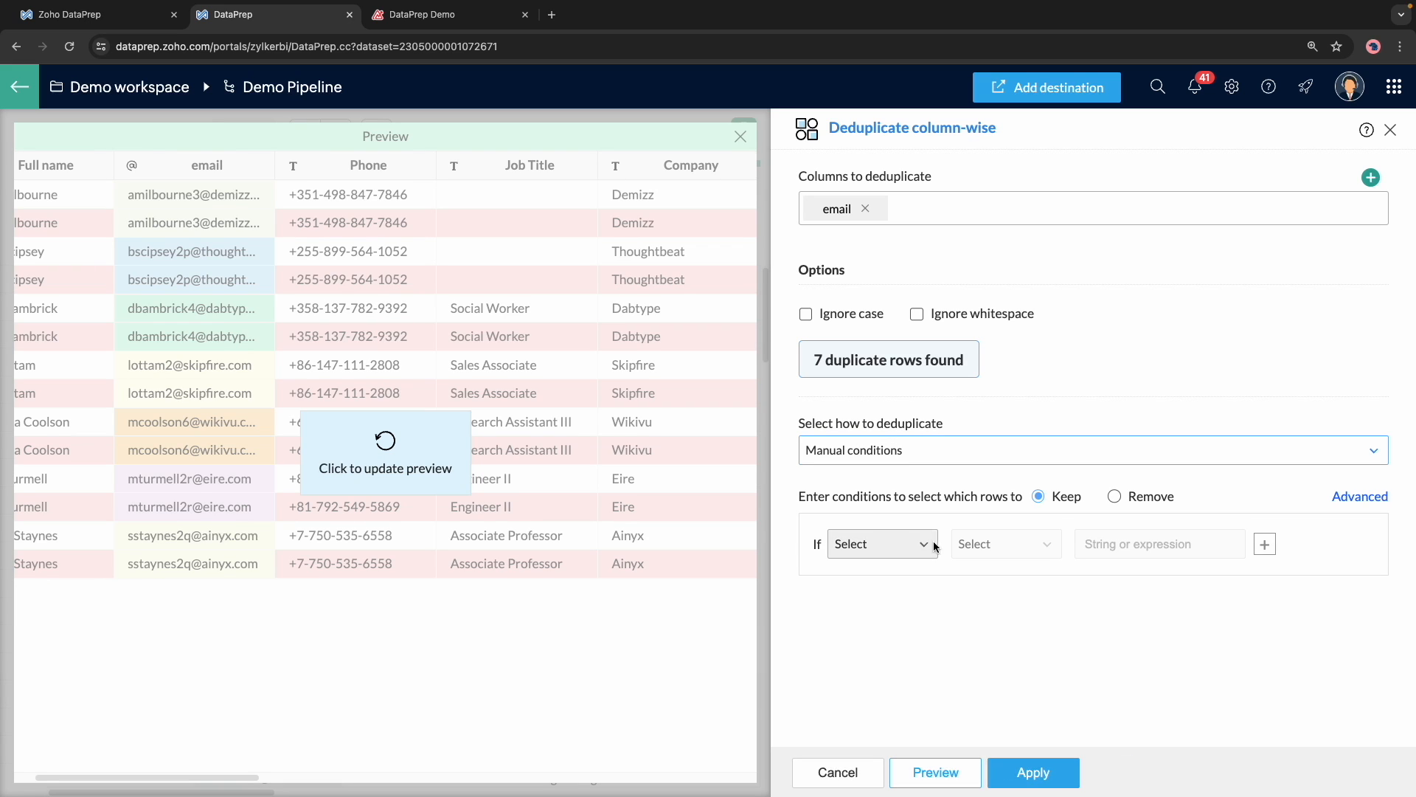
left_click(931, 546)
scroll(944, 428, "down", 1)
scroll(944, 432, "down", 3)
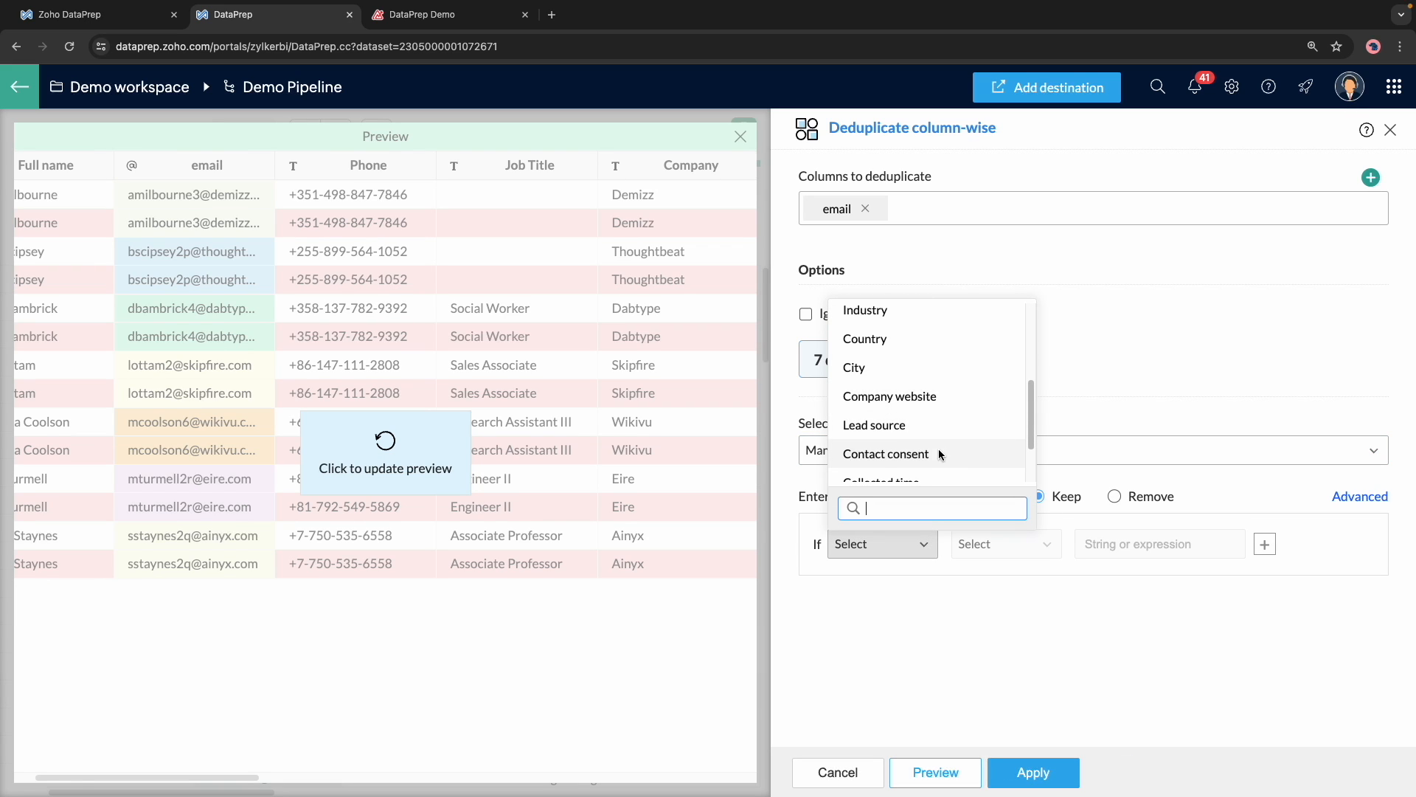
scroll(938, 449, "down", 1)
left_click(936, 440)
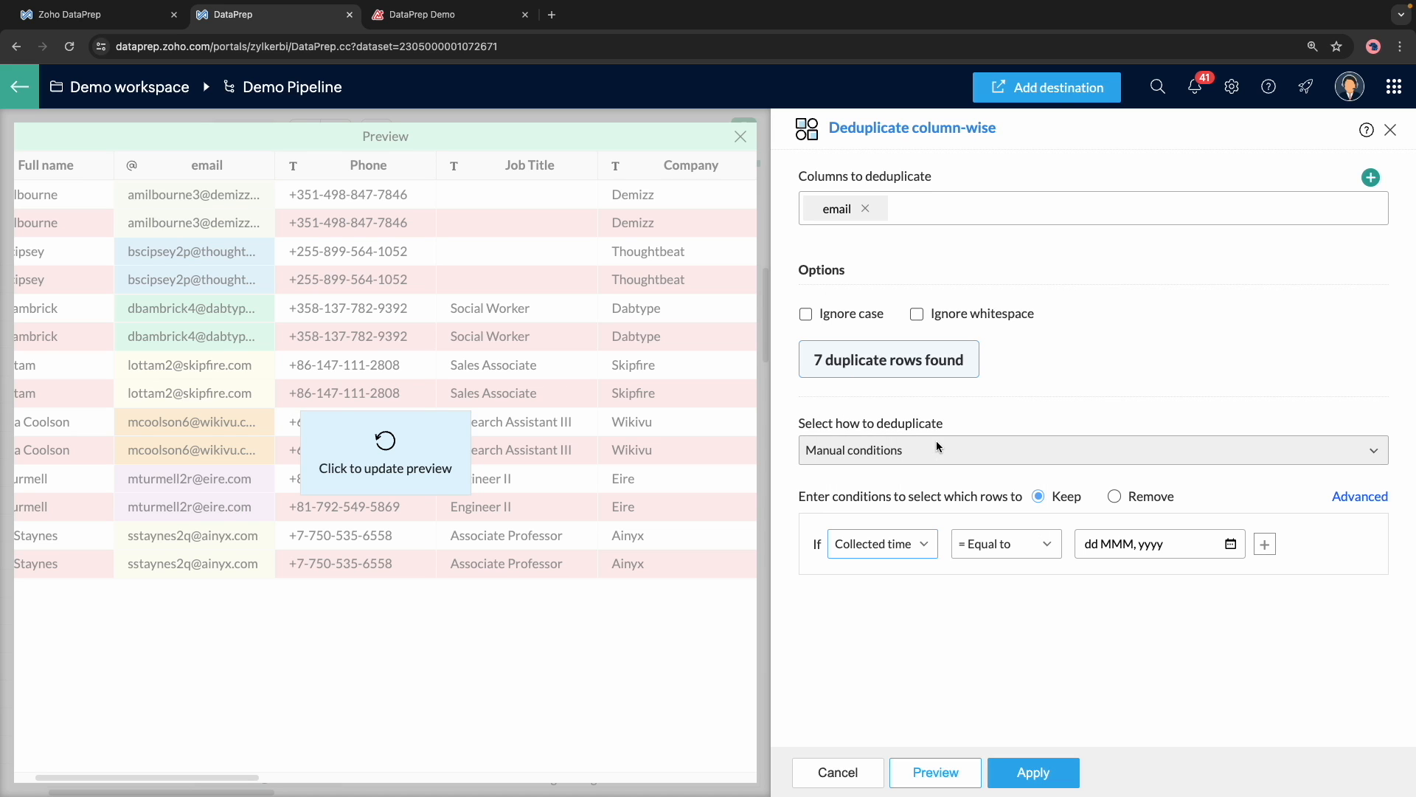
left_click(996, 546)
left_click(1052, 408)
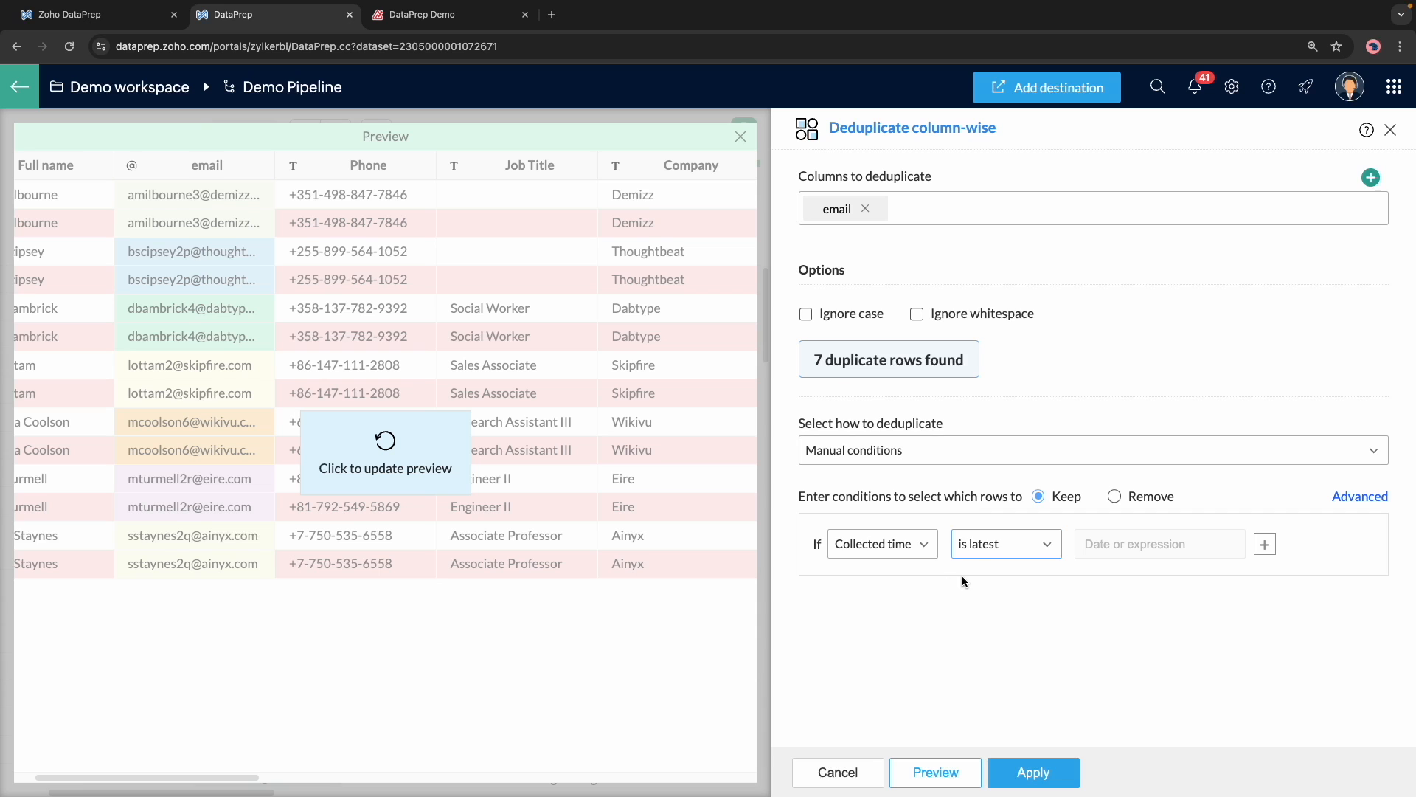
left_click(391, 468)
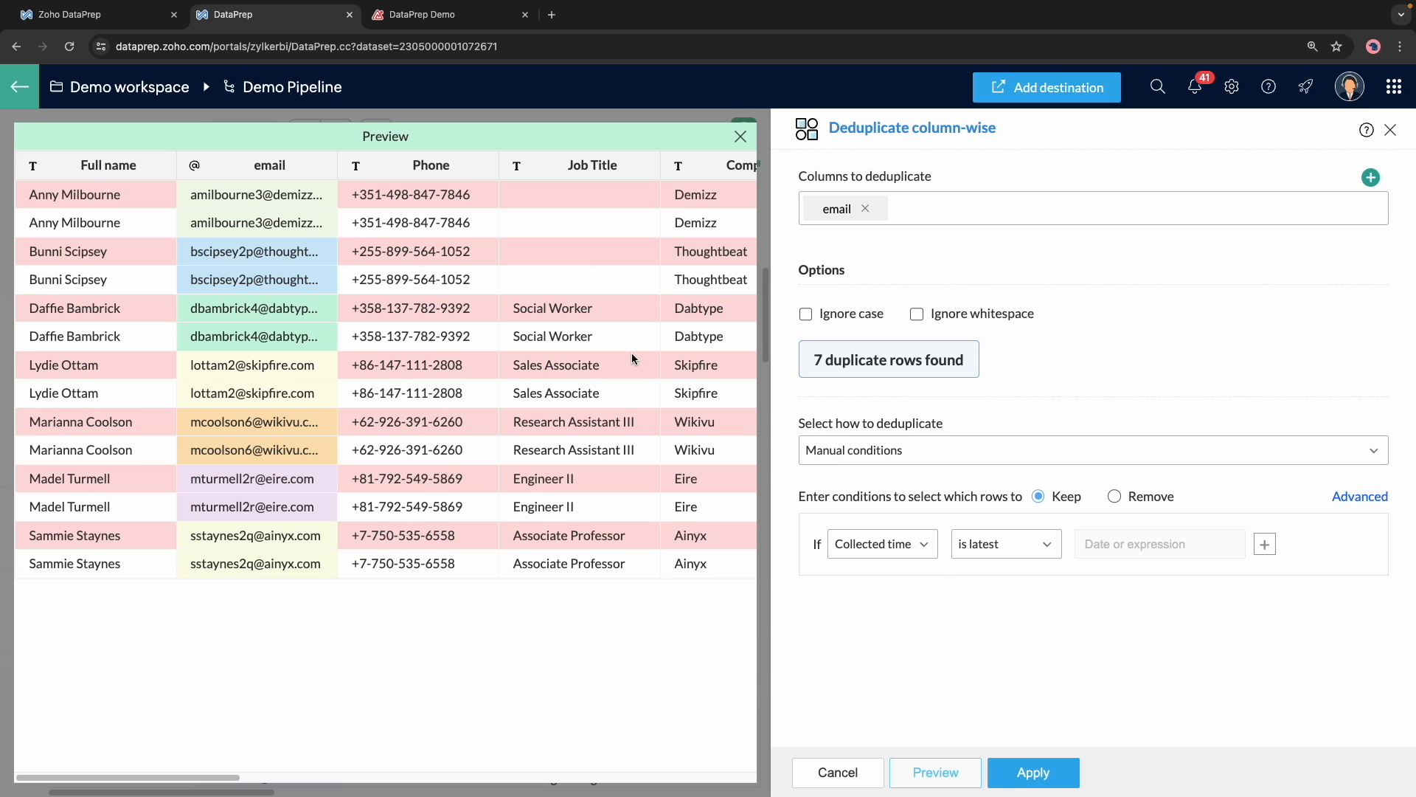
left_click(1030, 773)
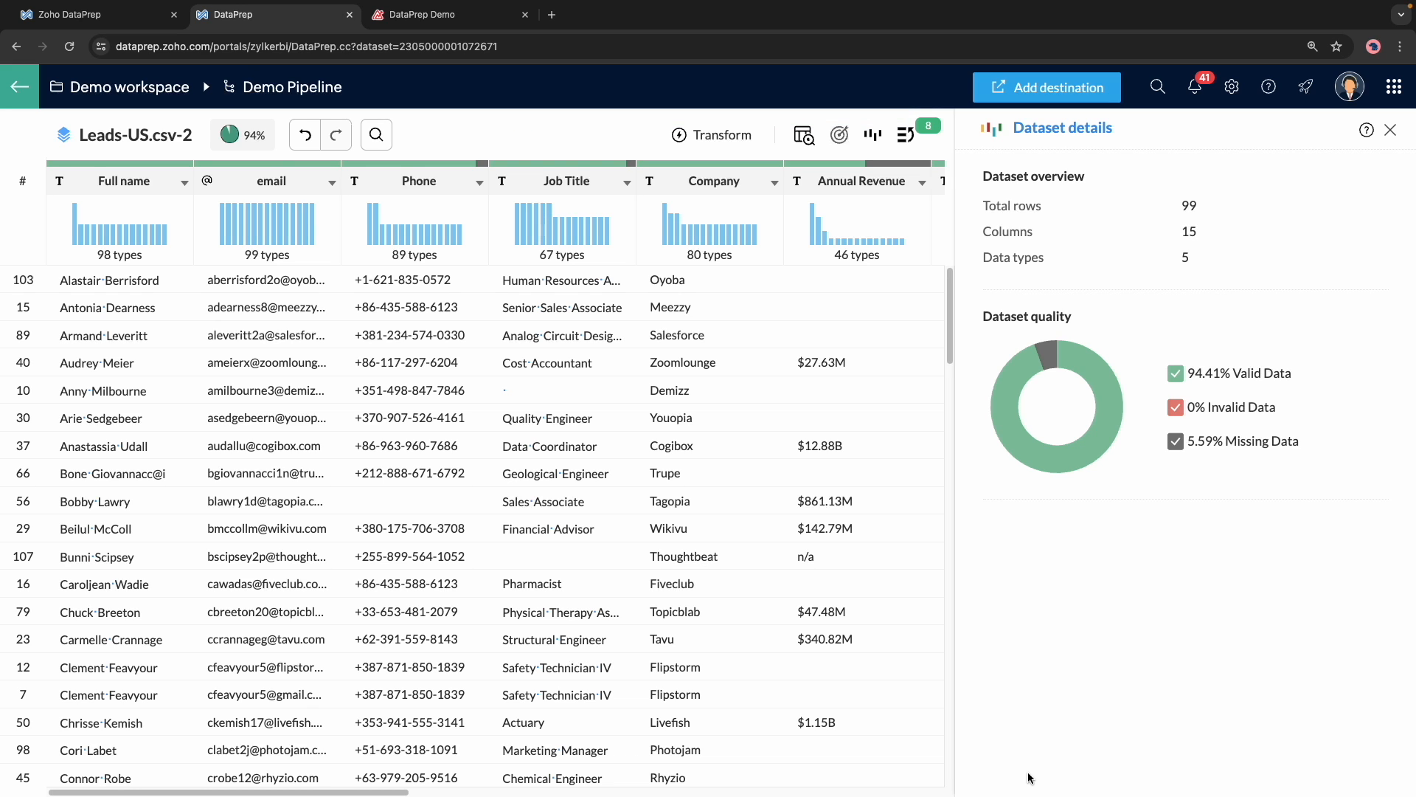
- Save the dataset's ruleset as a template named Leads Prep
left_click(905, 134)
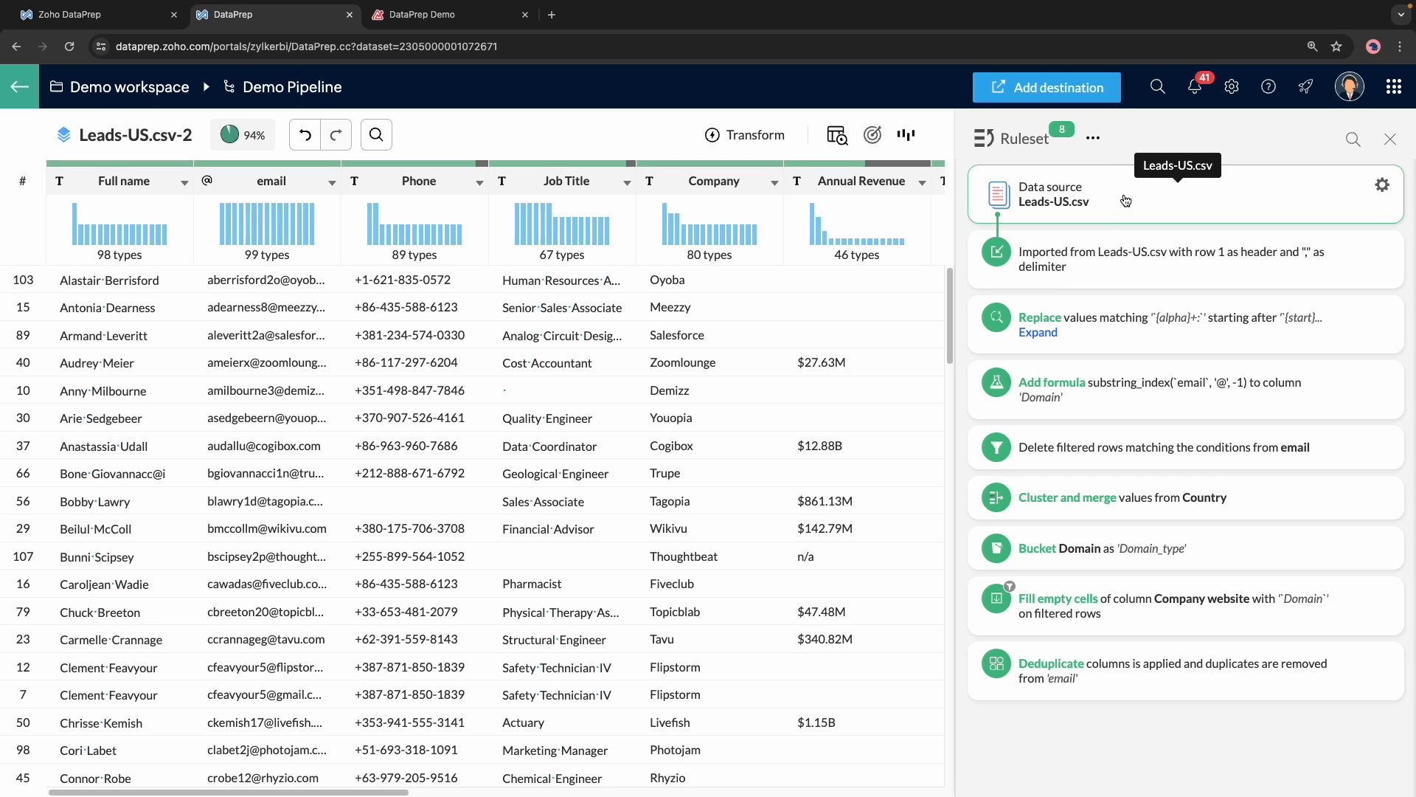
left_click(1094, 140)
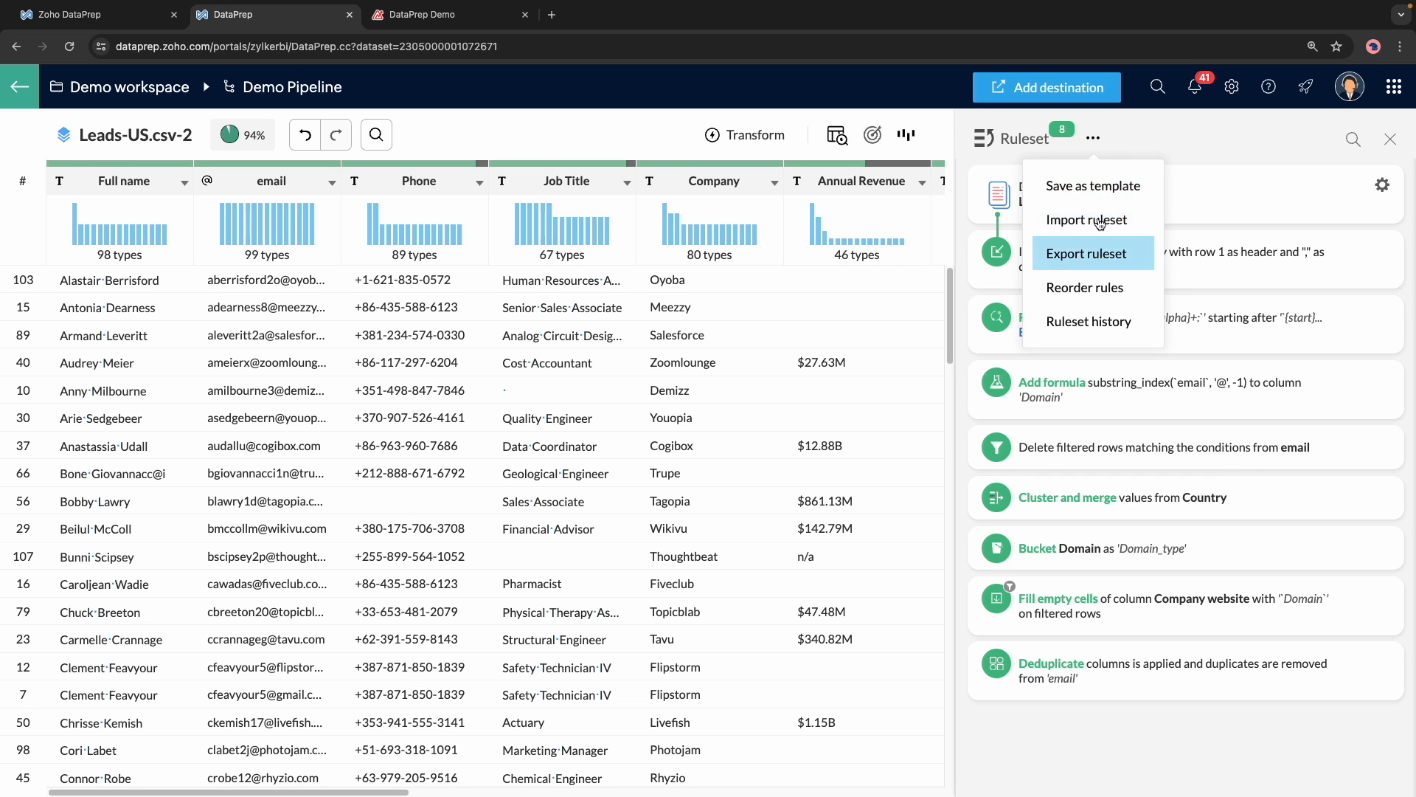
left_click(1104, 194)
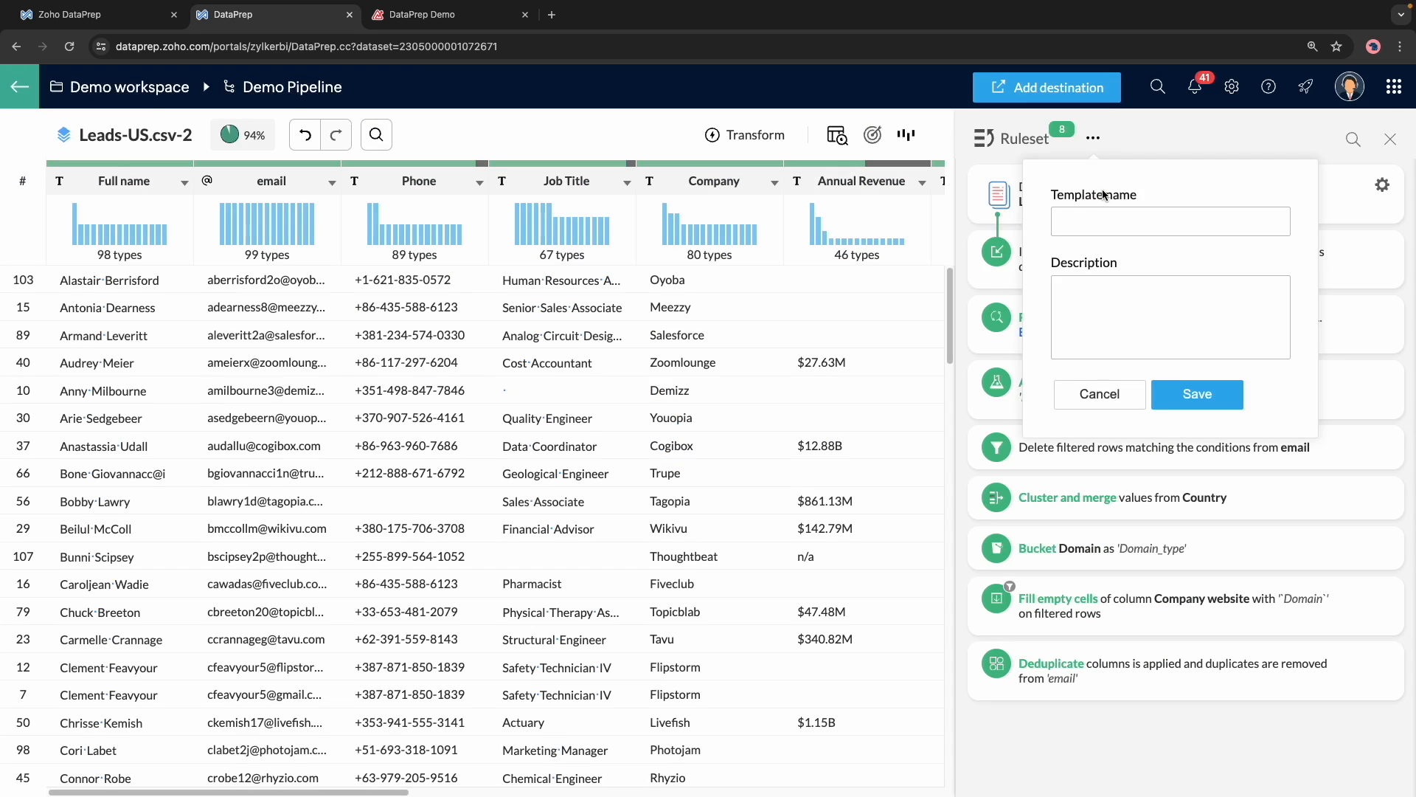
left_click(1108, 232)
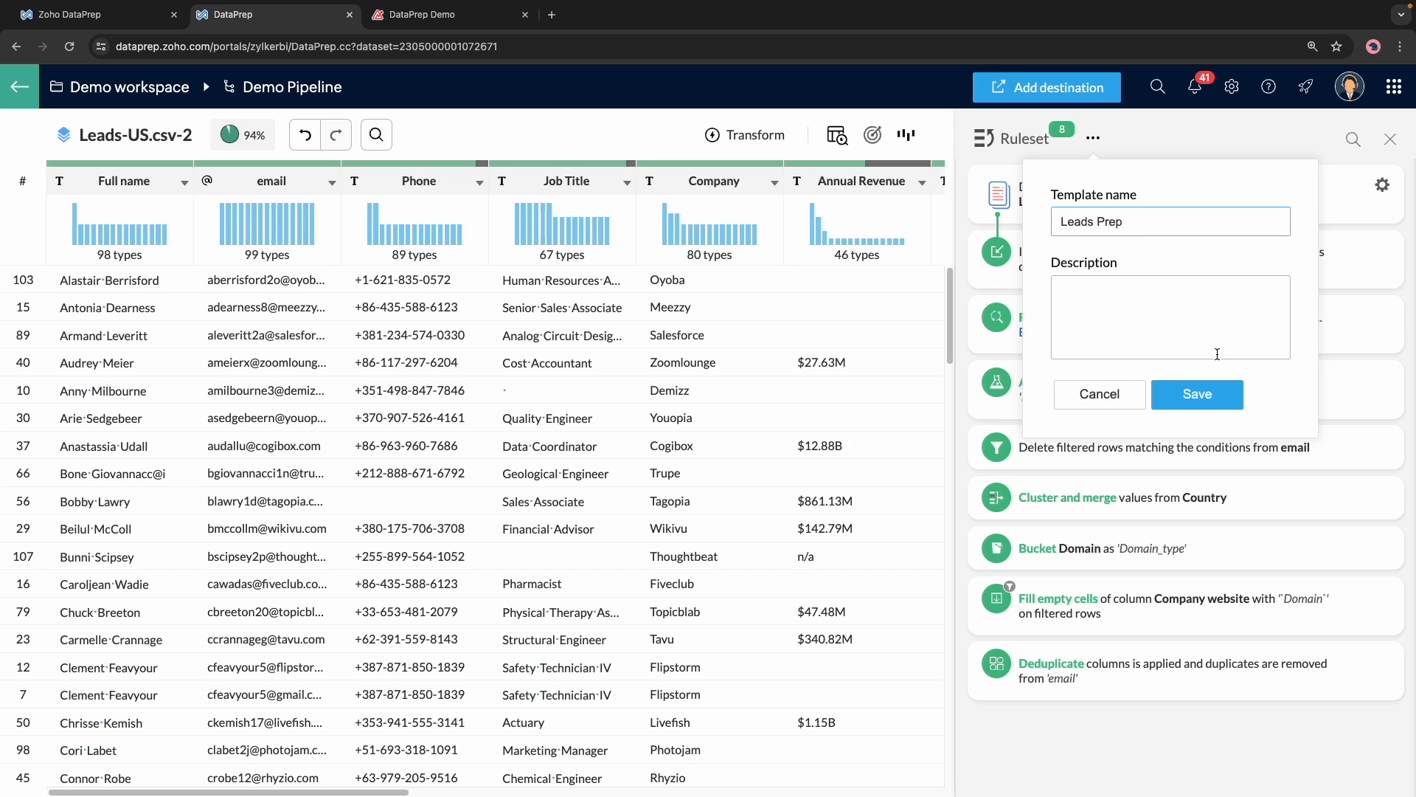
left_click(1211, 394)
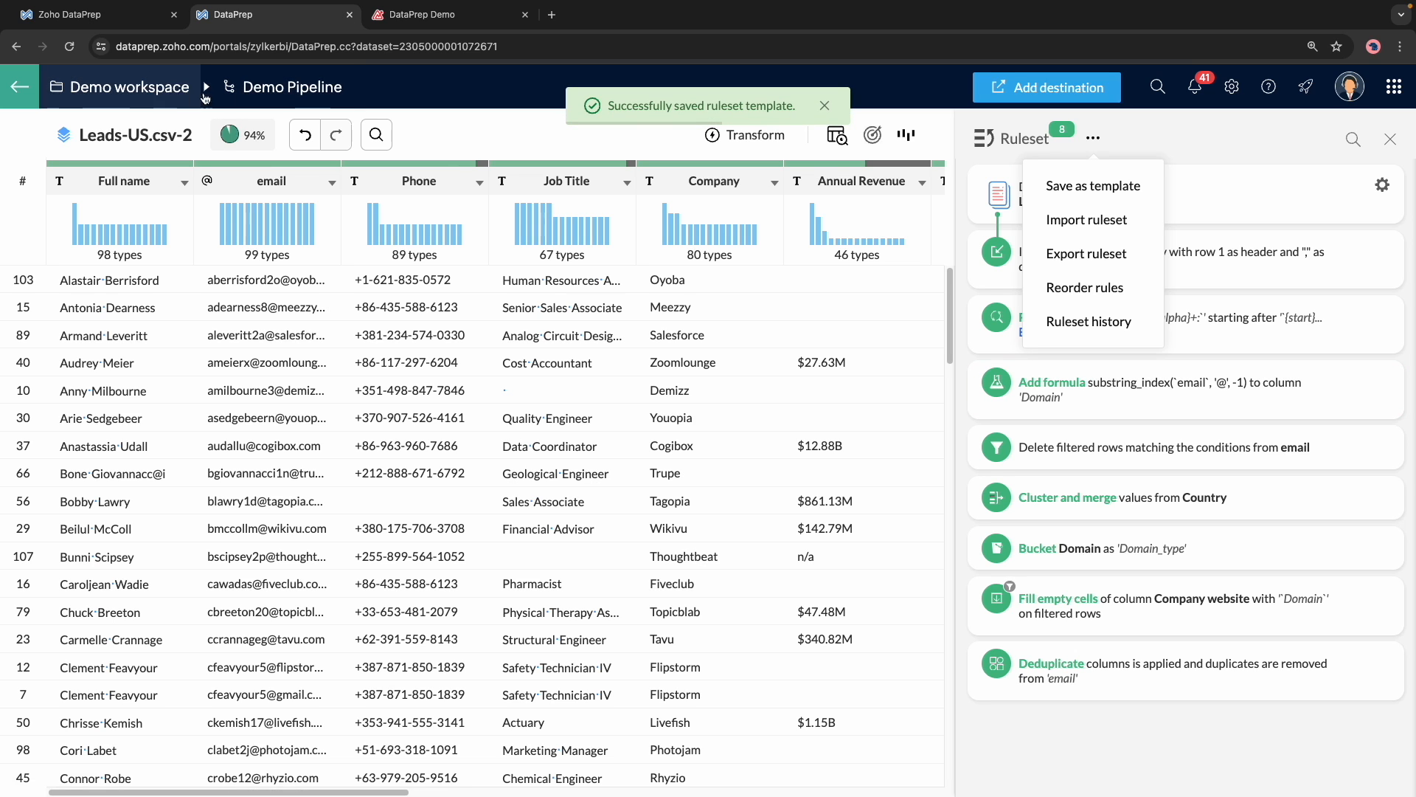
- Return to the Demo Pipeline and open the Leads-EU.csv dataset
left_click(272, 89)
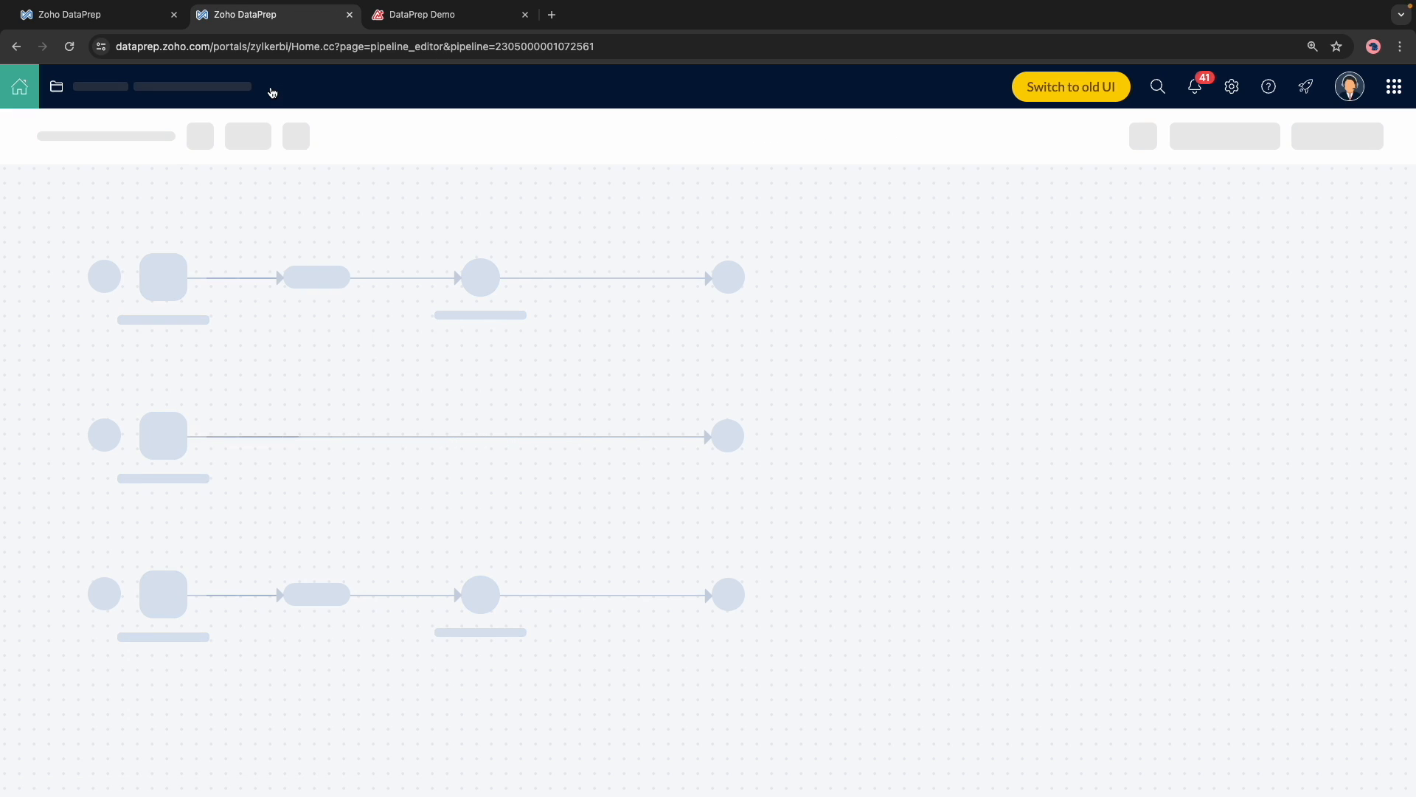
mouse_move(345, 459)
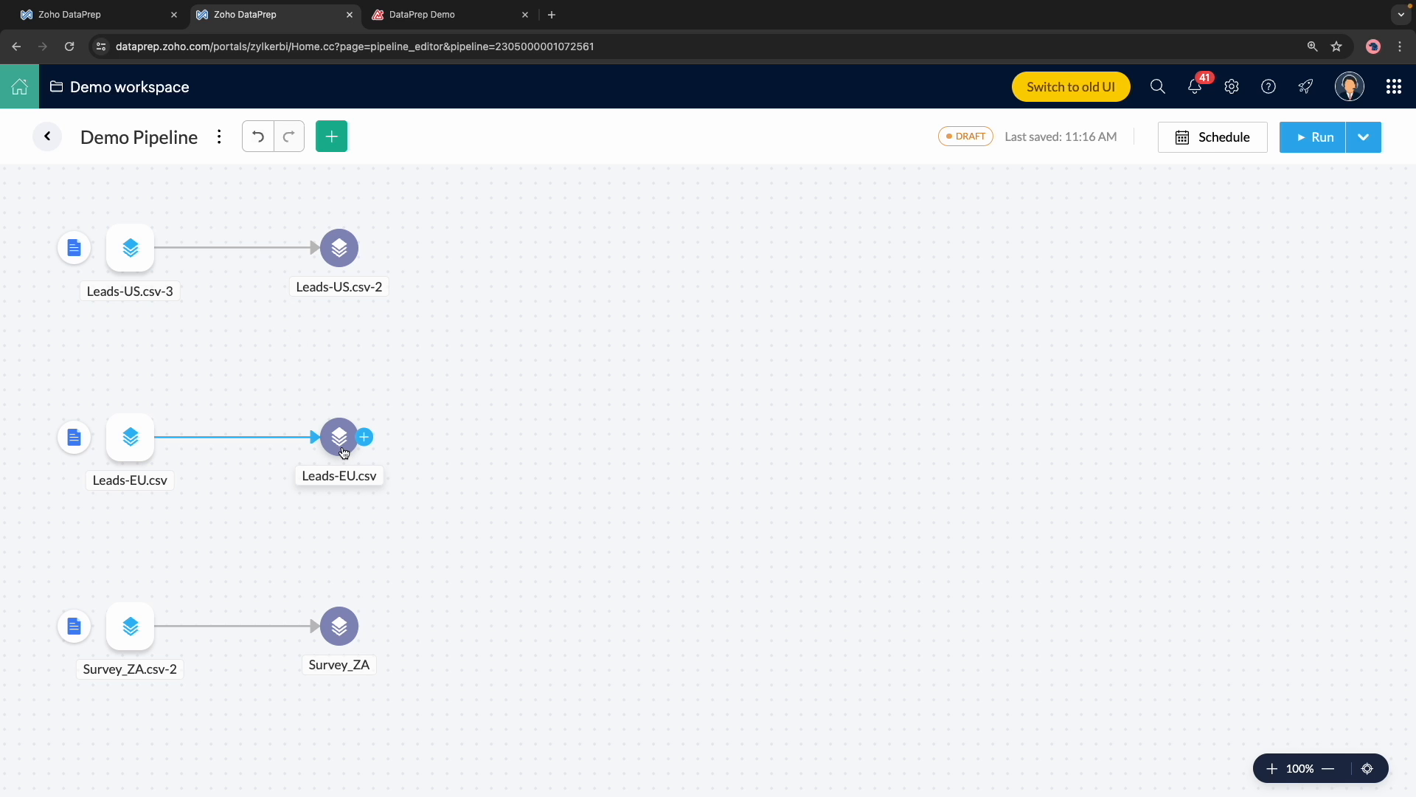
double_click(343, 451)
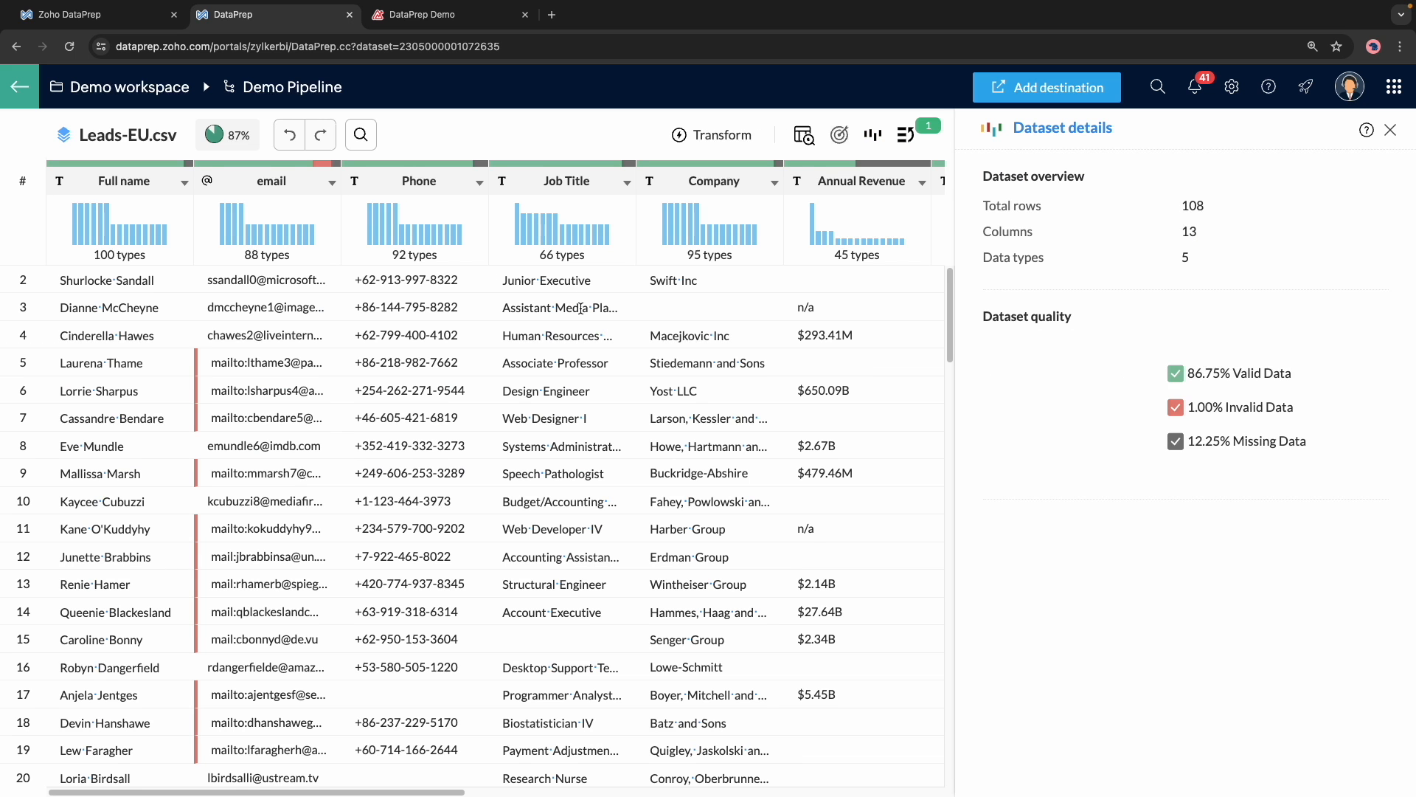
- Import the Leads Prep ruleset template from Demo workspace into the Leads-EU.csv dataset's ruleset
left_click(908, 140)
left_click(1093, 138)
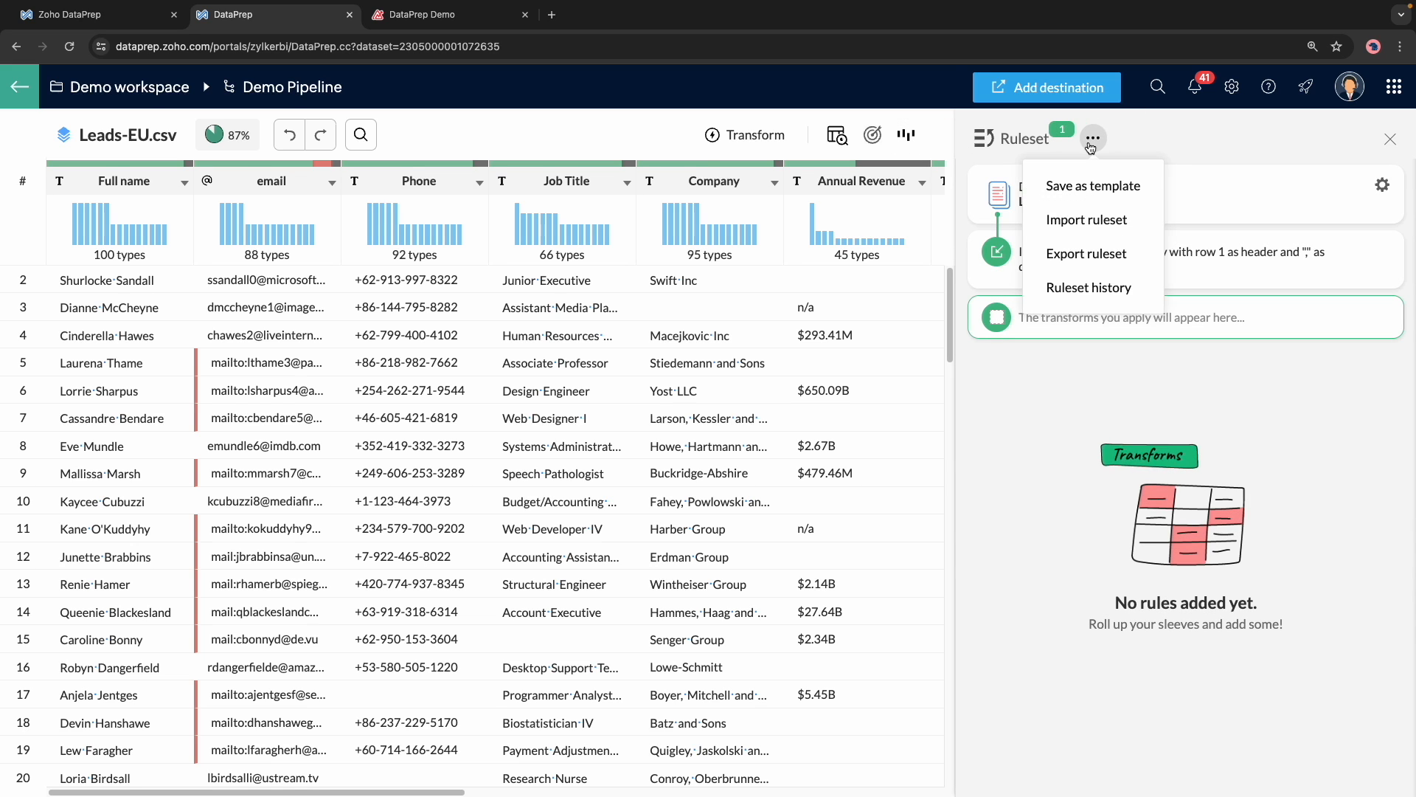
left_click(1090, 225)
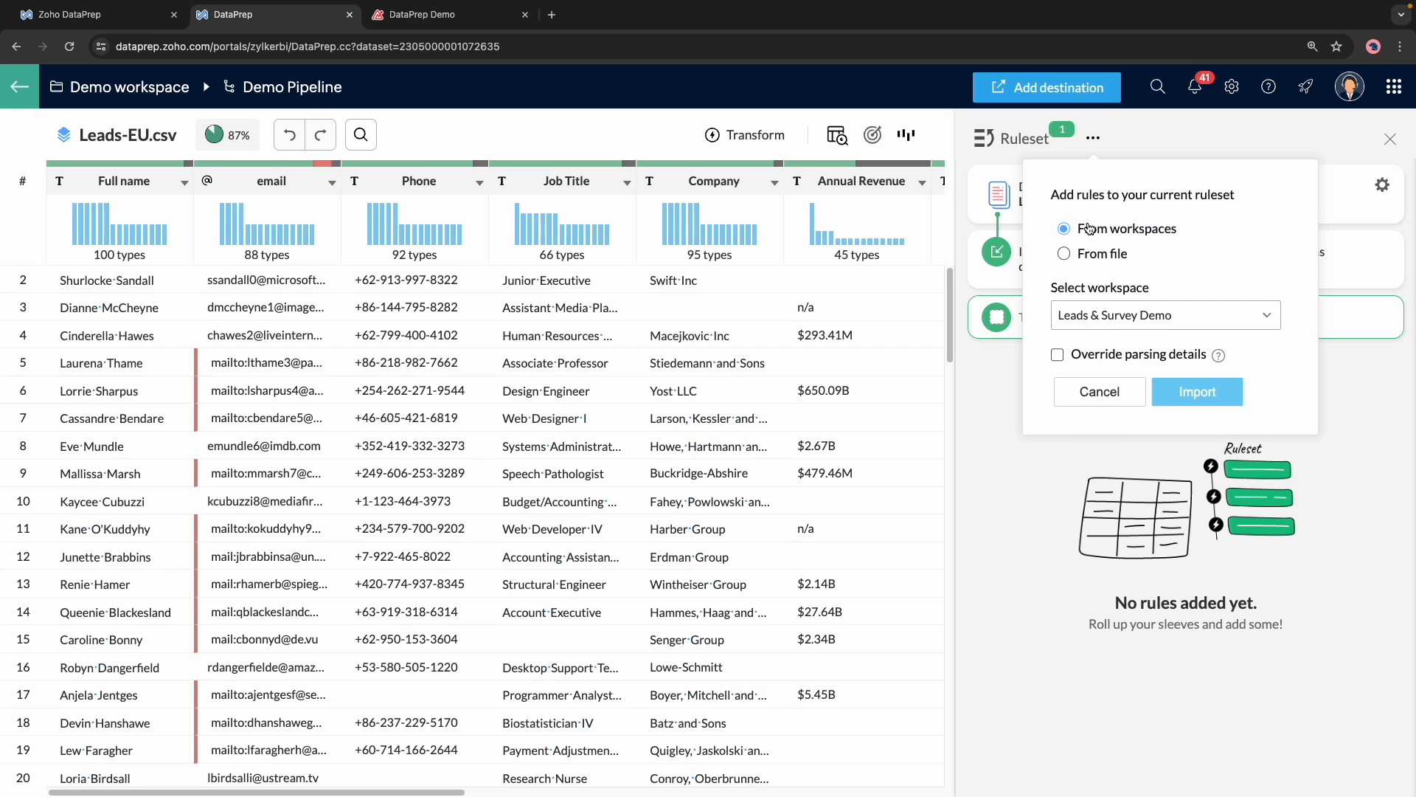
left_click(1125, 326)
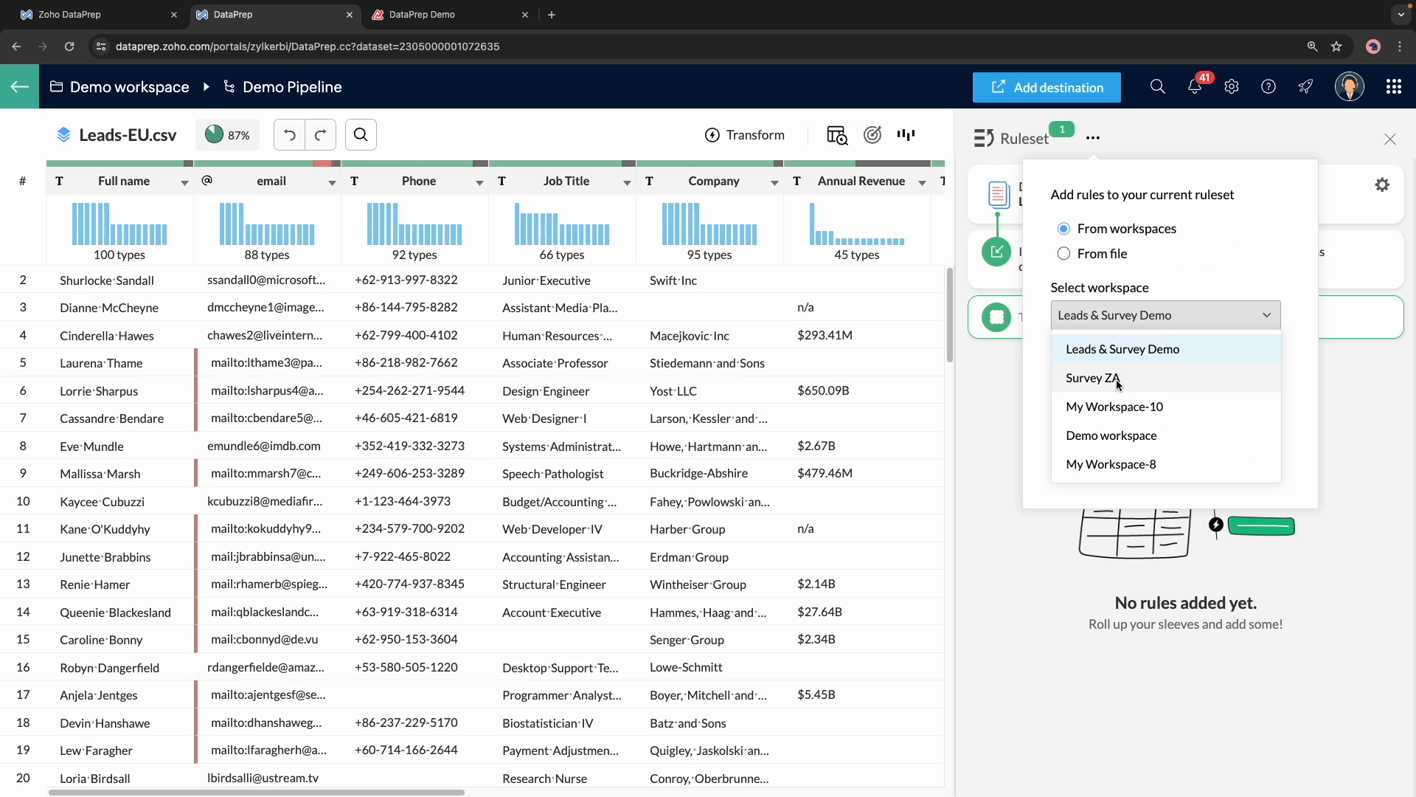
left_click(1112, 436)
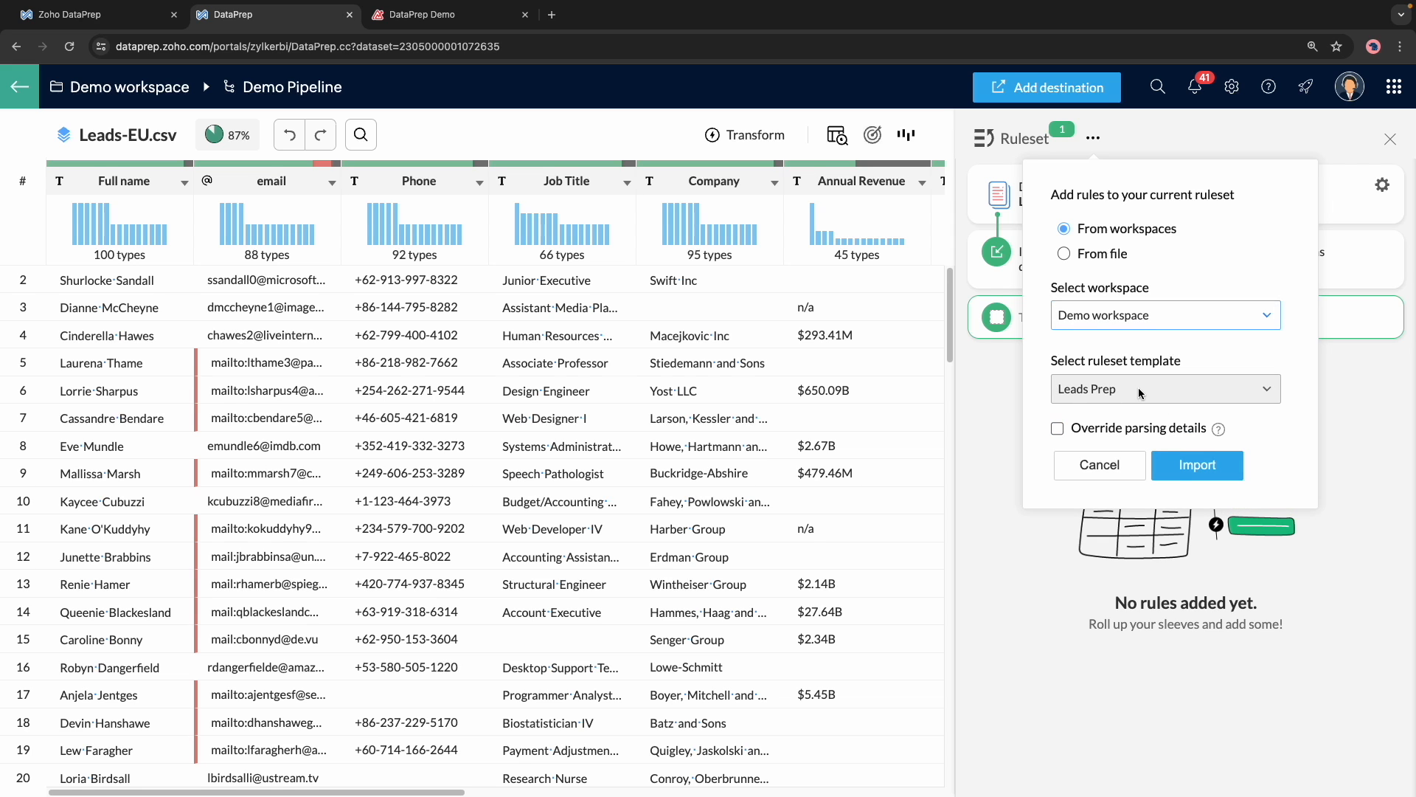
left_click(1185, 466)
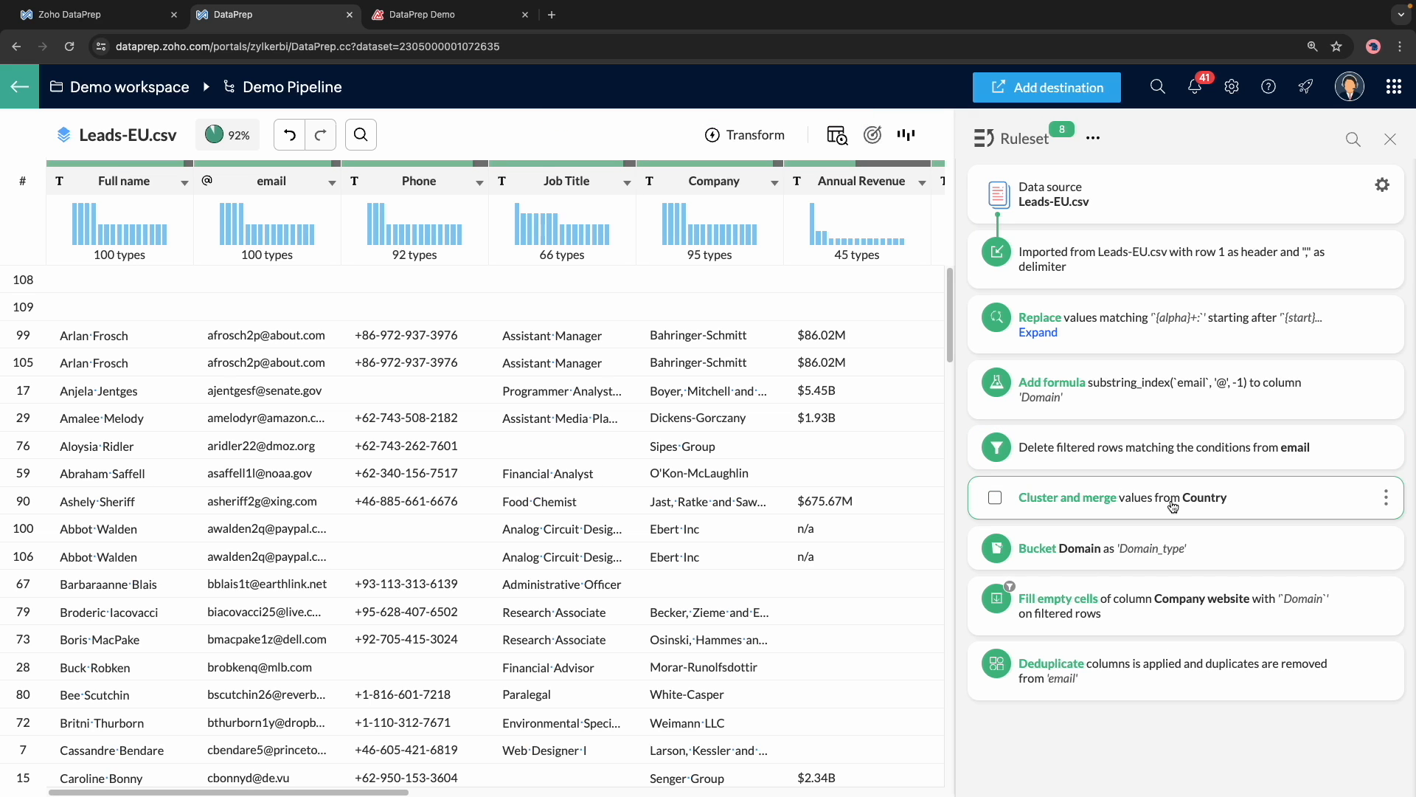
- Review the settings of the imported rule that deletes filtered email rows, leaving the rule unedited
left_click(1387, 449)
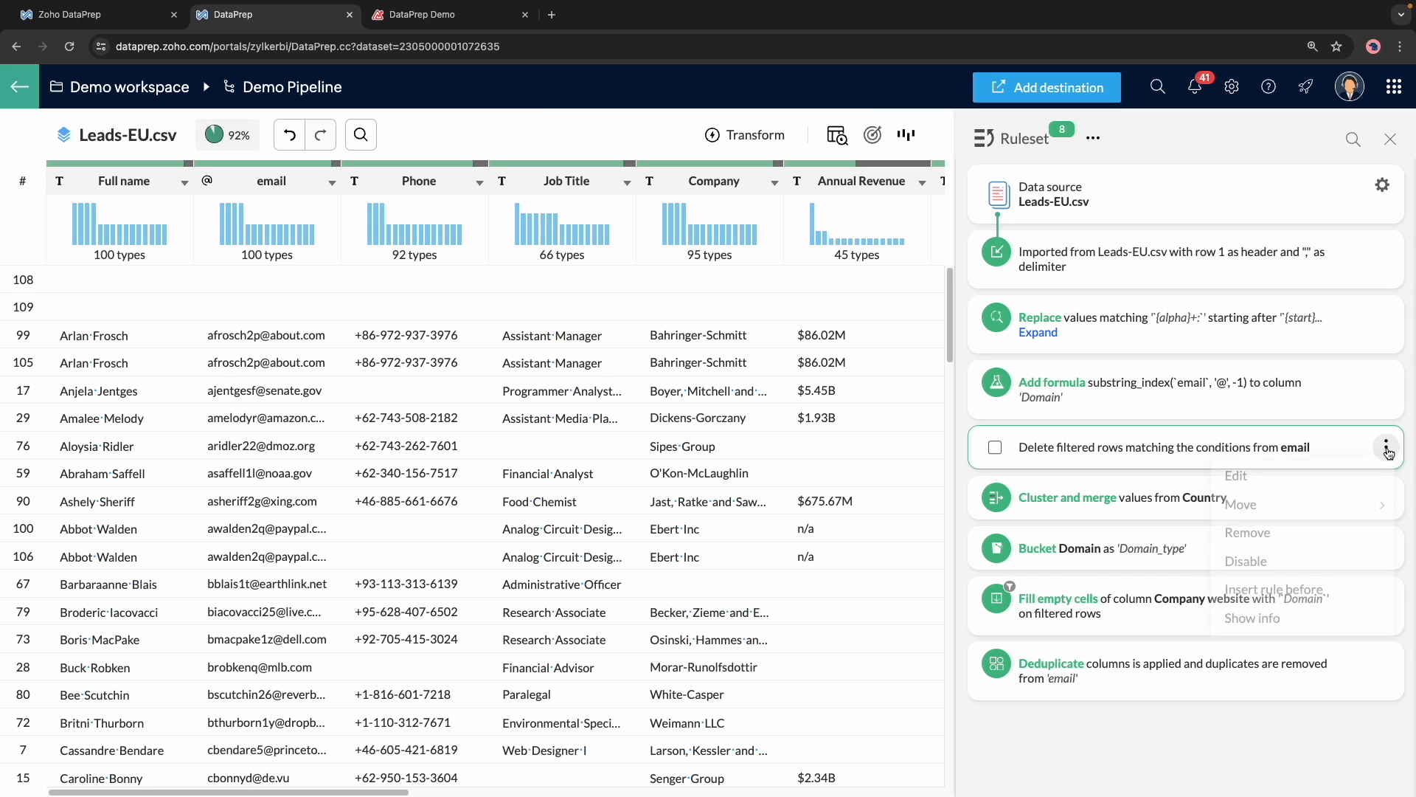
left_click(1321, 473)
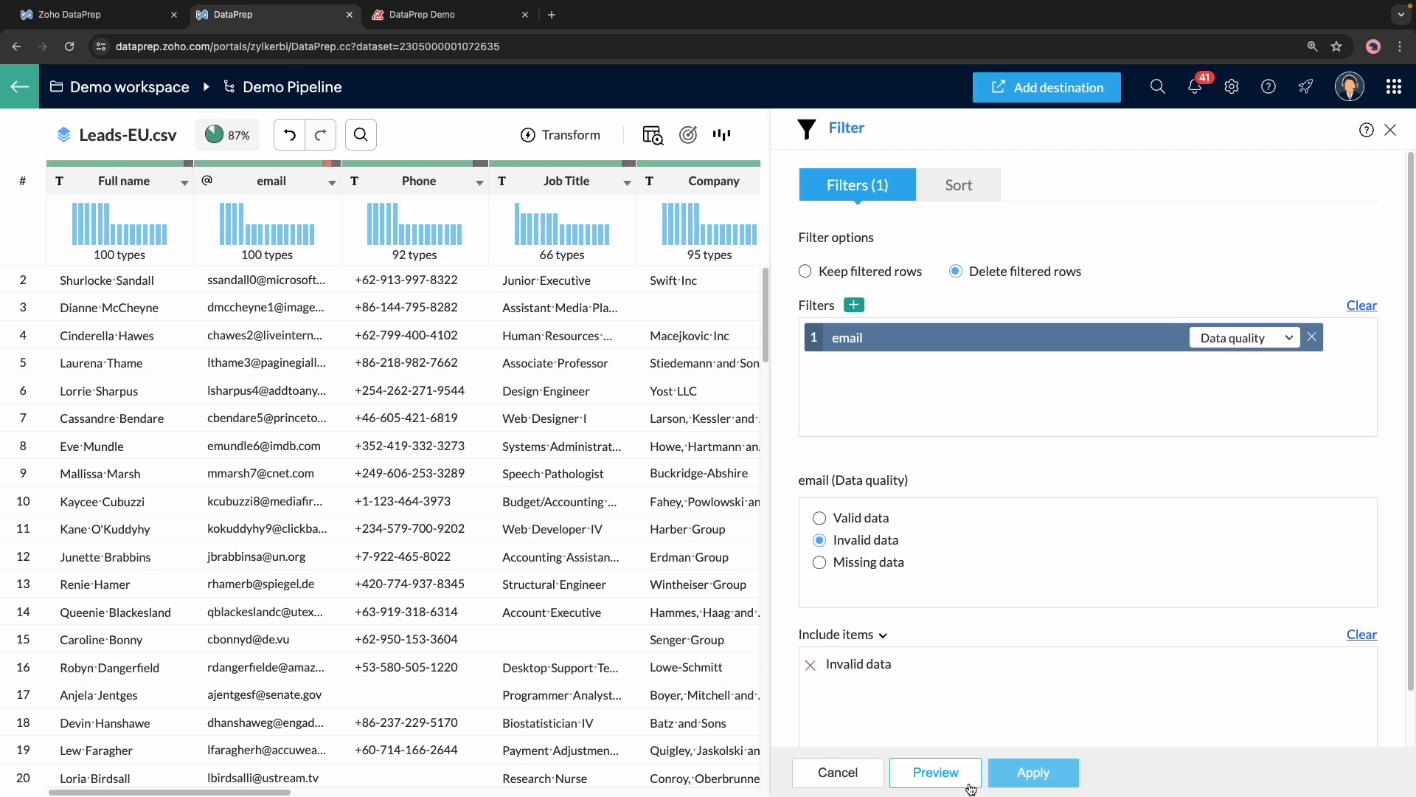
left_click(870, 782)
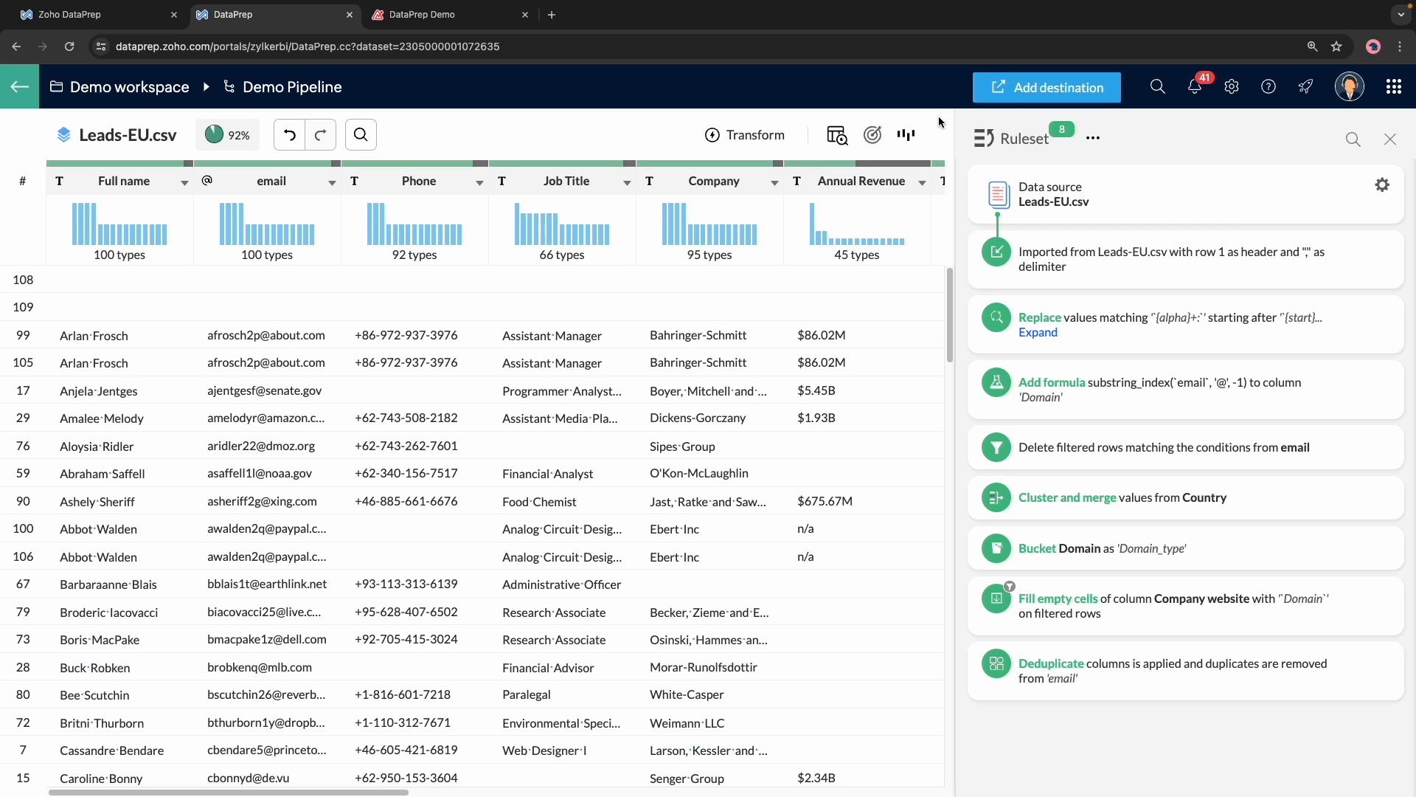
- Return to the Demo Pipeline and start appending the Leads-EU.csv dataset to Leads-US.csv-2
left_click(267, 104)
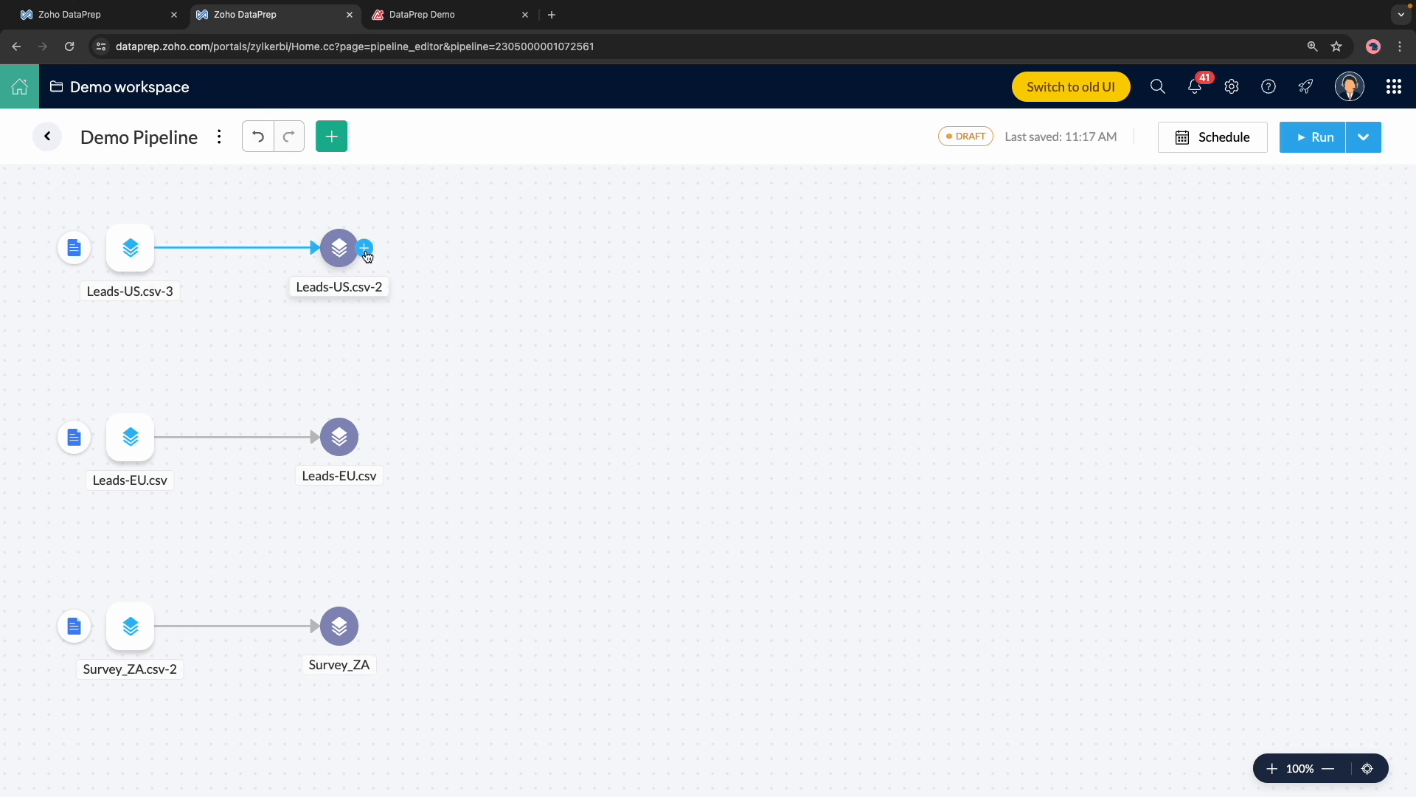
left_click(366, 249)
left_click(375, 346)
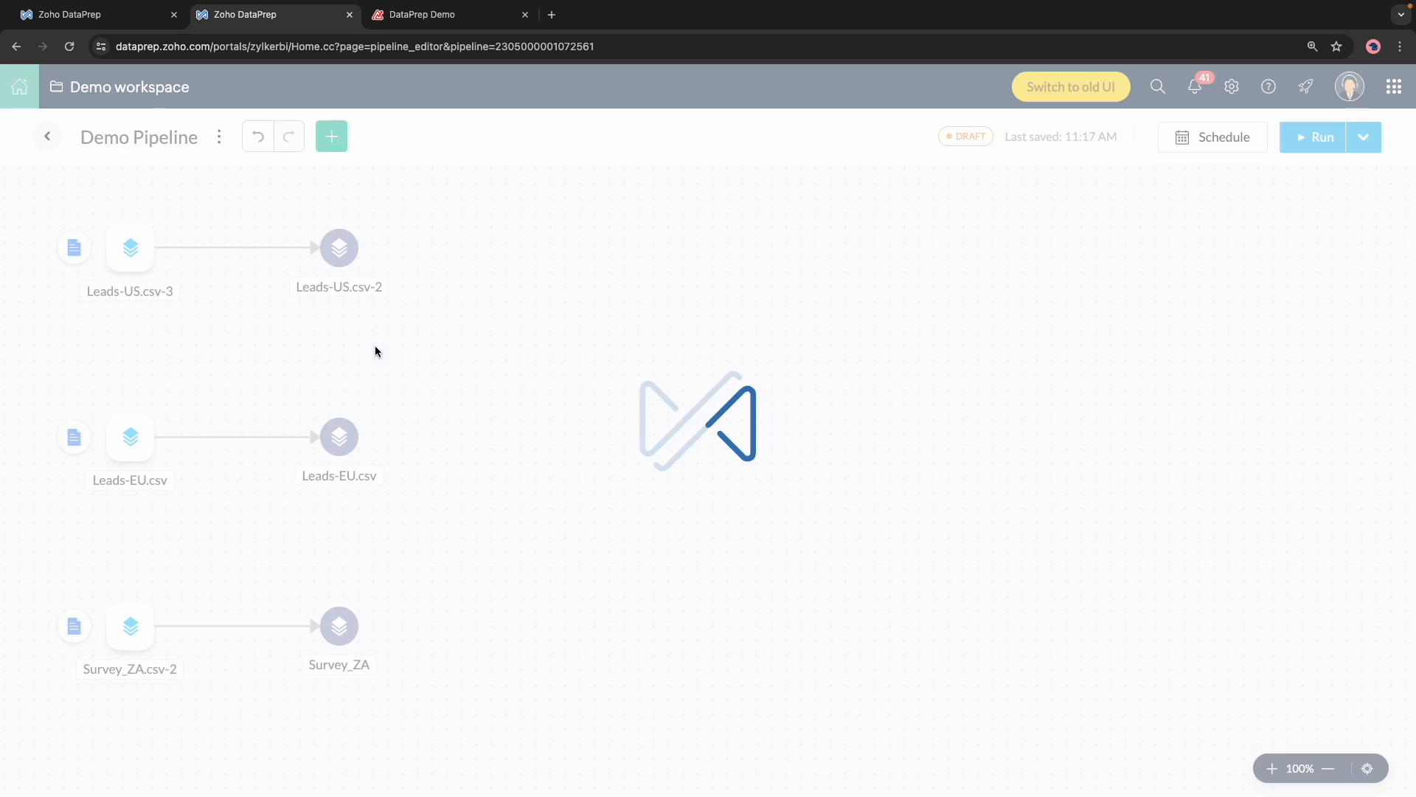
left_click(755, 593)
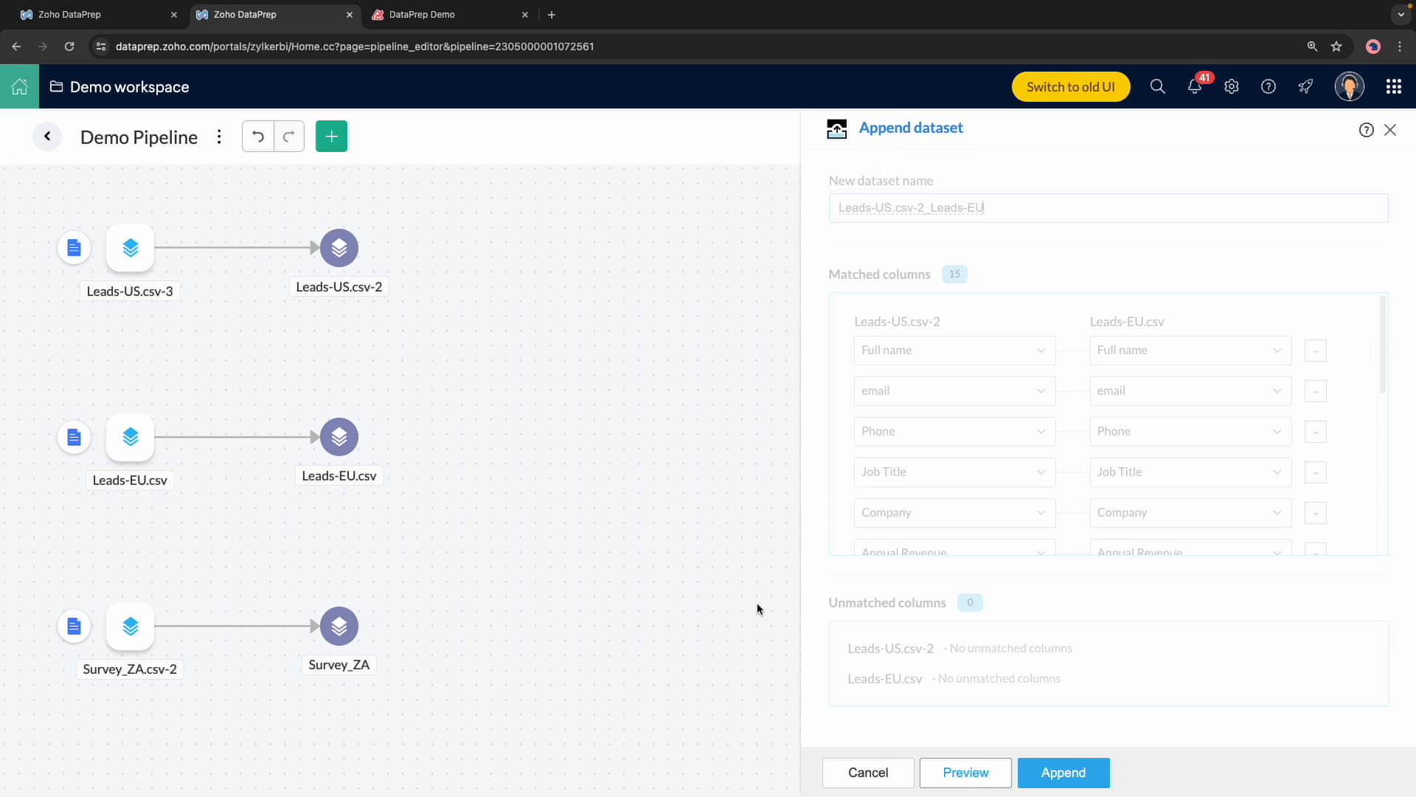
- Remove Domain and Domain_type from the matched columns and append the datasets under the name Combined Leads
scroll(1115, 382, "down", 5)
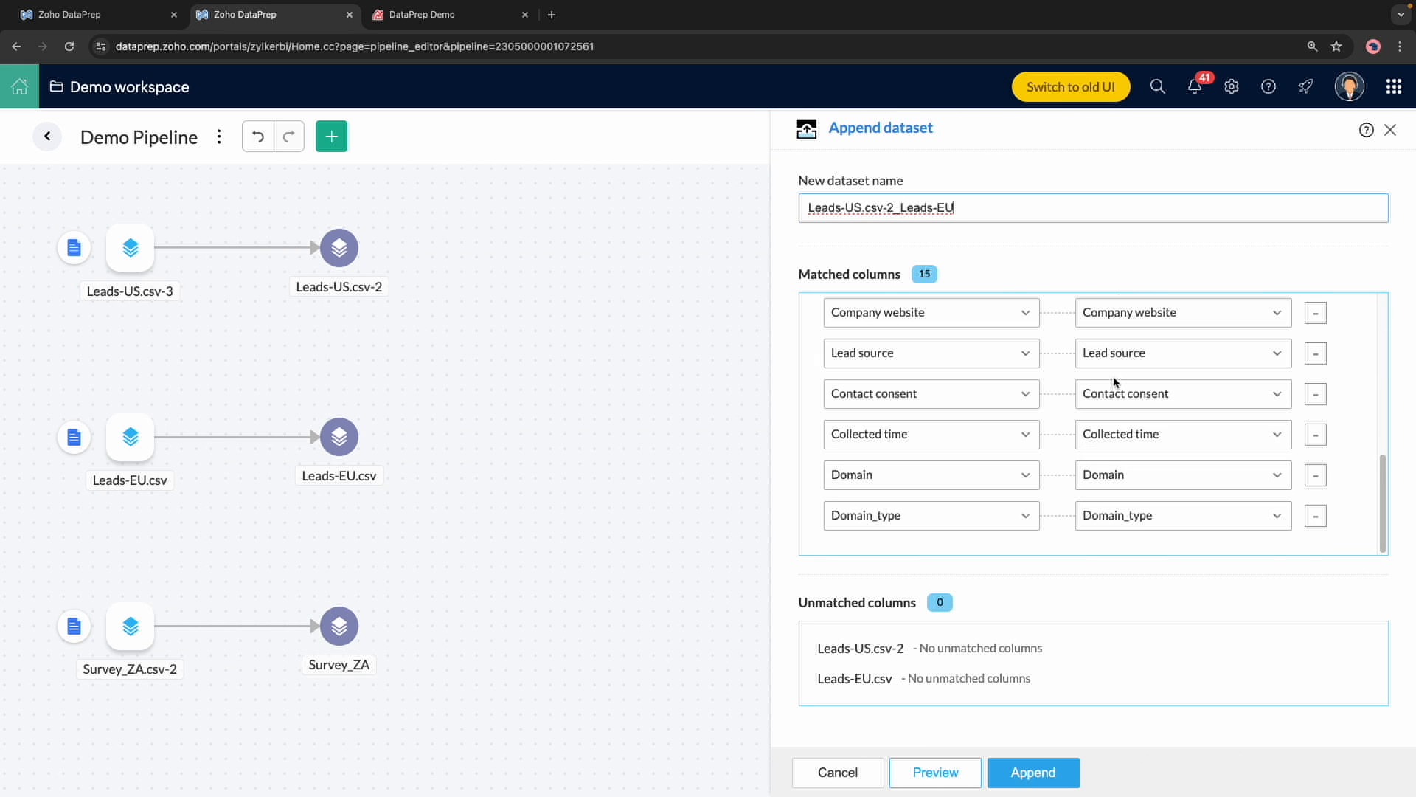
left_click(1319, 477)
left_click(1305, 516)
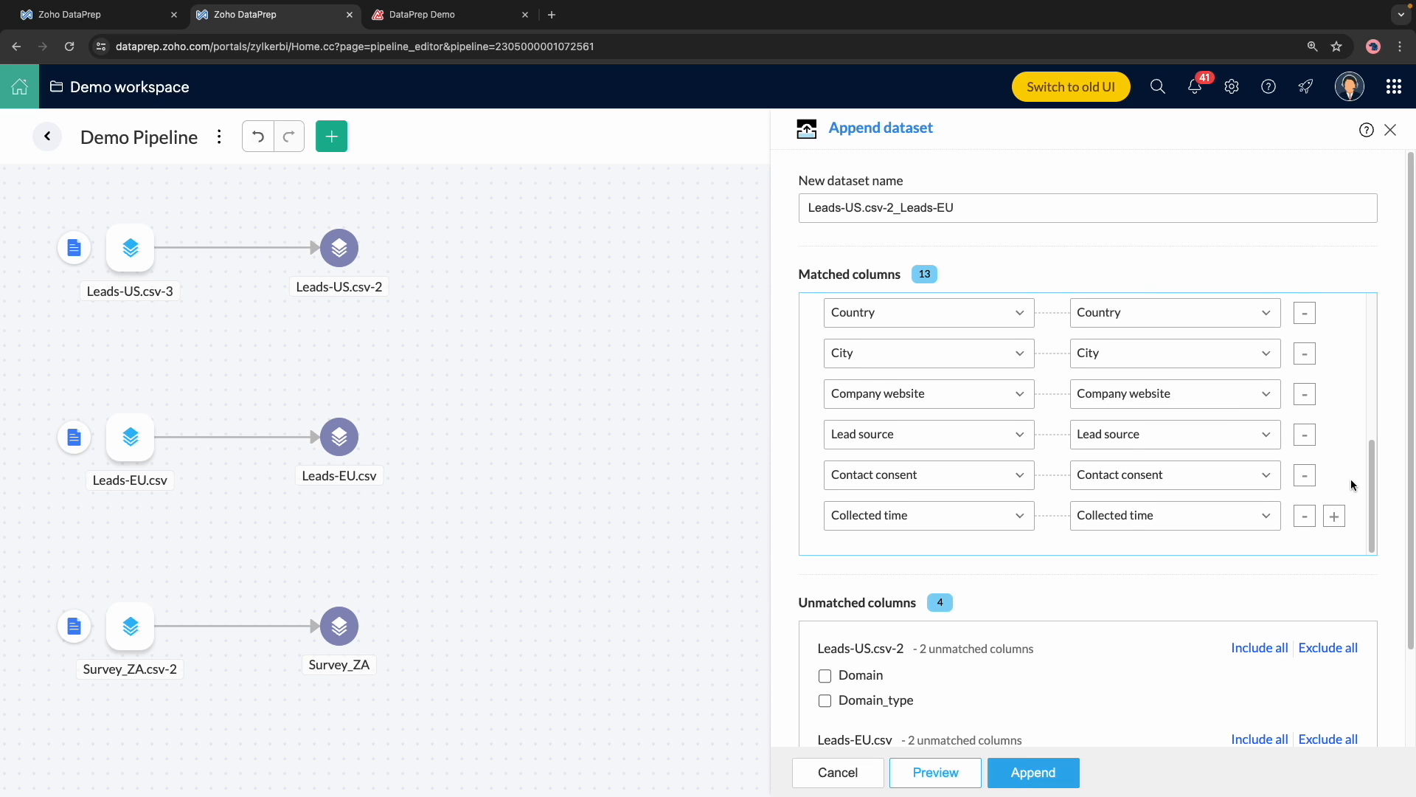
triple_click(1076, 204)
type("Combined Leads")
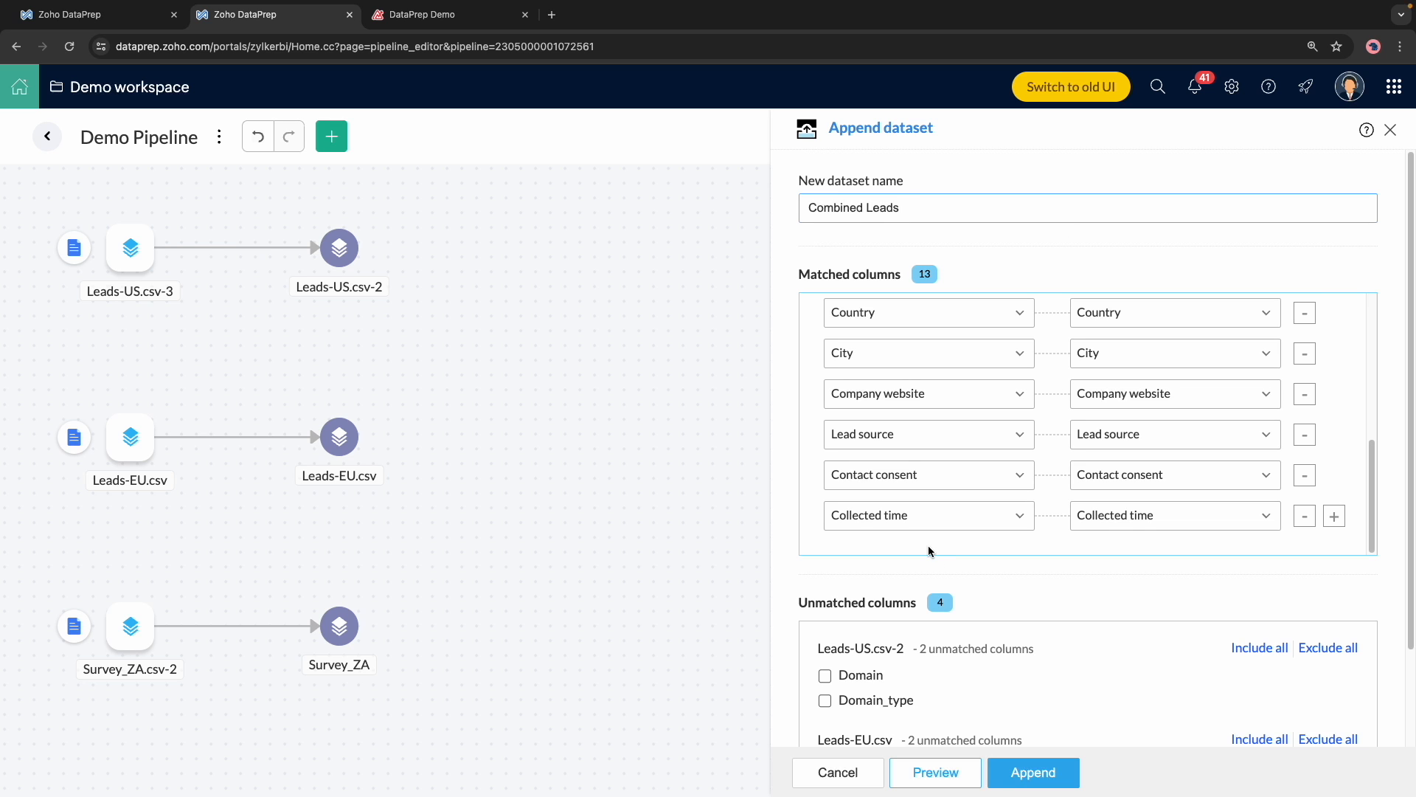
left_click(1037, 771)
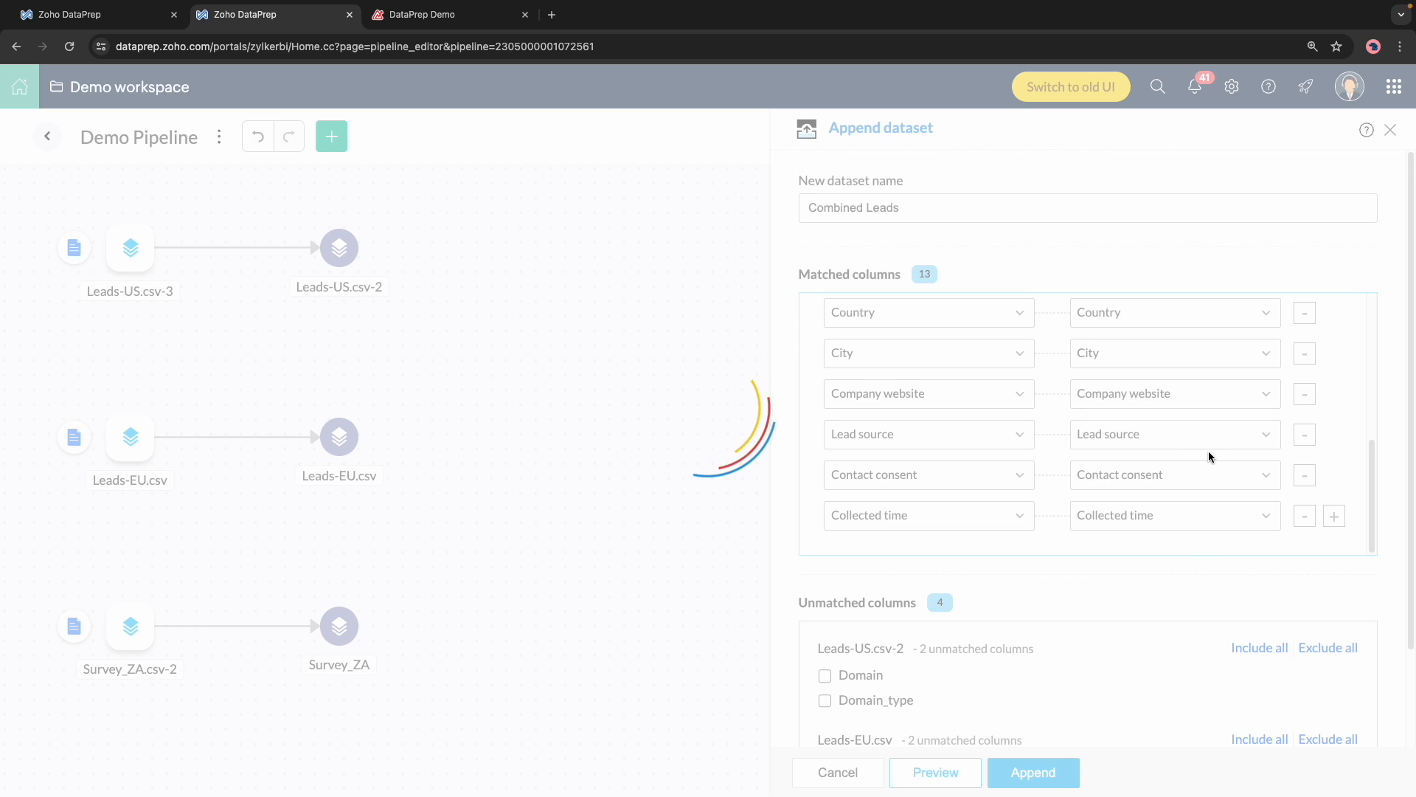
- Open the Combined Leads dataset, check its Collected time dates and start unifying that column's date formats
double_click(650, 249)
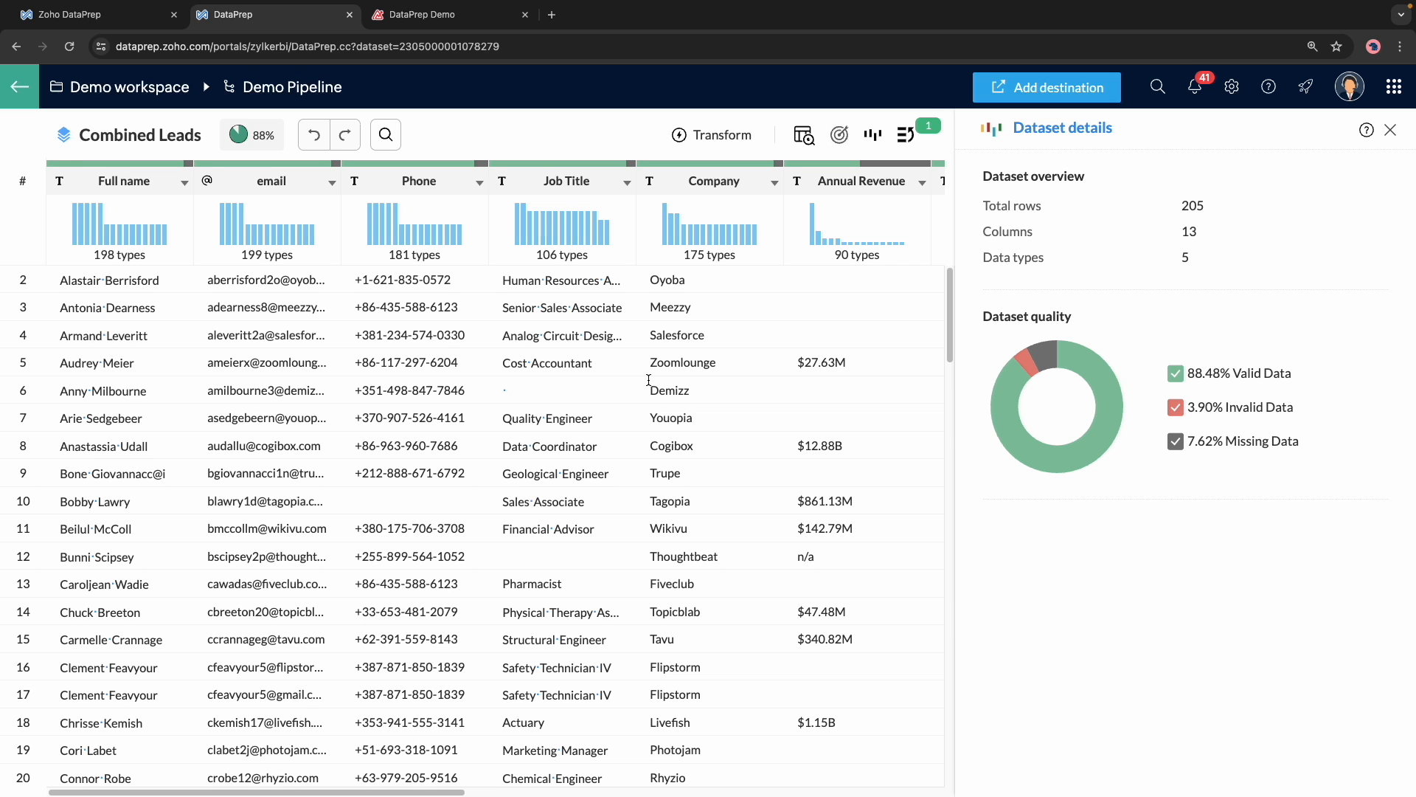
scroll(648, 380, "right", 10)
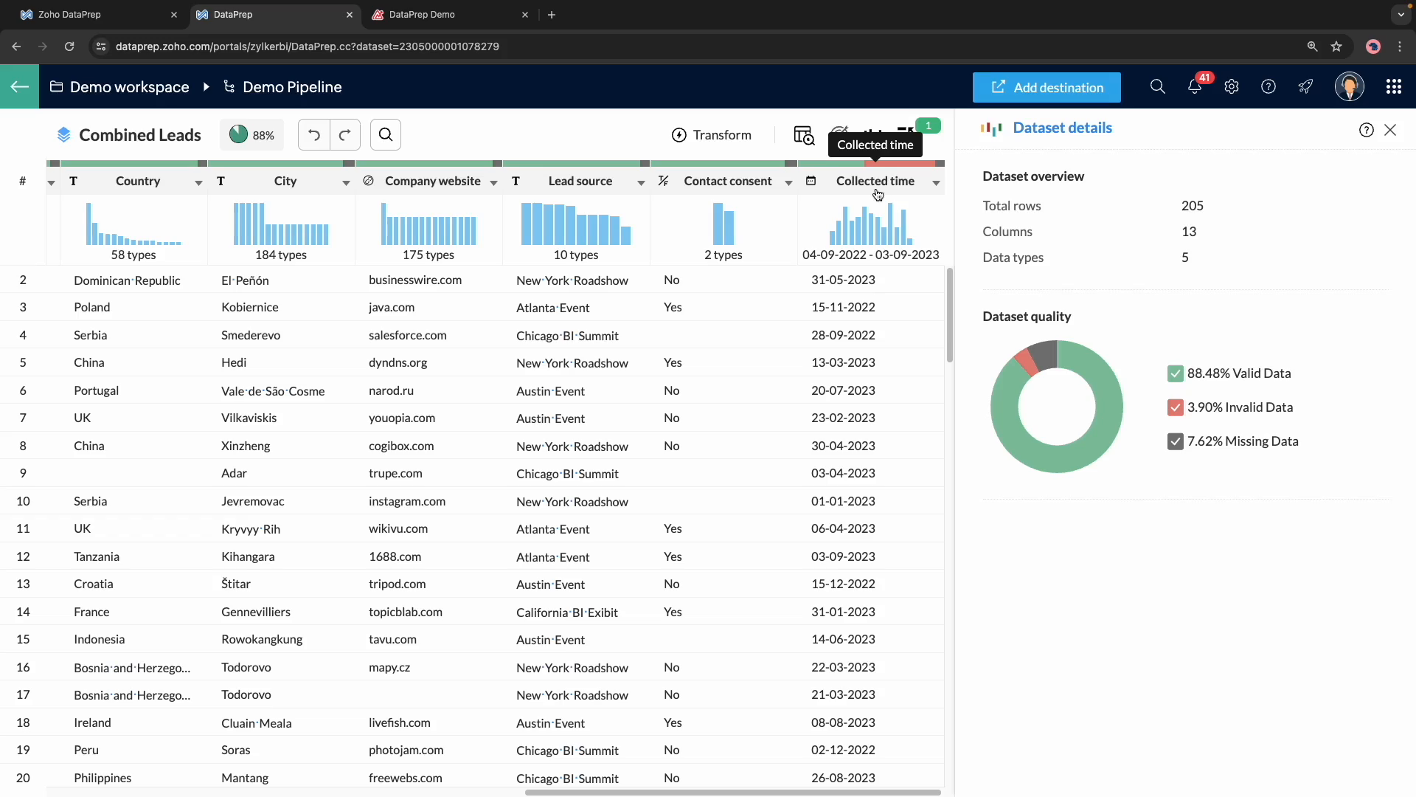
scroll(866, 401, "down", 15)
scroll(866, 400, "down", 18)
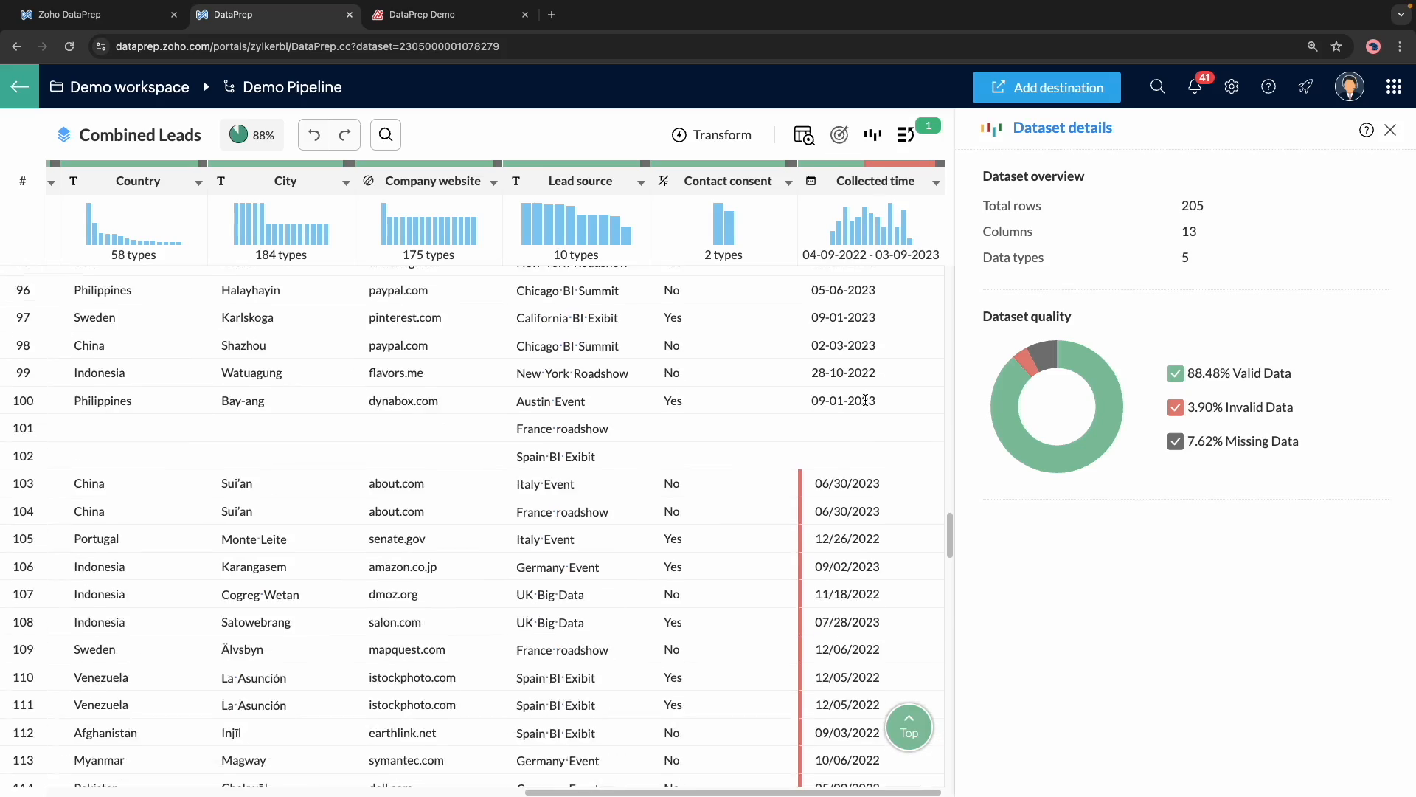
scroll(866, 401, "down", 1)
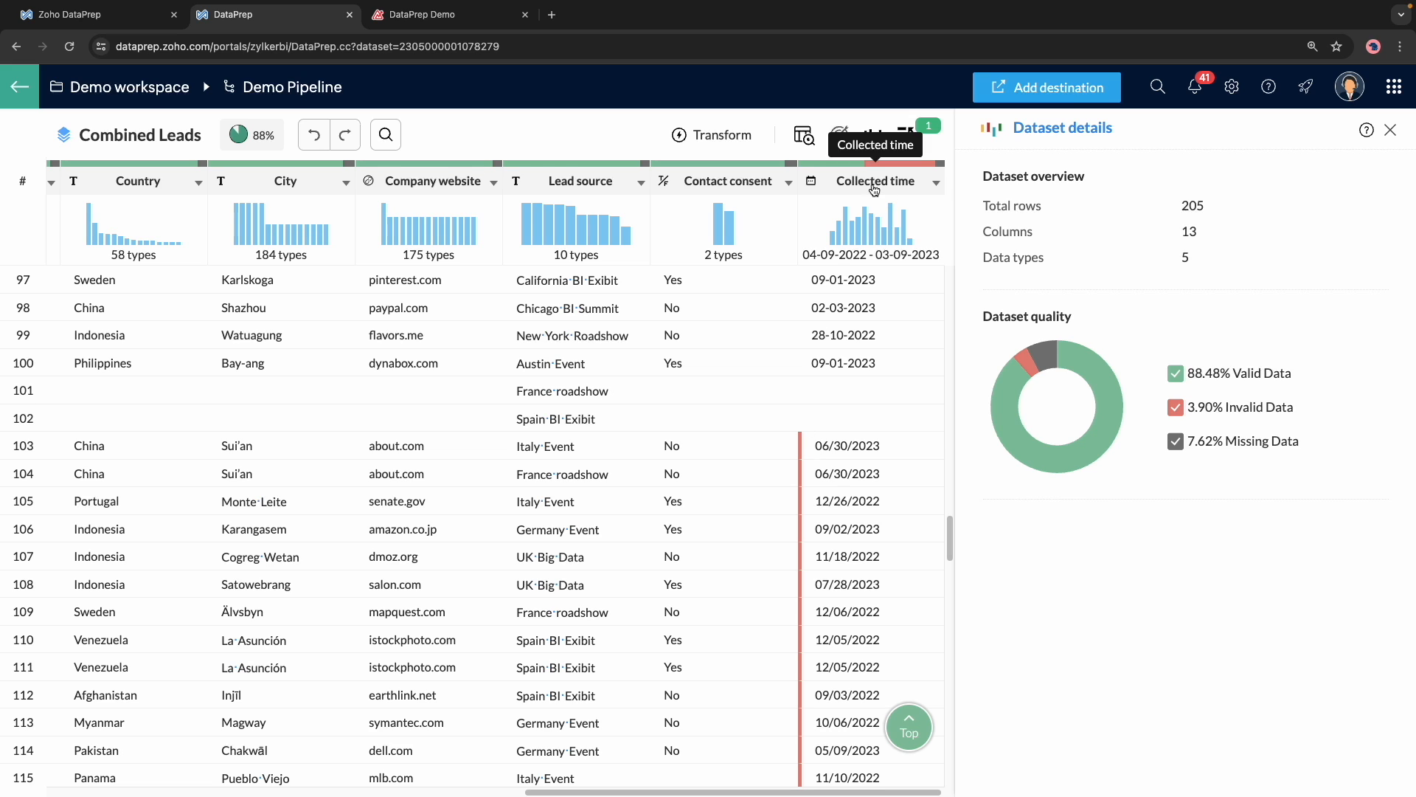
left_click(874, 188)
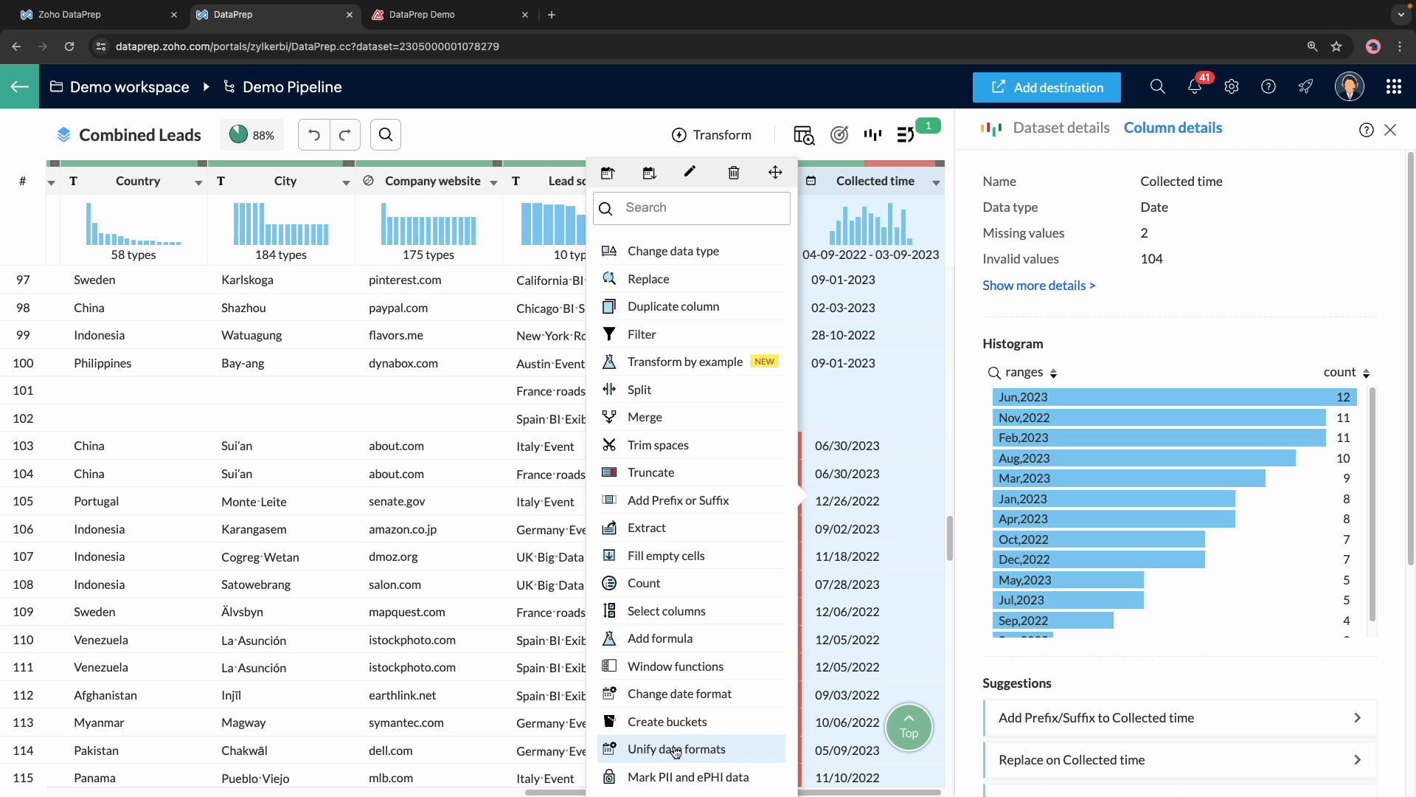
left_click(676, 750)
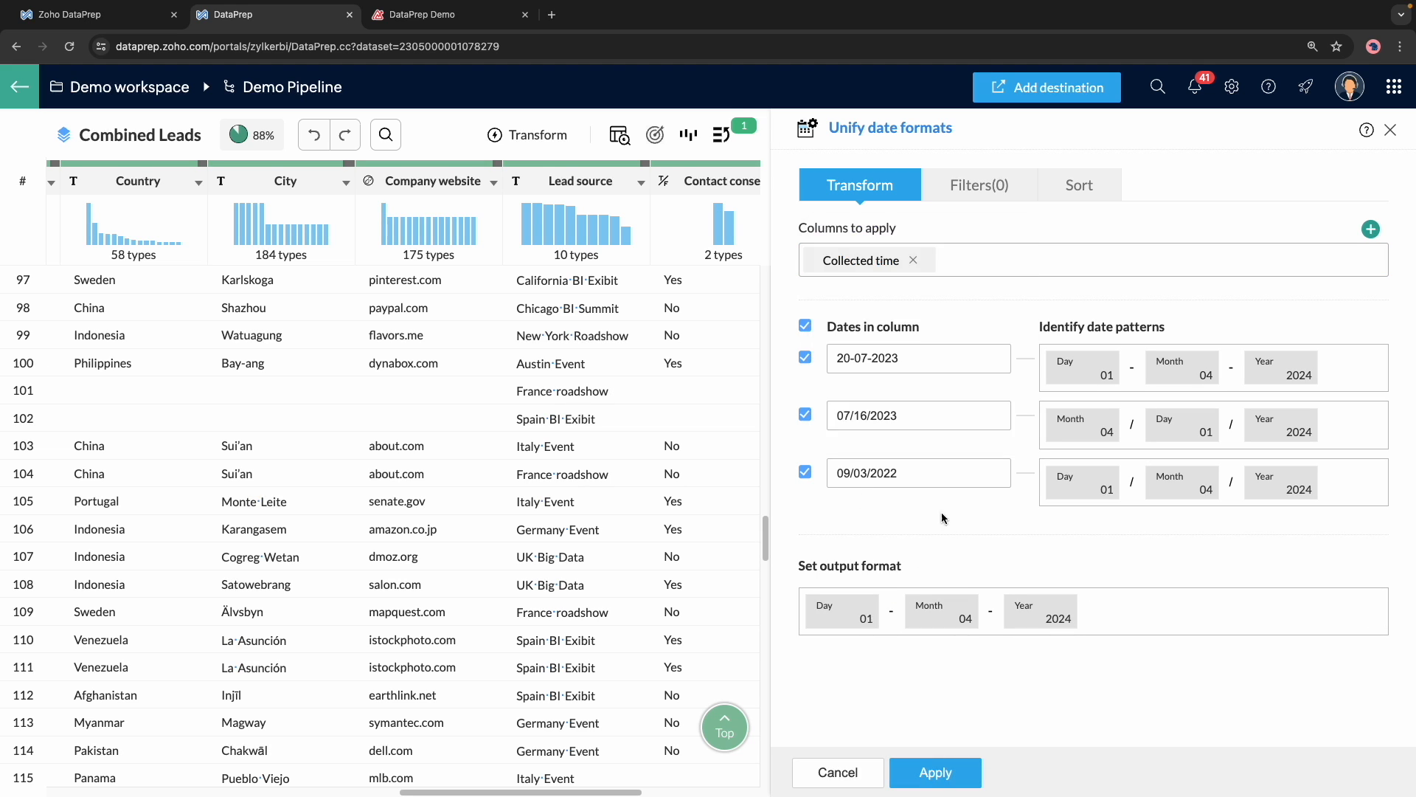
- Redefine the date pattern identified for 09/03/2022 as two-digit month / two-digit day / four-digit year
mouse_move(857, 419)
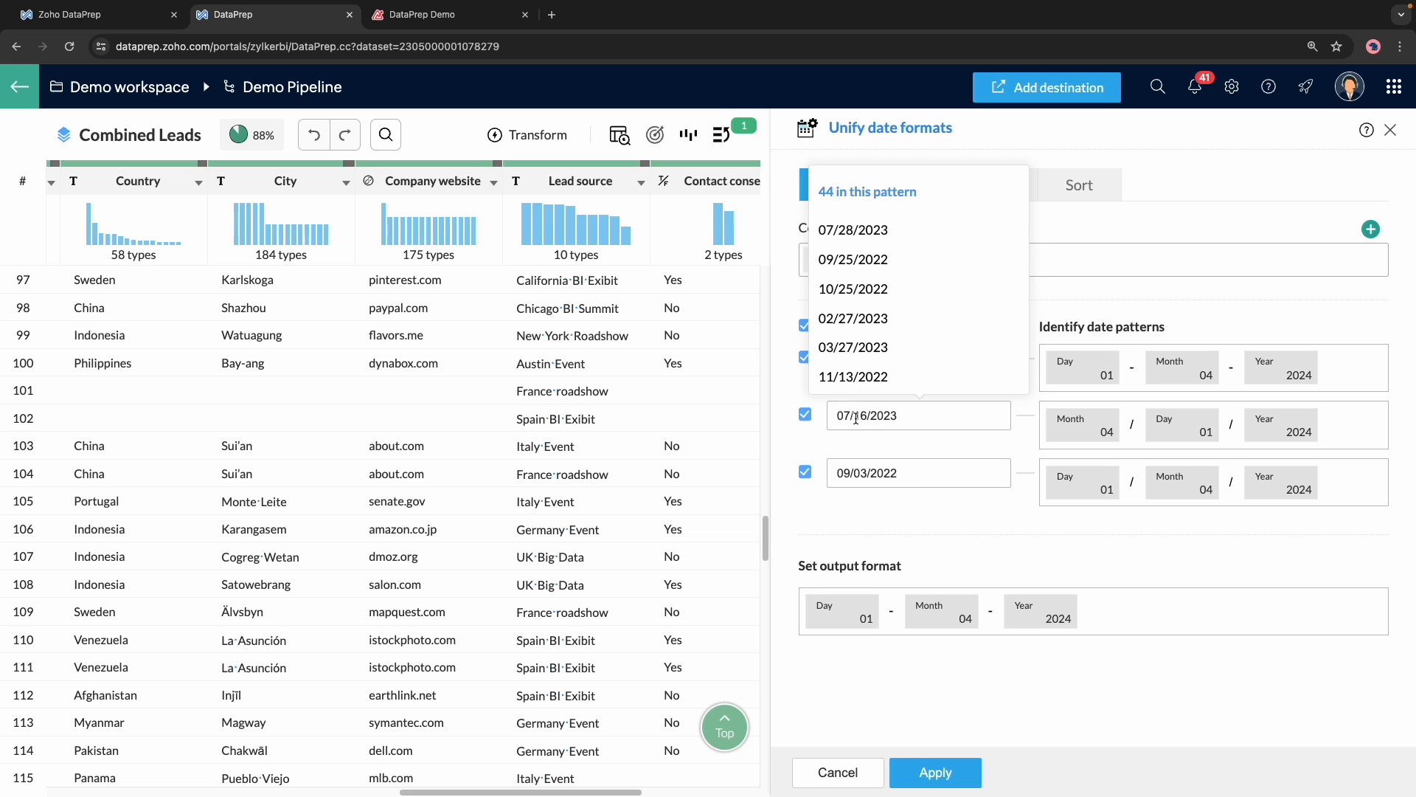
mouse_move(836, 481)
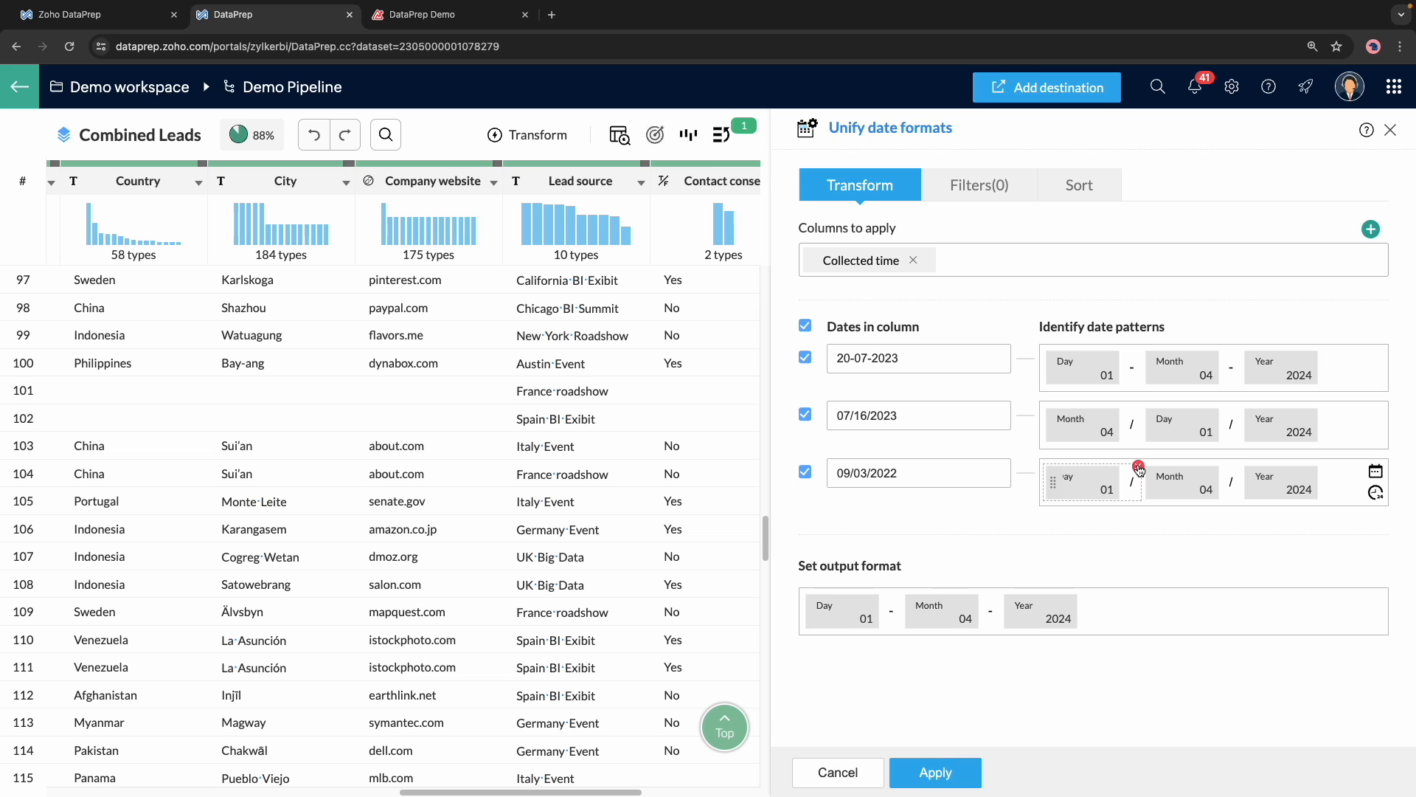
left_click(1140, 467)
left_click(1140, 467)
left_click(1140, 467)
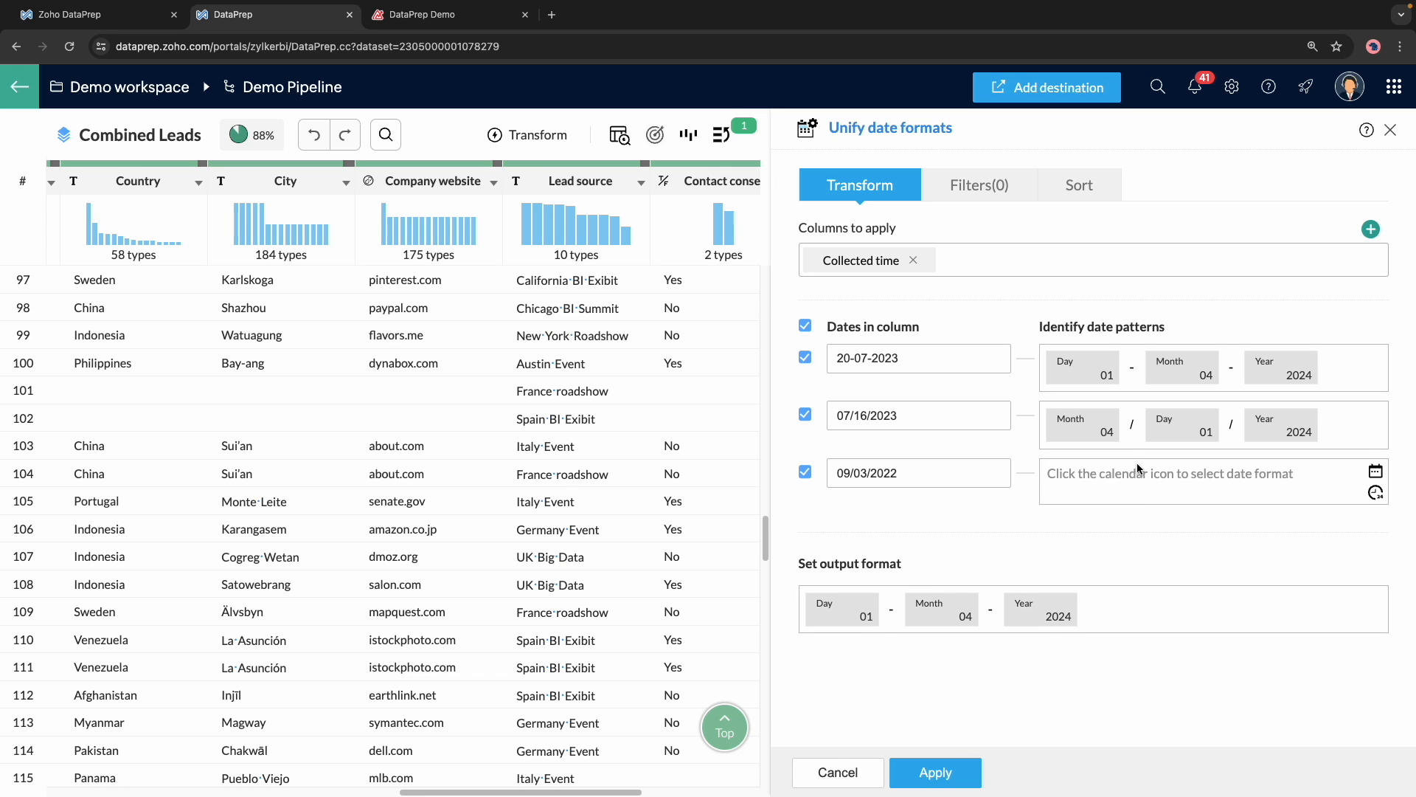
left_click(1376, 471)
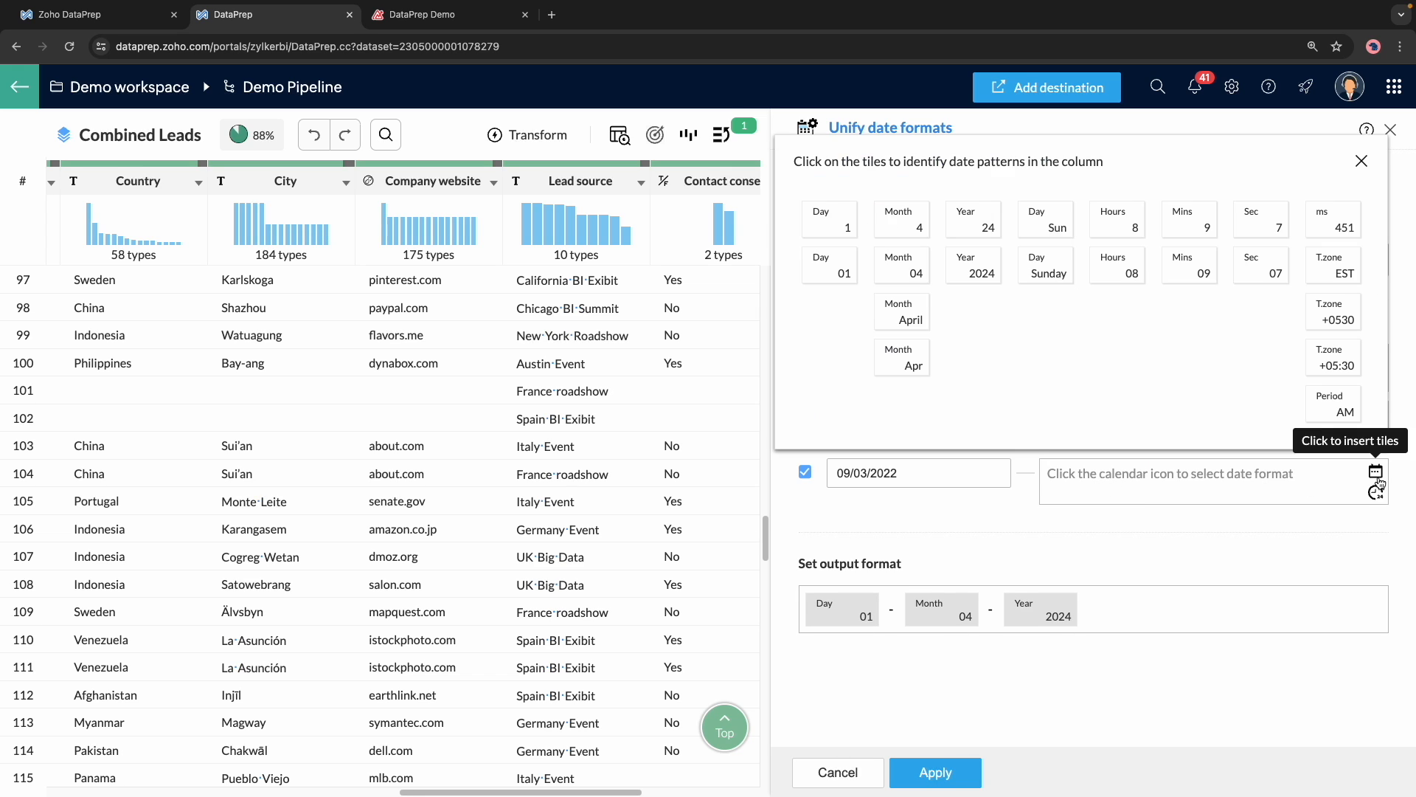
left_click(922, 275)
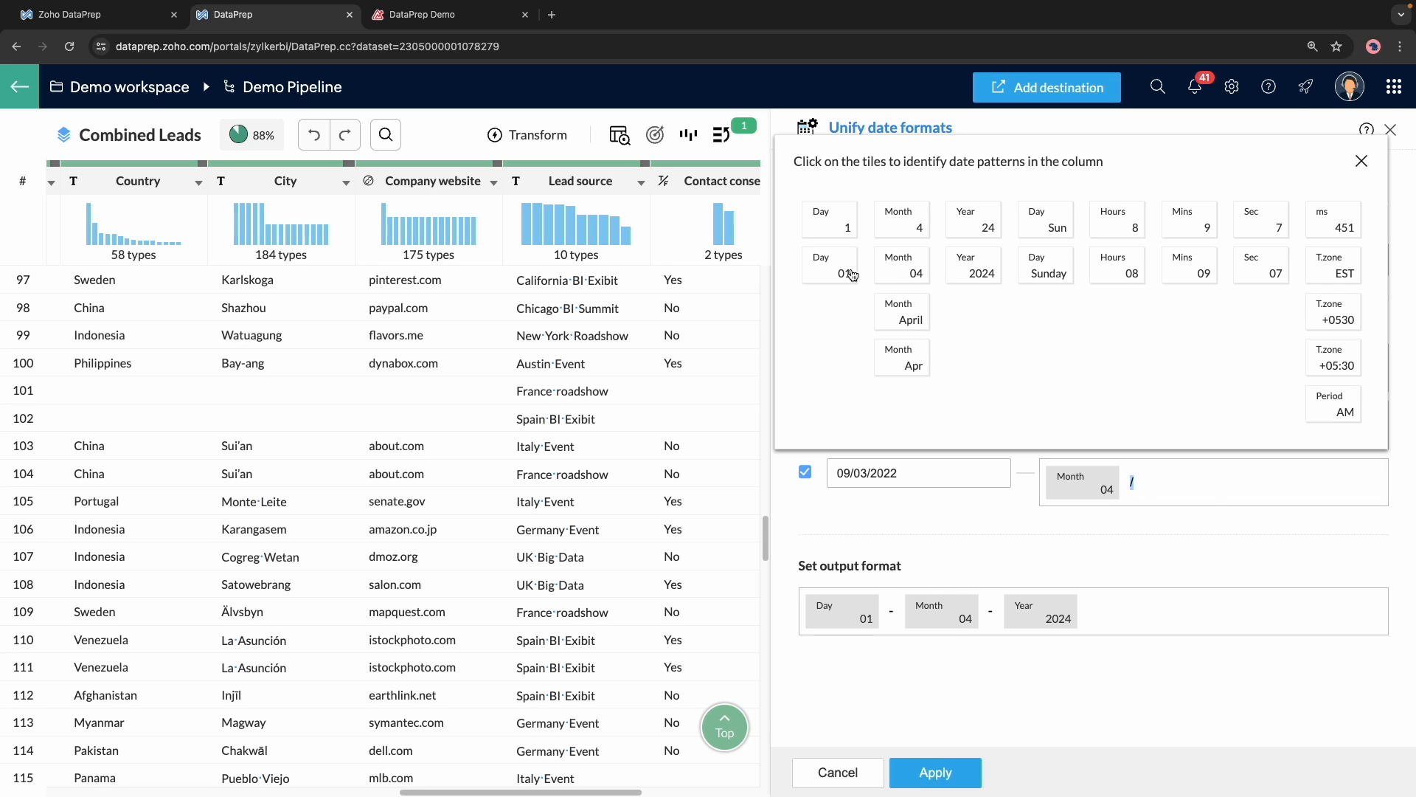
left_click(844, 273)
left_click(976, 275)
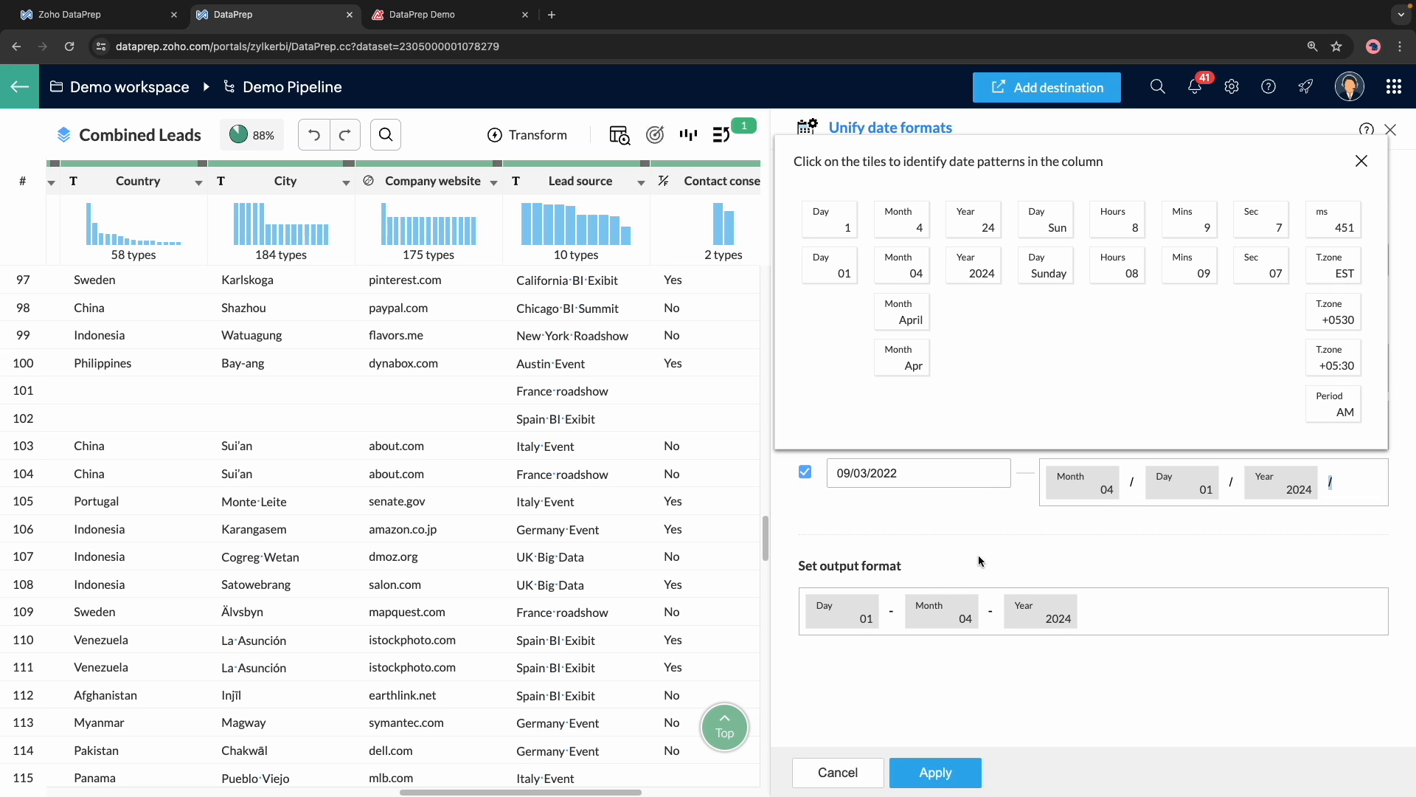
left_click(984, 518)
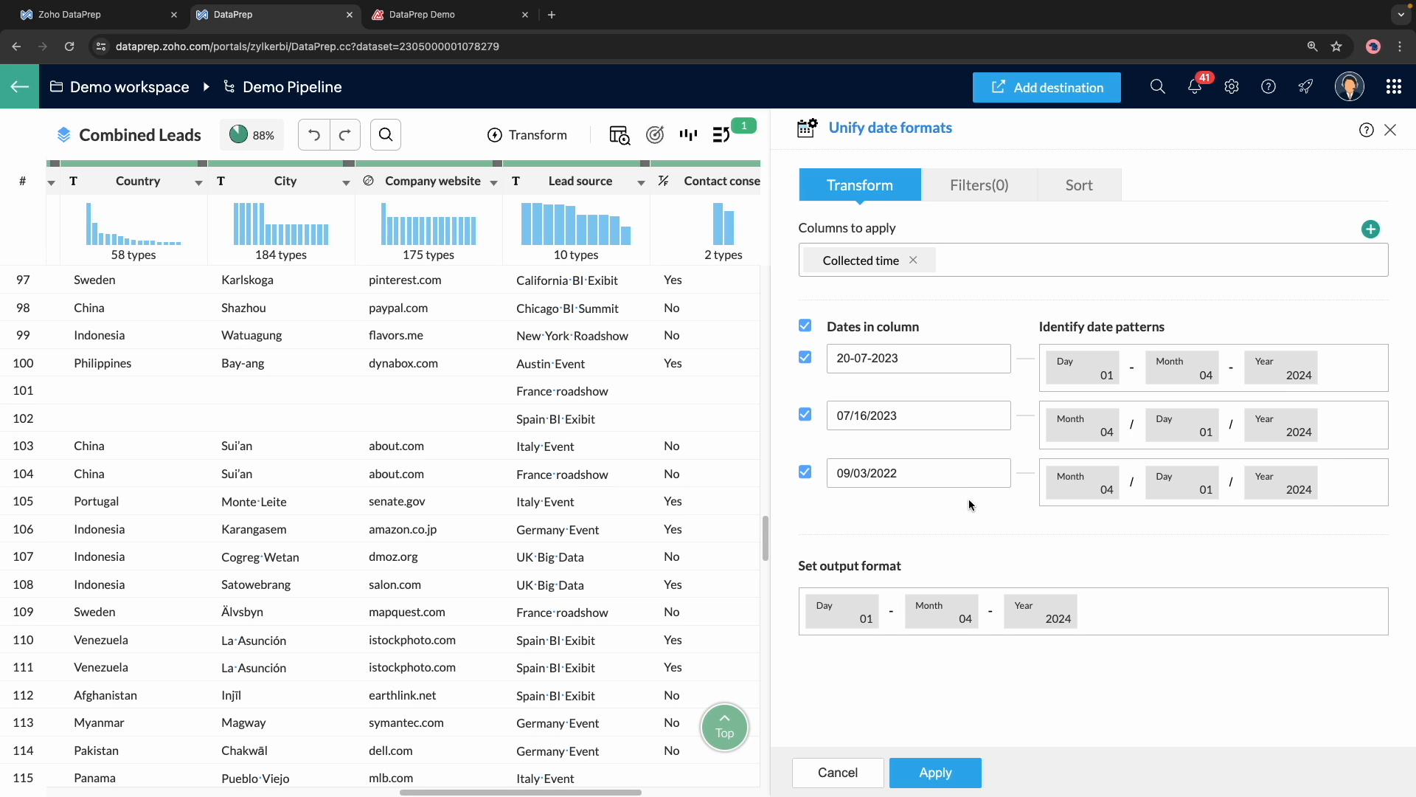
- Replace the output date format with two-digit month / two-digit day / four-digit year
mouse_move(972, 506)
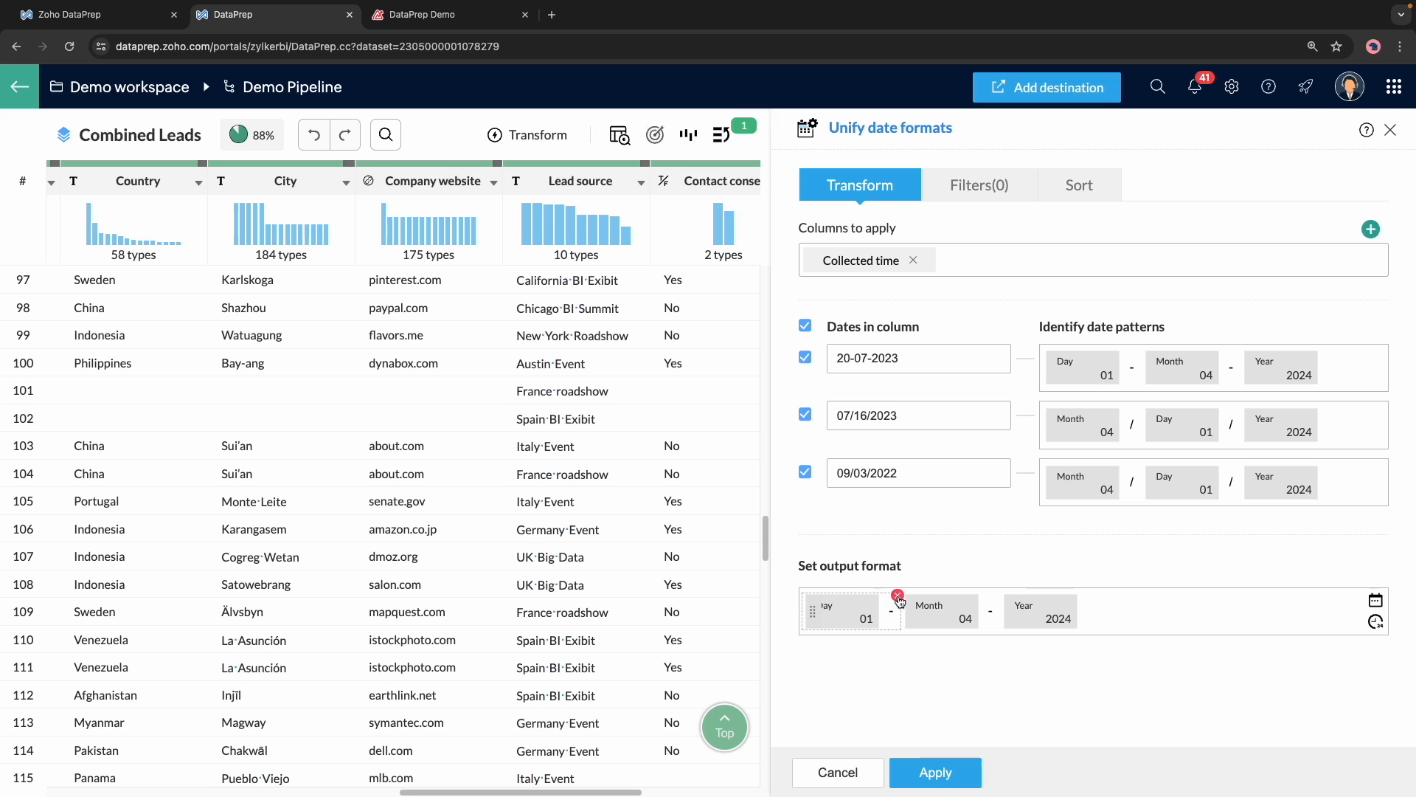
left_click(898, 596)
left_click(898, 596)
left_click(898, 596)
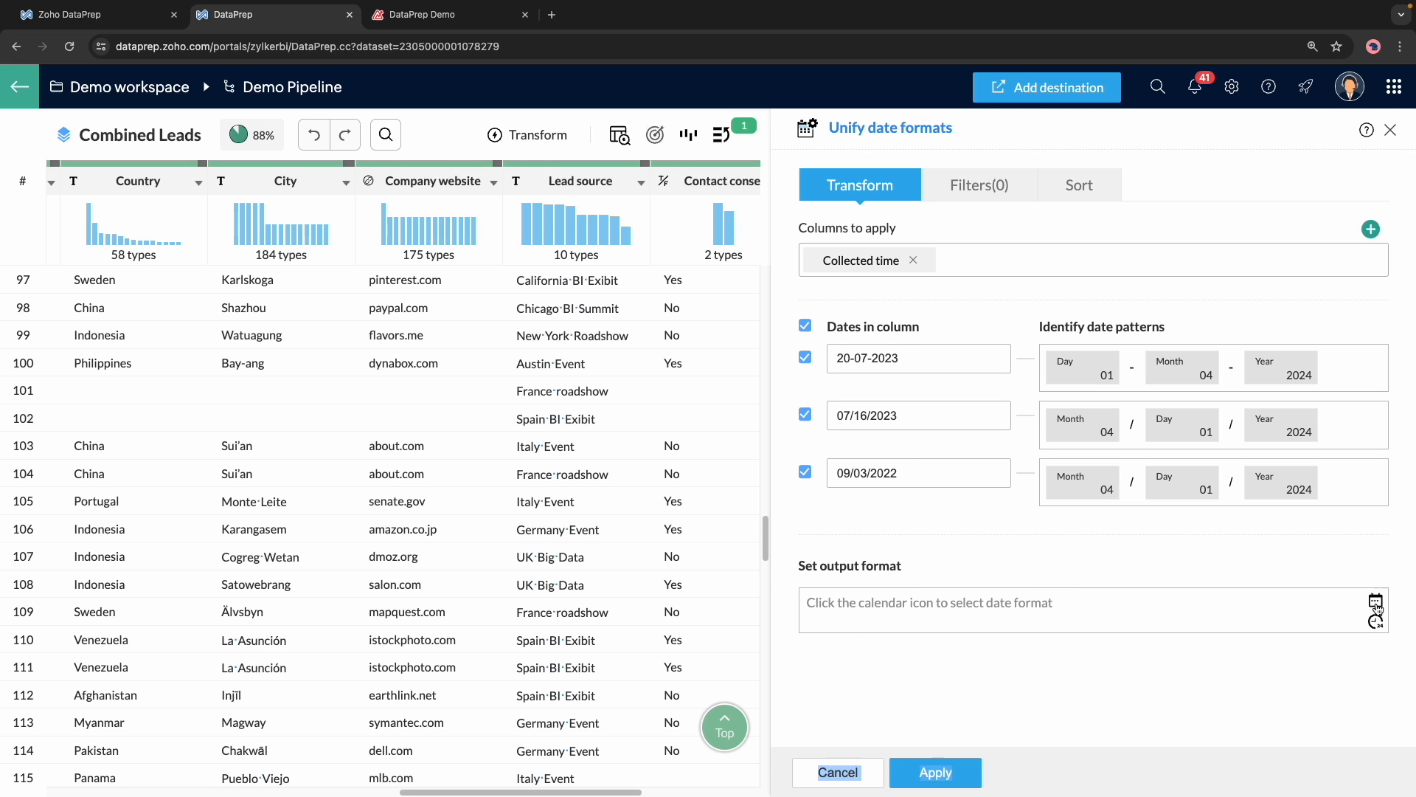
left_click(1376, 599)
left_click(912, 407)
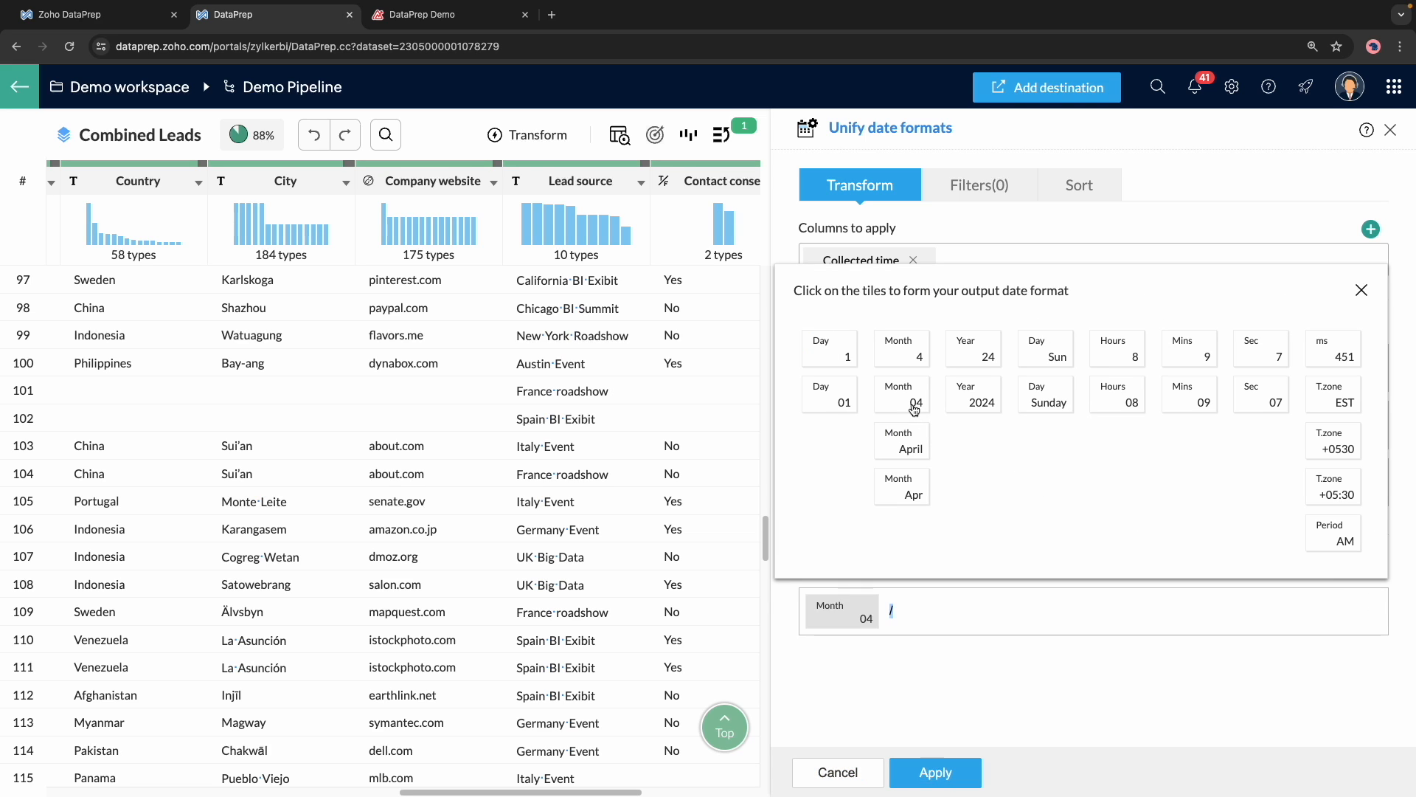
left_click(846, 398)
left_click(991, 396)
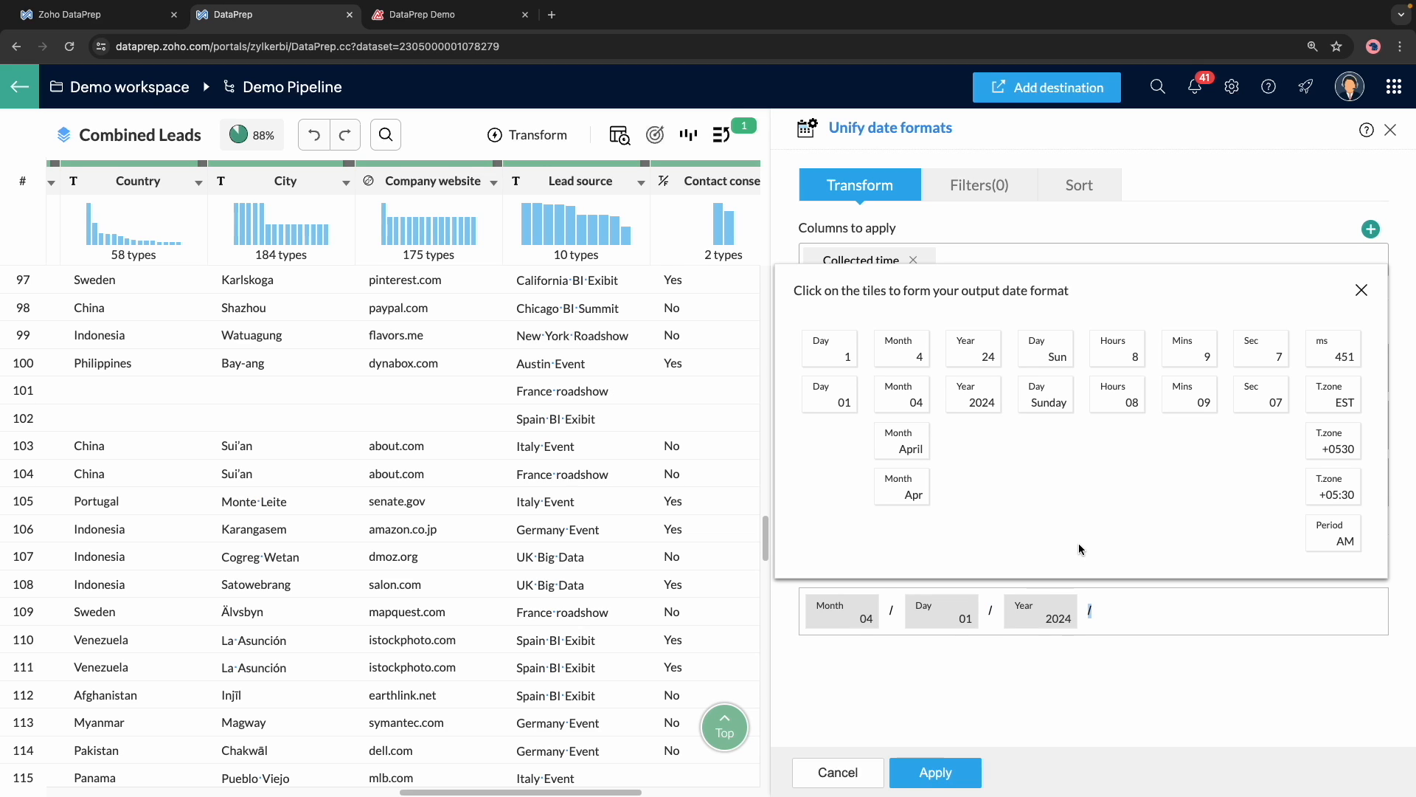
- Apply the date format unification to Collected time, accept dropping its invalid data, and check the resulting dates
left_click(1058, 720)
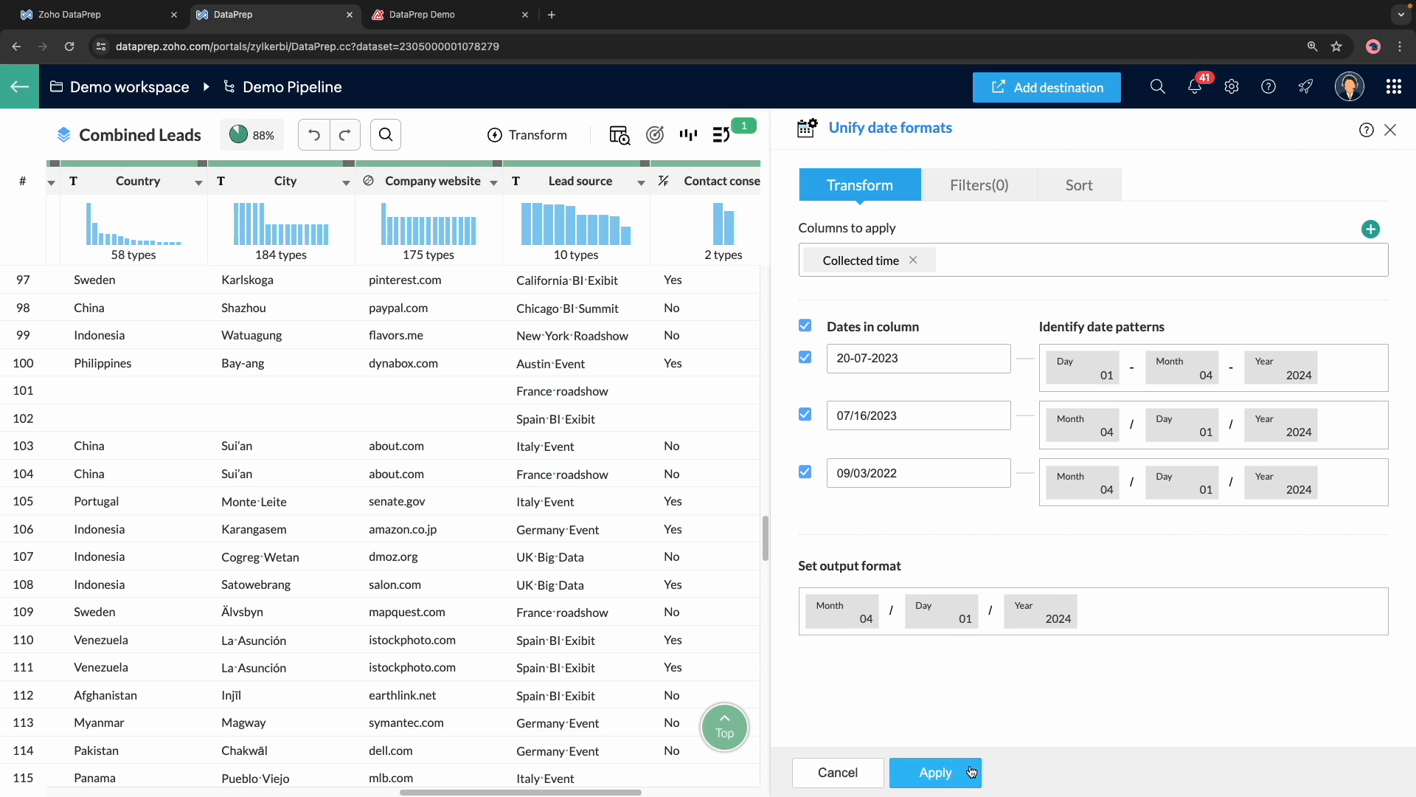
left_click(971, 771)
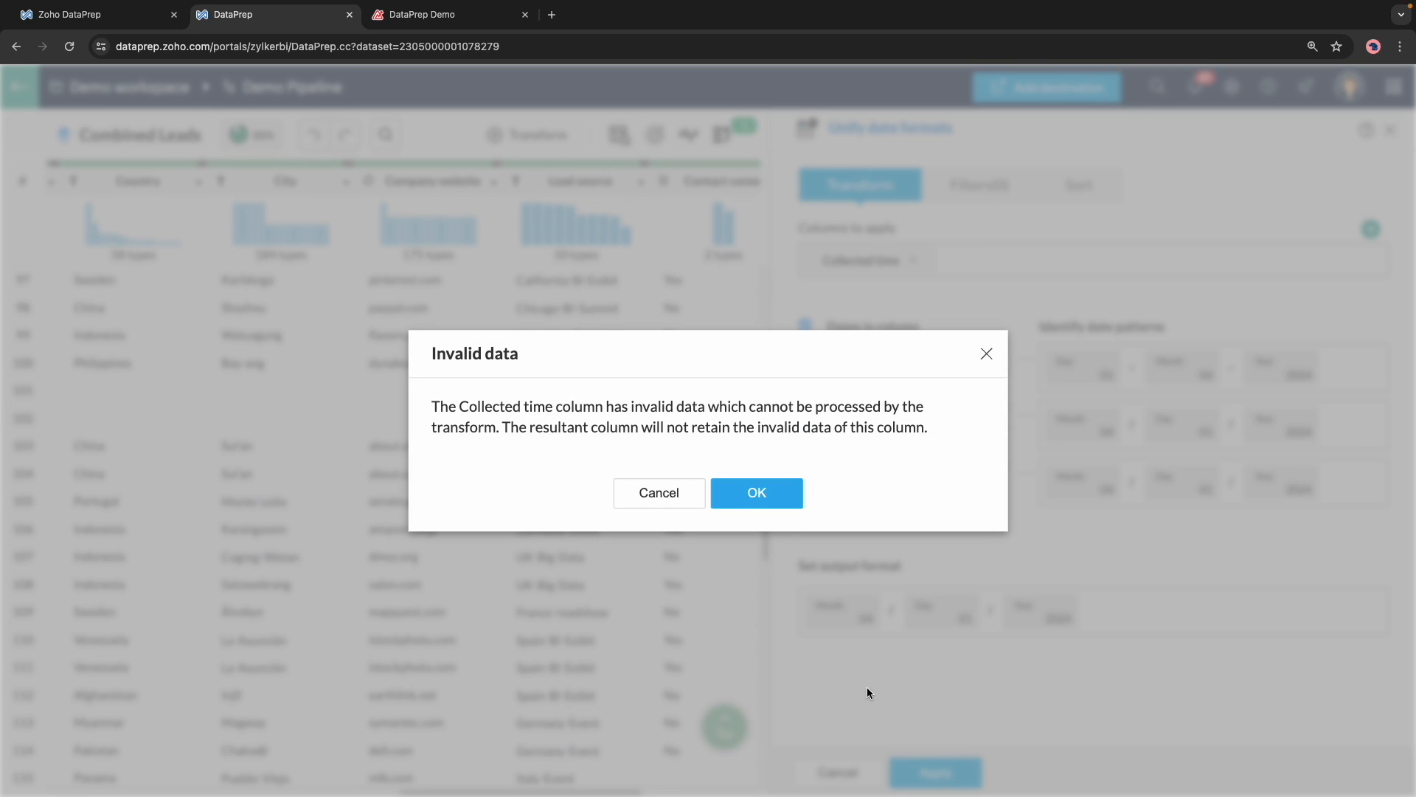
left_click(778, 497)
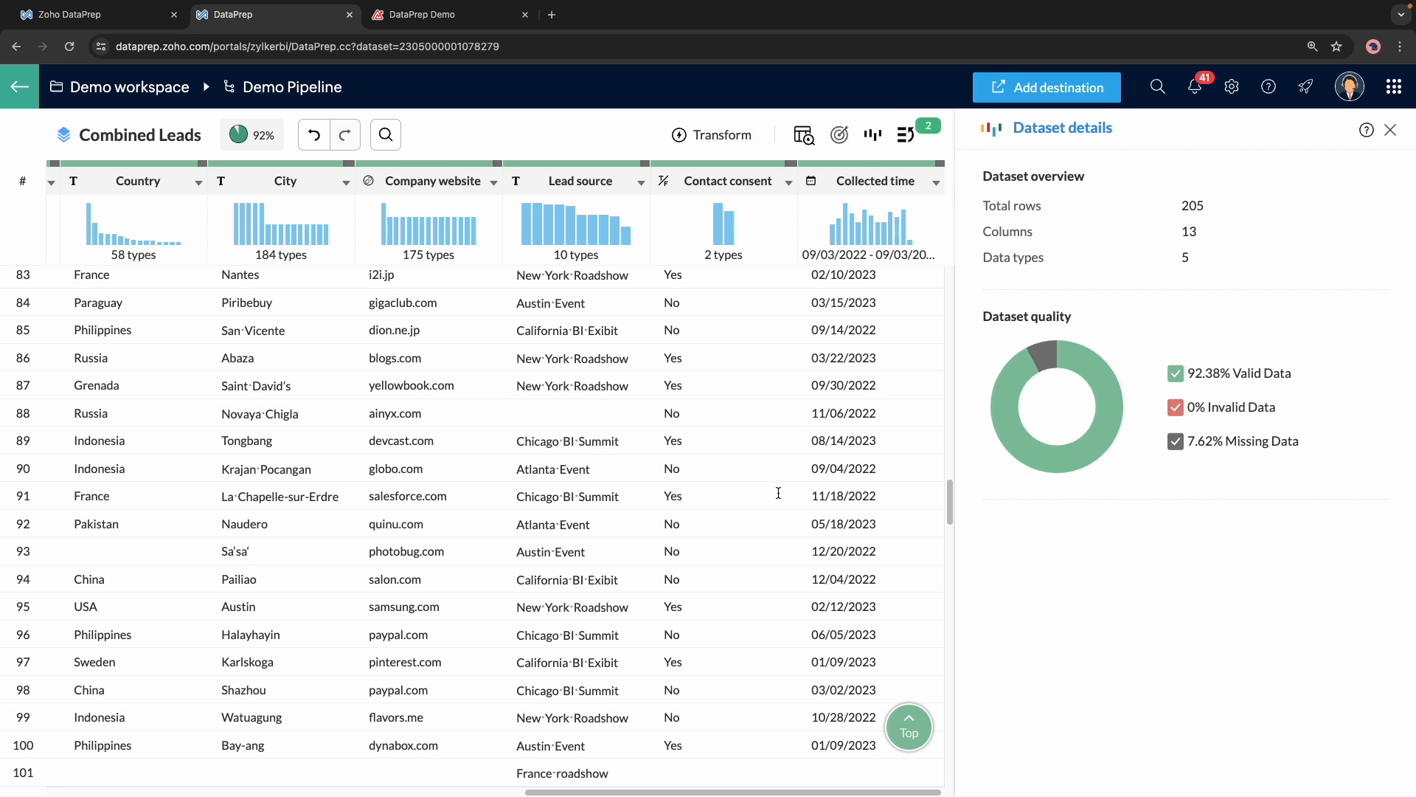
scroll(872, 453, "down", 10)
scroll(860, 427, "up", 20)
scroll(854, 350, "up", 9)
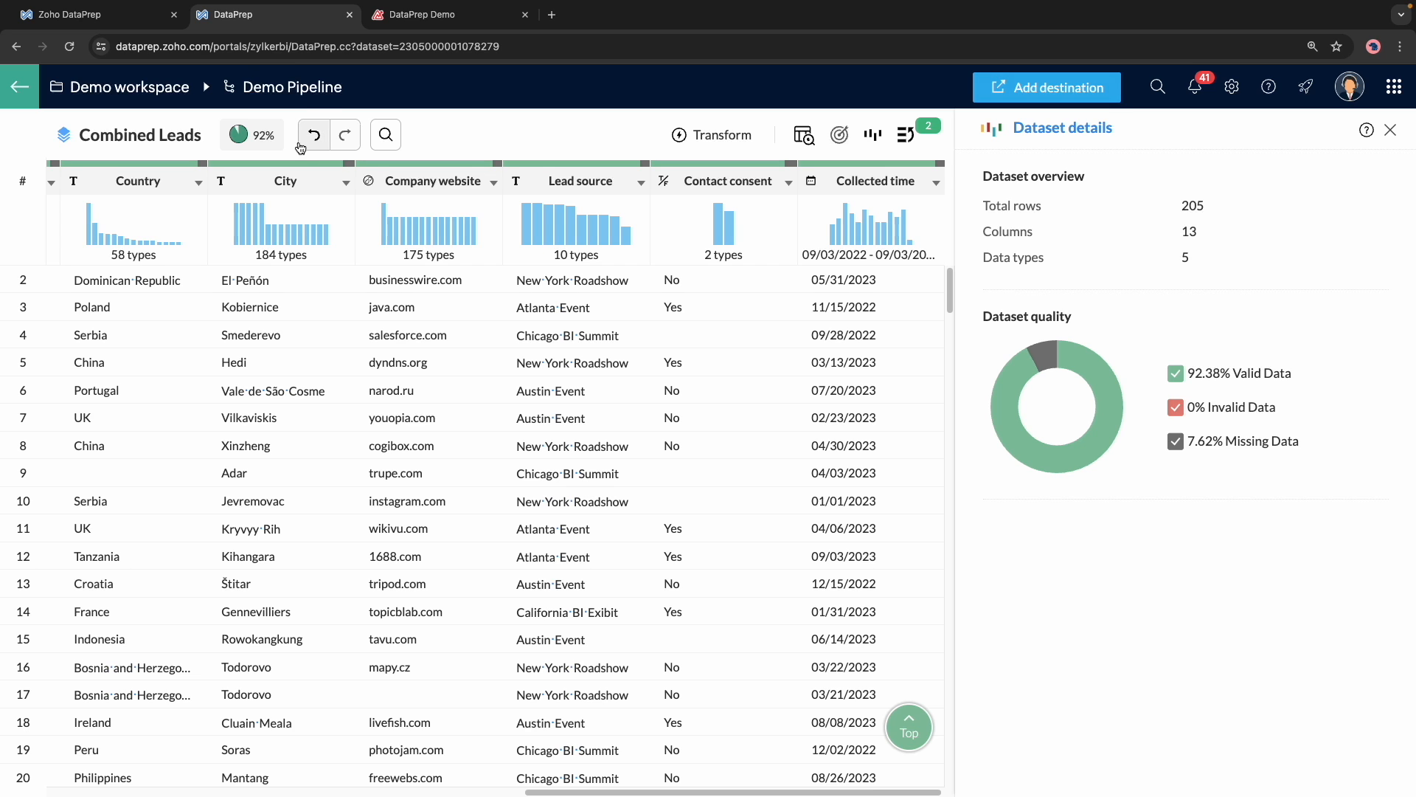
- Return to the Demo Pipeline and start a Zoho CRM destination for Combined Leads with the Leads module of Zylker Co
left_click(293, 87)
left_click(677, 253)
left_click(680, 481)
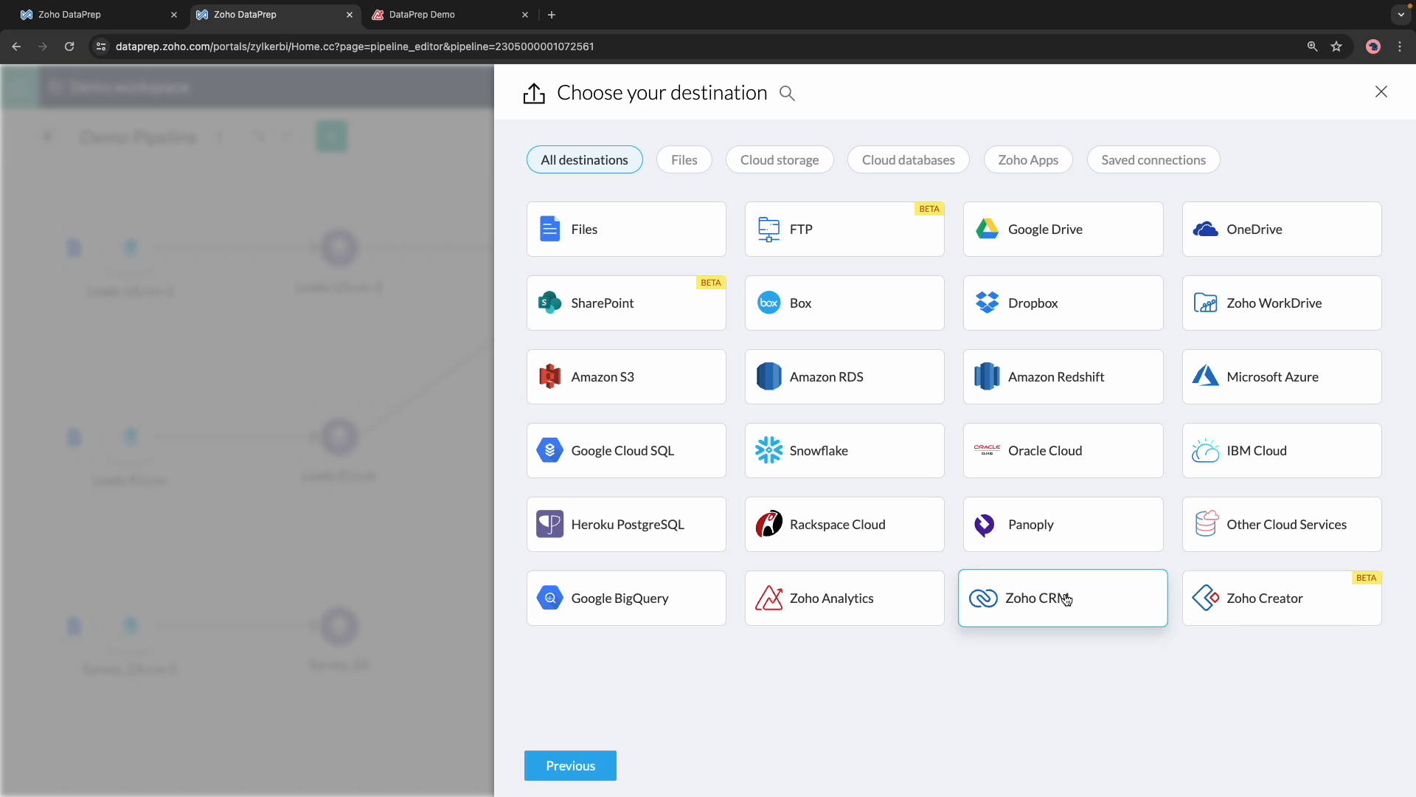
left_click(1064, 596)
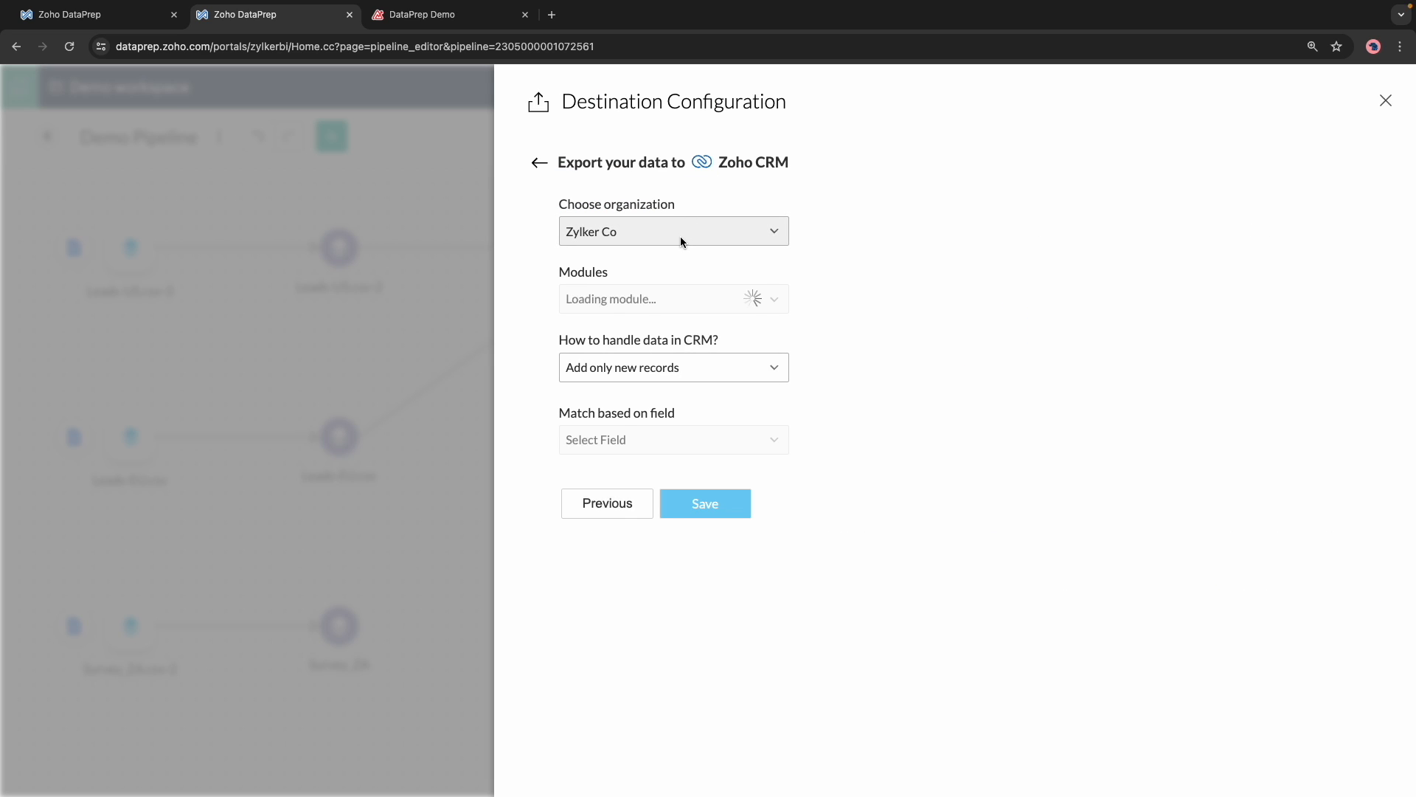
left_click(670, 301)
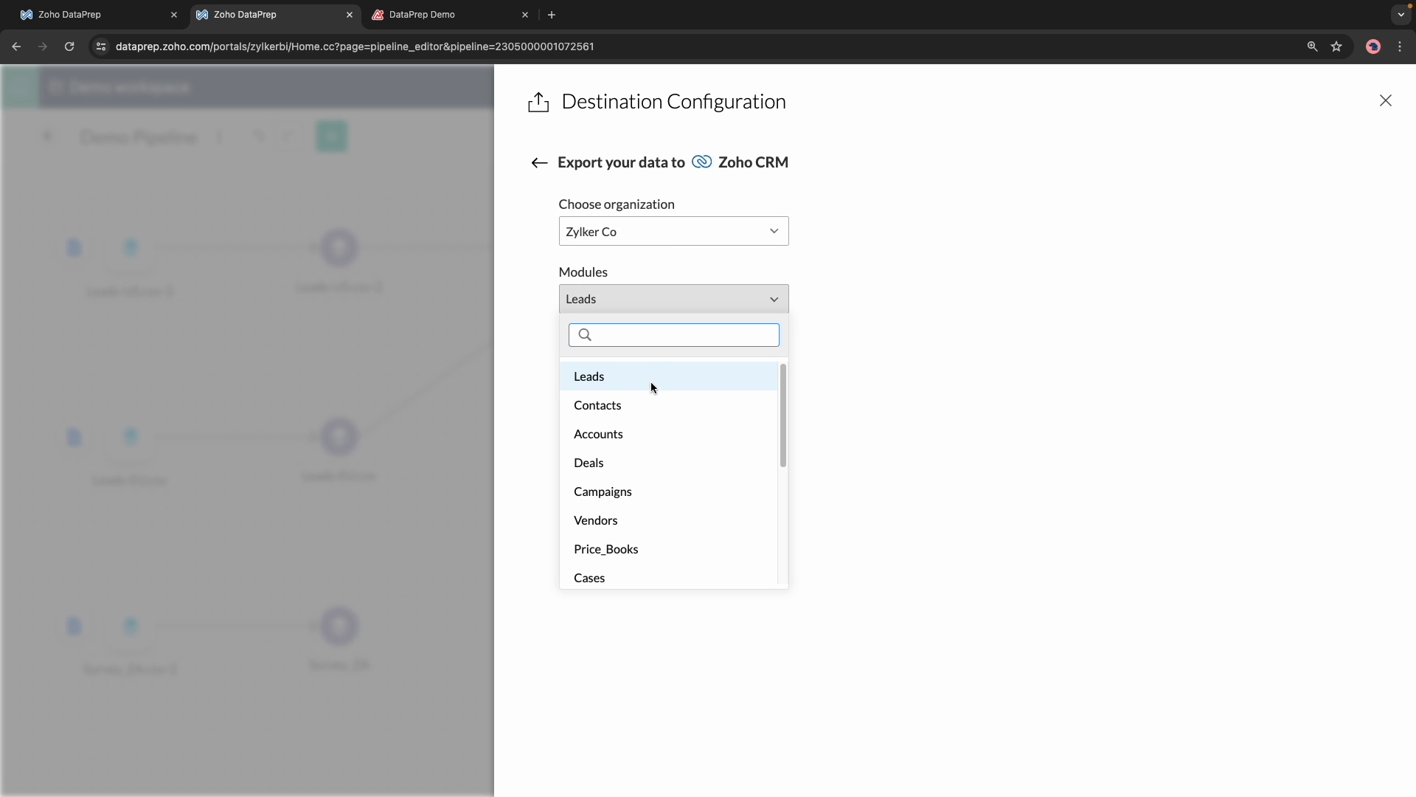
scroll(648, 465, "down", 5)
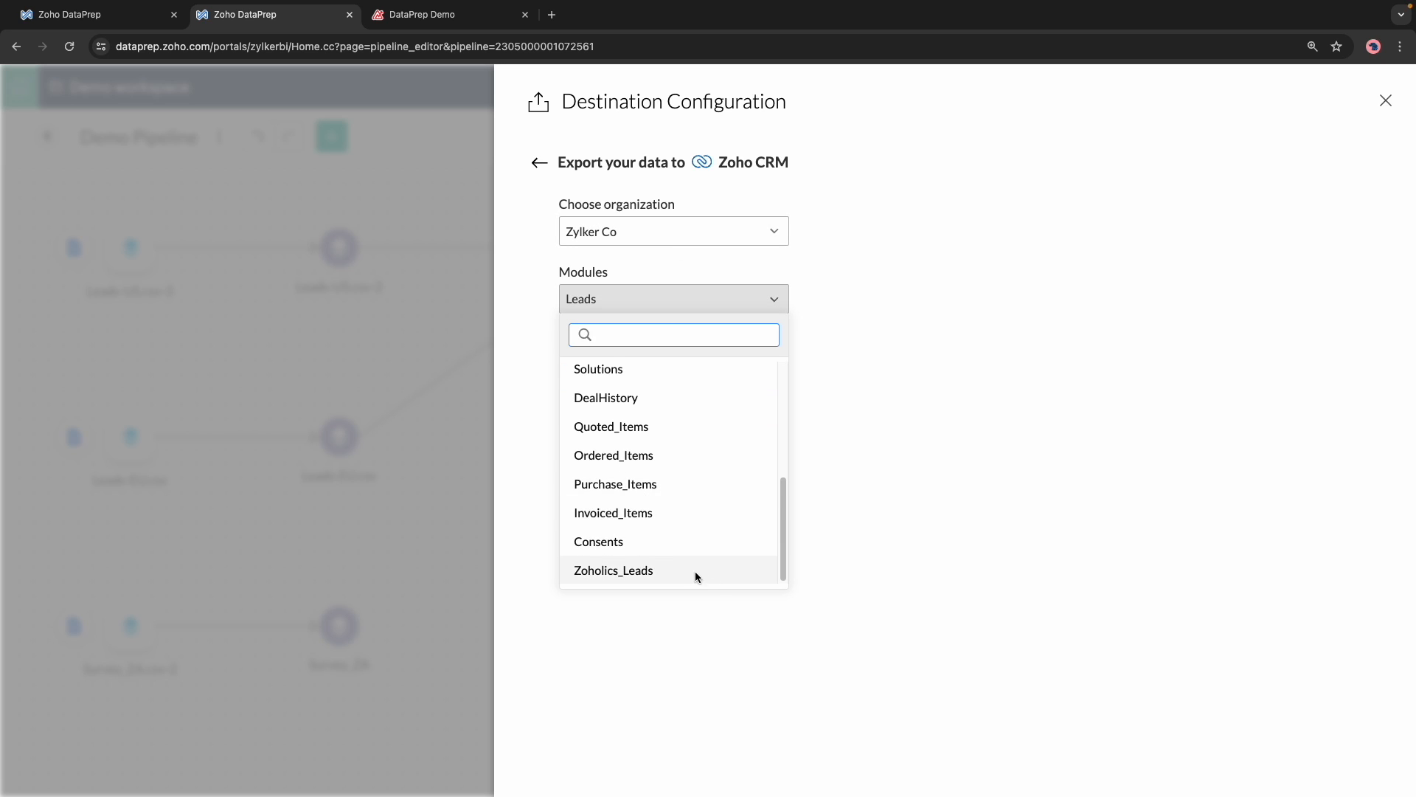
left_click(856, 542)
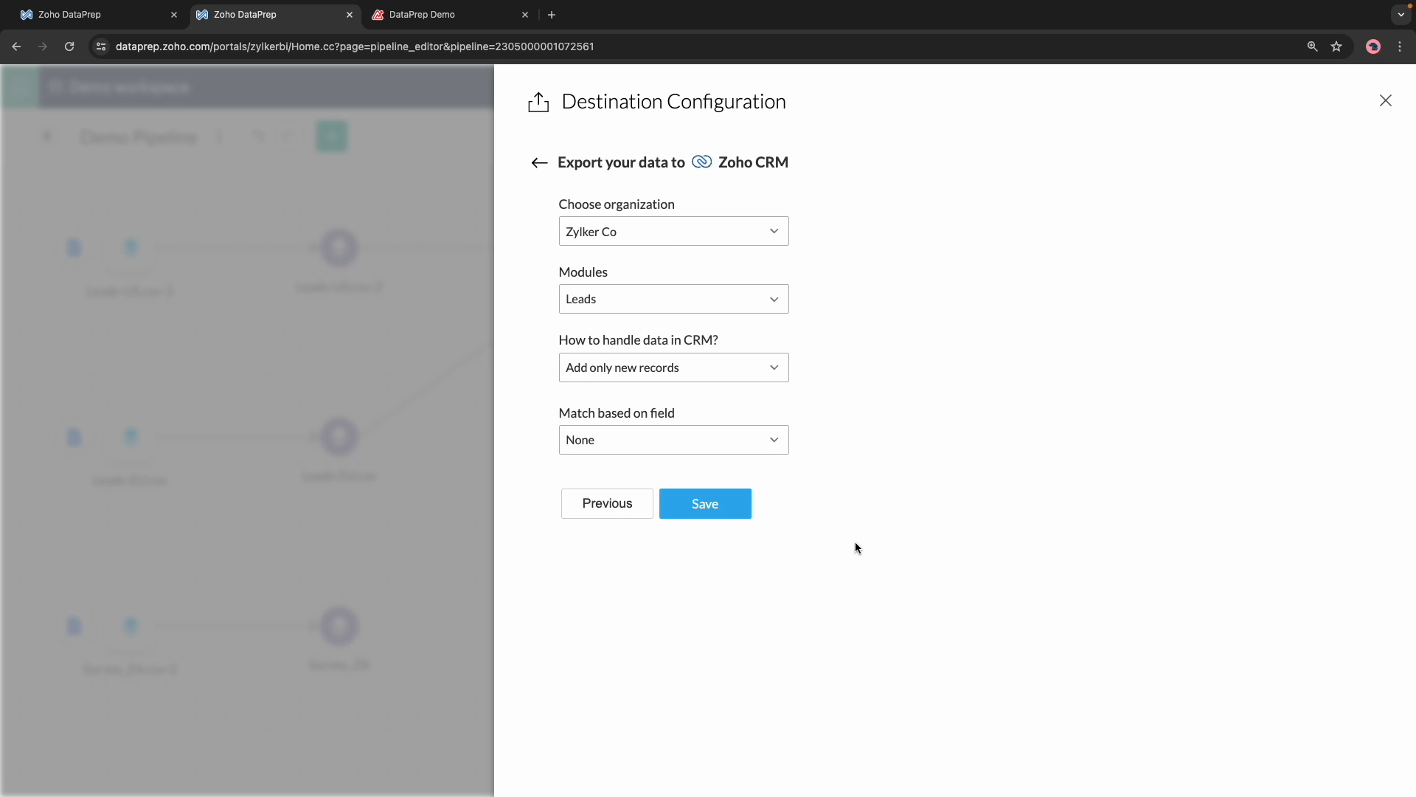
- Set the CRM export to both add and update records, matched on the email field, and save the destination
left_click(773, 379)
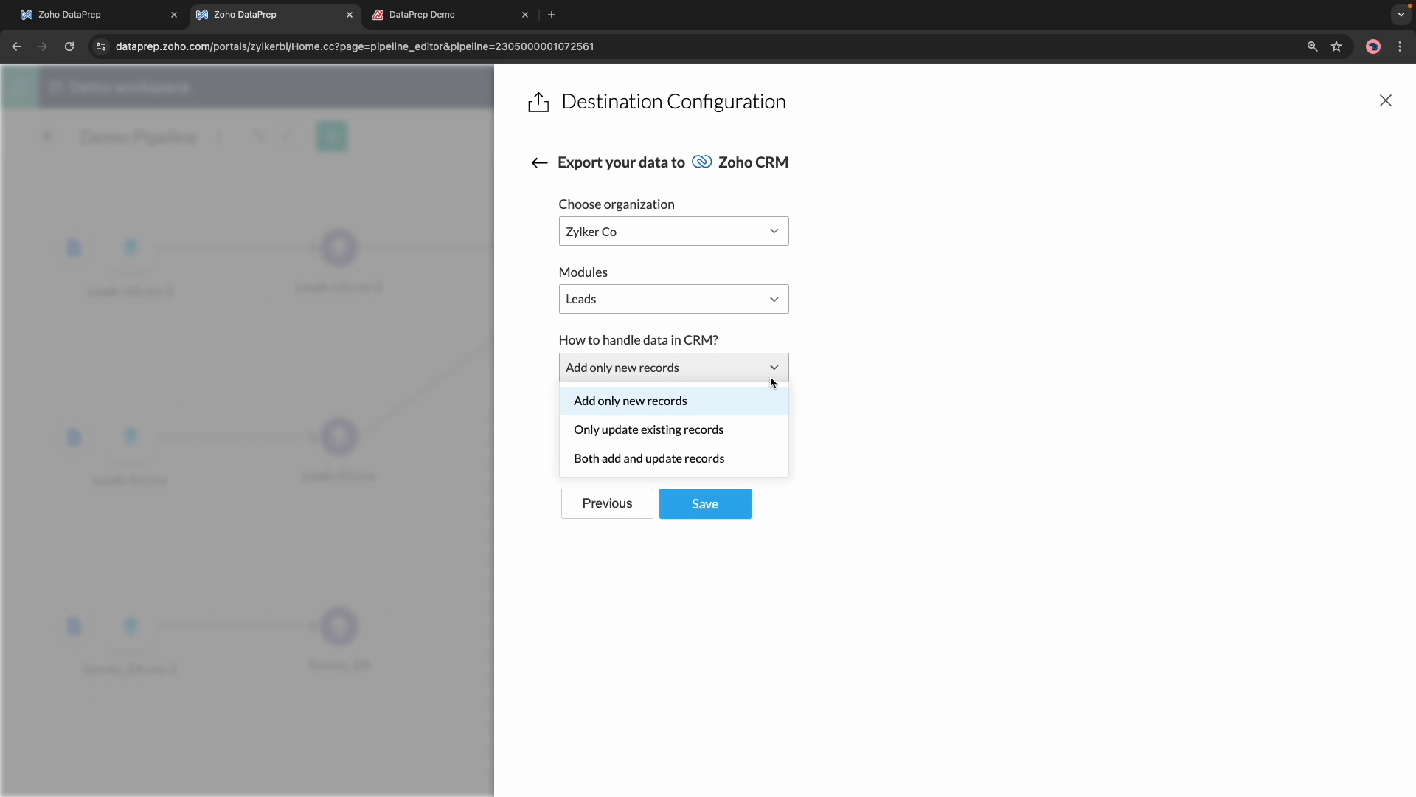
left_click(751, 431)
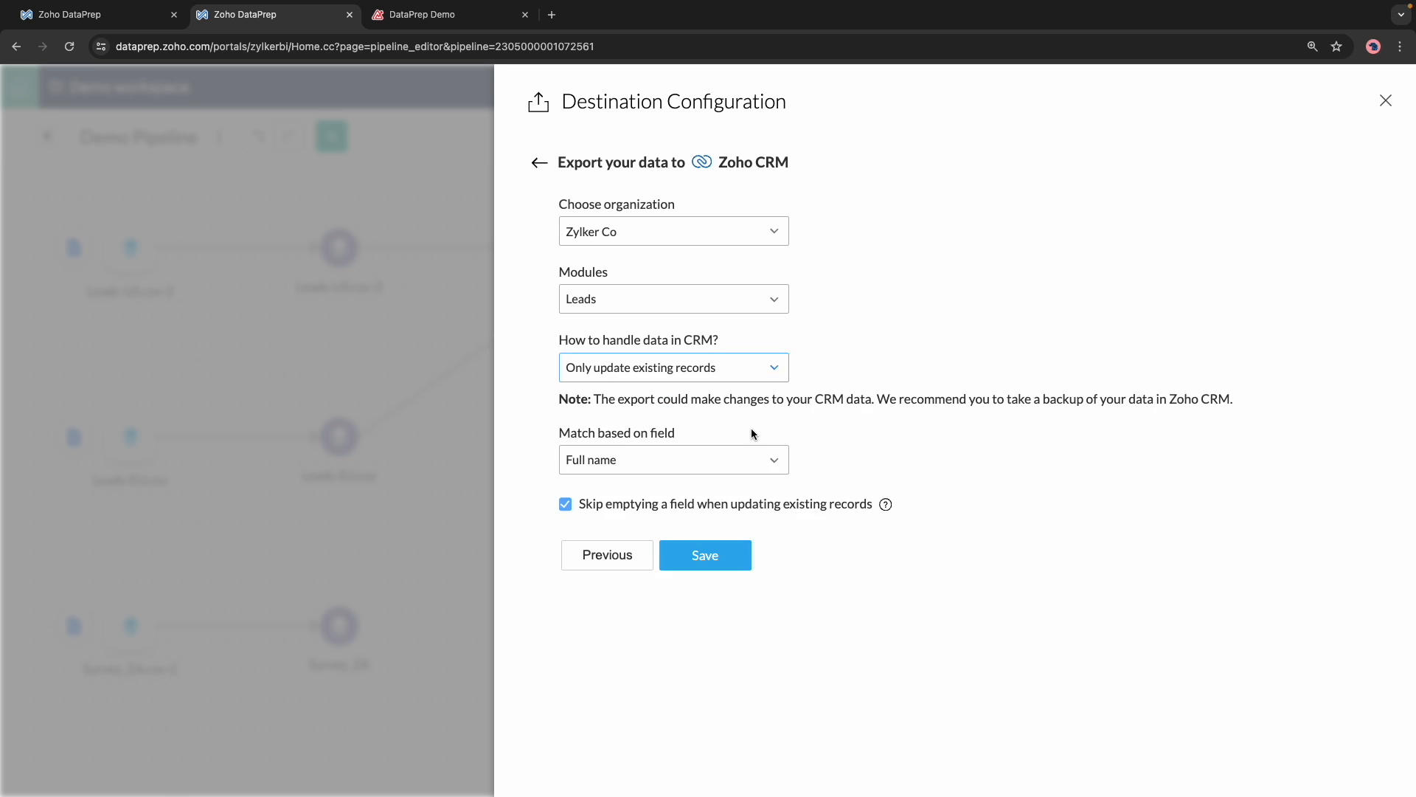
left_click(742, 371)
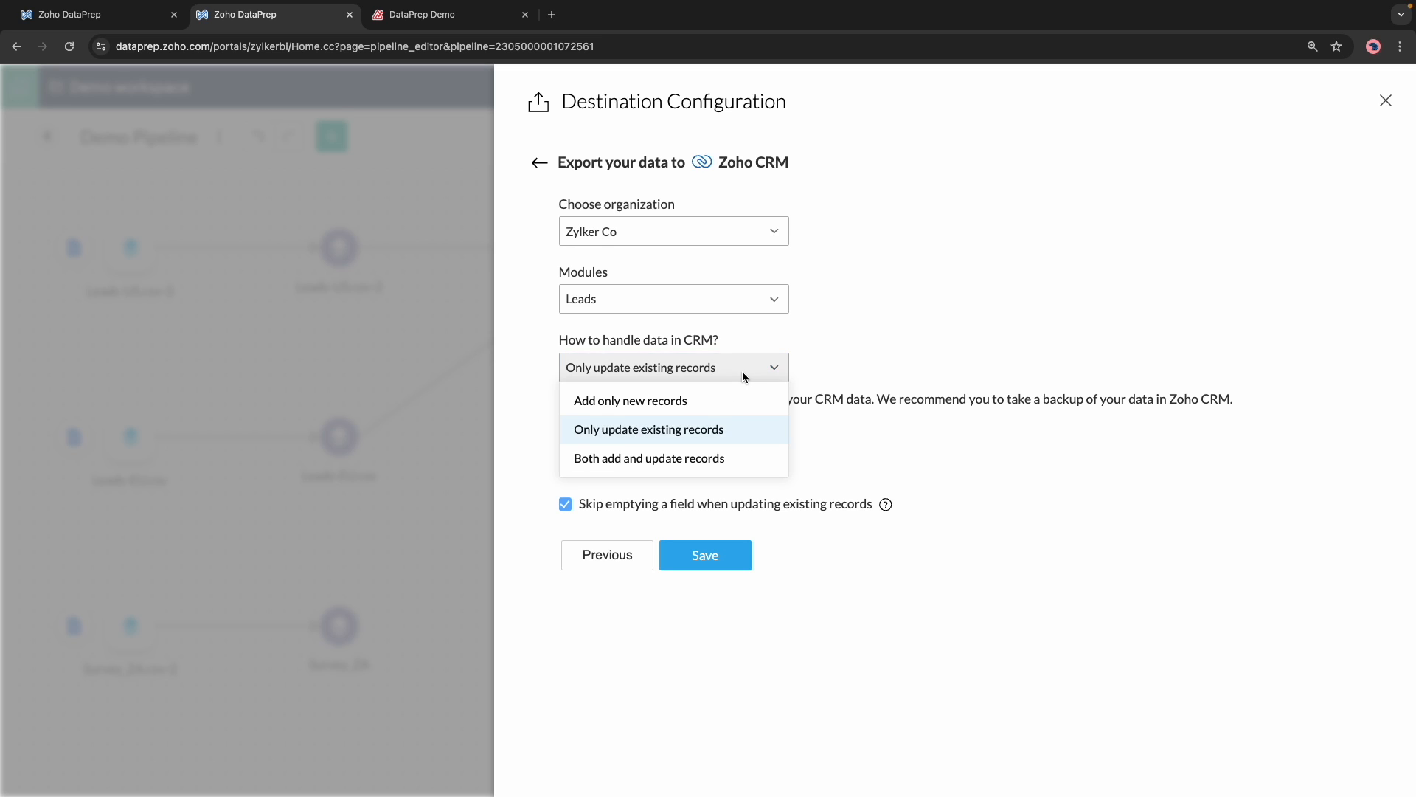
left_click(705, 460)
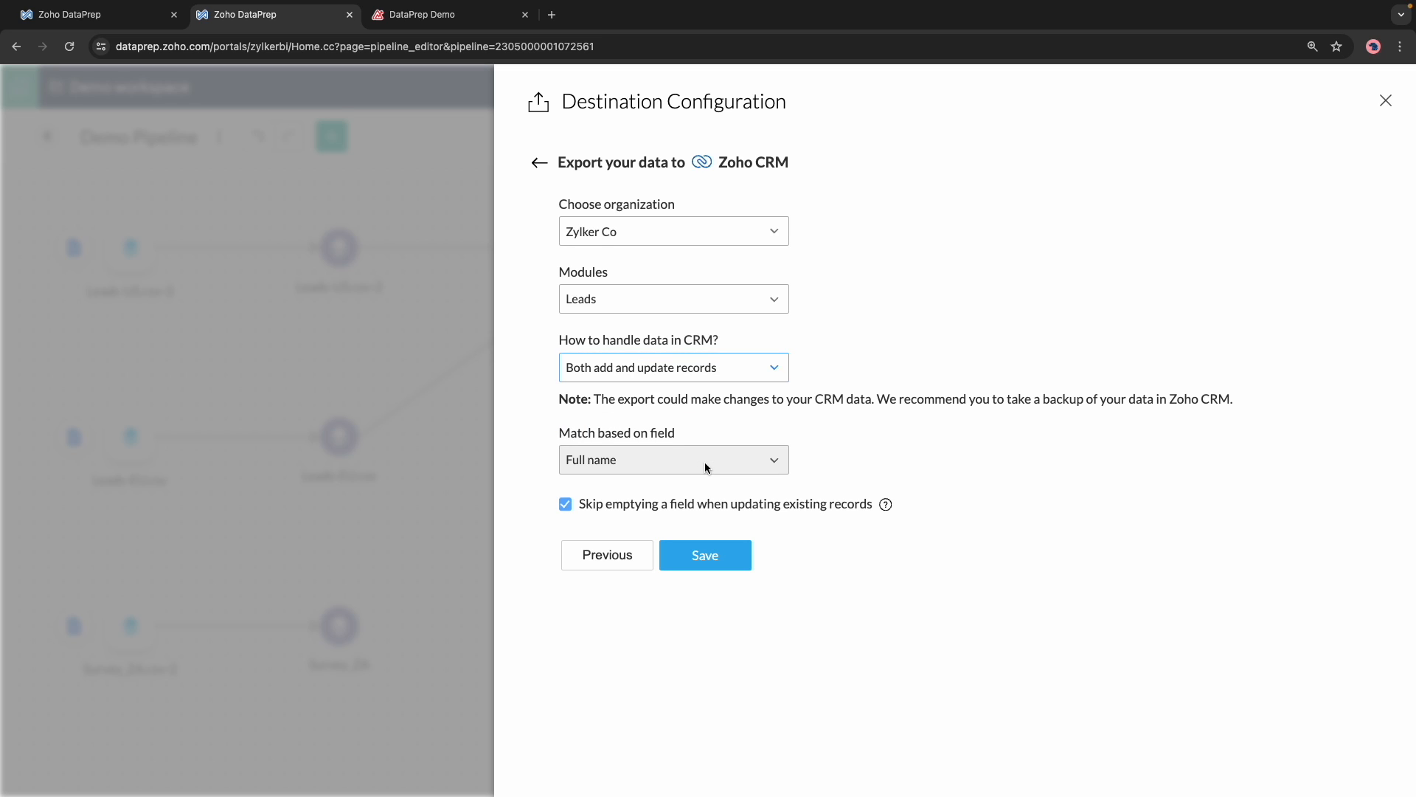
left_click(705, 461)
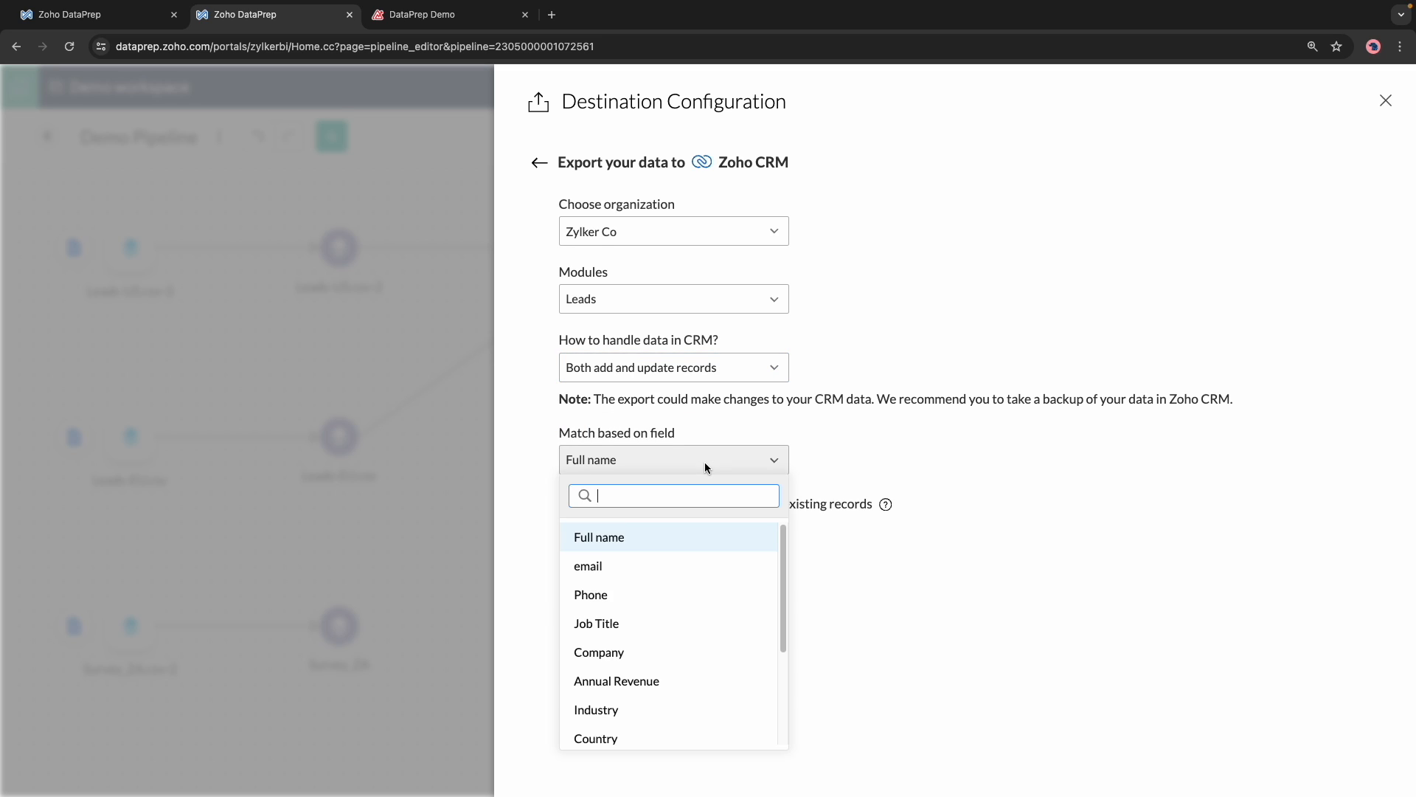
left_click(680, 565)
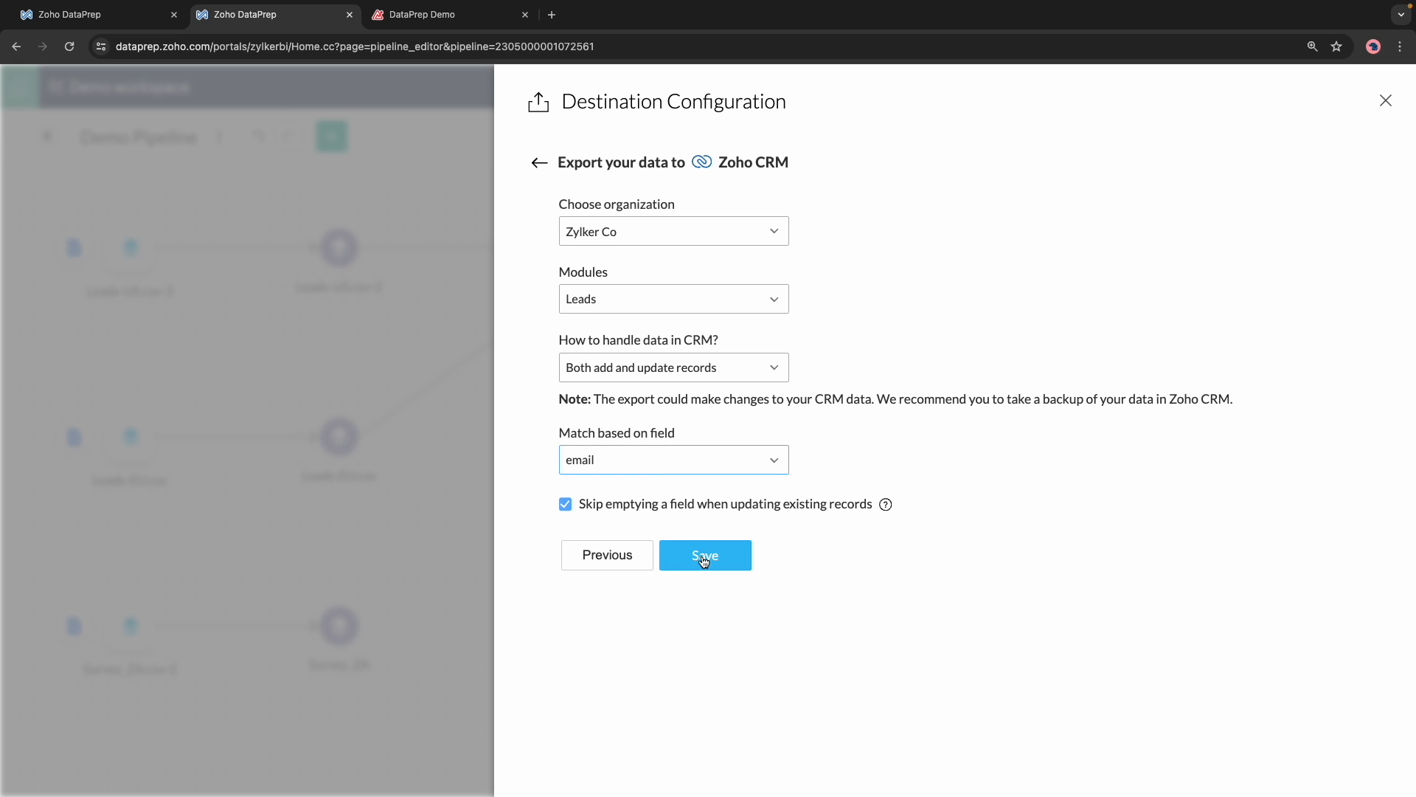
left_click(703, 560)
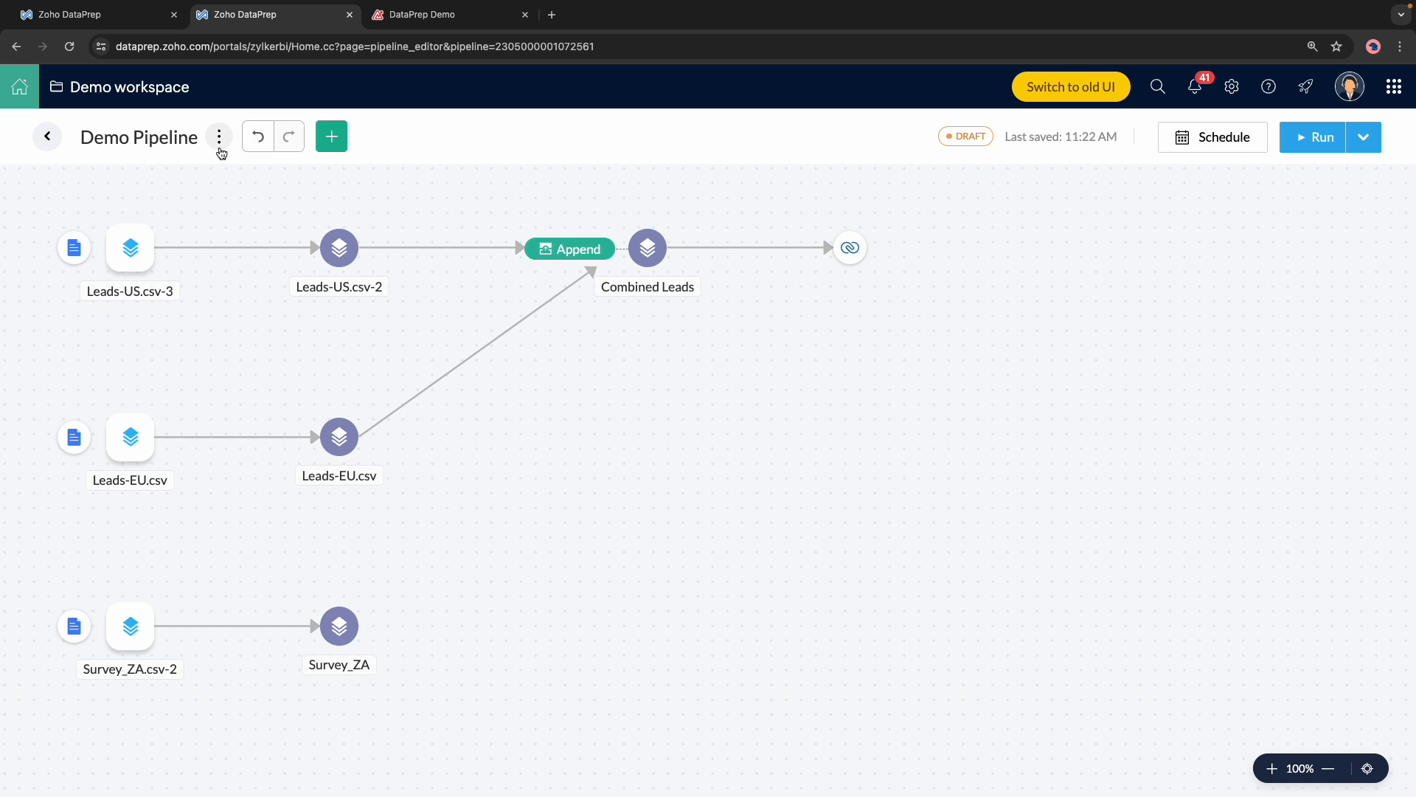
- Review the Demo Pipeline's version history from the latest change down to the first import, and close it
left_click(220, 148)
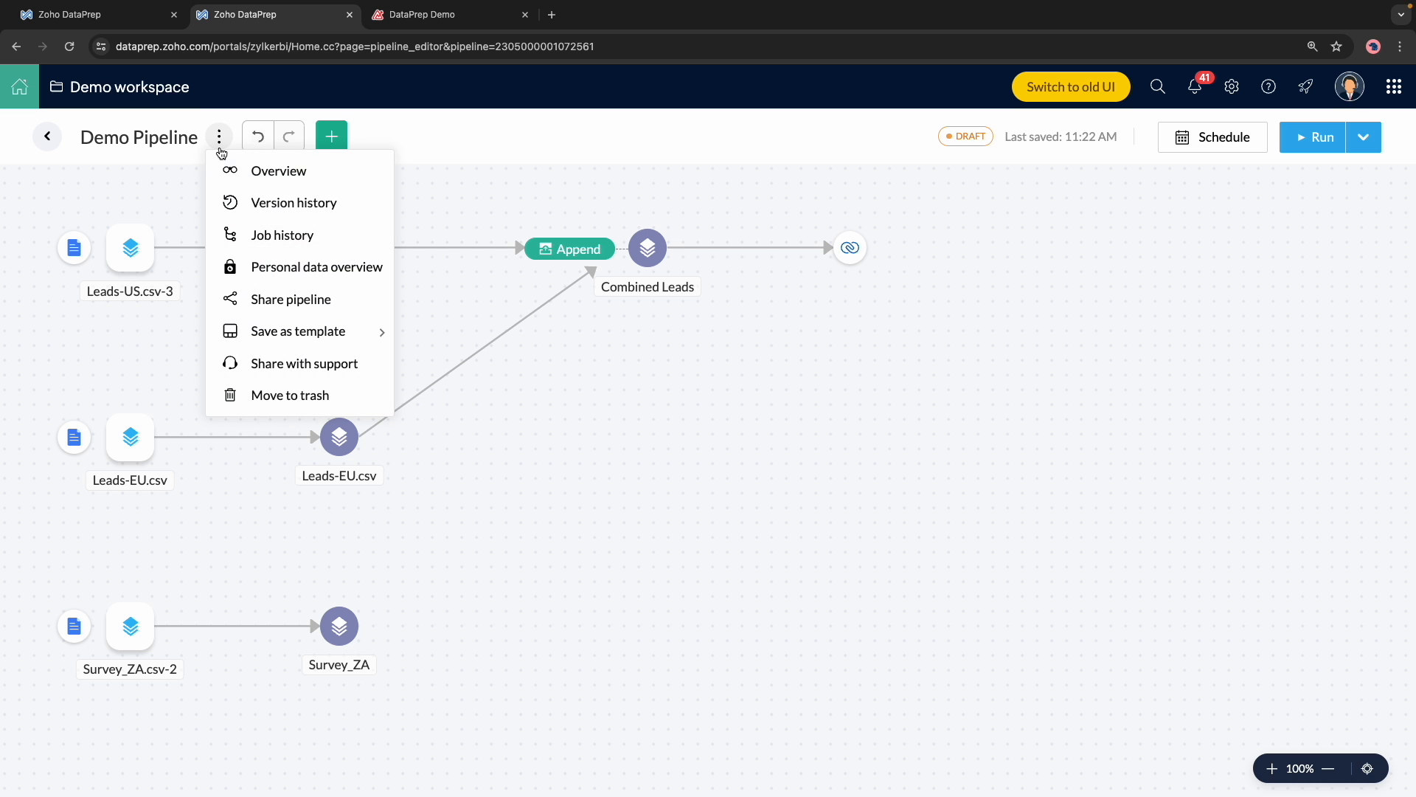
left_click(256, 201)
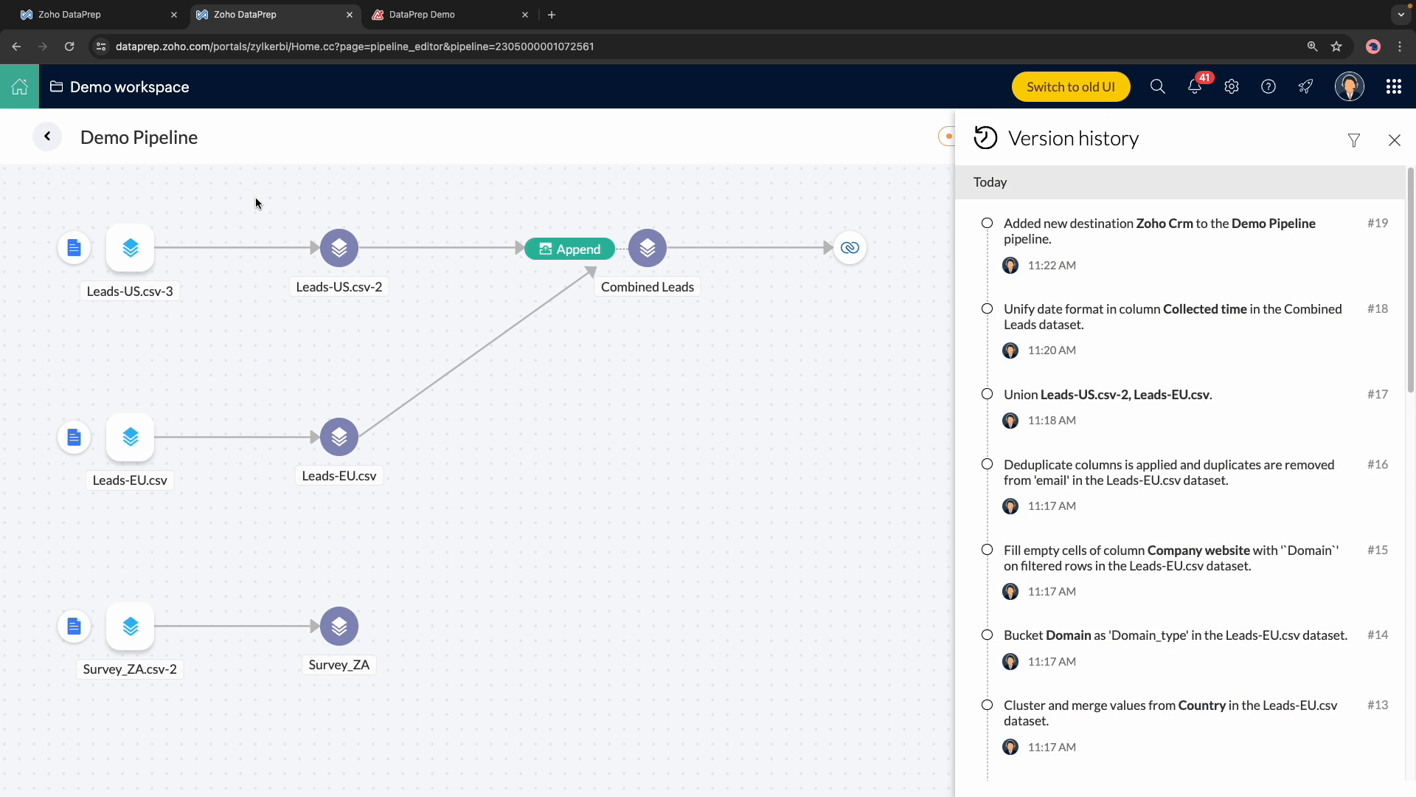
scroll(1136, 441, "down", 2)
scroll(1136, 441, "down", 10)
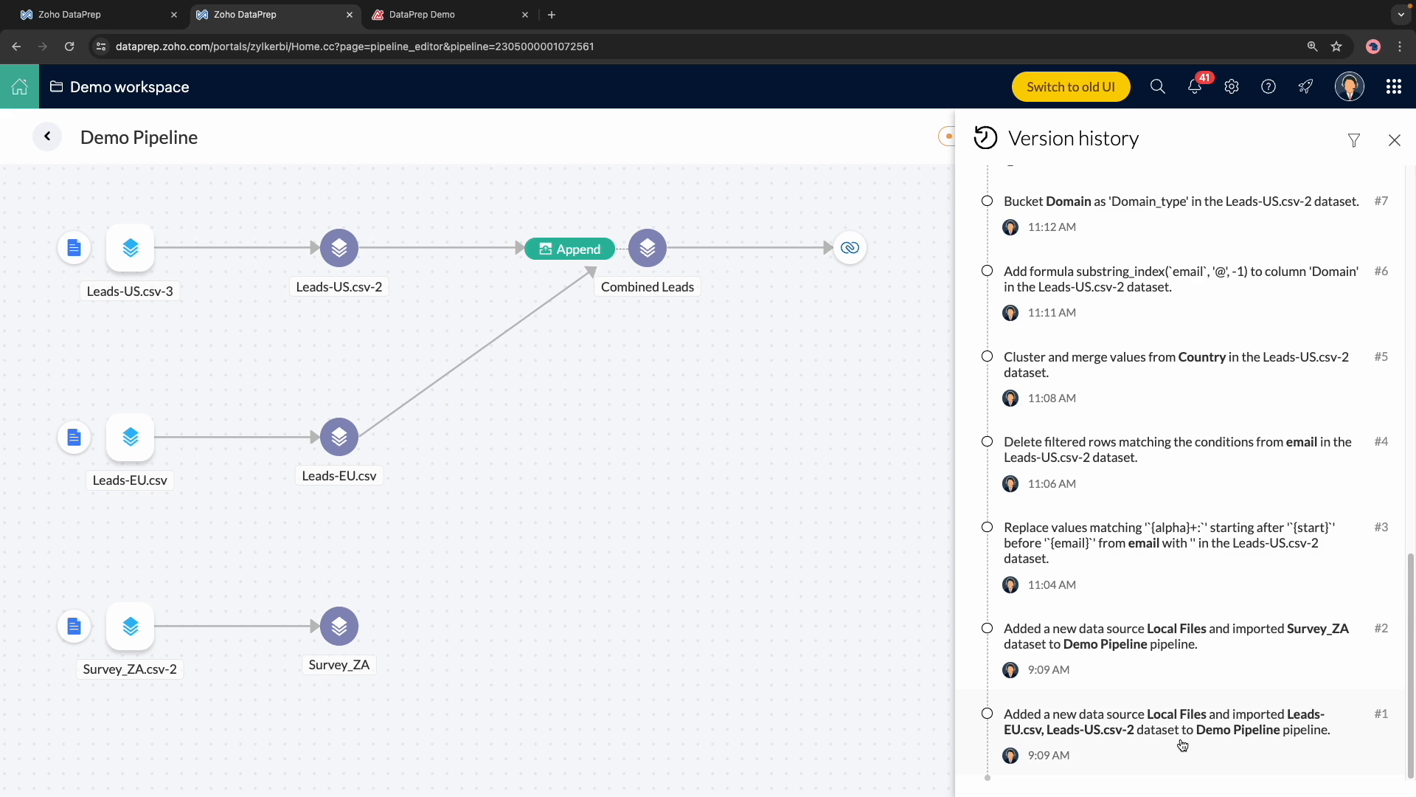
scroll(1183, 745, "up", 5)
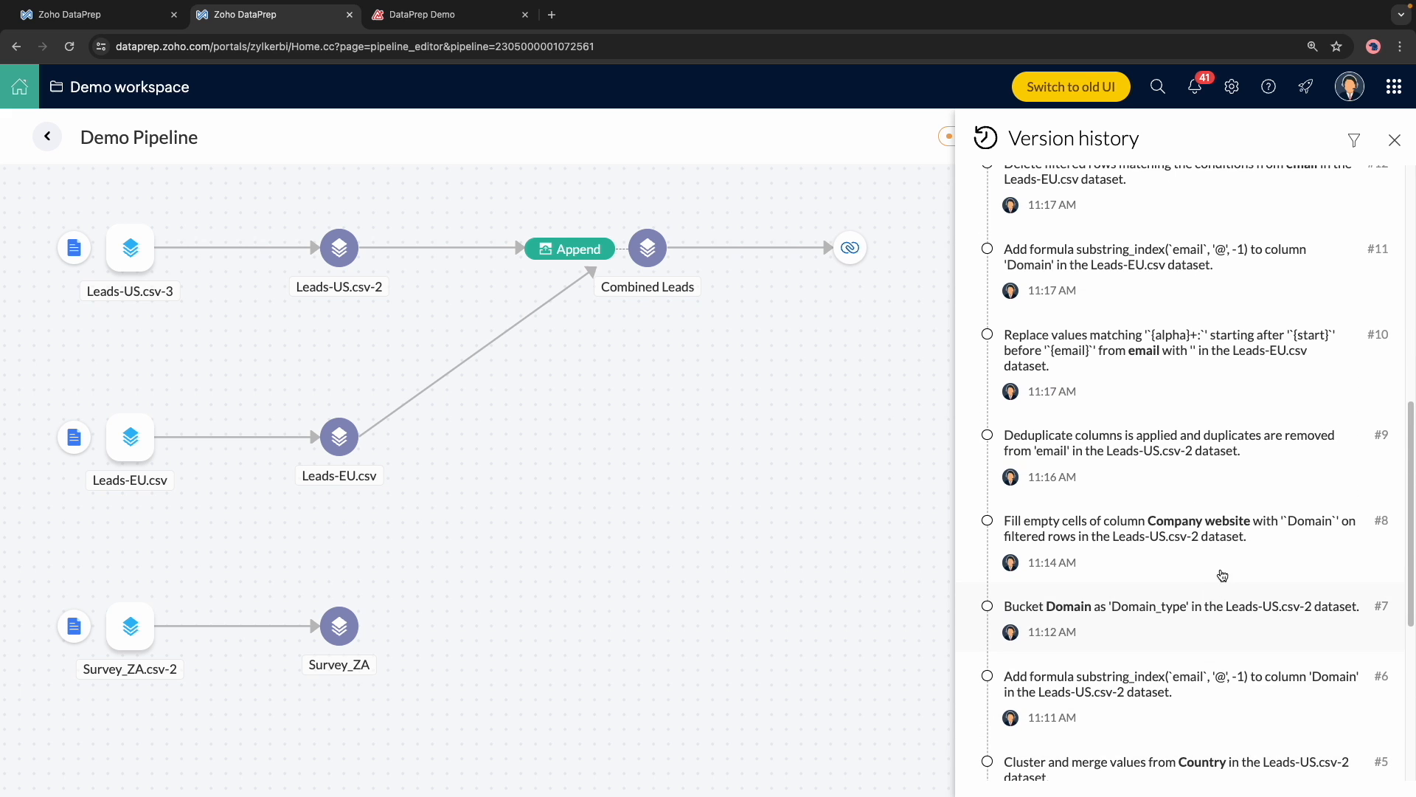
scroll(1221, 516, "up", 5)
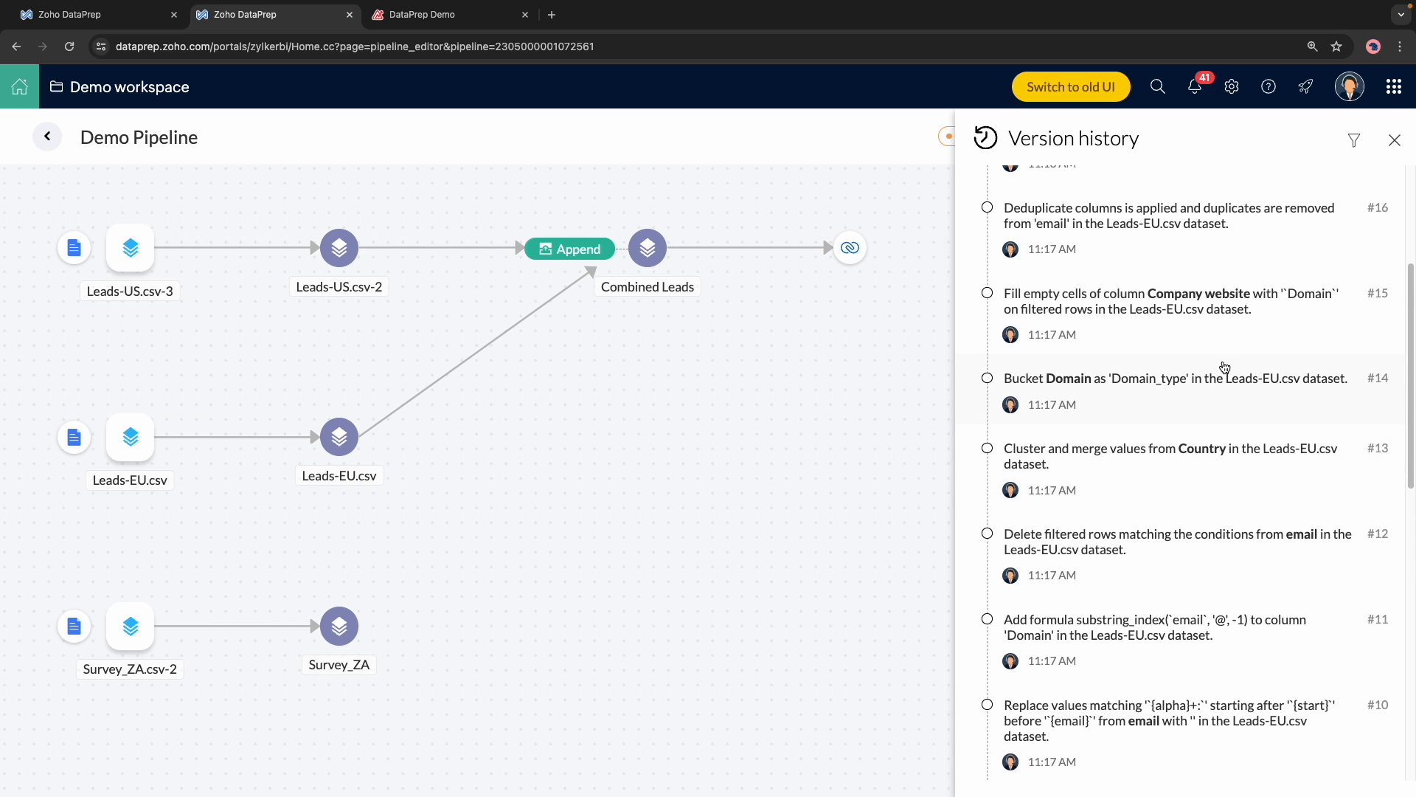
scroll(1225, 366, "up", 4)
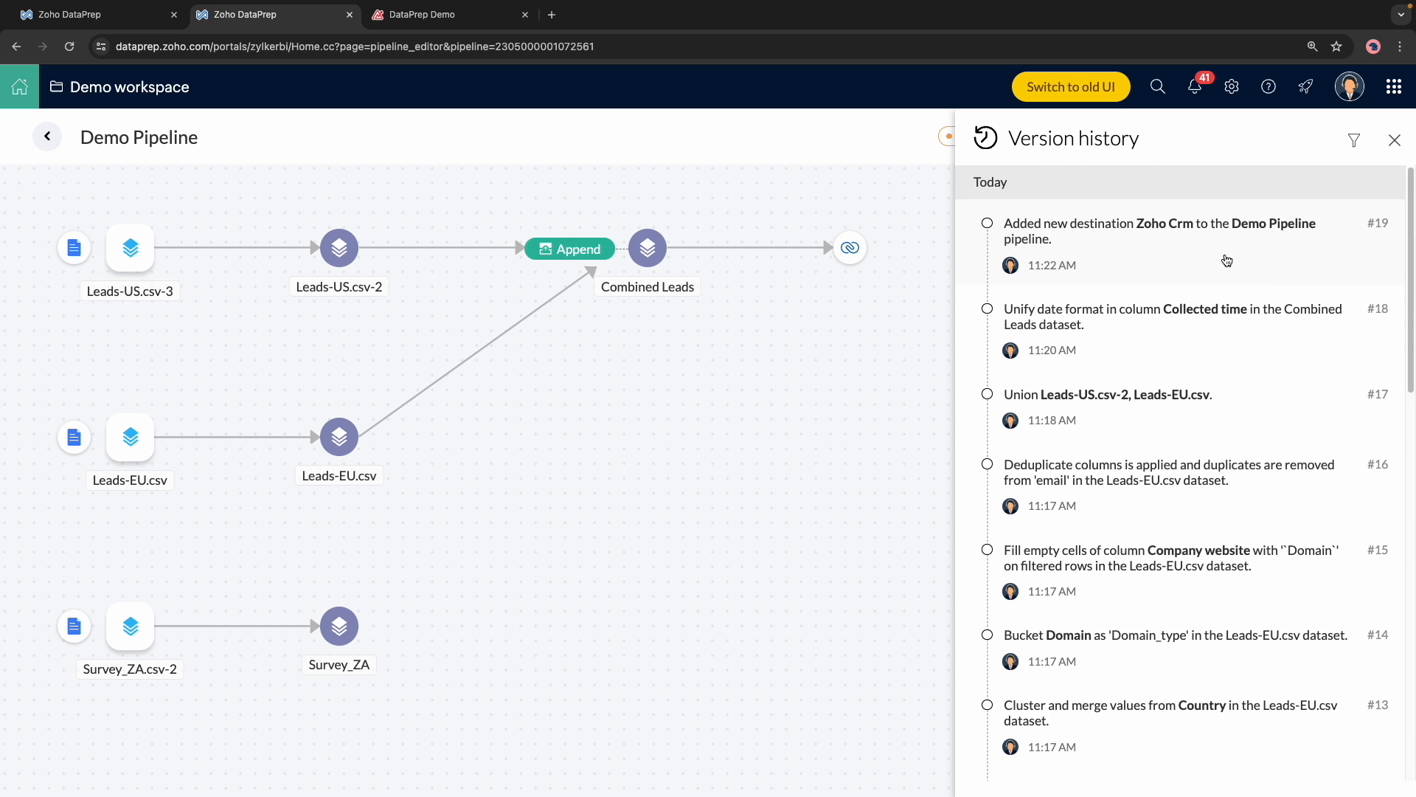
mouse_move(648, 239)
left_click(1396, 140)
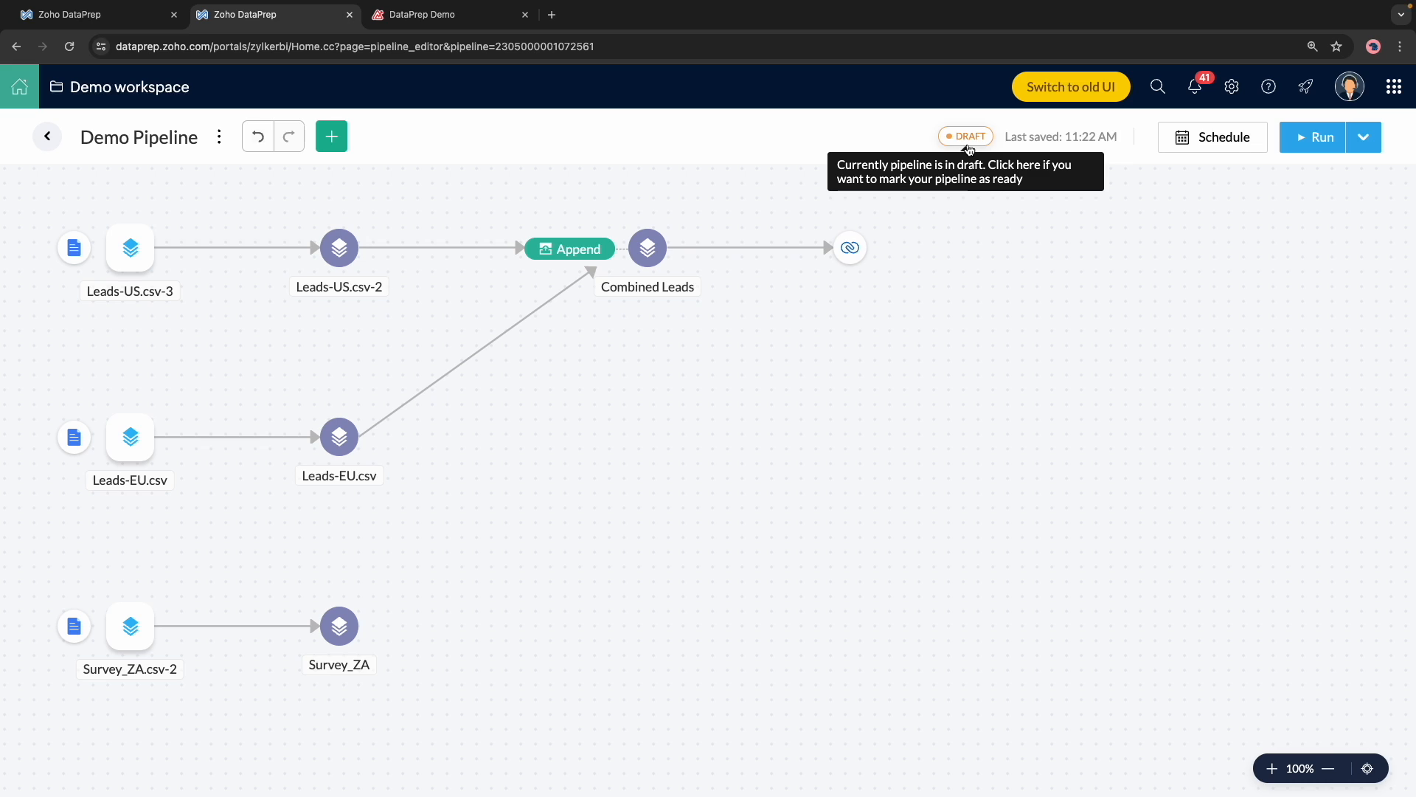
- Mark the draft pipeline as ready and remove the Zoho CRM destination from Combined Leads
left_click(968, 148)
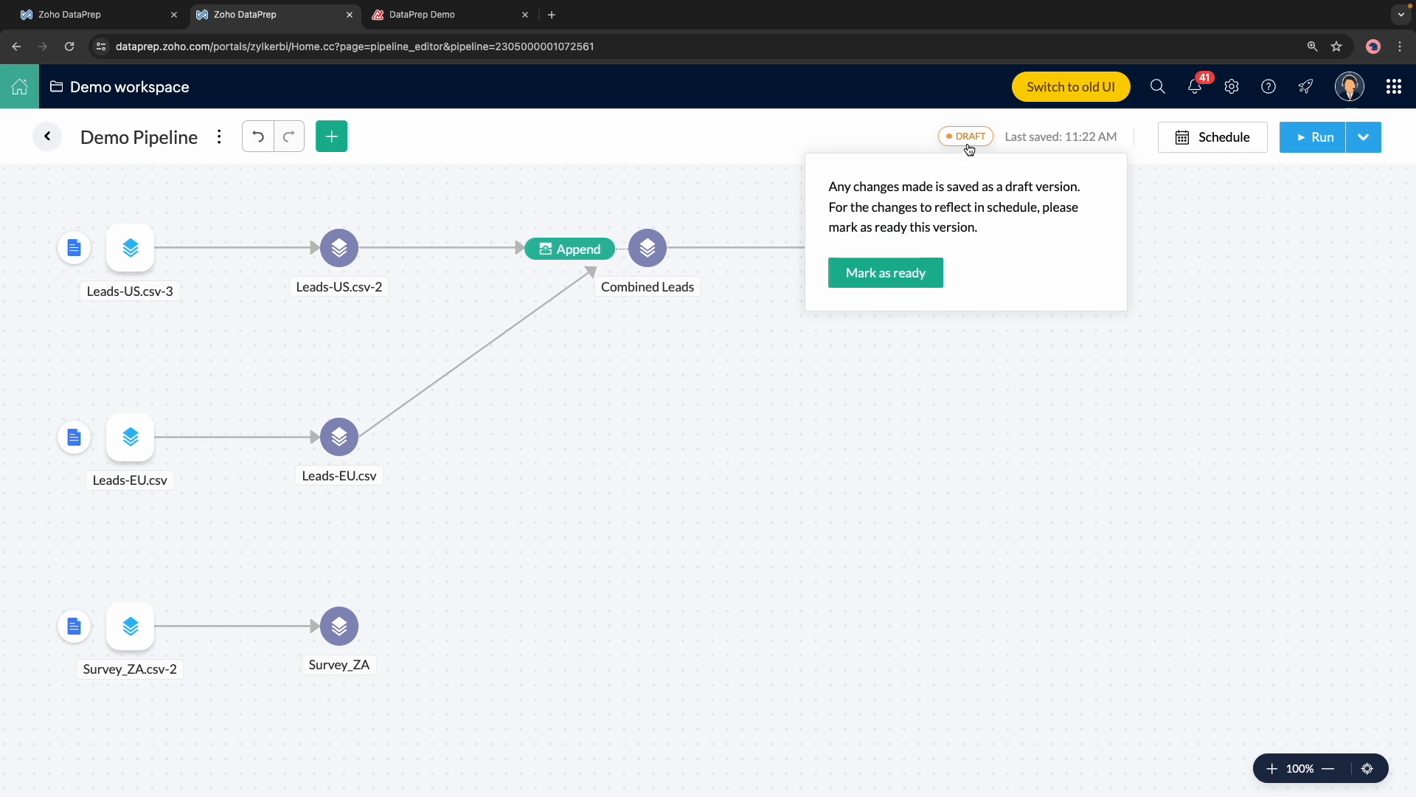
left_click(872, 281)
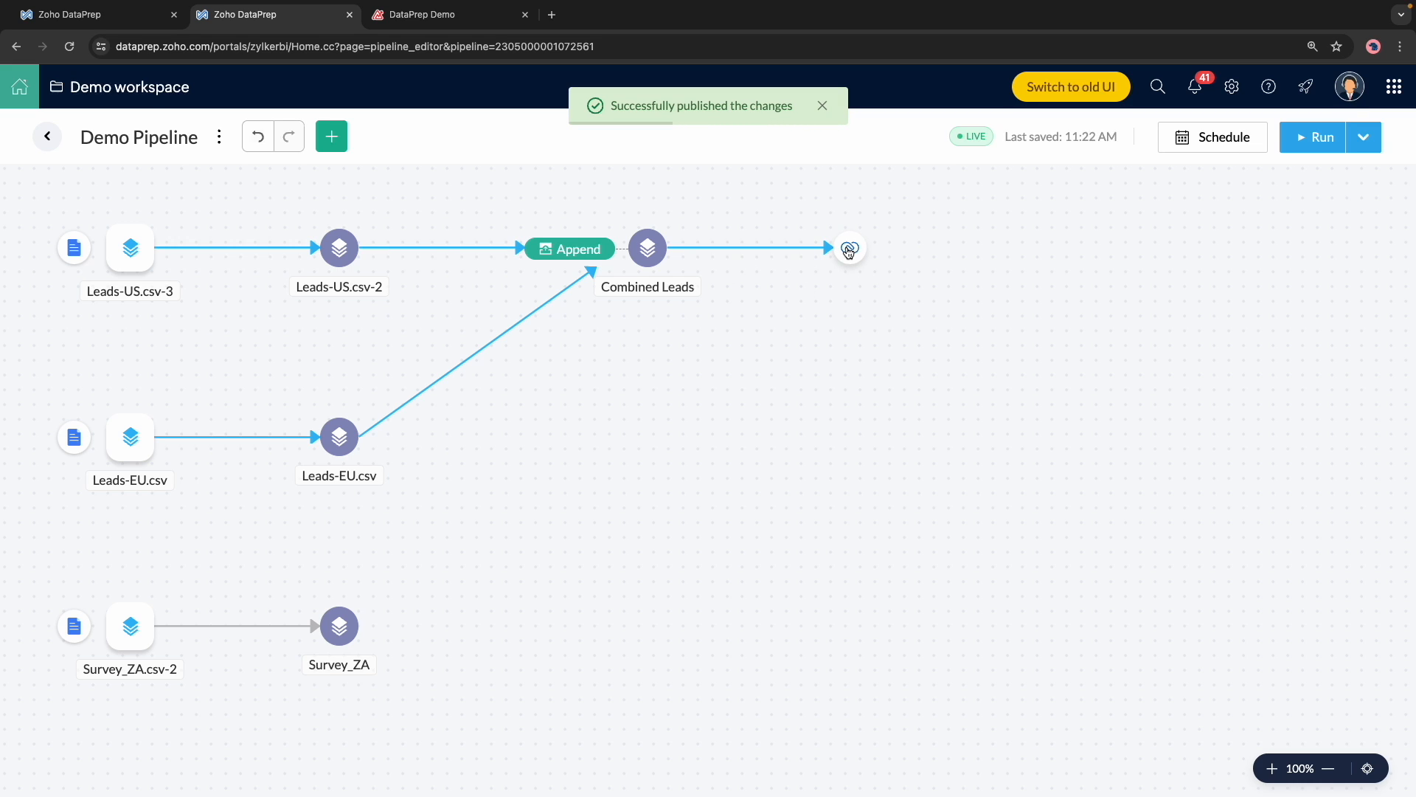
left_click(849, 249)
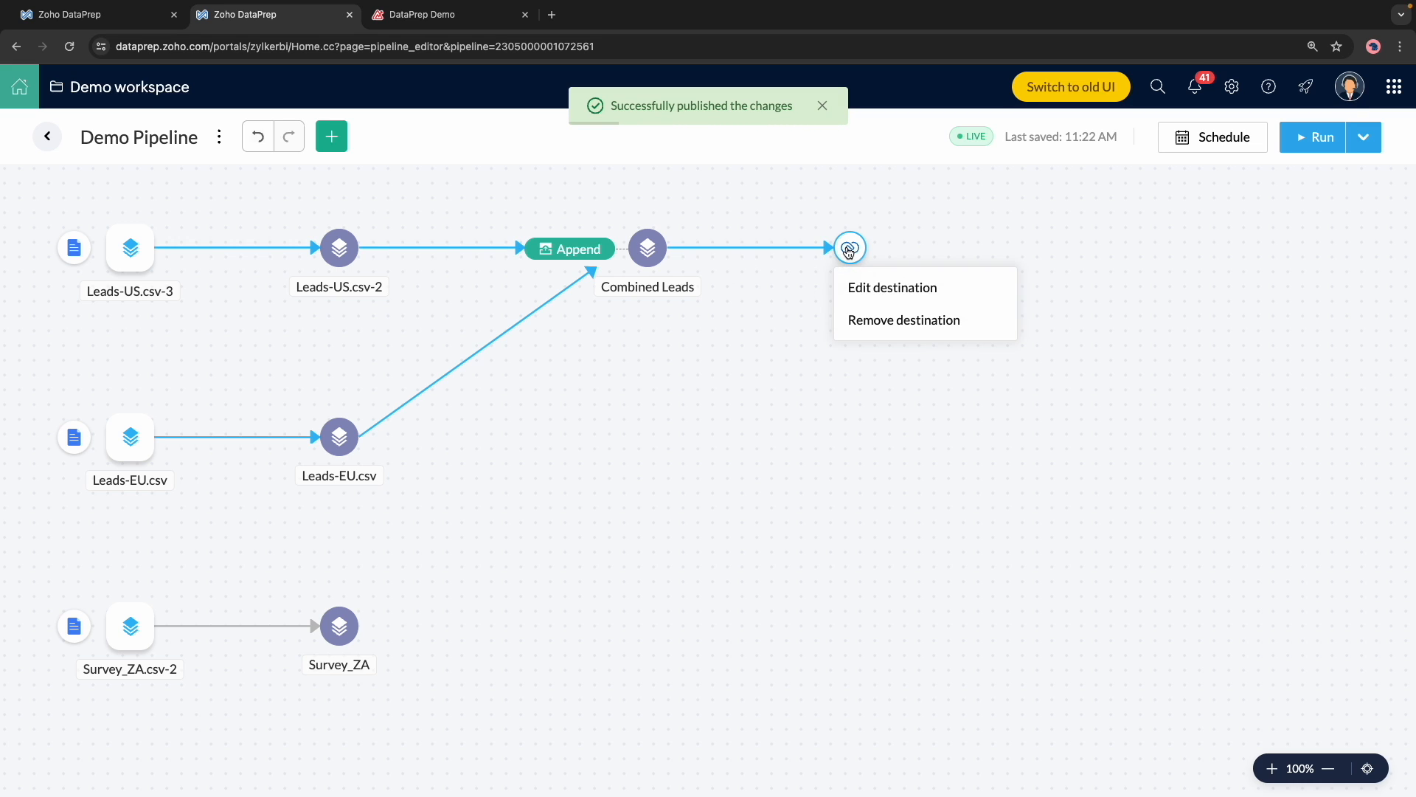
left_click(871, 320)
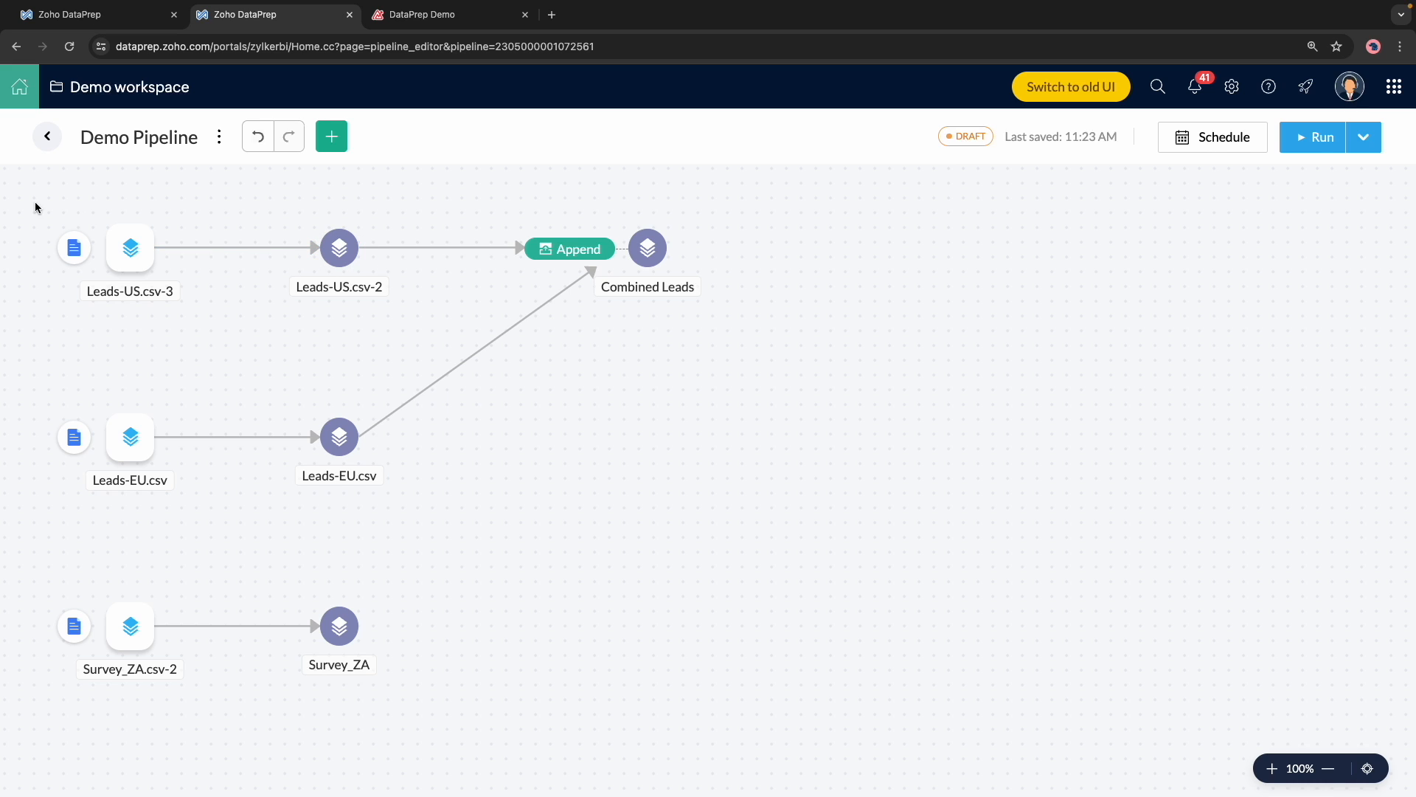
- Open the Incremental Fetch pipeline's active schedule for editing and display its import configuration
left_click(48, 139)
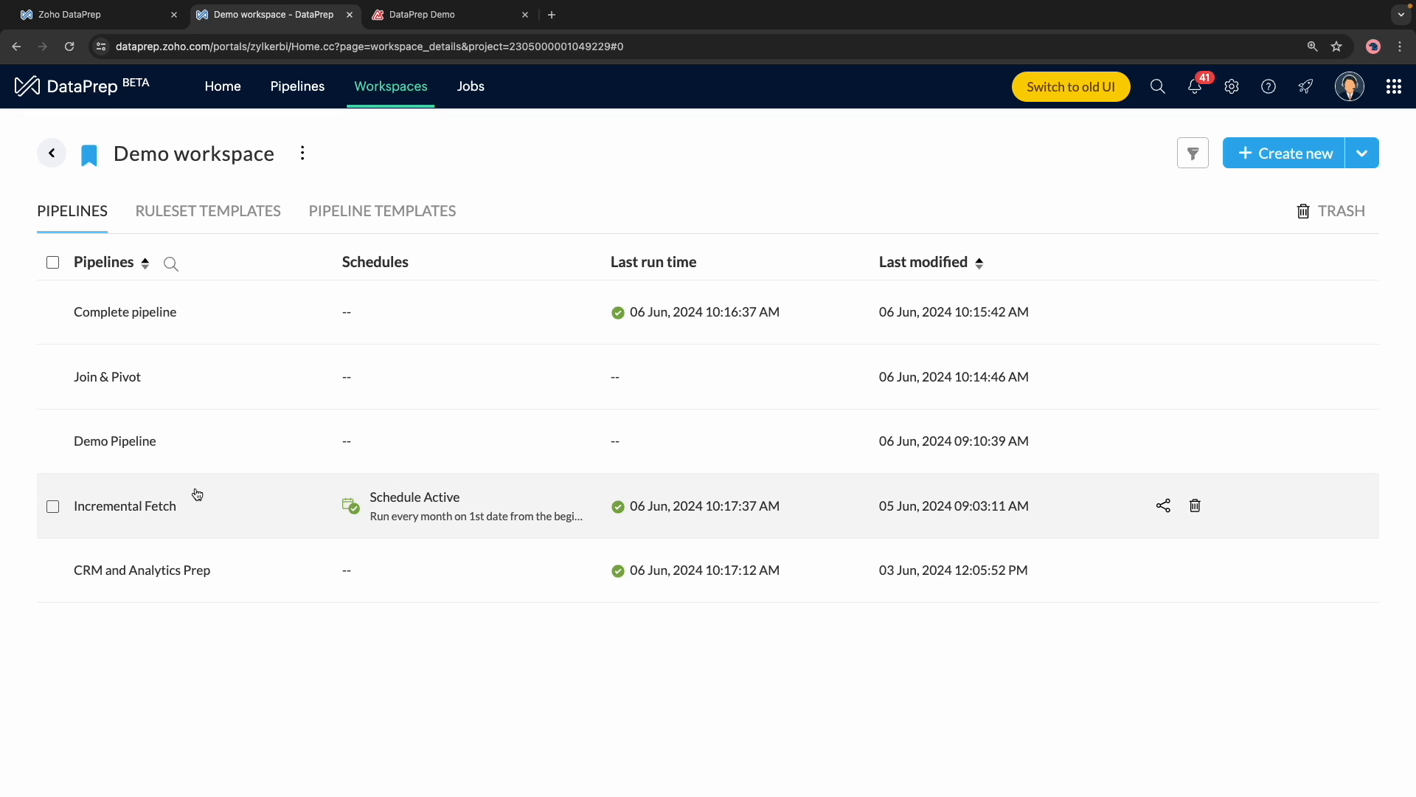
left_click(156, 508)
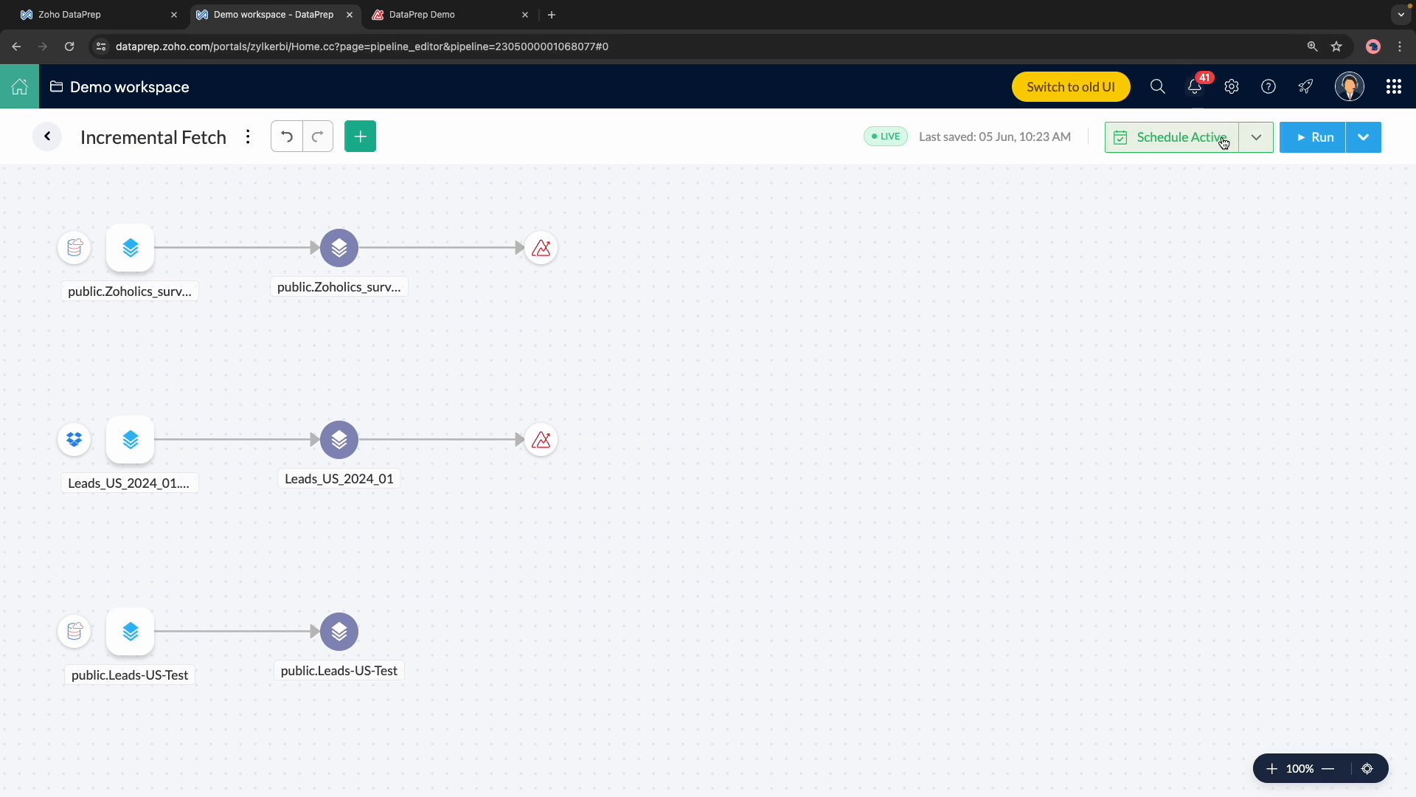
left_click(1254, 146)
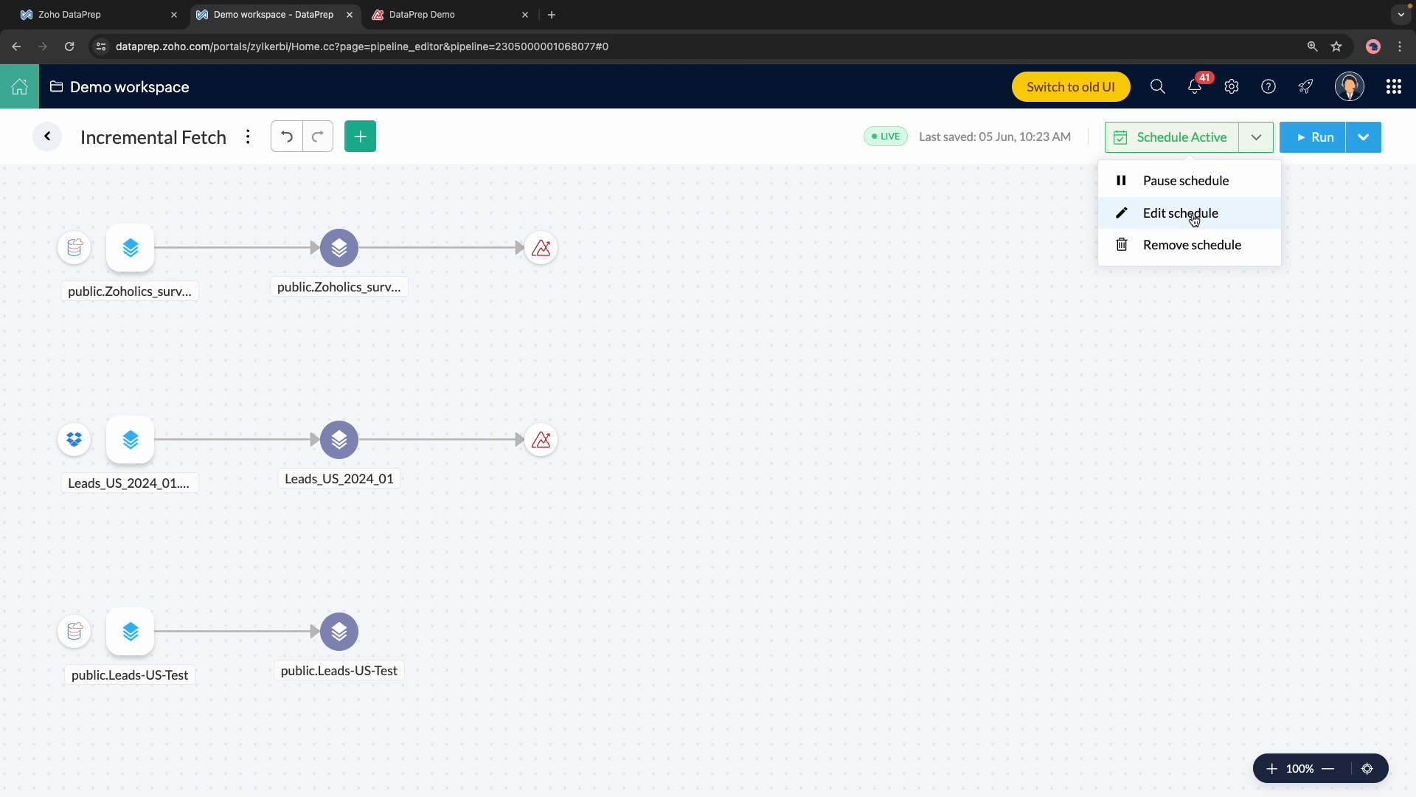
left_click(1192, 213)
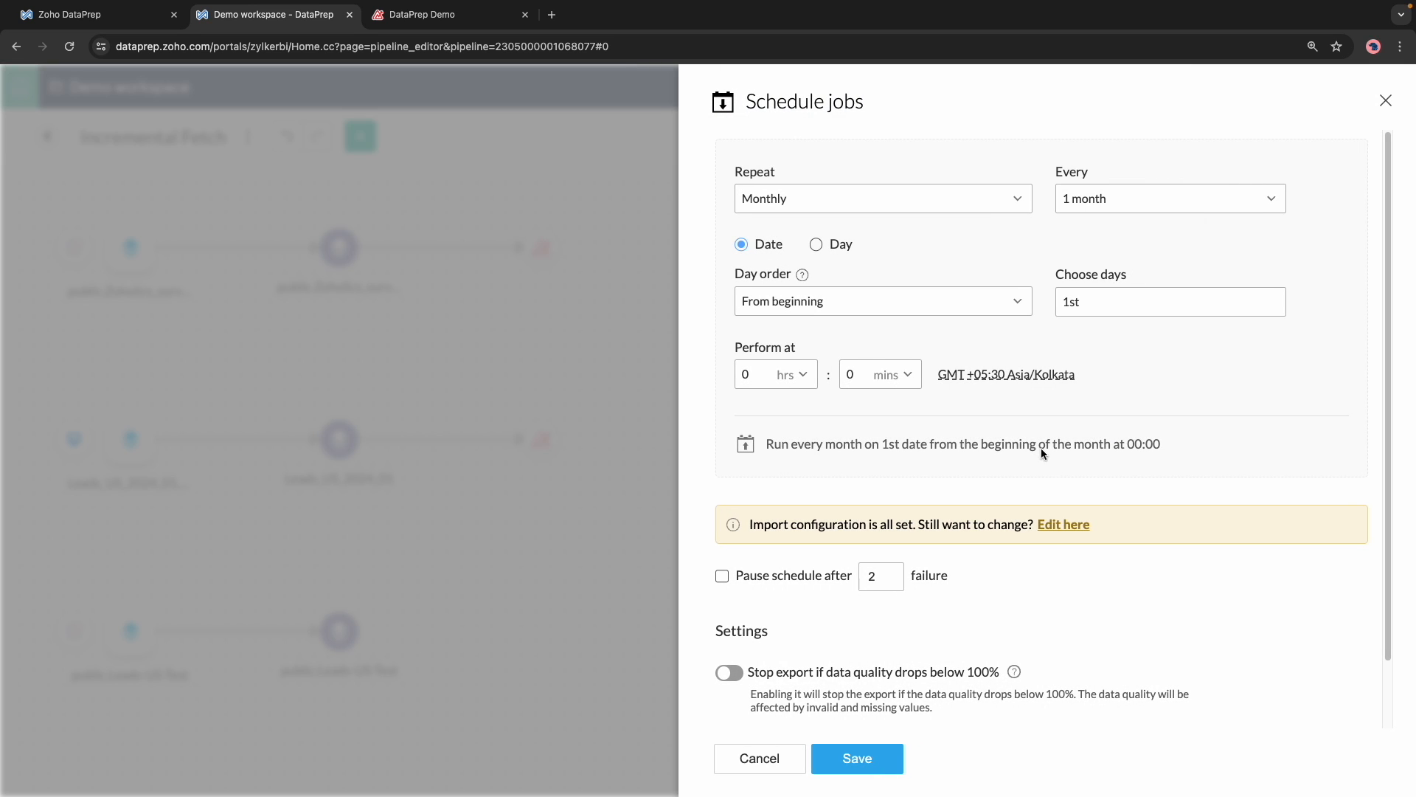
left_click(1068, 529)
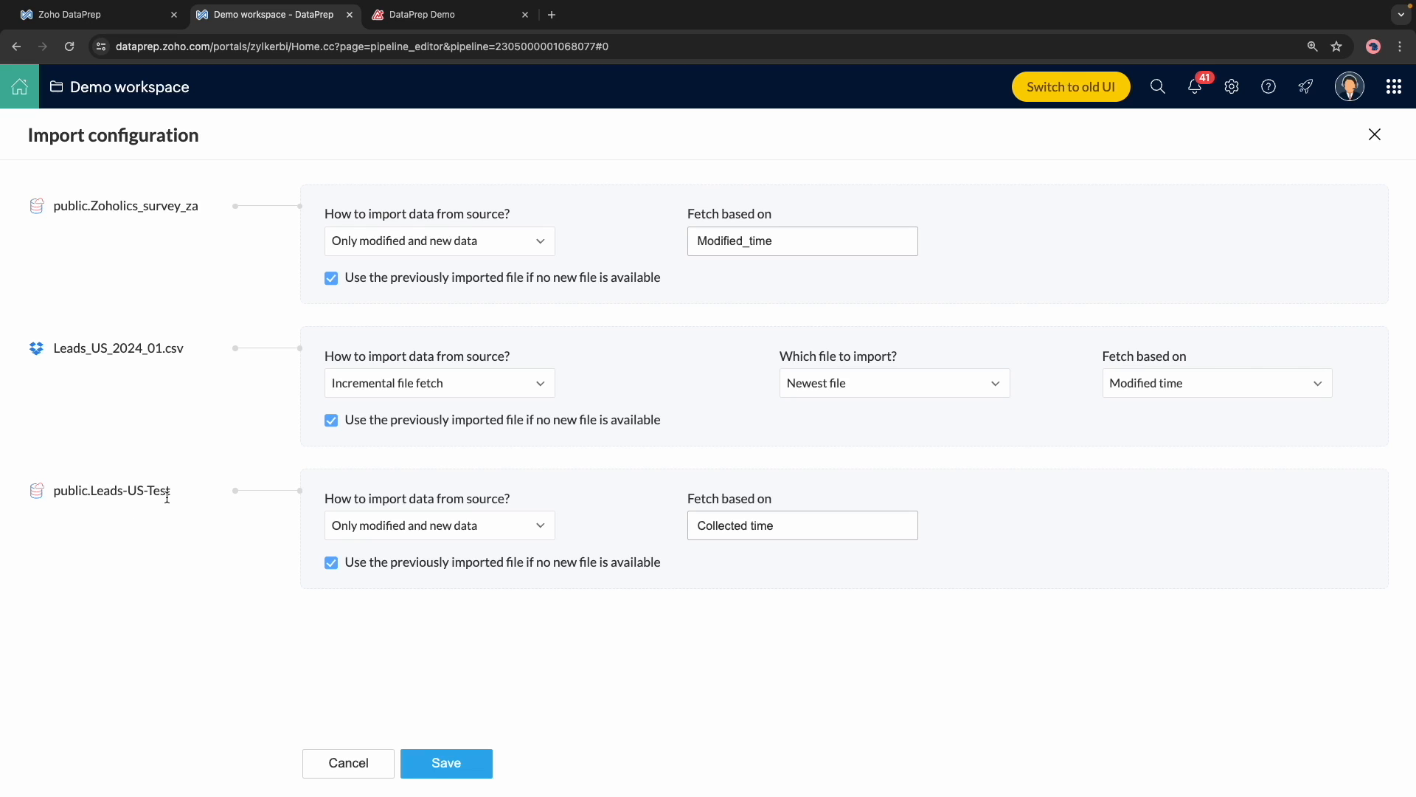
- Switch the public.Zoholics_survey_za import to Import all data and back to Only modified and new data, fetched by Modified_time
left_click(441, 242)
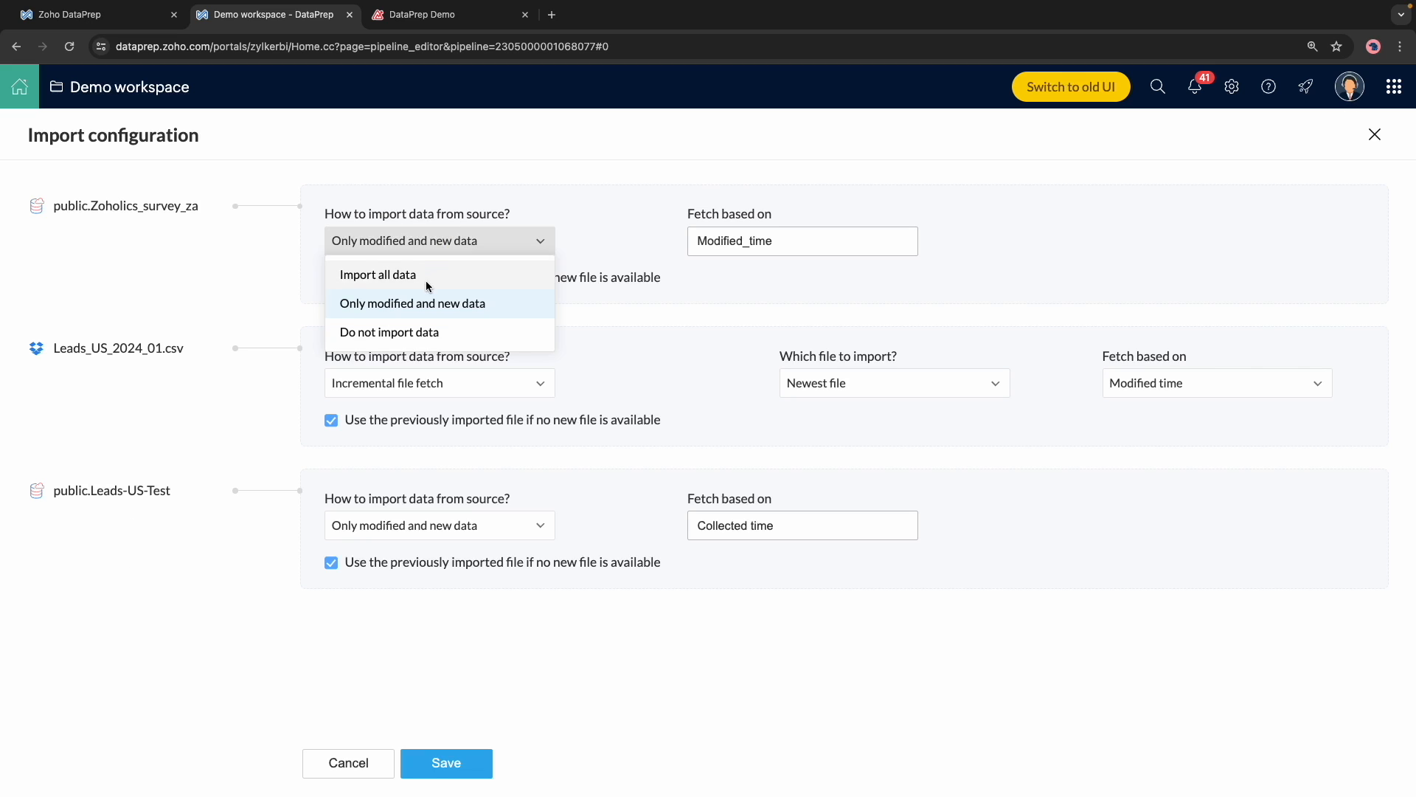
left_click(391, 275)
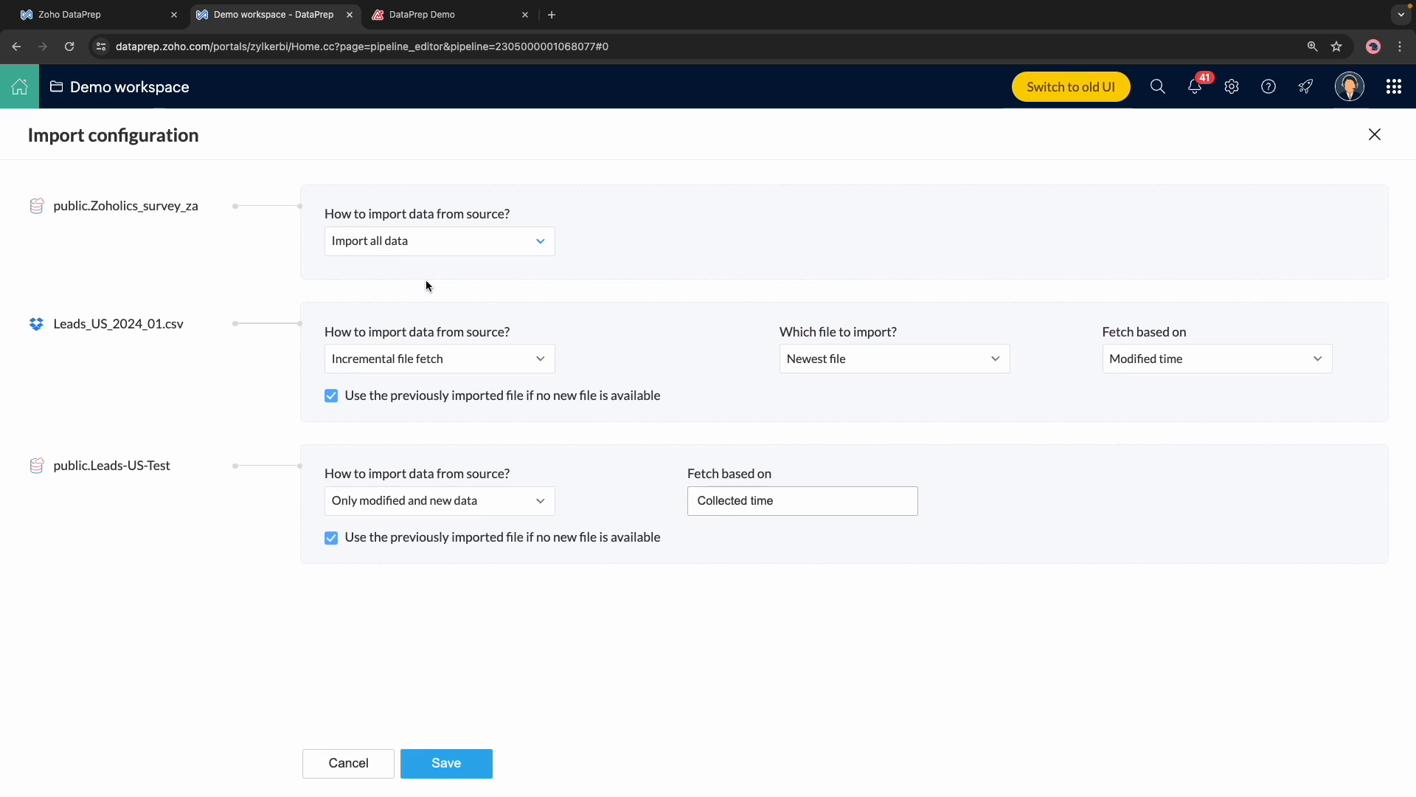
left_click(453, 247)
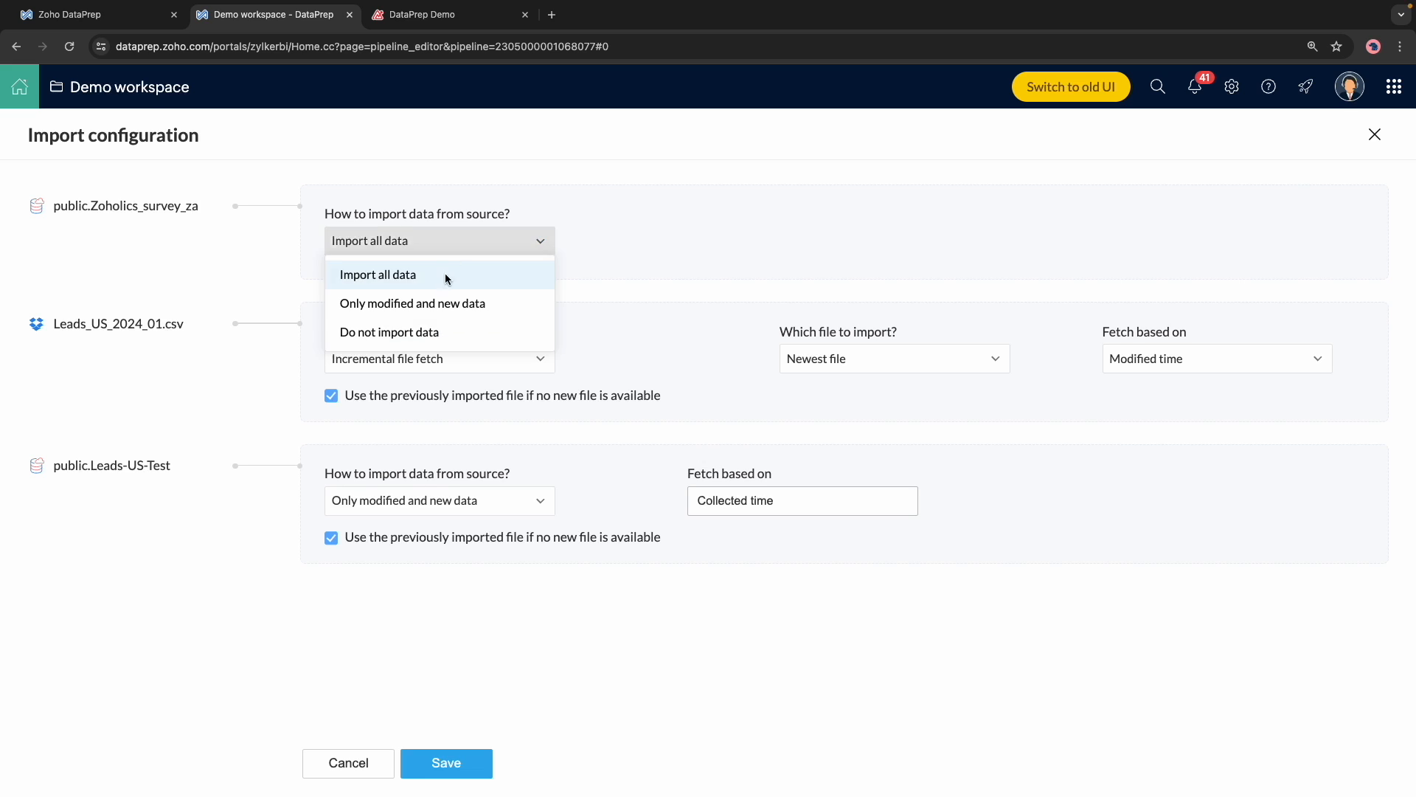
left_click(433, 312)
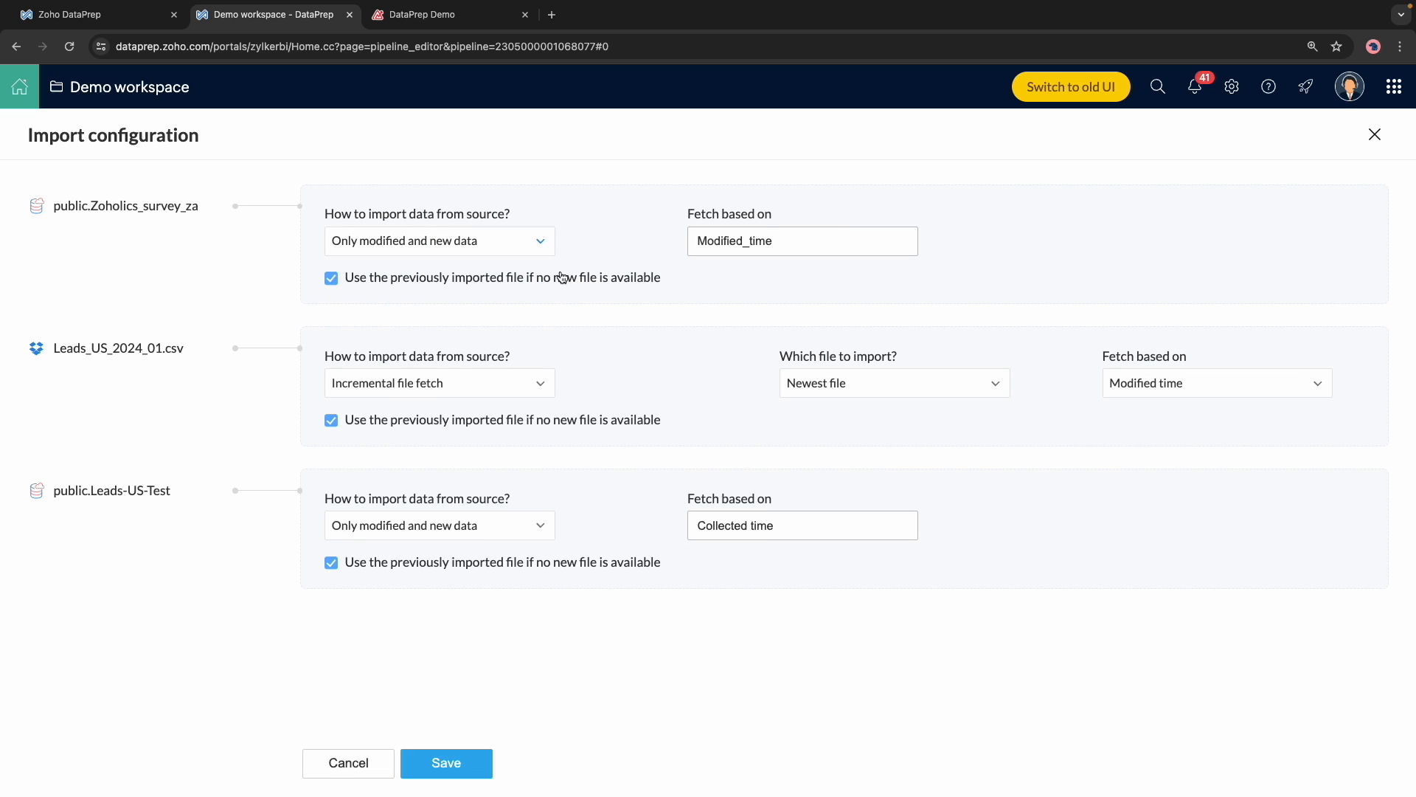
left_click(793, 249)
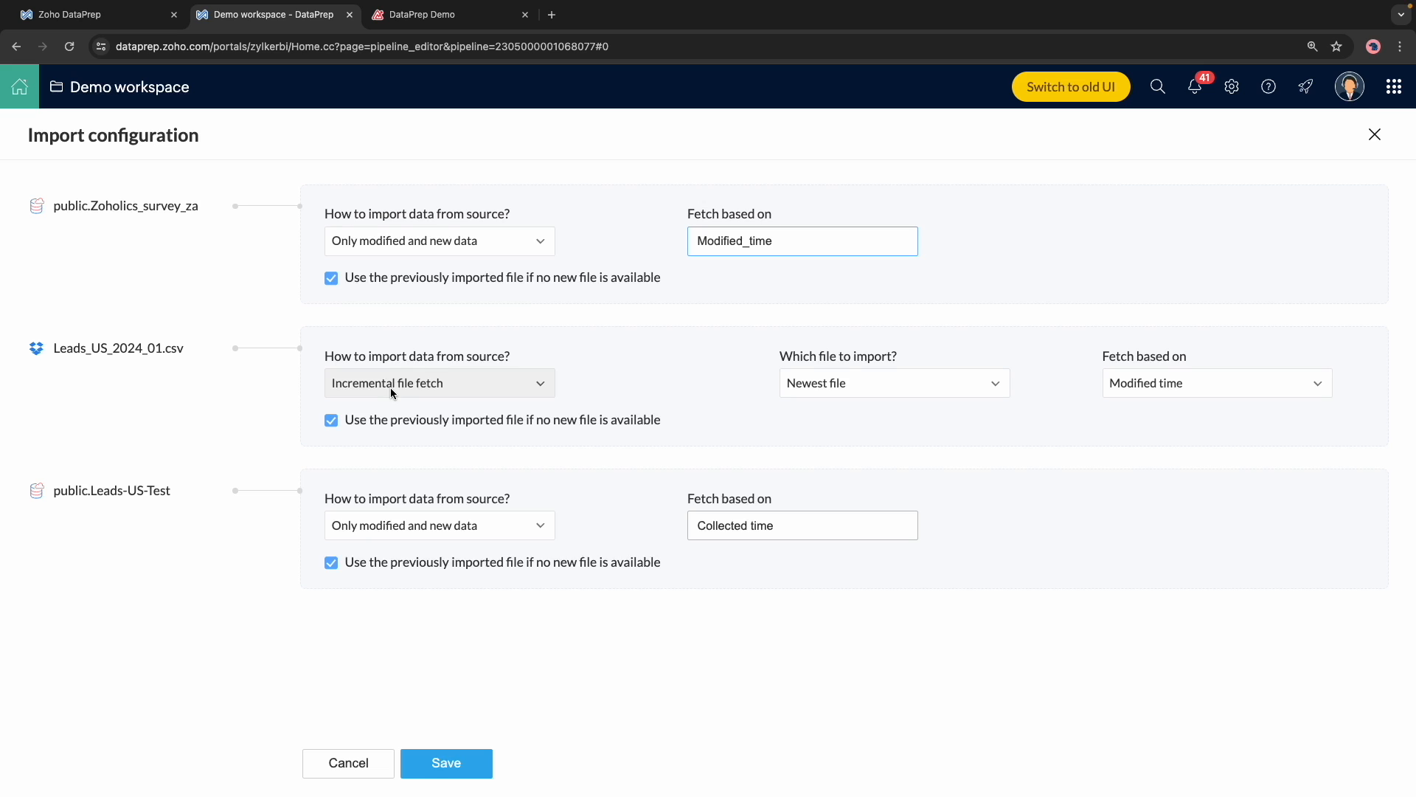
- Examine the file selection and fetch criterion options for the incremental import of Leads_US_2024_01.csv
left_click(862, 385)
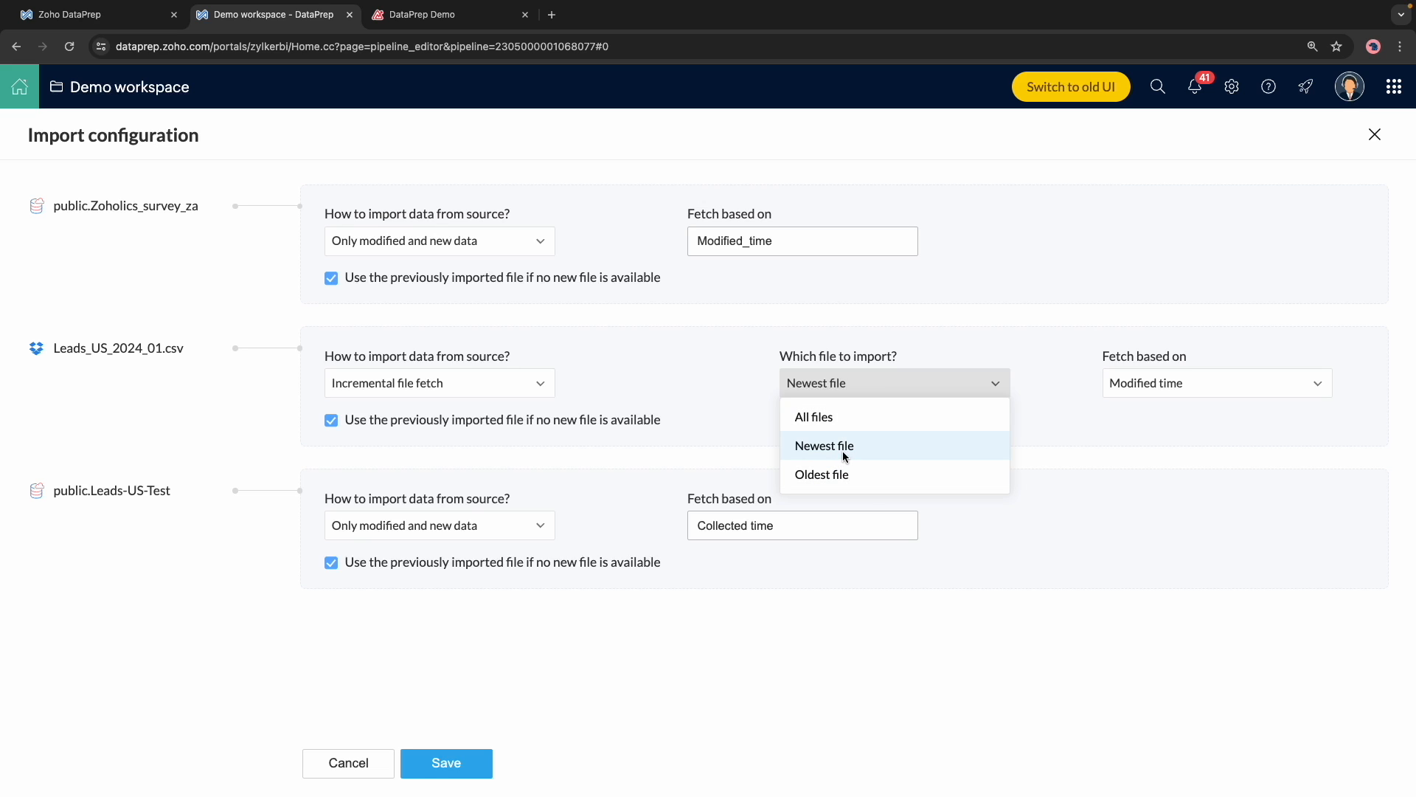
left_click(1096, 423)
left_click(1166, 392)
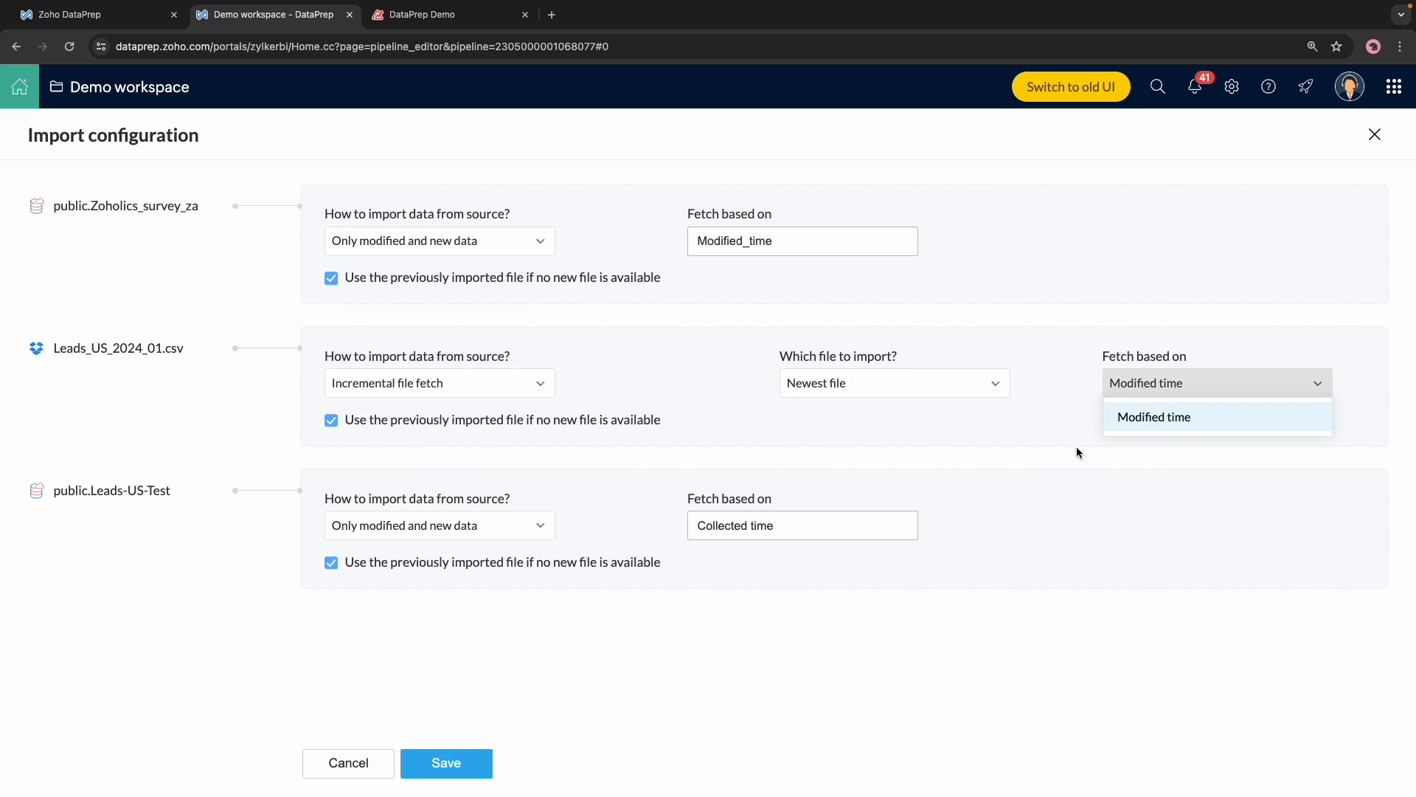
left_click(1043, 427)
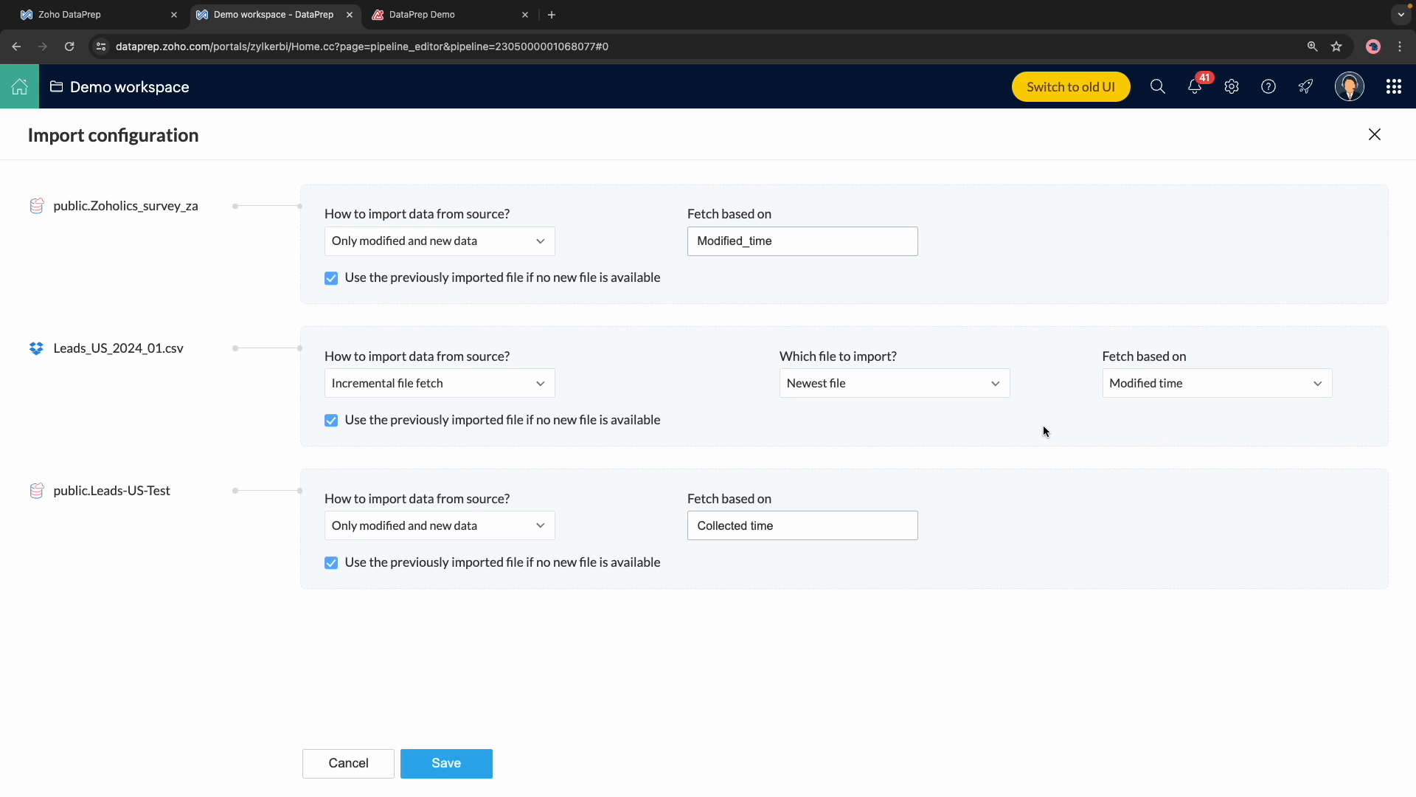